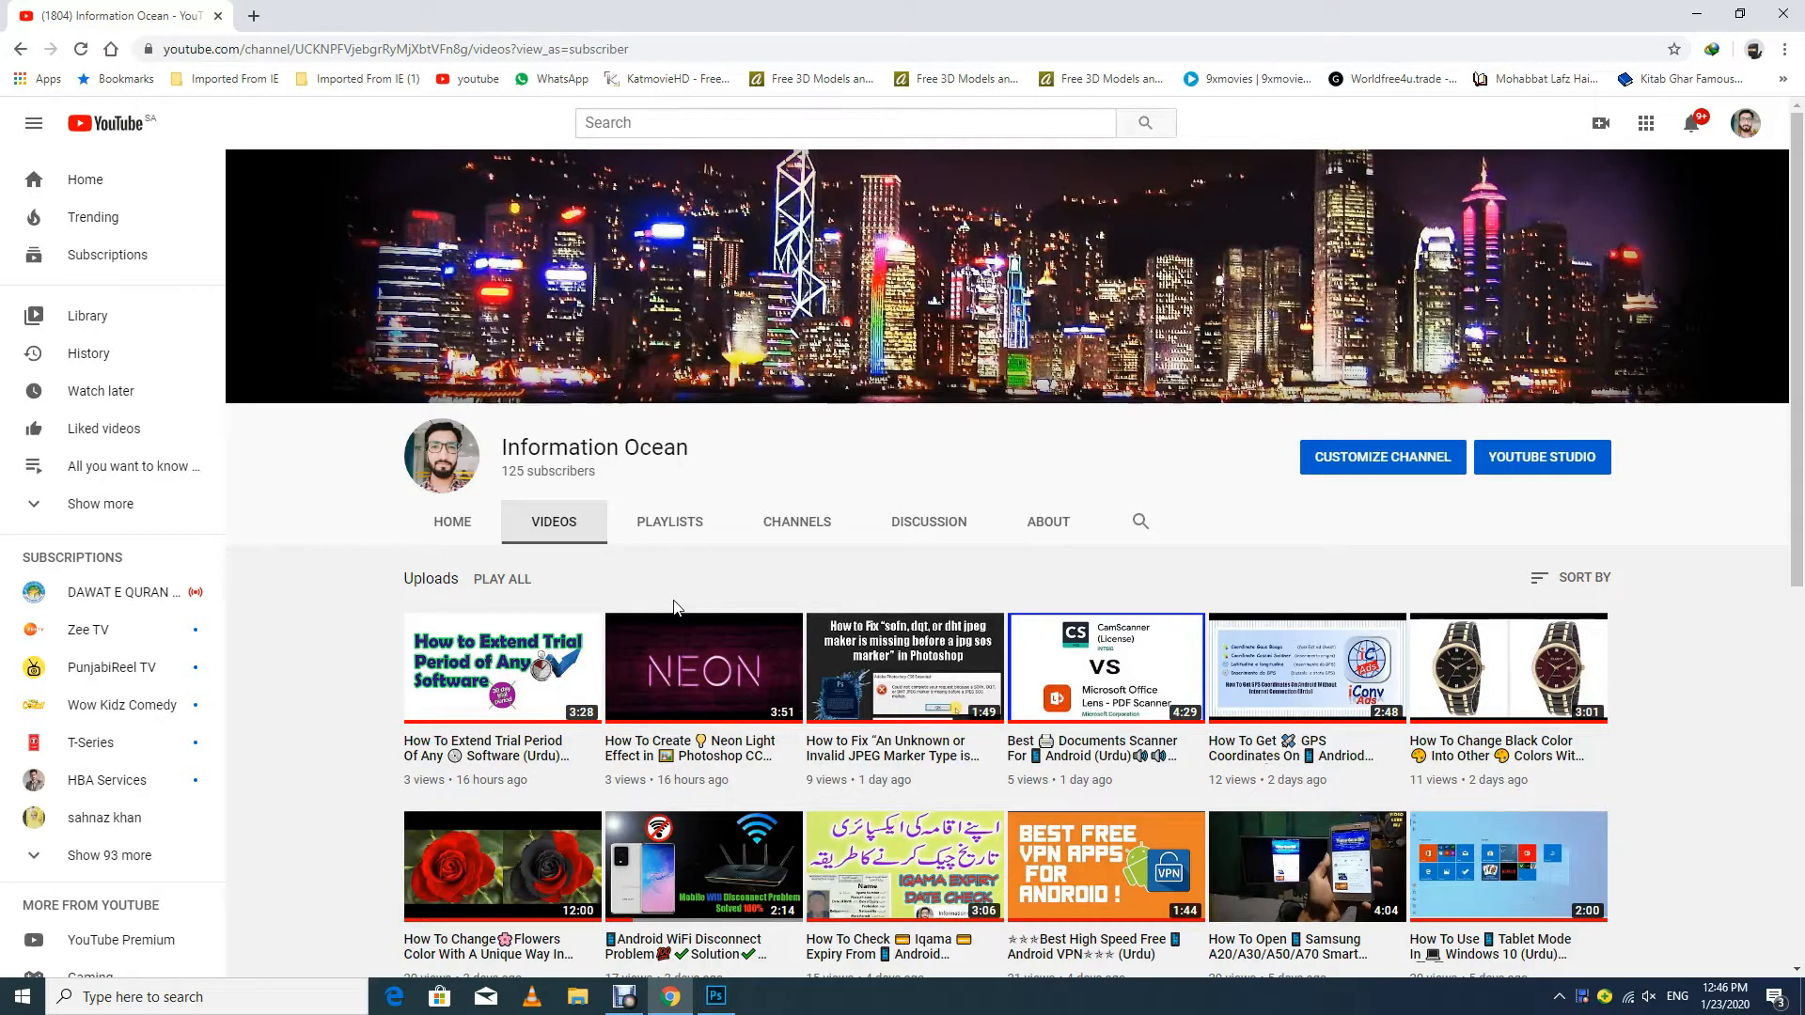
# Leave the browser and open the man's photo and the slate stone wall image from the desktop in Photoshop.
pyautogui.click(674, 600)
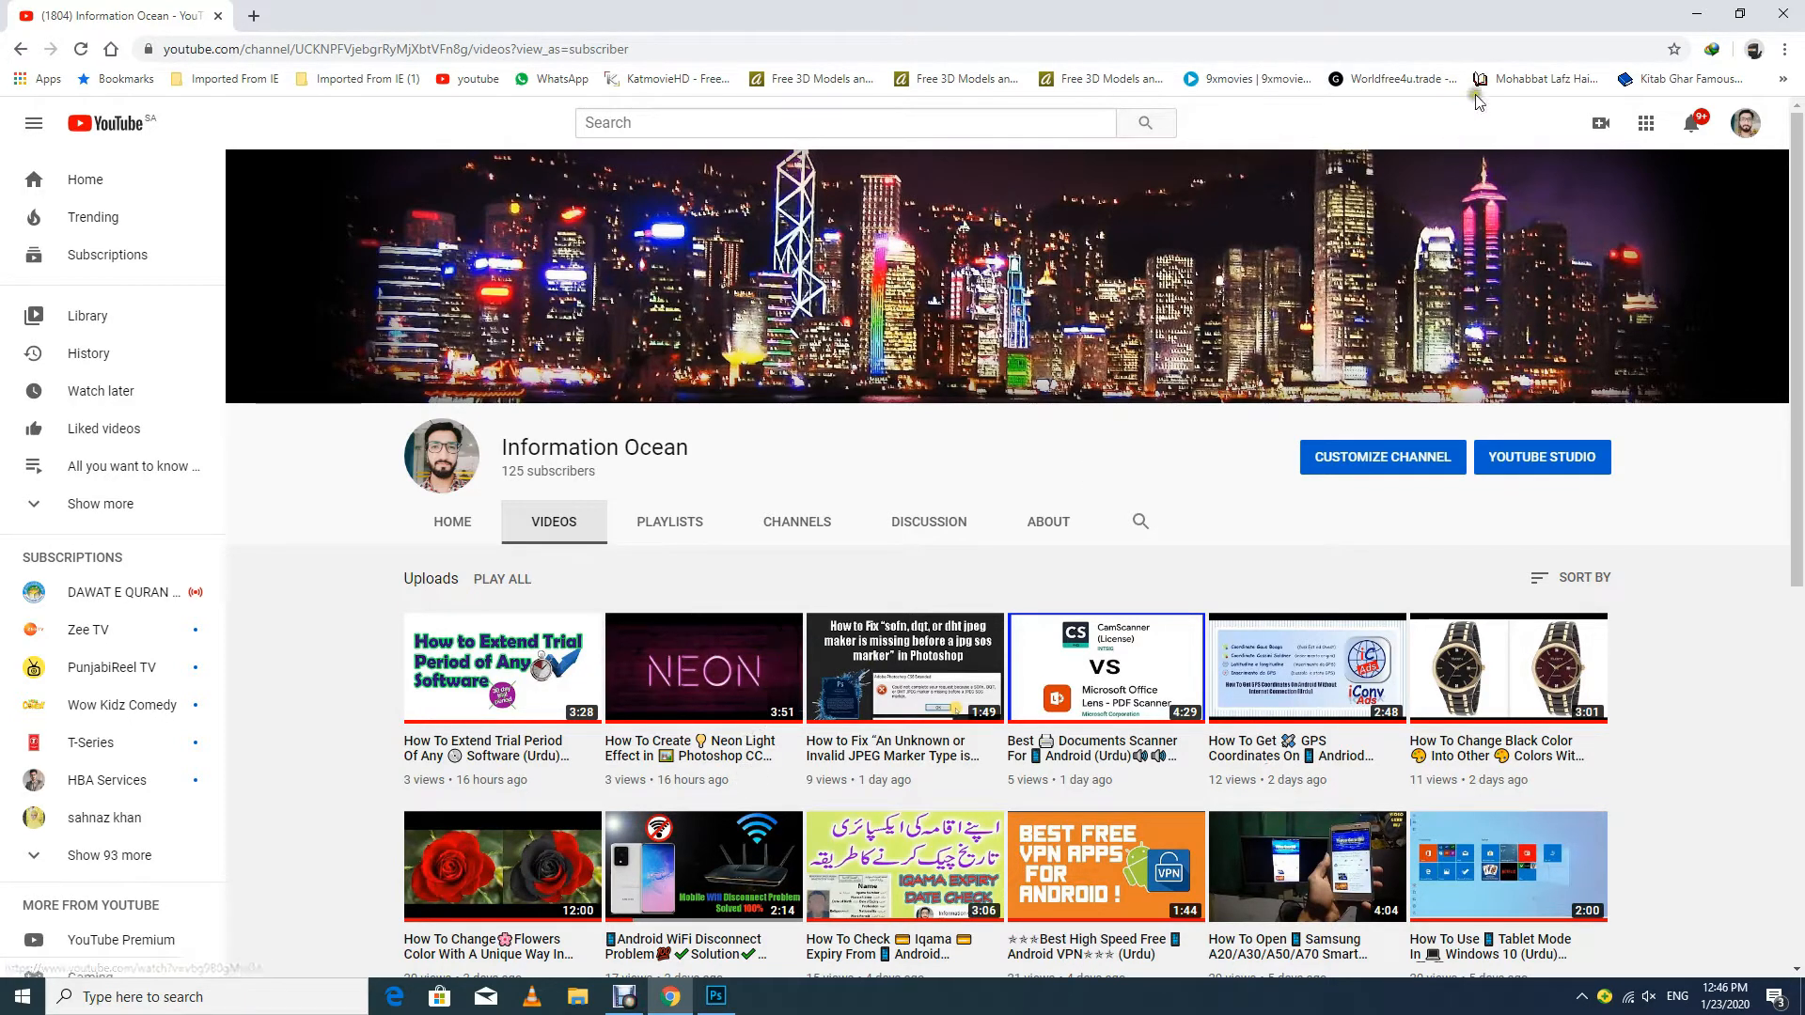
pyautogui.click(1697, 13)
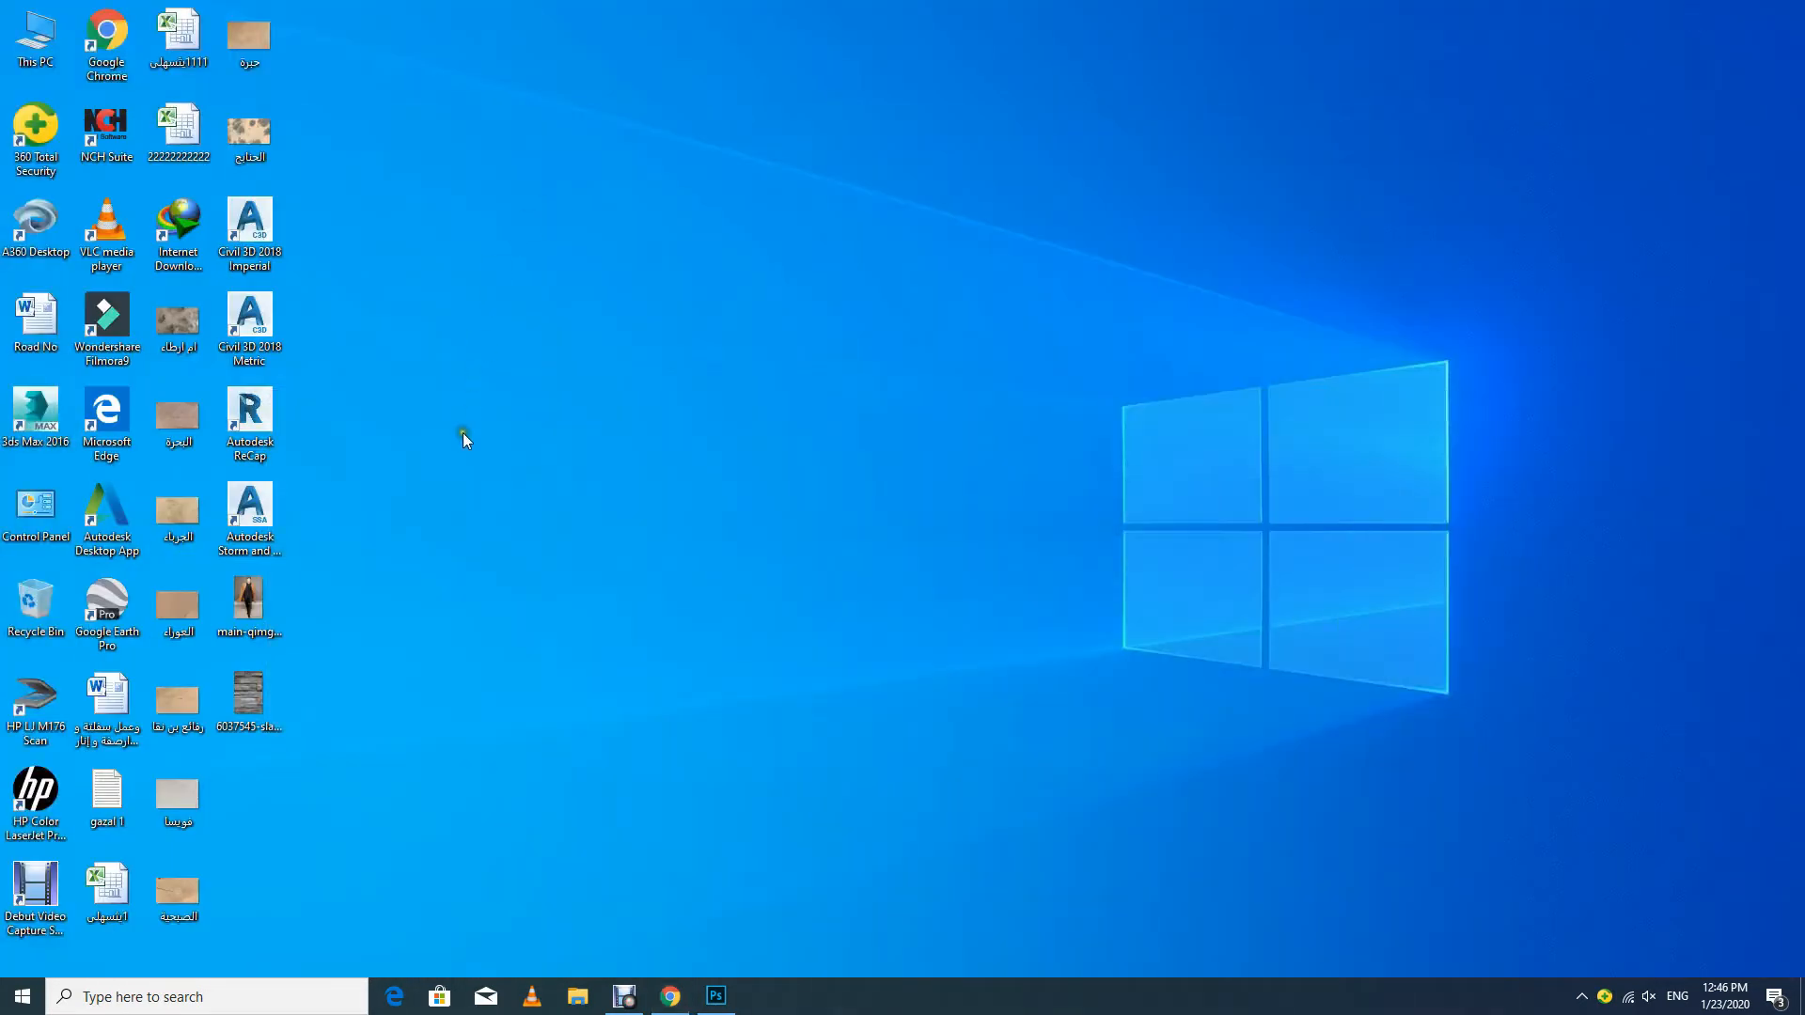
pyautogui.click(432, 503)
pyautogui.moveTo(323, 602); pyautogui.dragTo(252, 732)
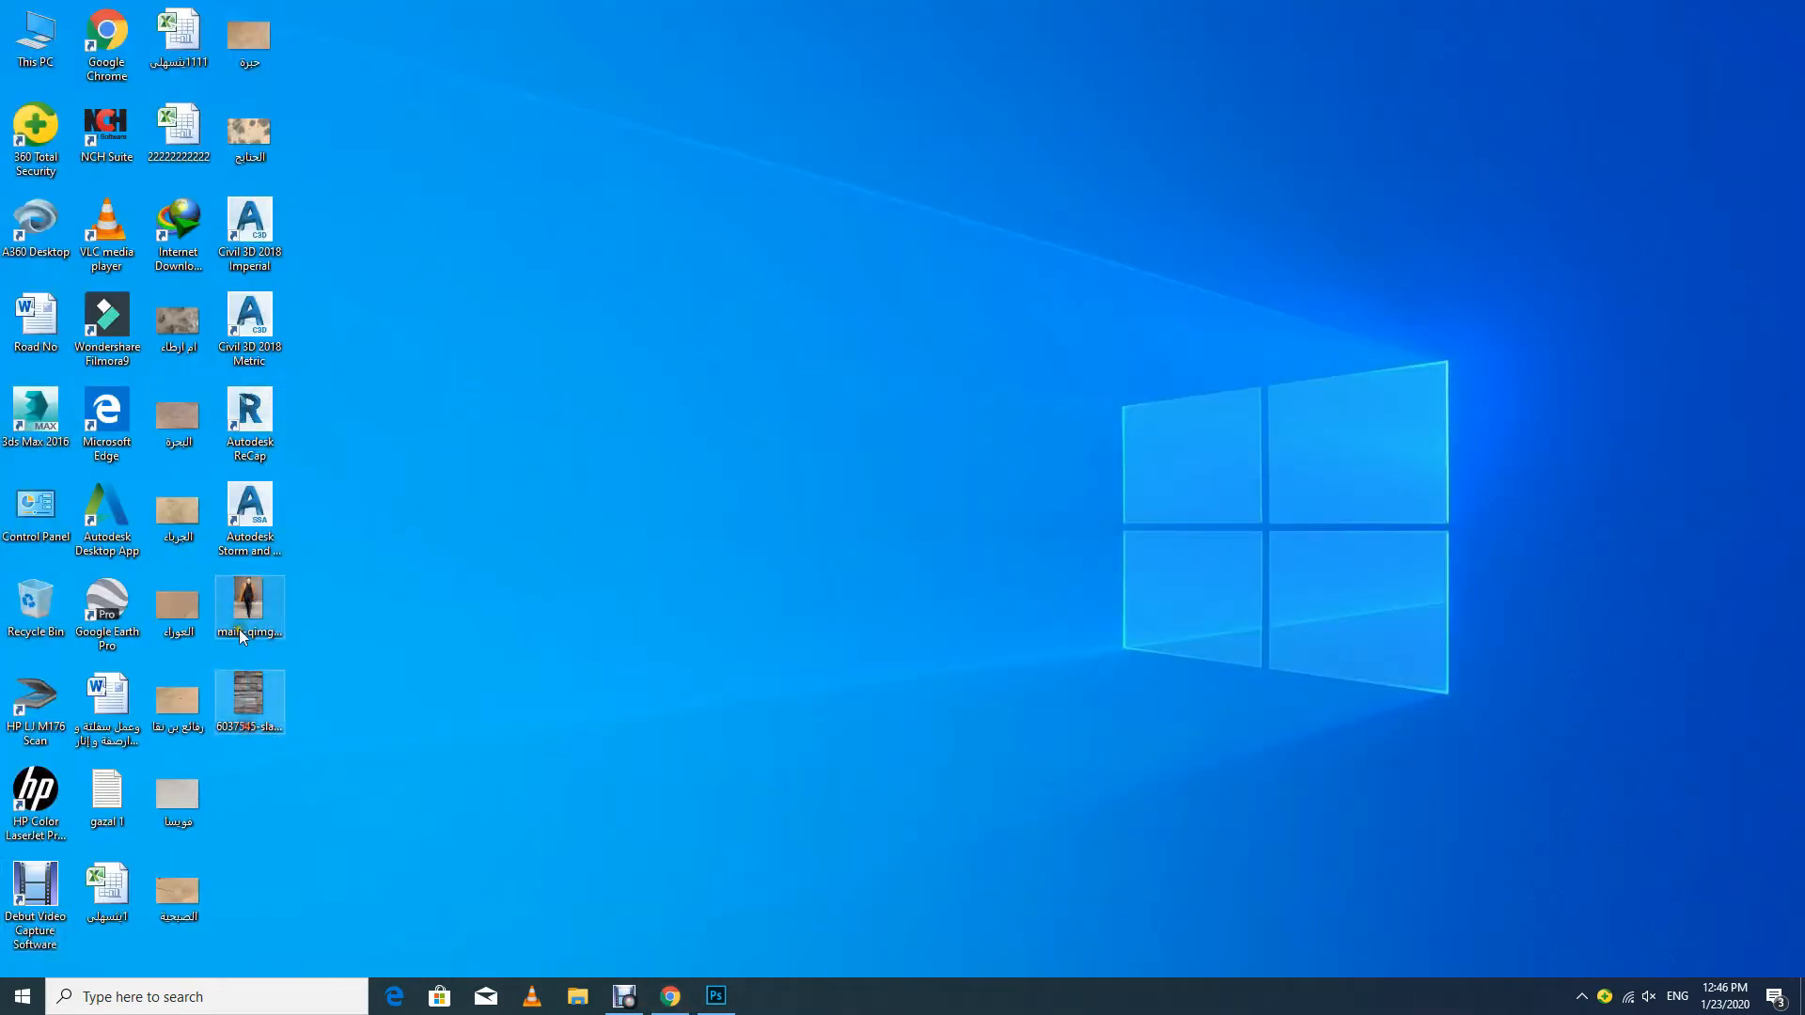
pyautogui.moveTo(250, 601); pyautogui.dragTo(658, 258)
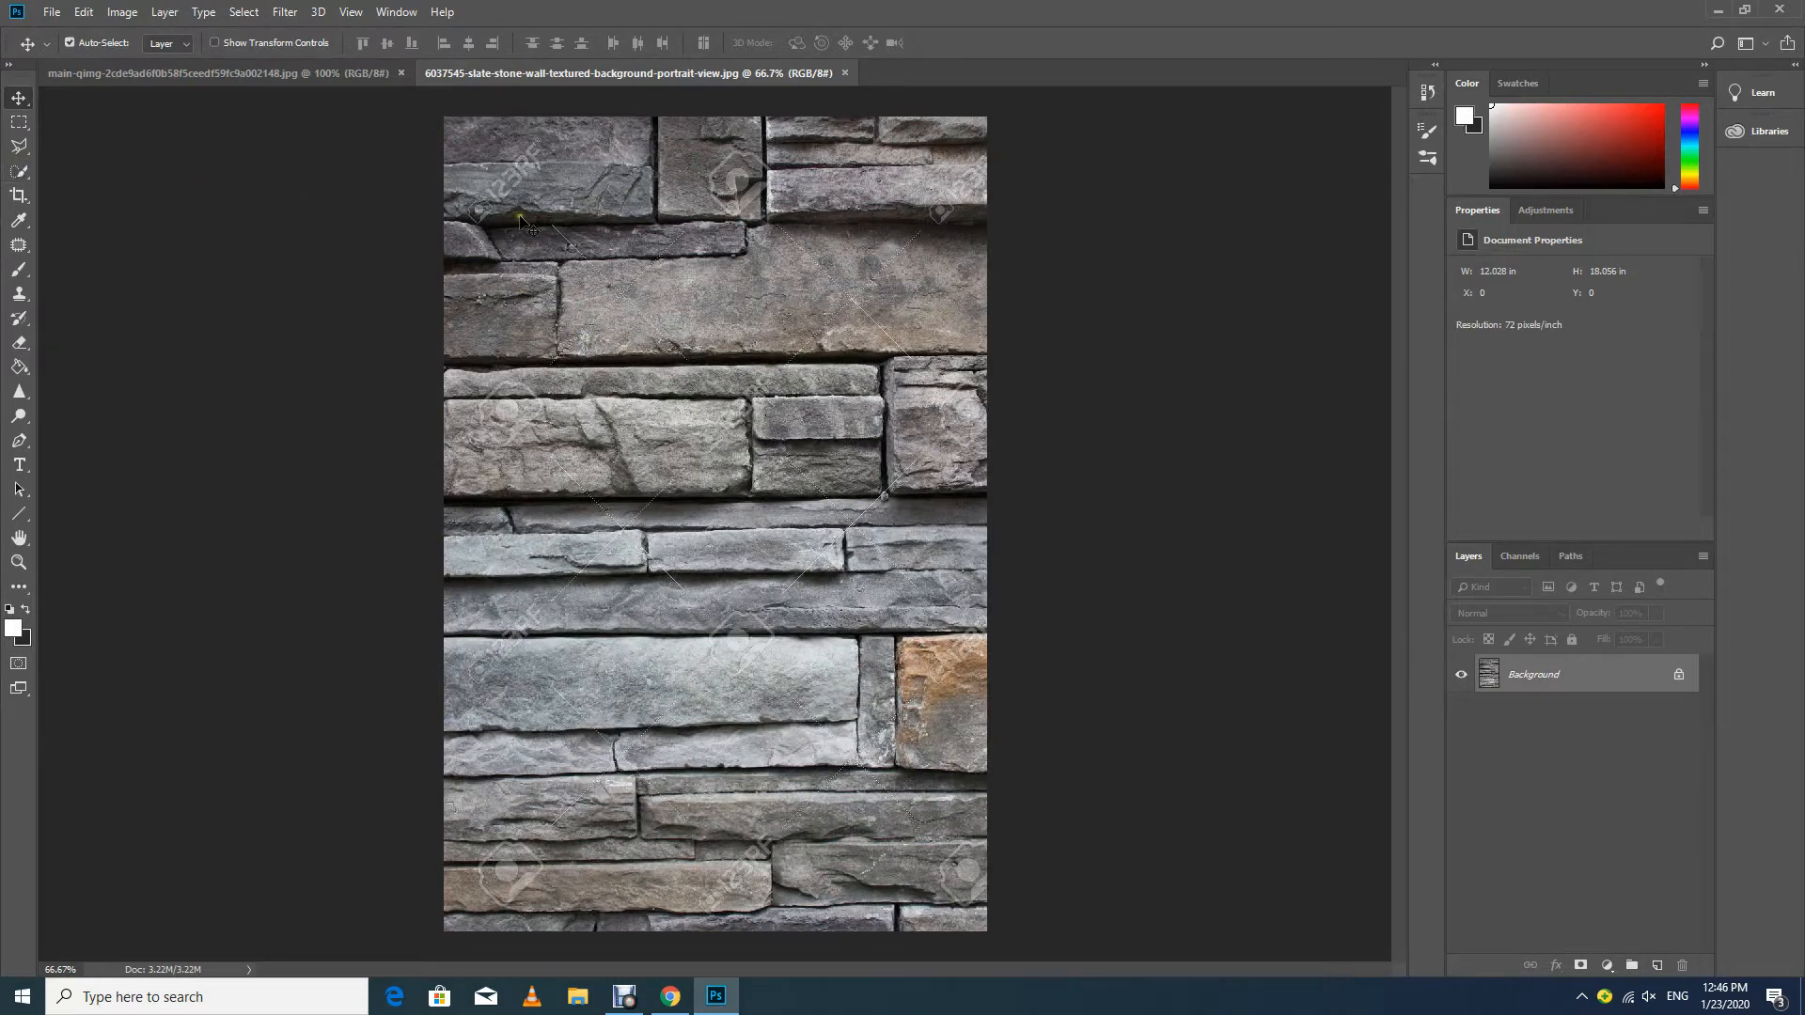
# Bring the stone wall image into the man's photo as a layer and align its upper-left corner with the canvas.
pyautogui.click(756, 308)
pyautogui.moveTo(756, 308); pyautogui.dragTo(574, 227)
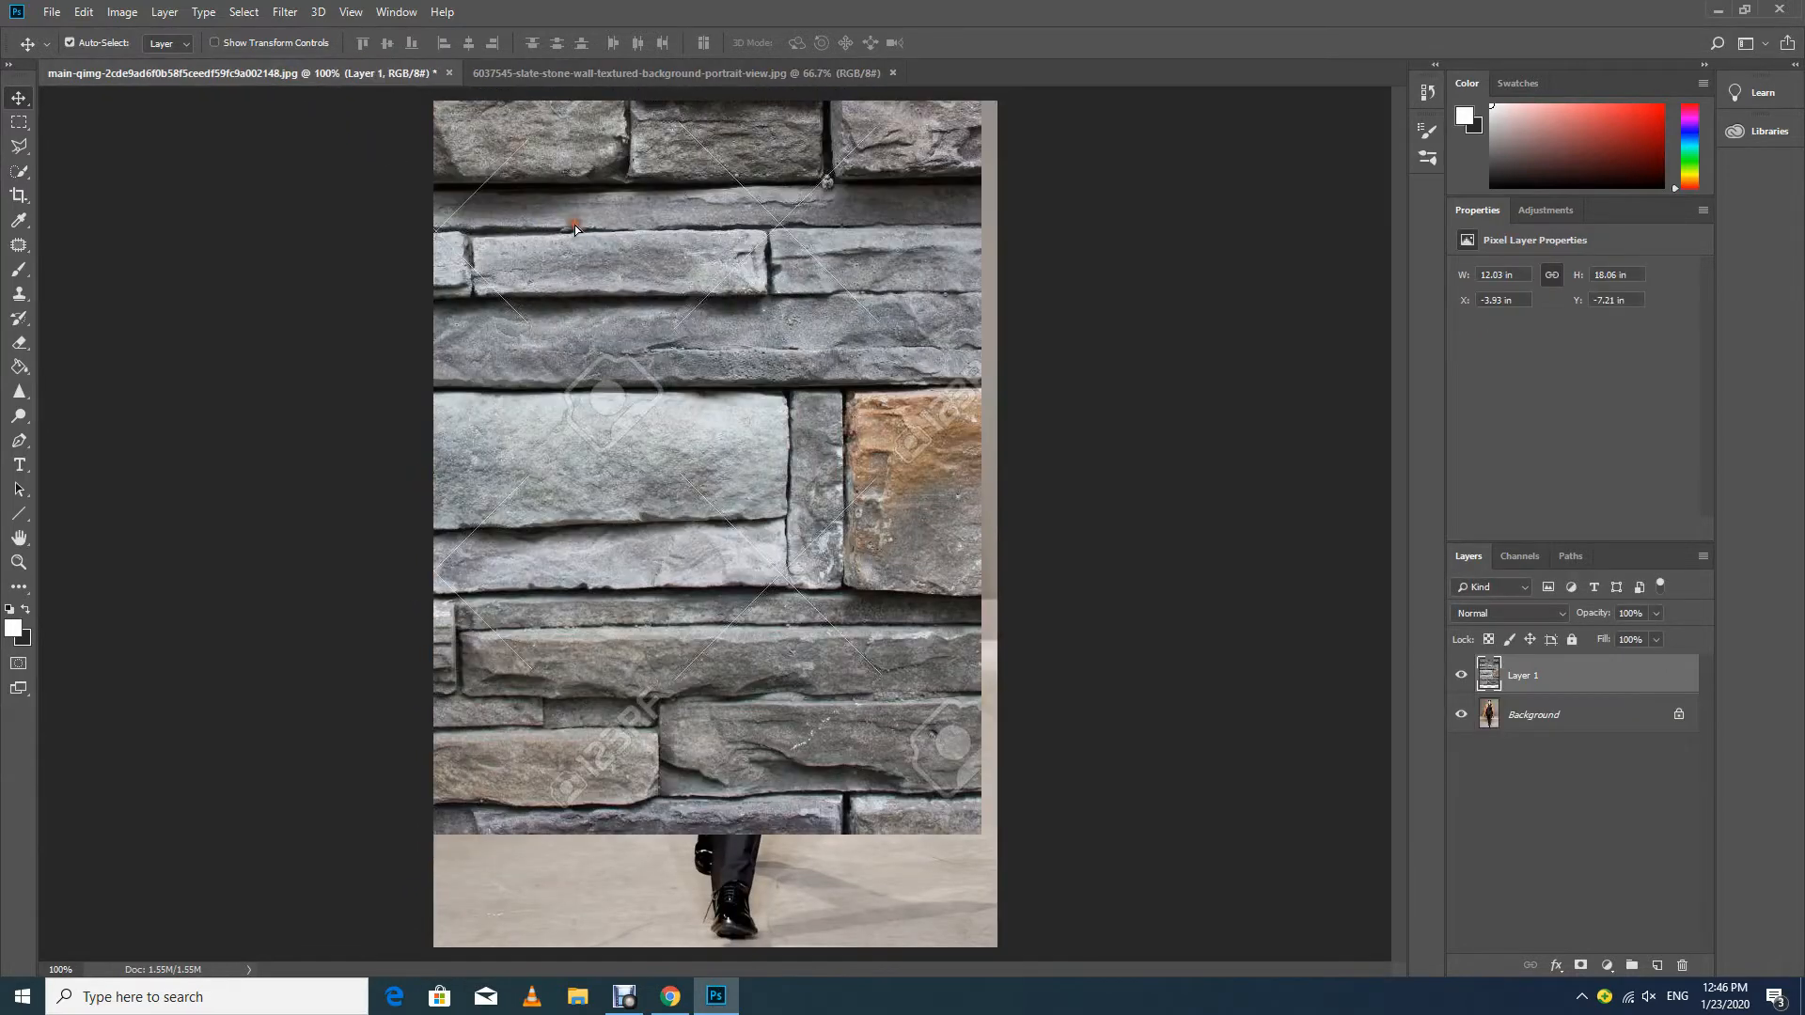
pyautogui.moveTo(591, 301); pyautogui.dragTo(696, 528)
pyautogui.moveTo(573, 334); pyautogui.dragTo(667, 554)
pyautogui.moveTo(555, 372); pyautogui.dragTo(592, 337)
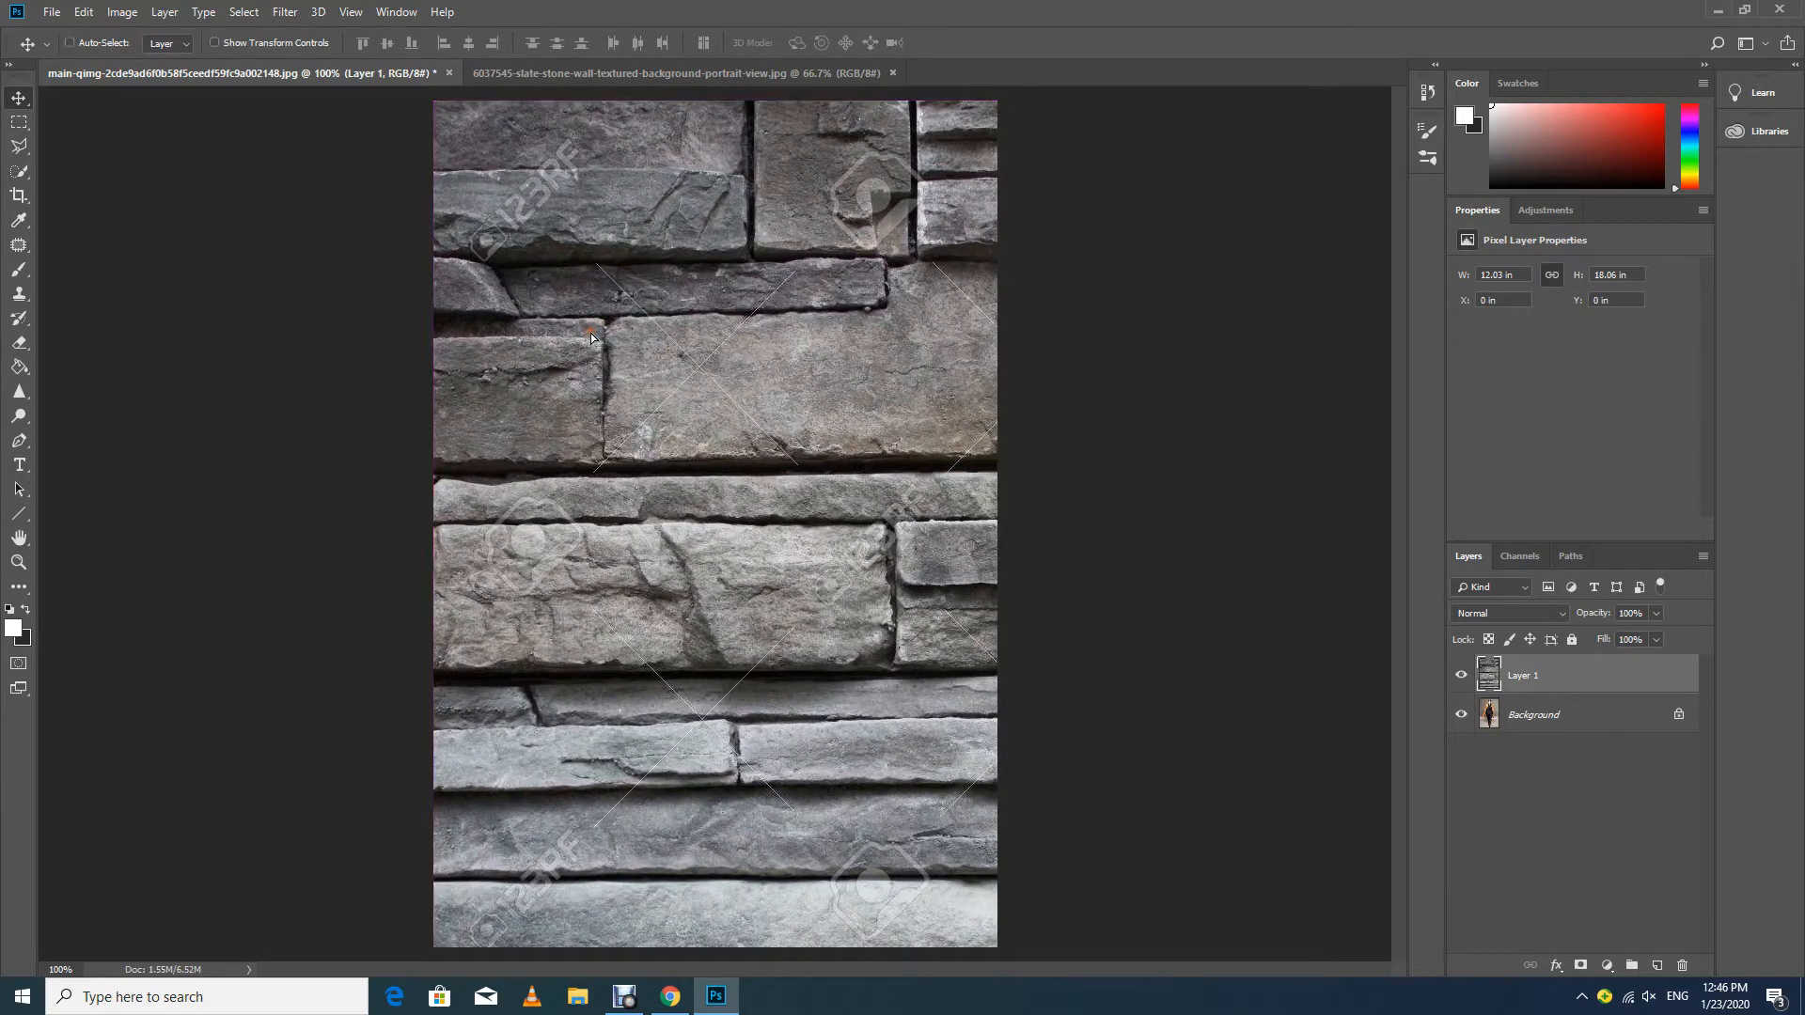
# Scale the stone wall layer to about 69.28% width and 69.31% height so it exactly fits the canvas.
pyautogui.hotkey('ctrl', 't')
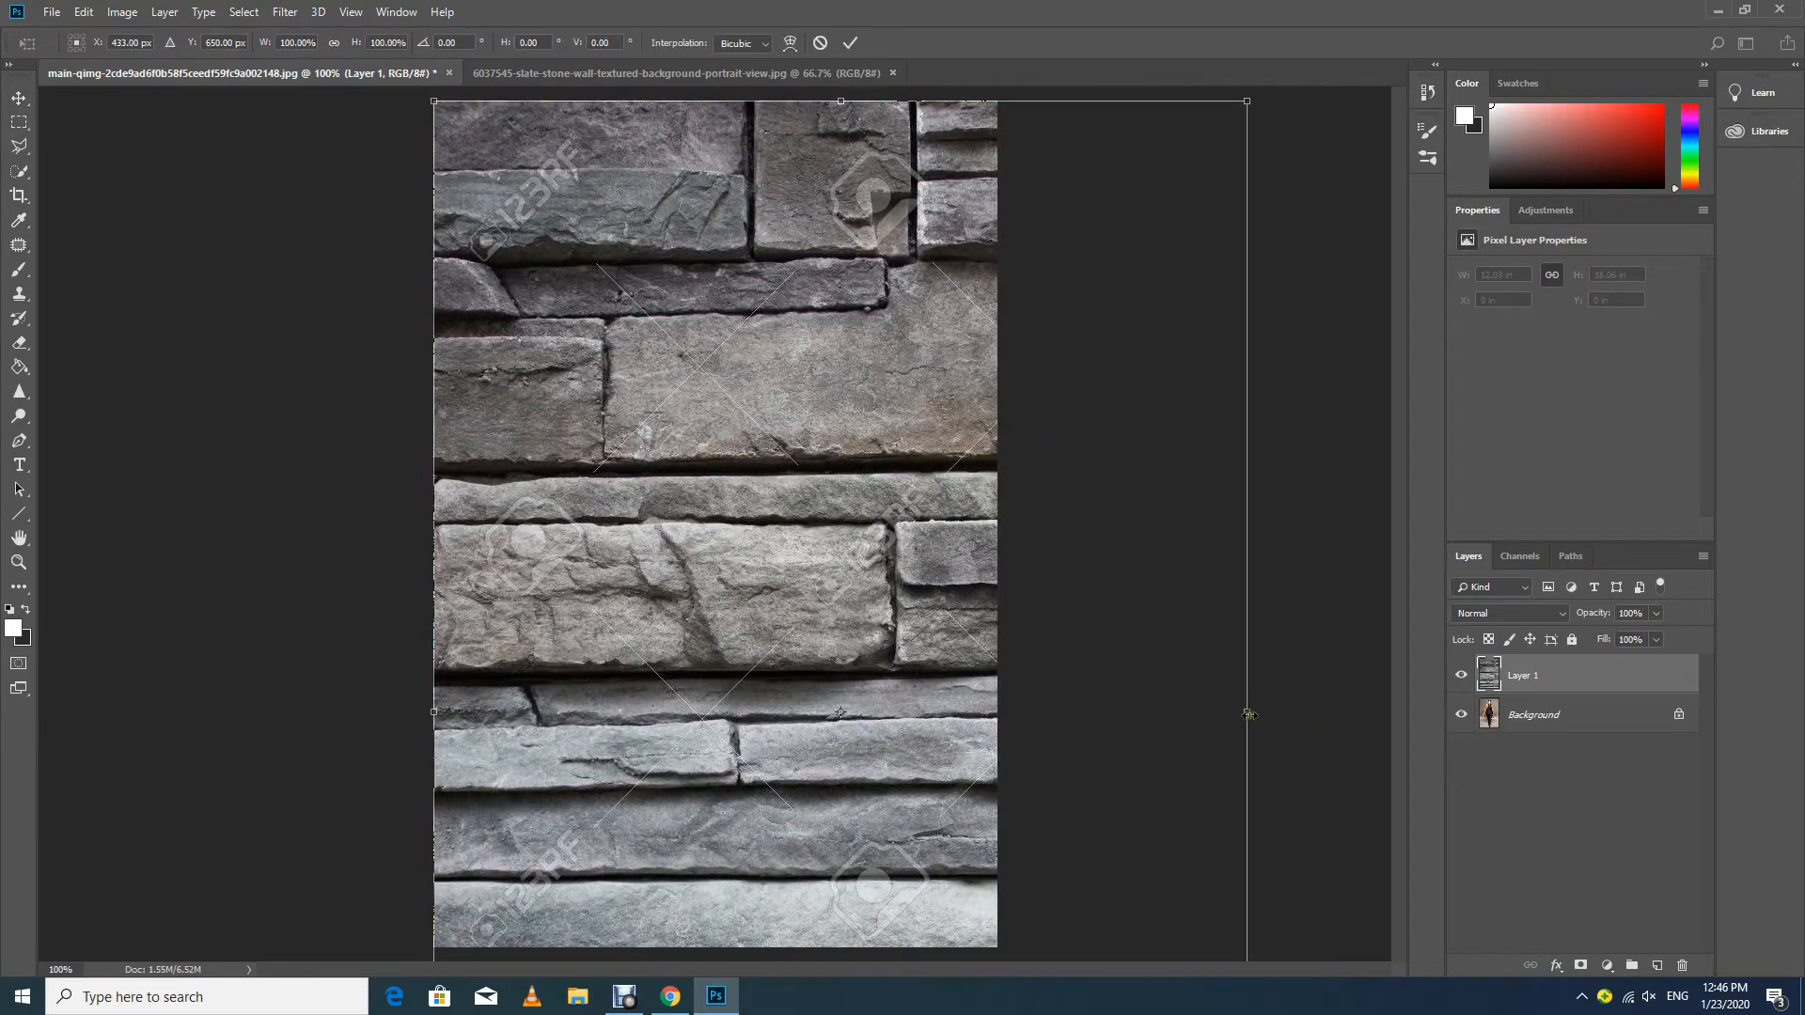
pyautogui.moveTo(1249, 714); pyautogui.dragTo(998, 712)
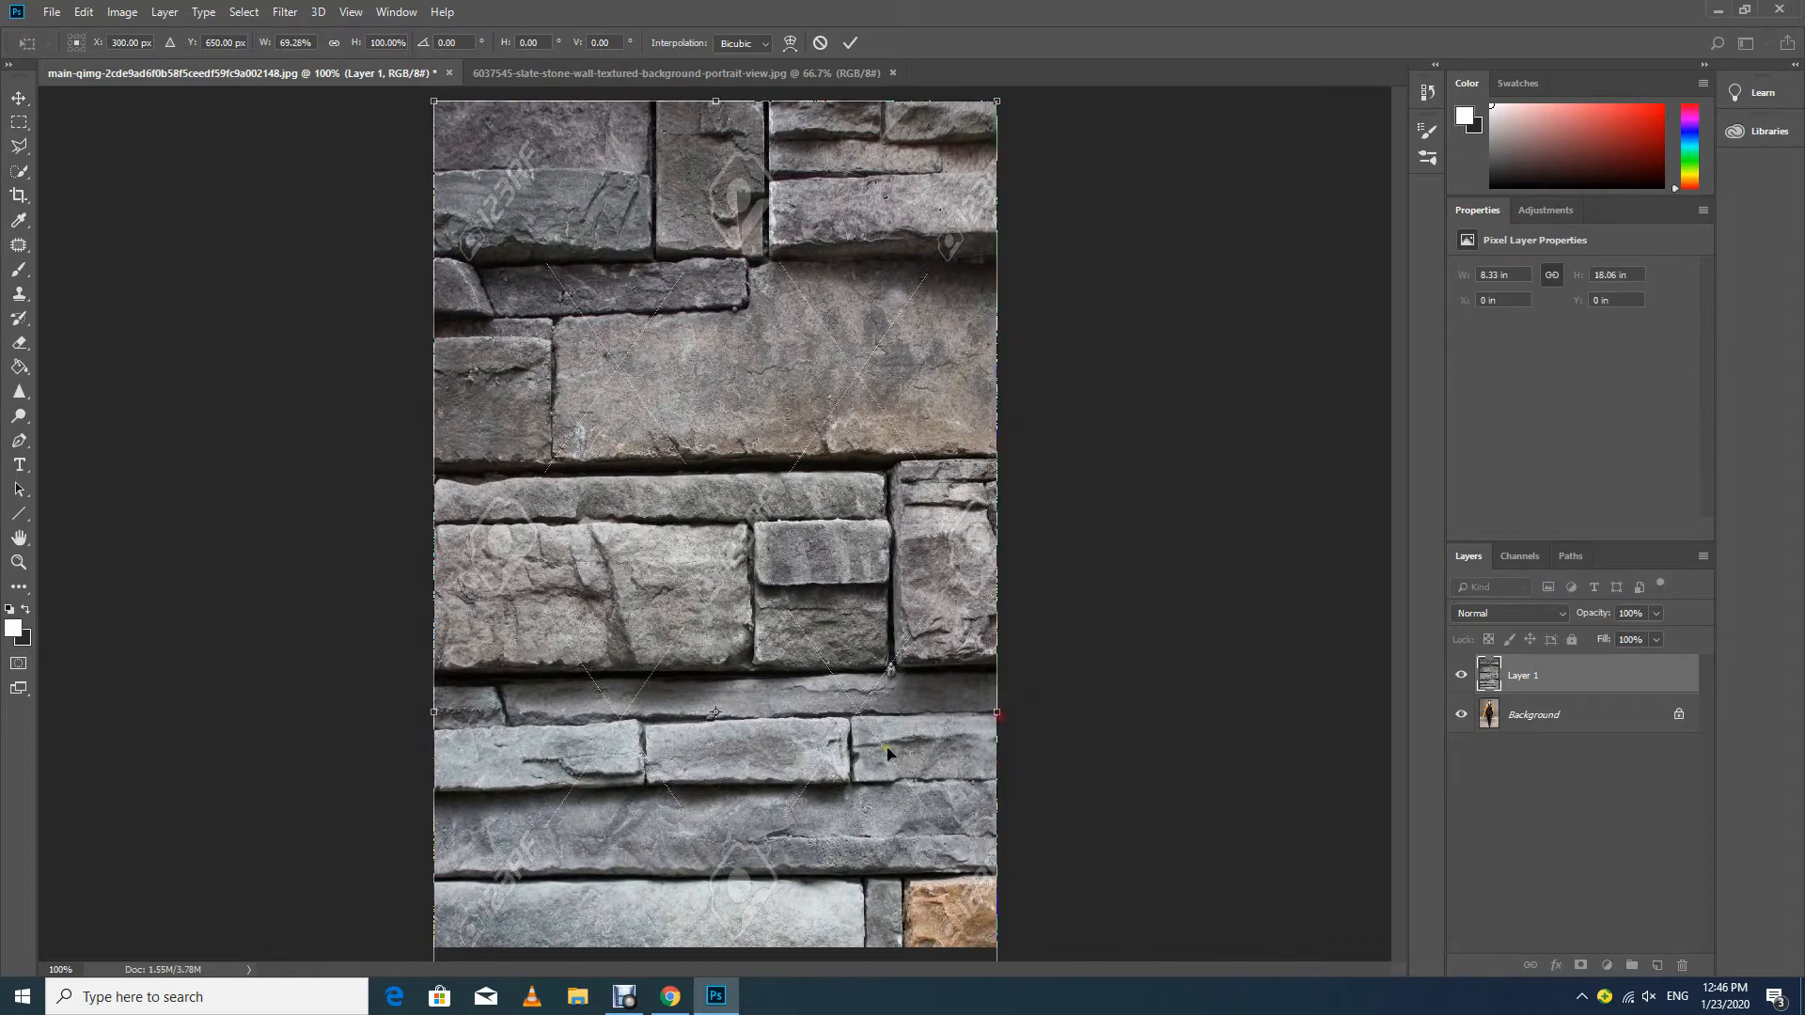
pyautogui.moveTo(718, 100); pyautogui.dragTo(714, 471)
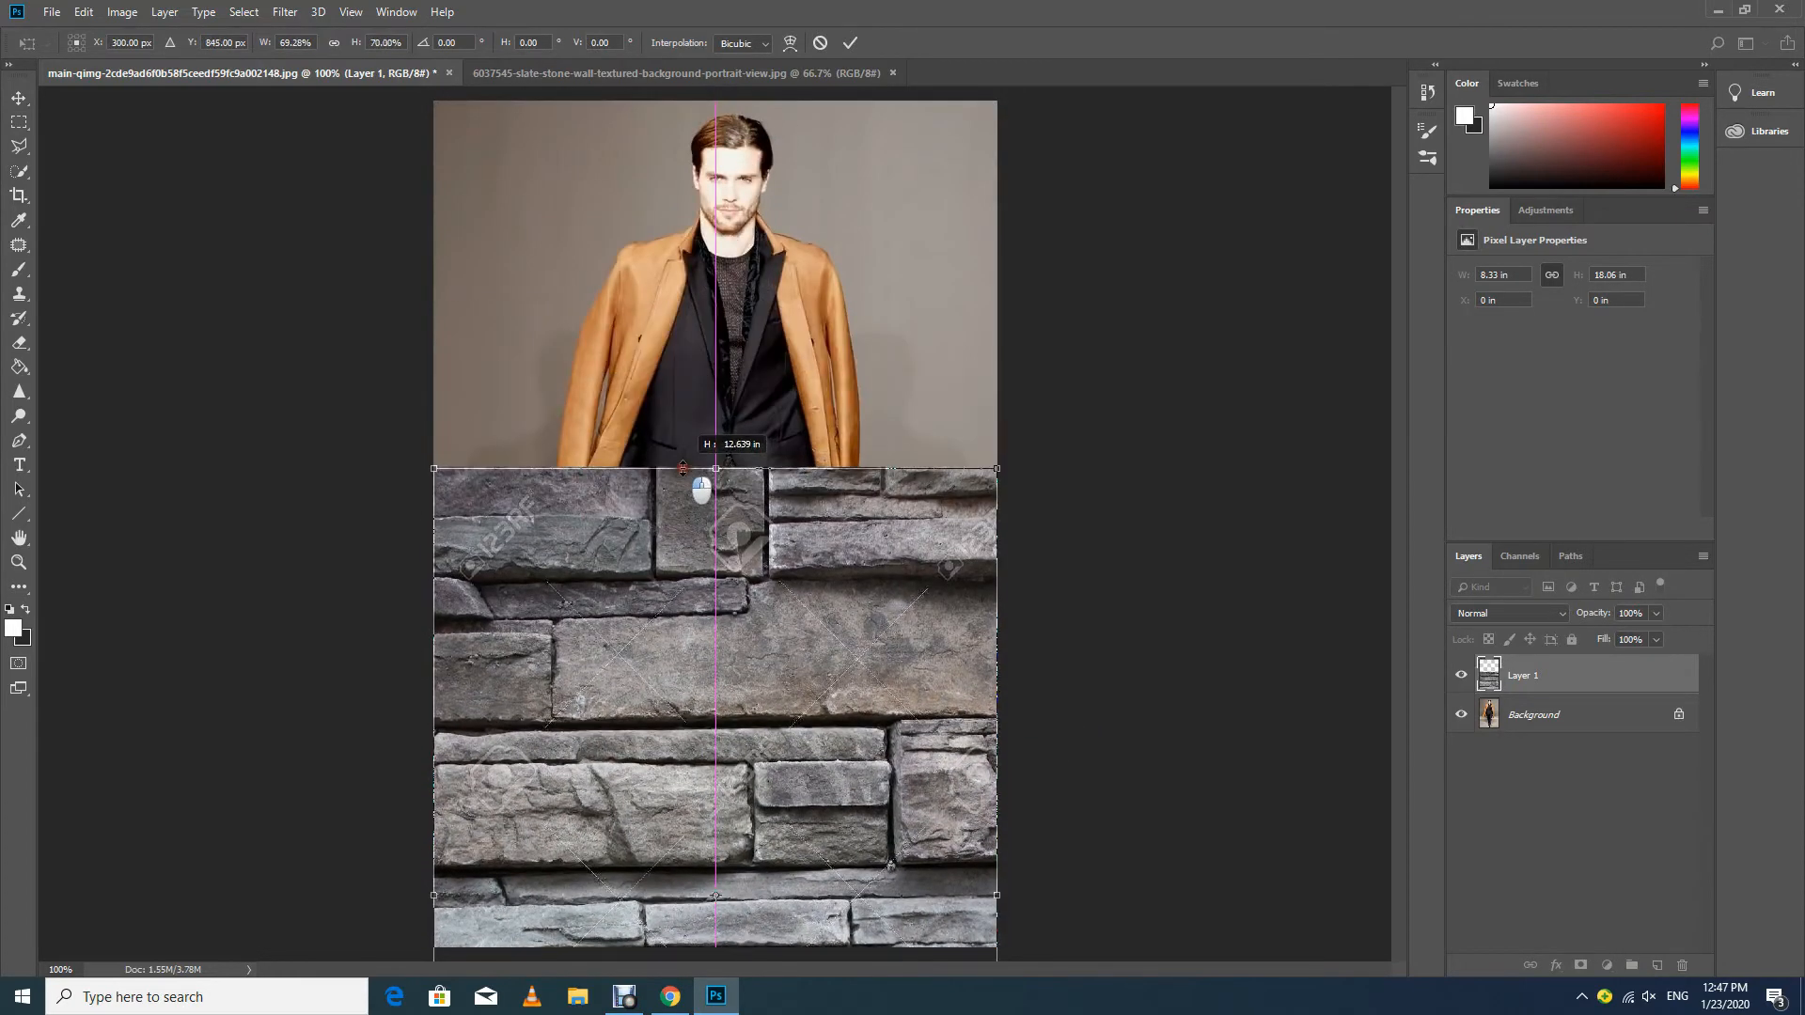
pyautogui.moveTo(665, 645); pyautogui.dragTo(635, 266)
pyautogui.moveTo(716, 94); pyautogui.dragTo(663, 197)
pyautogui.moveTo(716, 900); pyautogui.dragTo(739, 973)
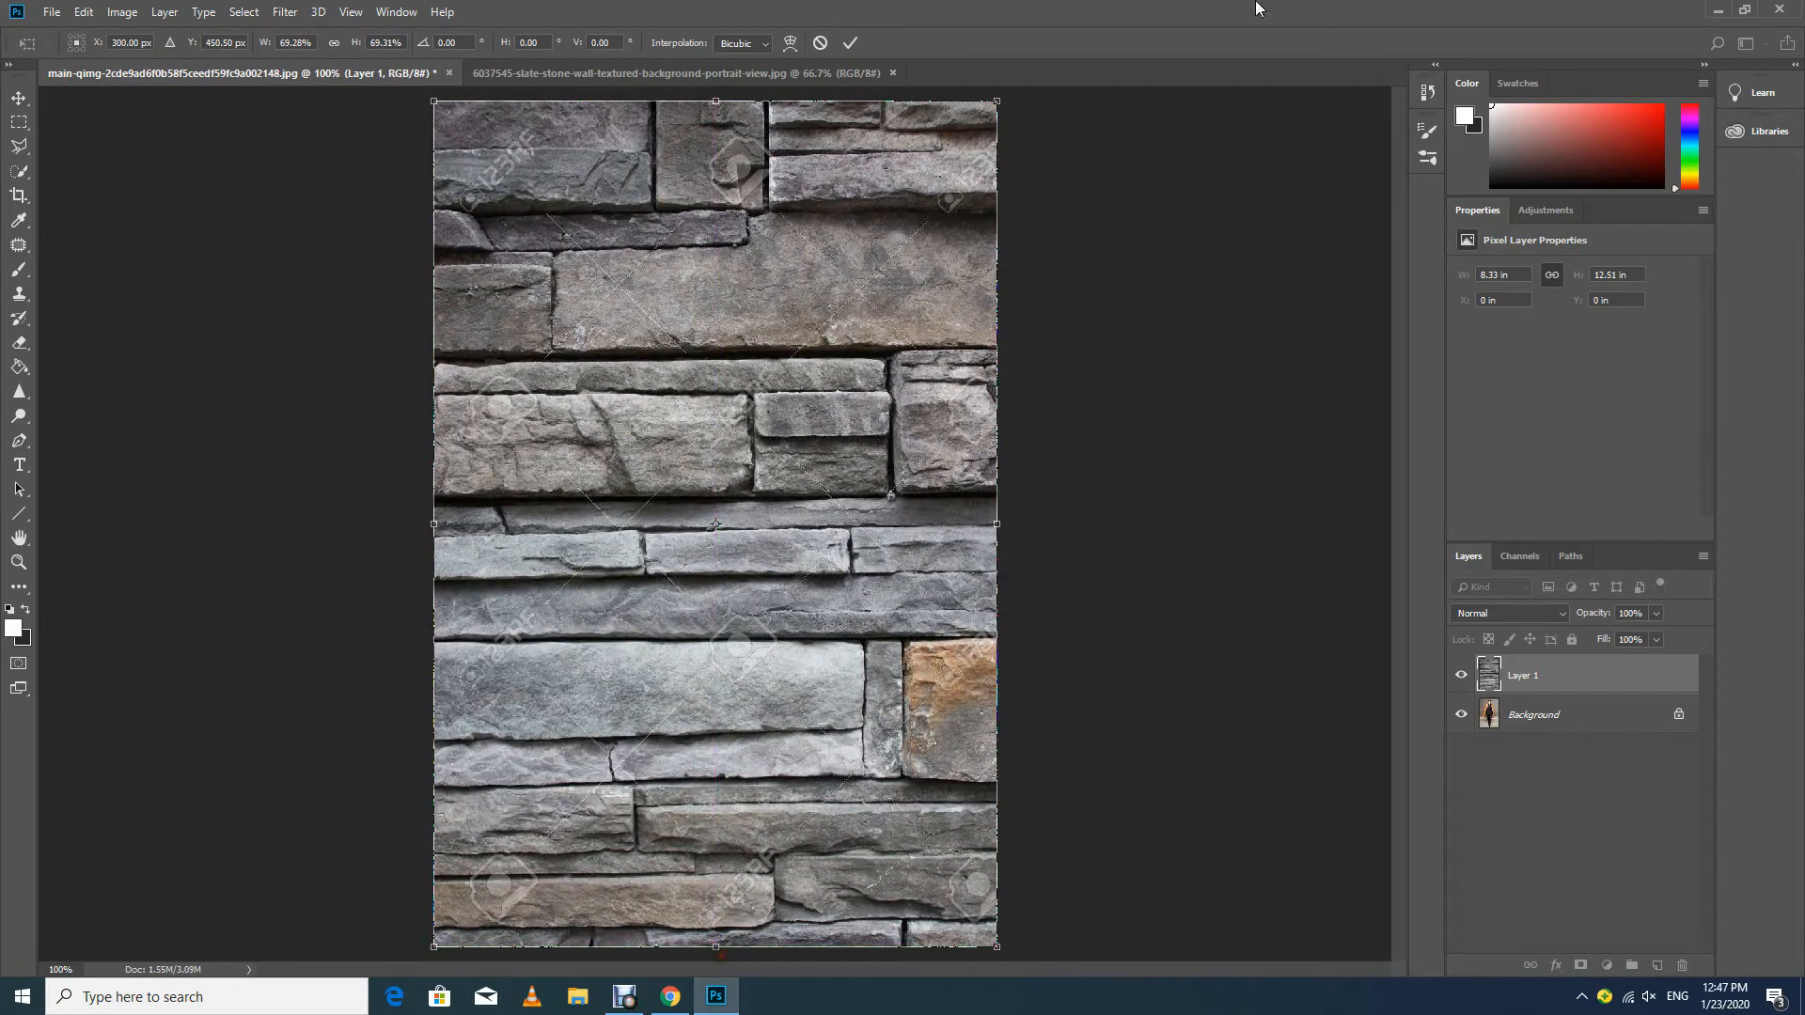
pyautogui.click(850, 44)
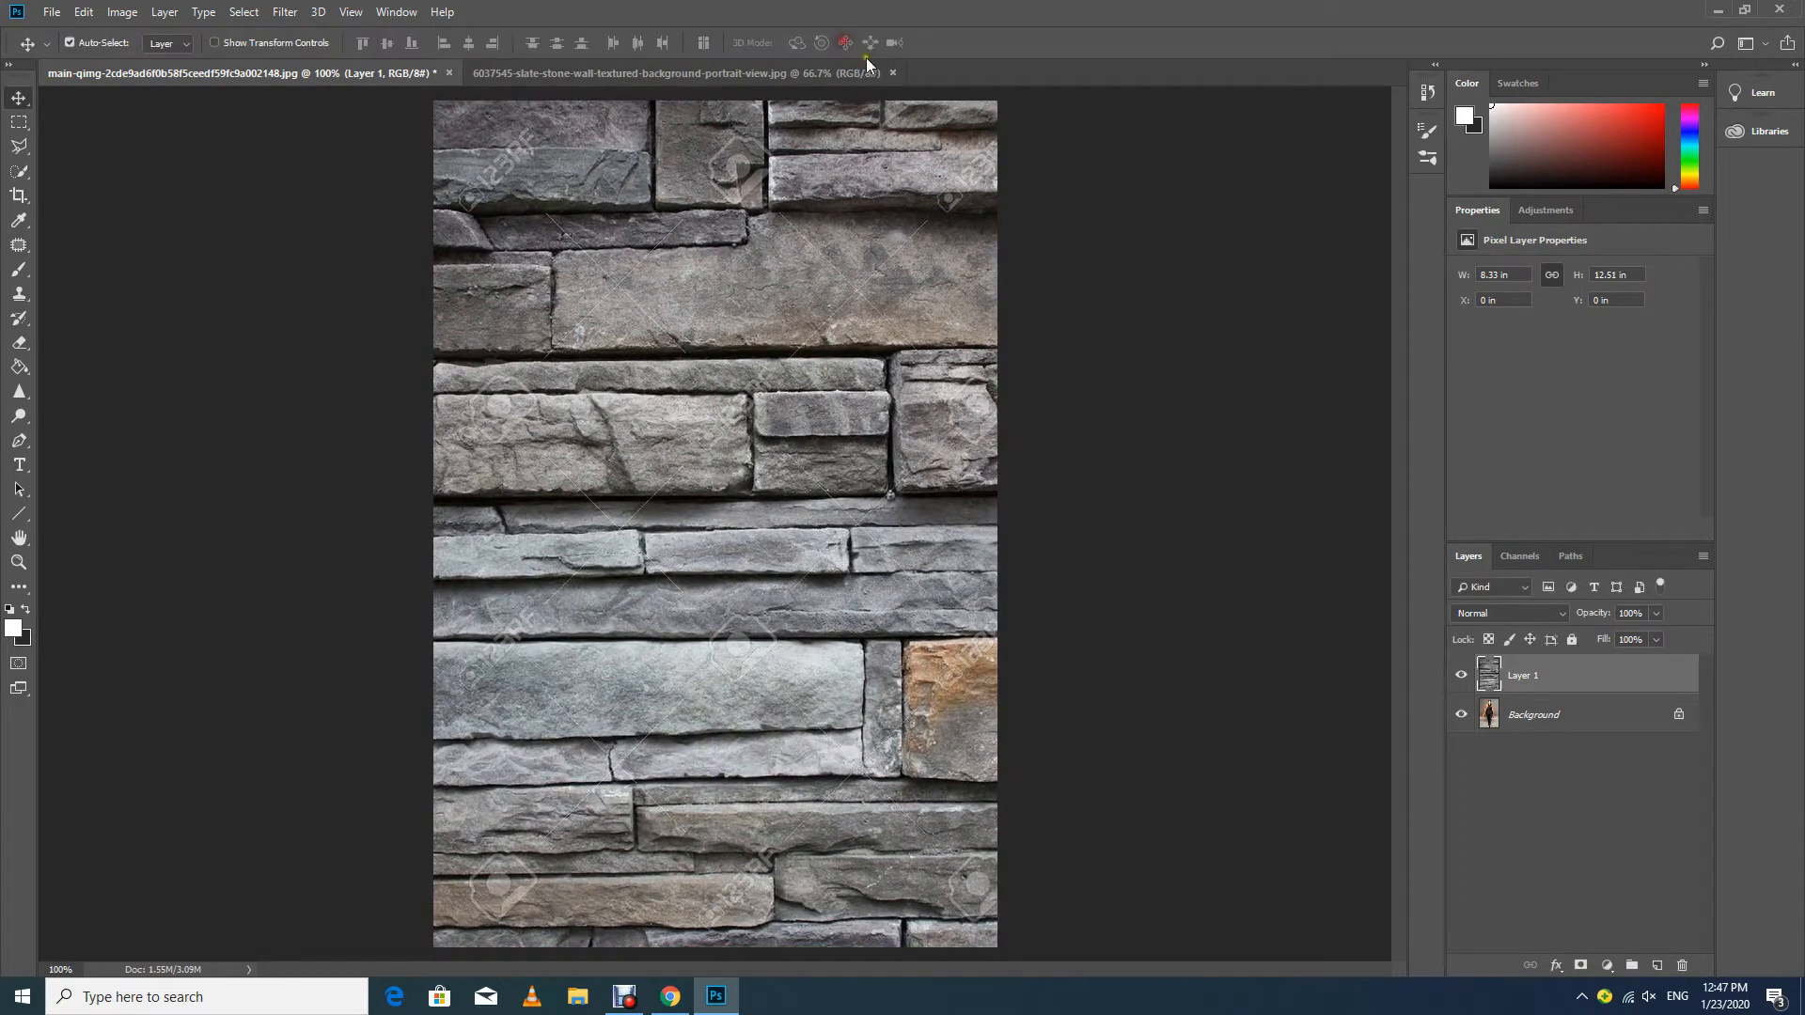
# Stack a duplicate of the unlocked man's photo above the stone wall layer and hide the original photo layer.
pyautogui.click(1678, 716)
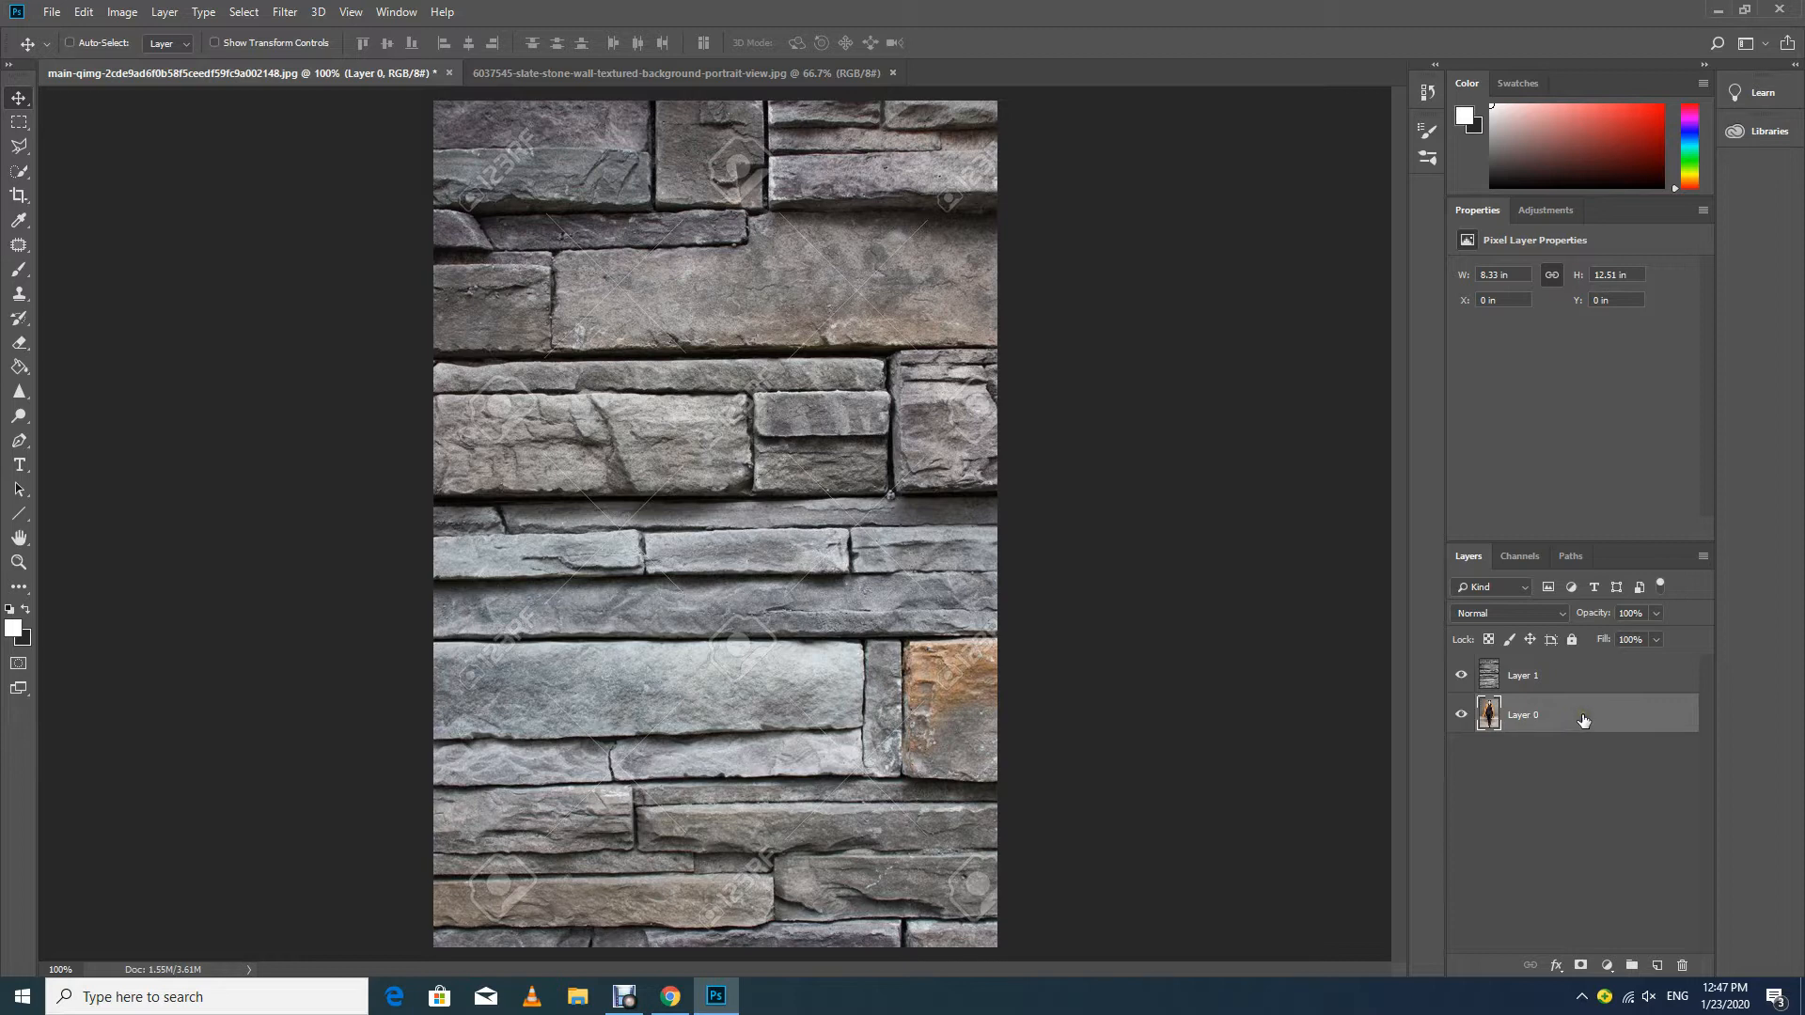
pyautogui.hotkey('ctrl', 'j')
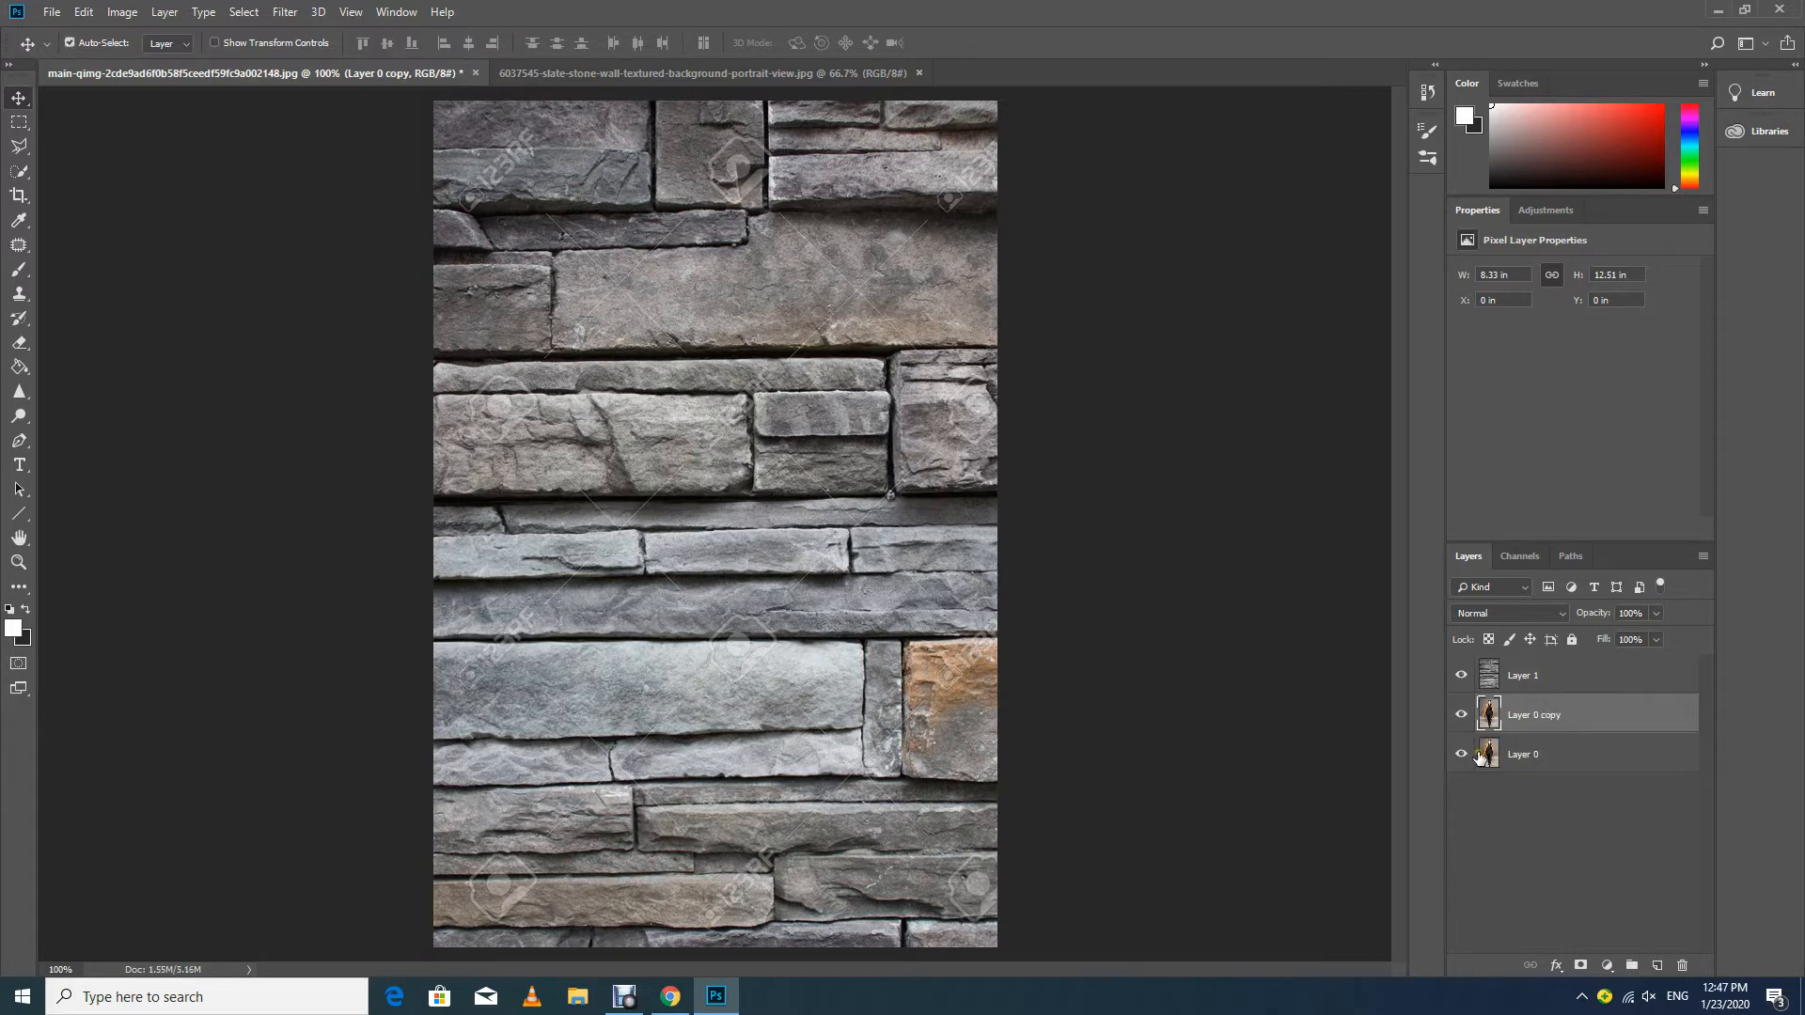
pyautogui.click(1460, 754)
pyautogui.moveTo(1518, 687); pyautogui.dragTo(1526, 735)
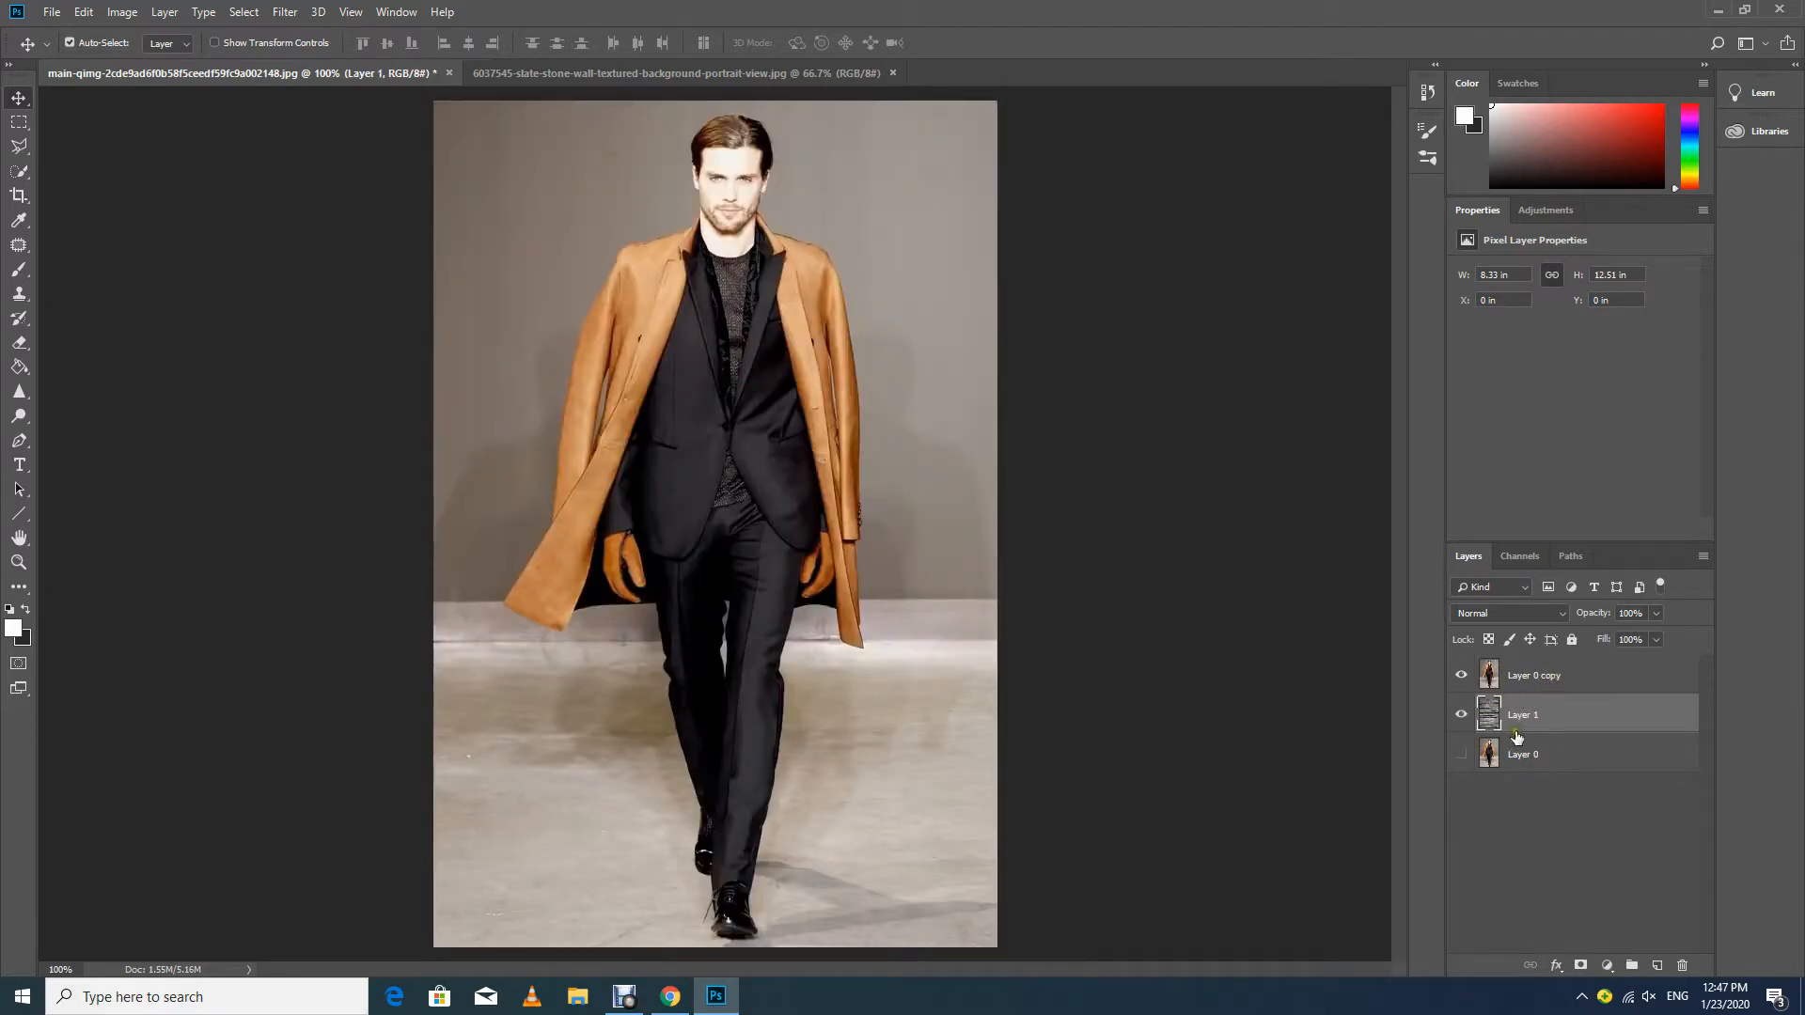
# Select the man on Layer 0 copy with Select Subject and subtract the background gap between his legs.
pyautogui.click(1532, 677)
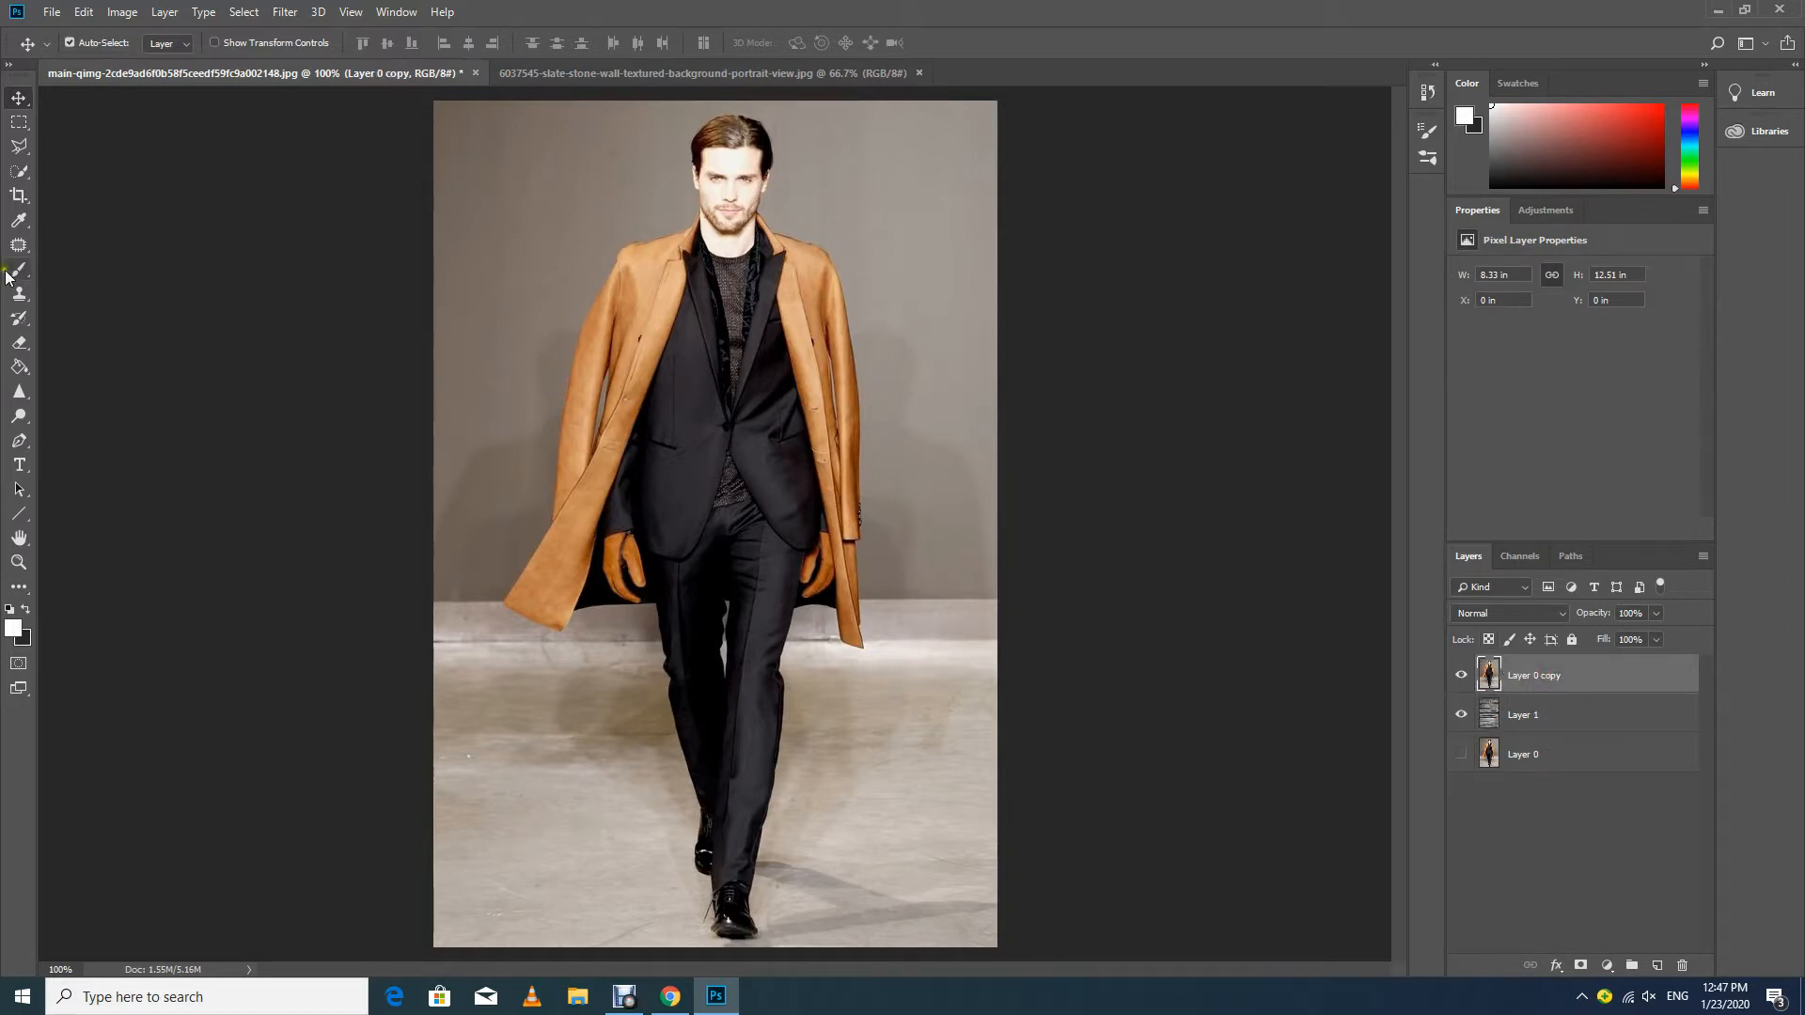
pyautogui.click(26, 179)
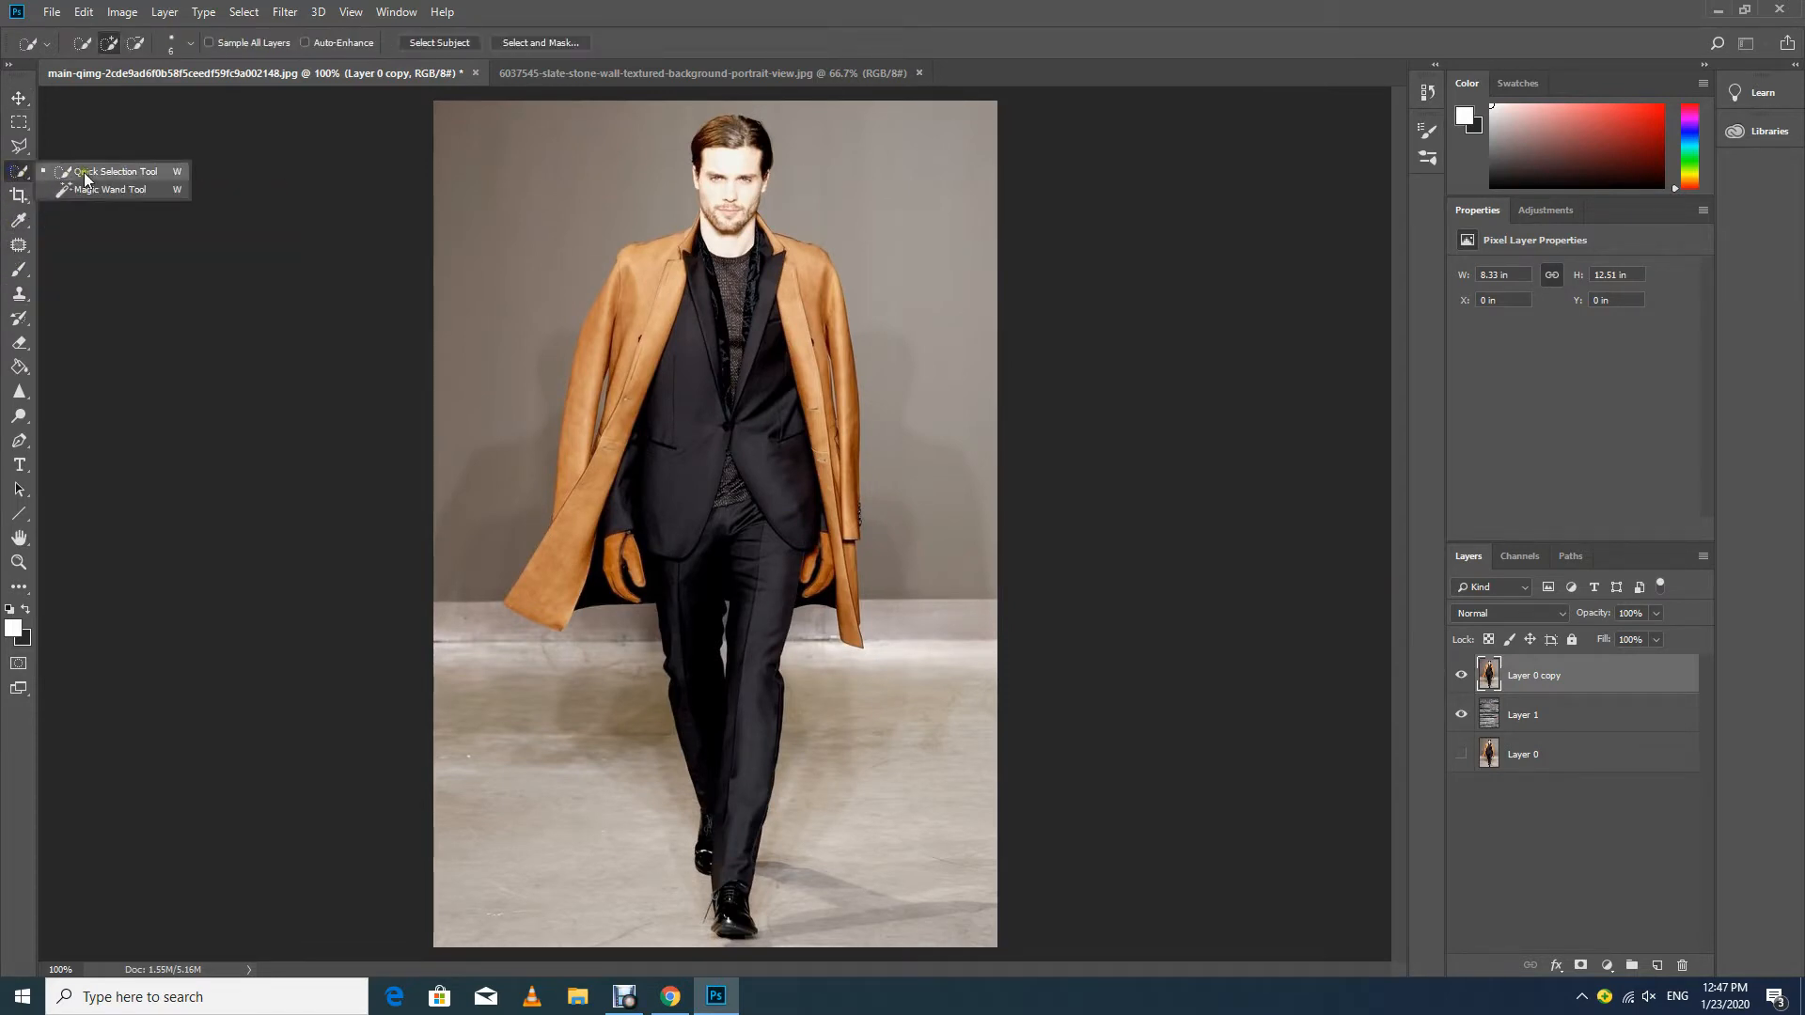
pyautogui.click(766, 5)
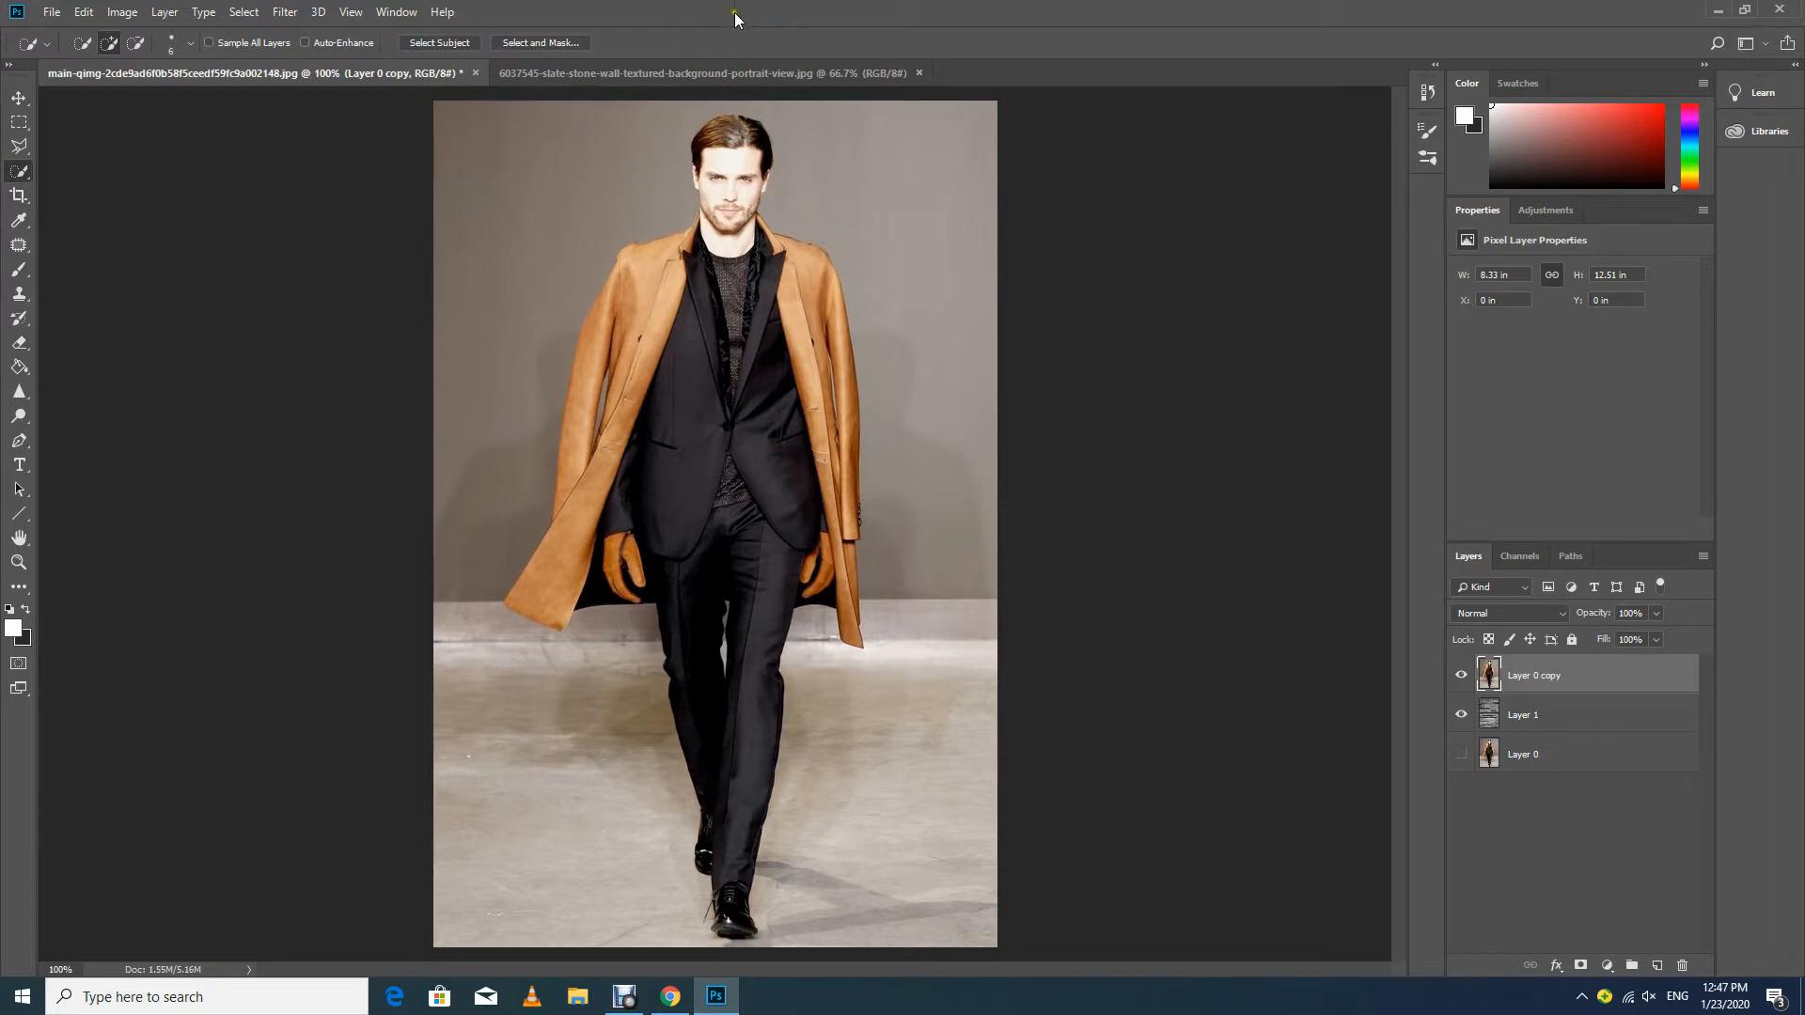
pyautogui.click(454, 43)
pyautogui.click(136, 42)
pyautogui.click(724, 657)
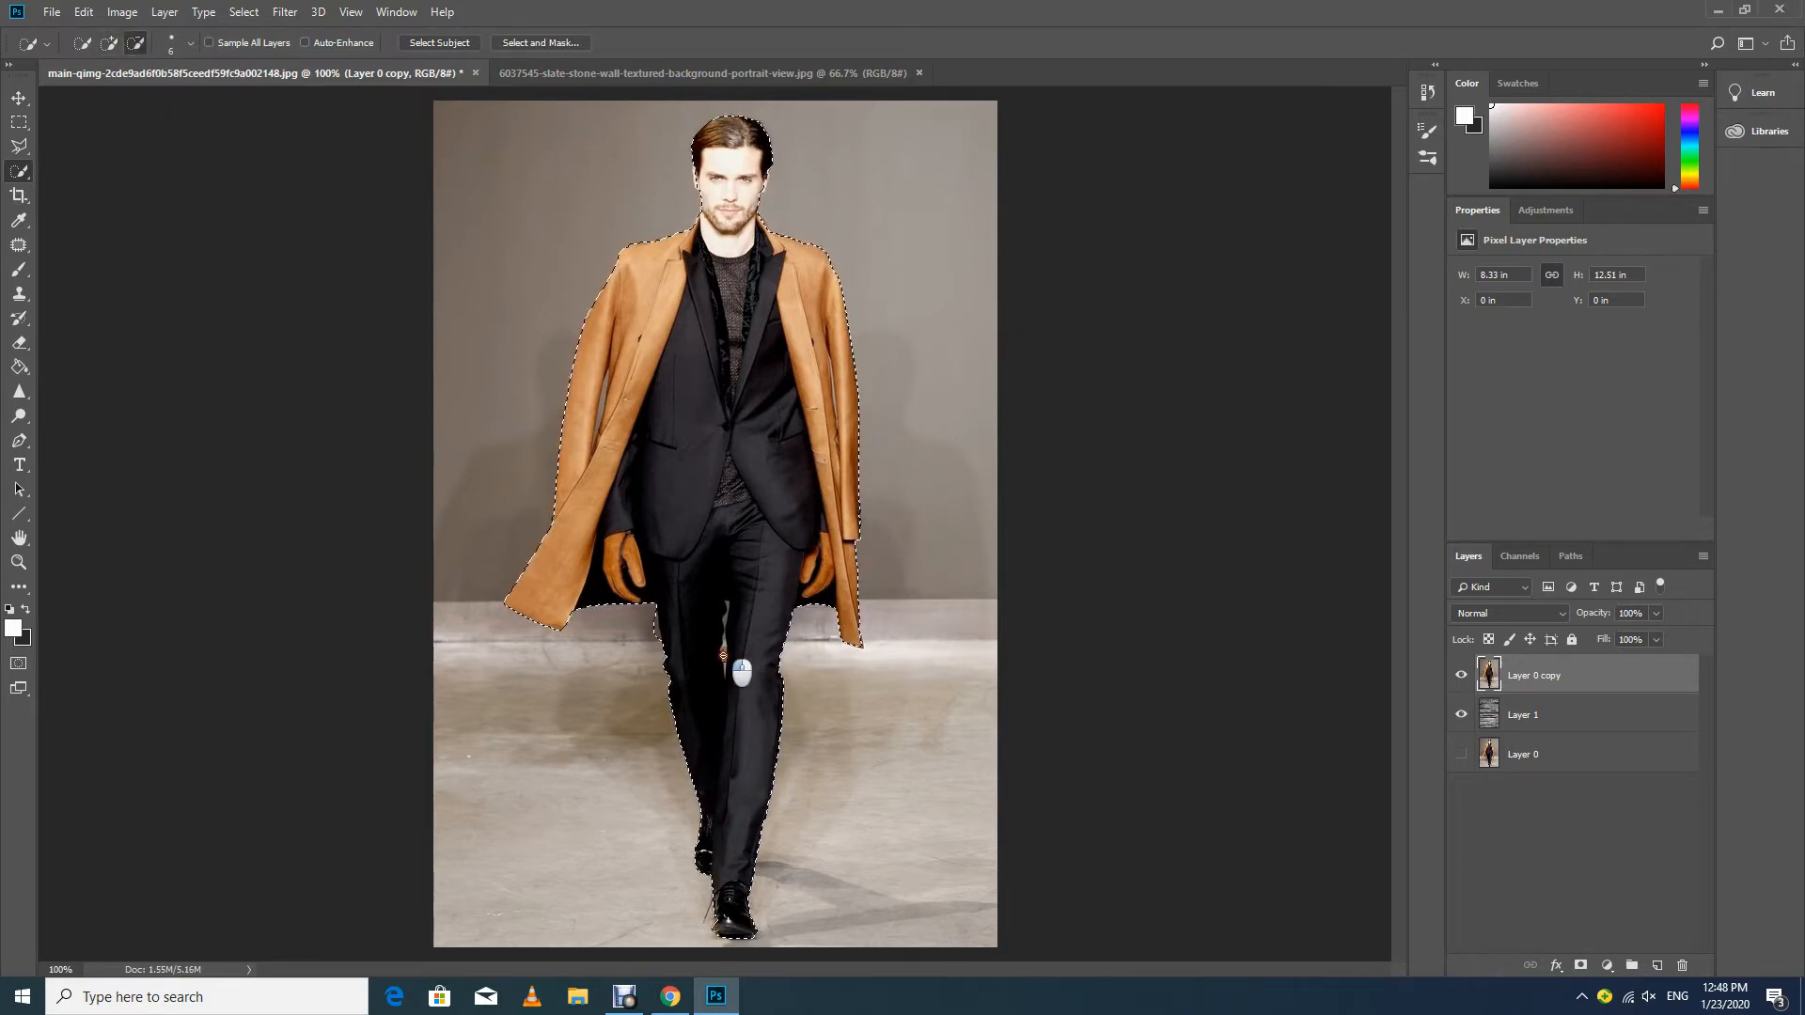
pyautogui.hotkey('ctrl', 'z')
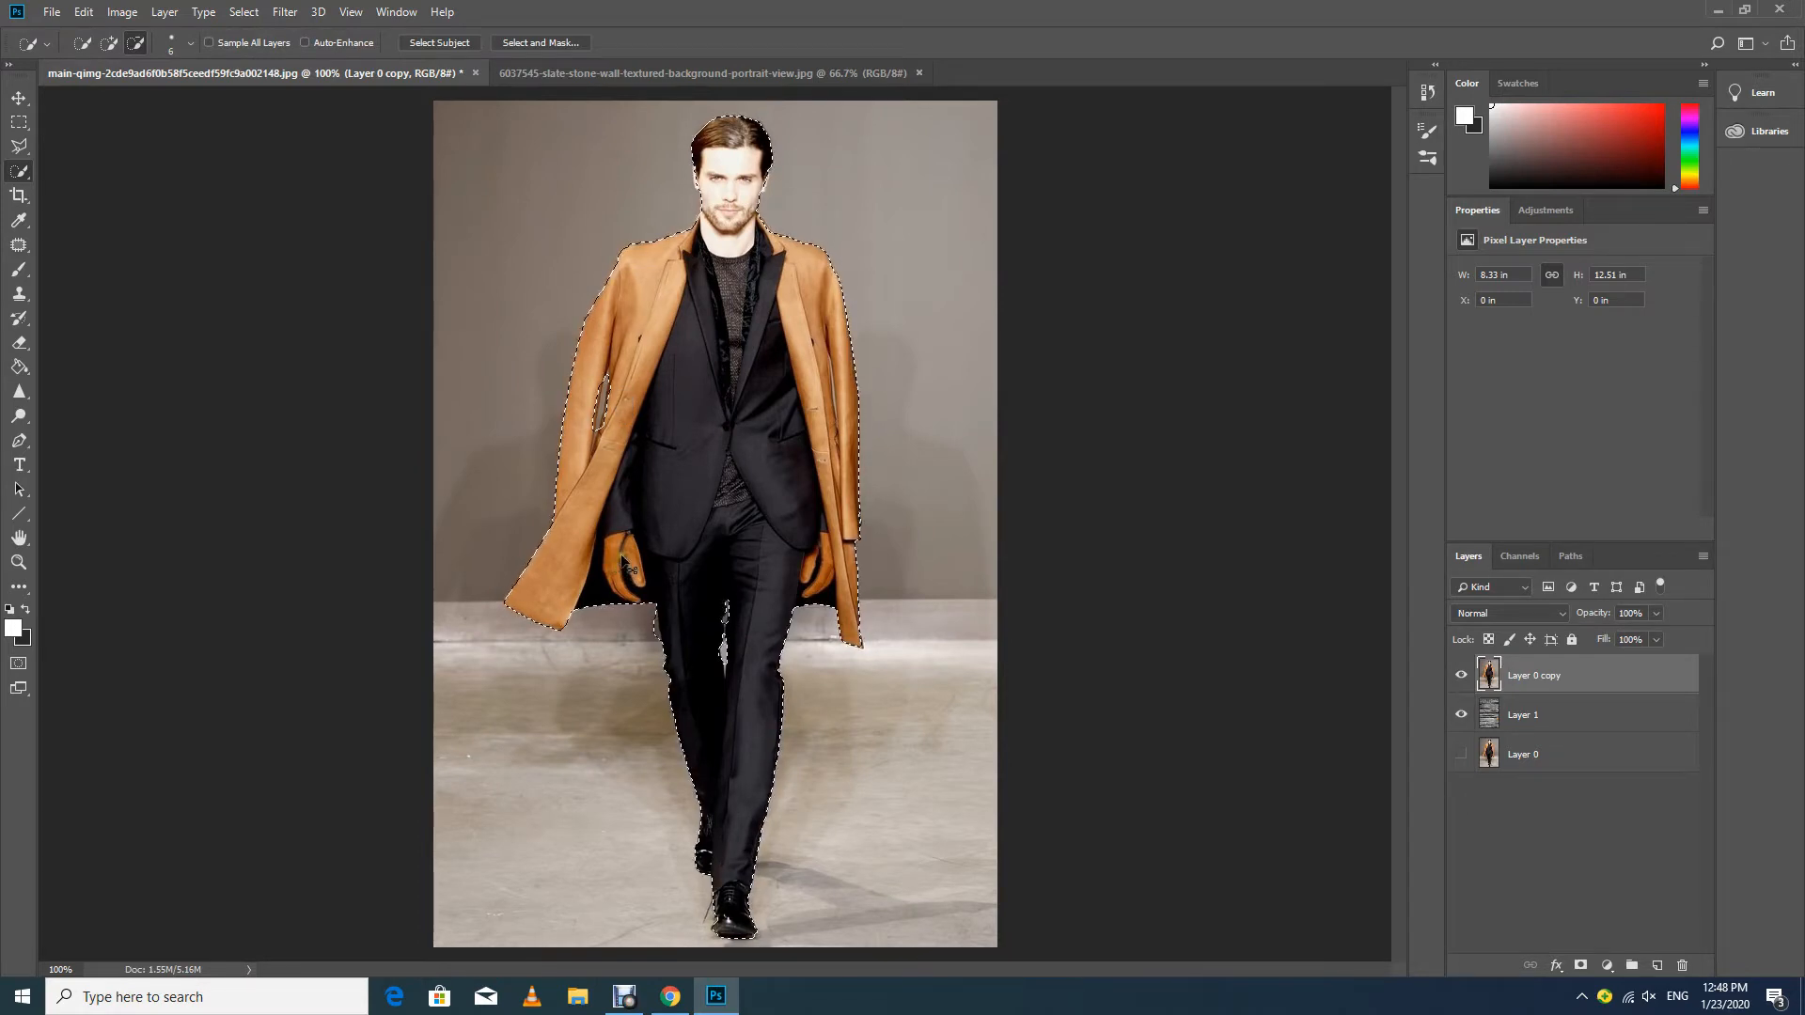
# Copy the selected man to a new layer and hide Layer 0 copy.
pyautogui.hotkey('ctrl', 'j')
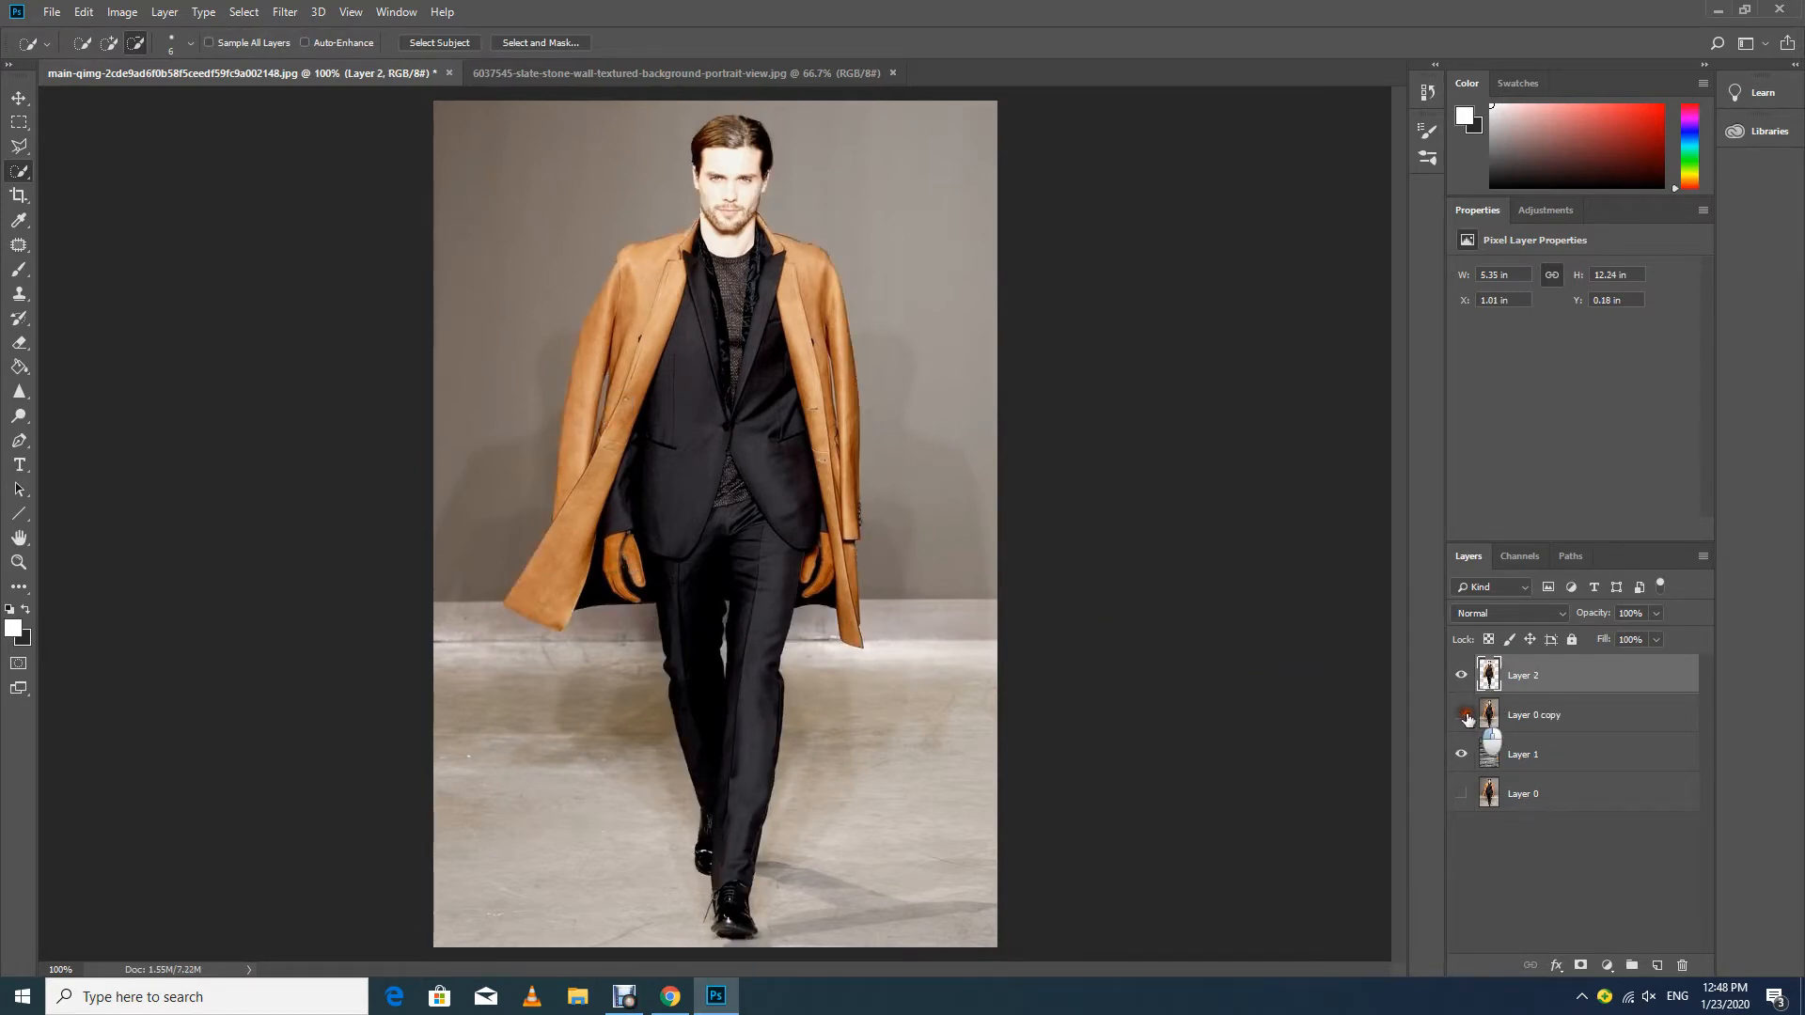
pyautogui.click(1463, 716)
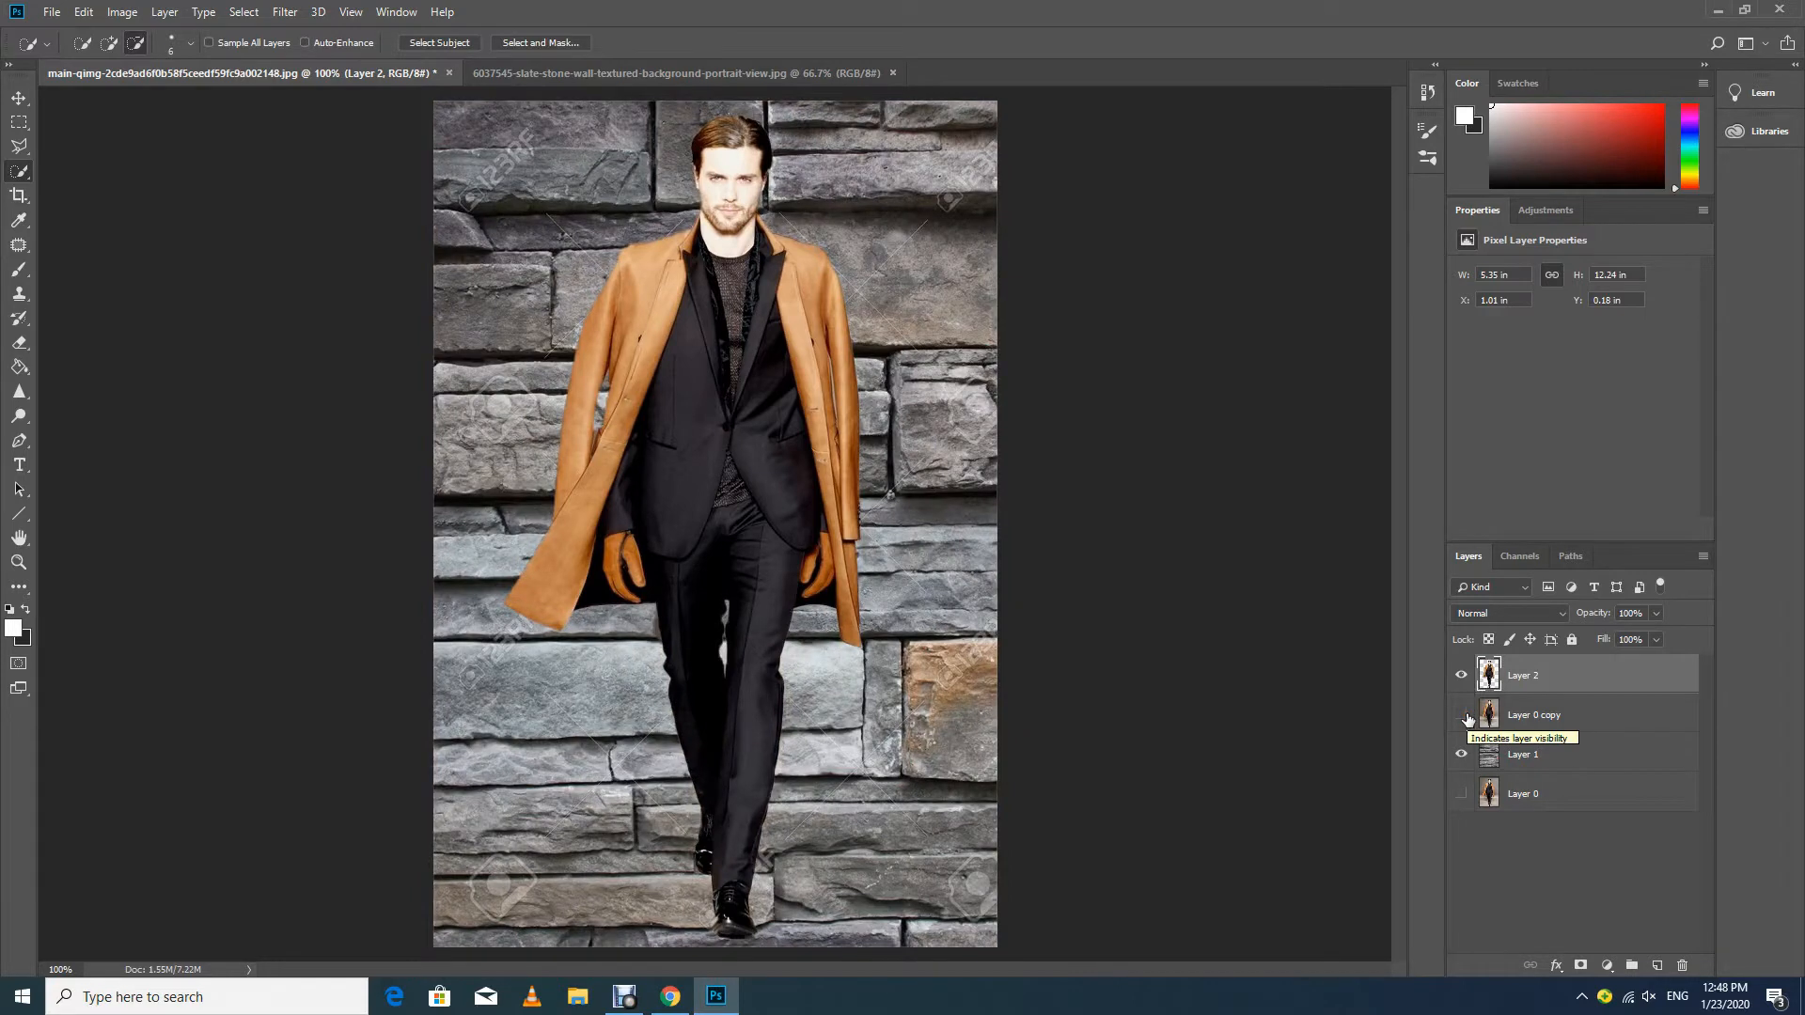
# Outline the leftover patch between the coat's sleeve and front with the Polygonal Lasso, delete it and deselect.
pyautogui.click(18, 562)
pyautogui.click(666, 400)
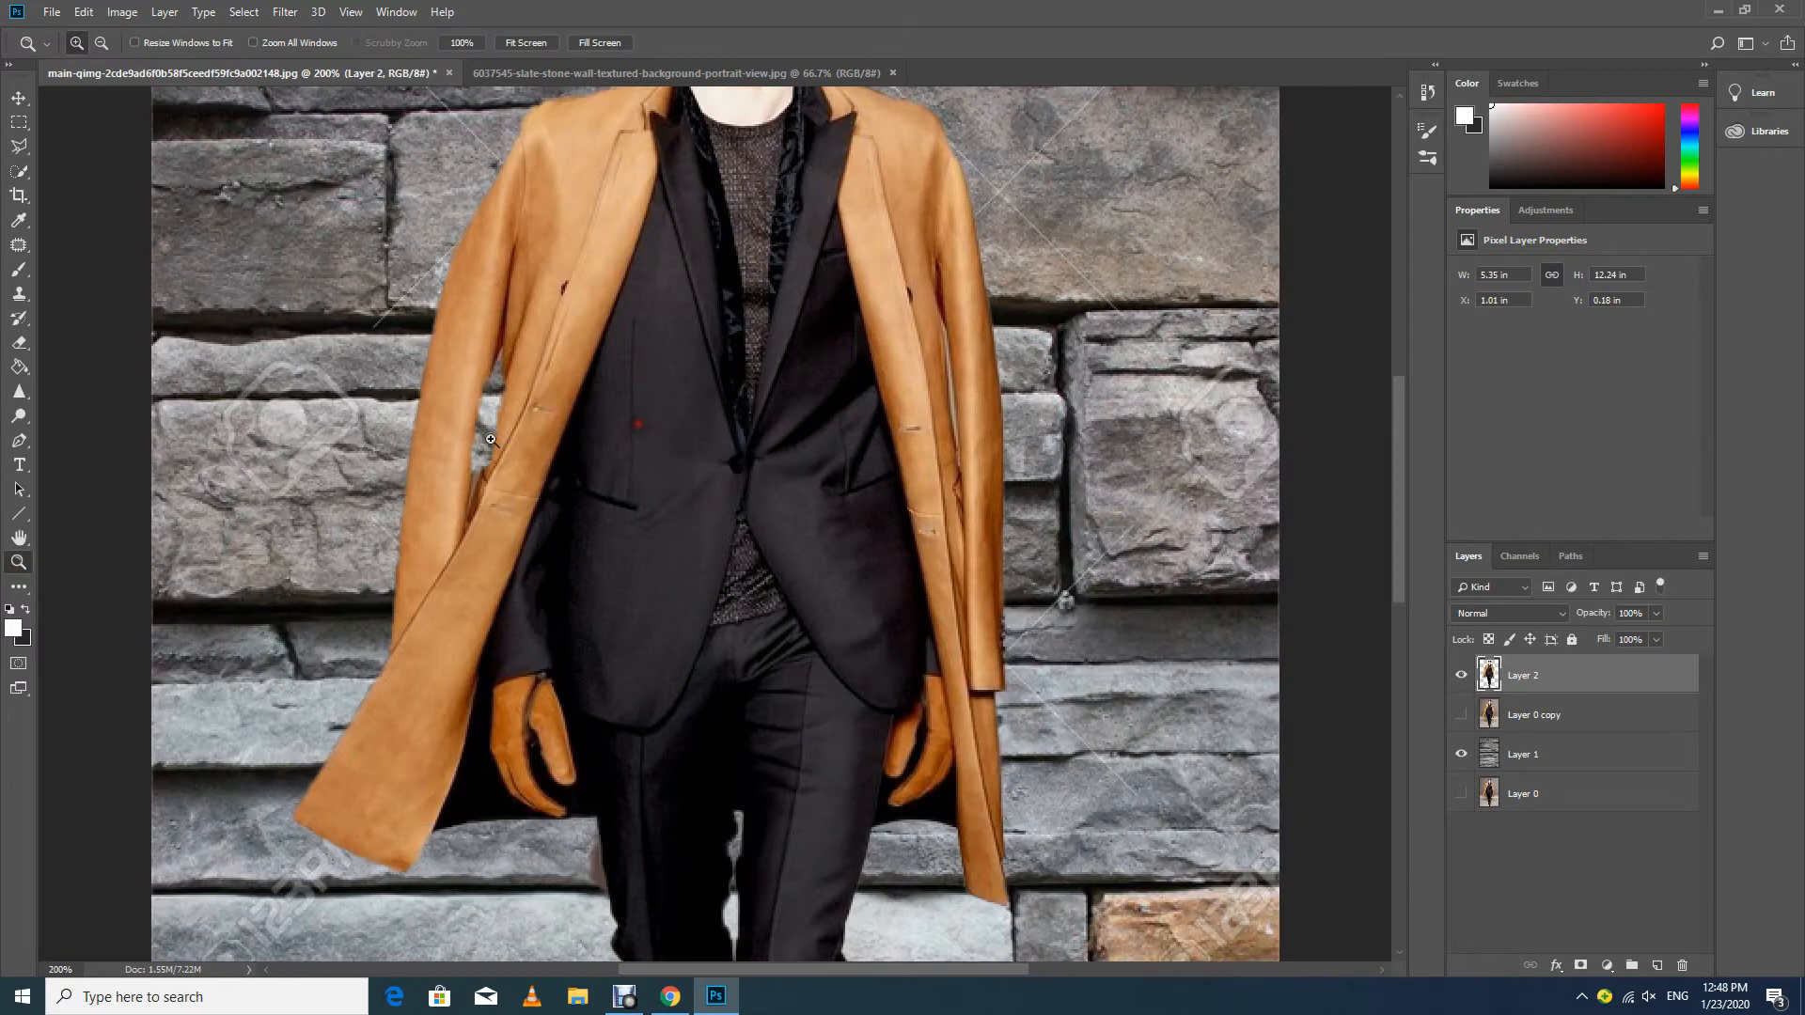
pyautogui.click(621, 423)
pyautogui.click(21, 147)
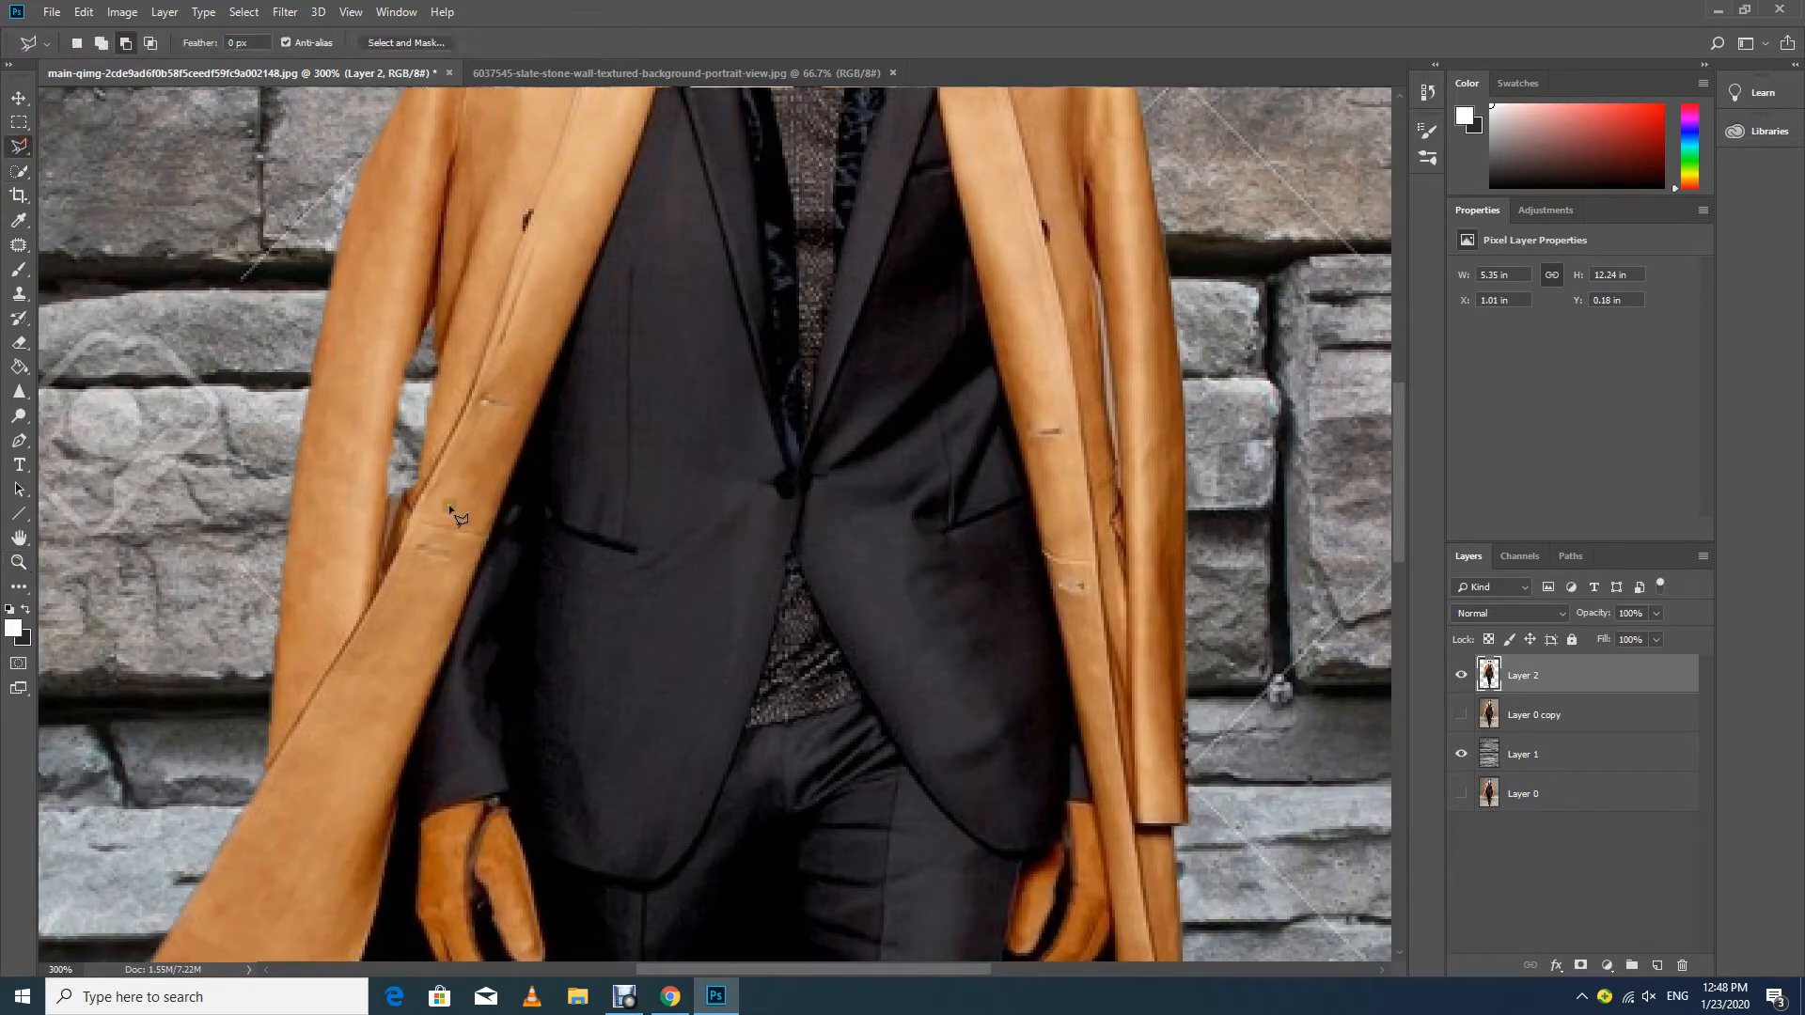
pyautogui.click(385, 485)
pyautogui.click(382, 563)
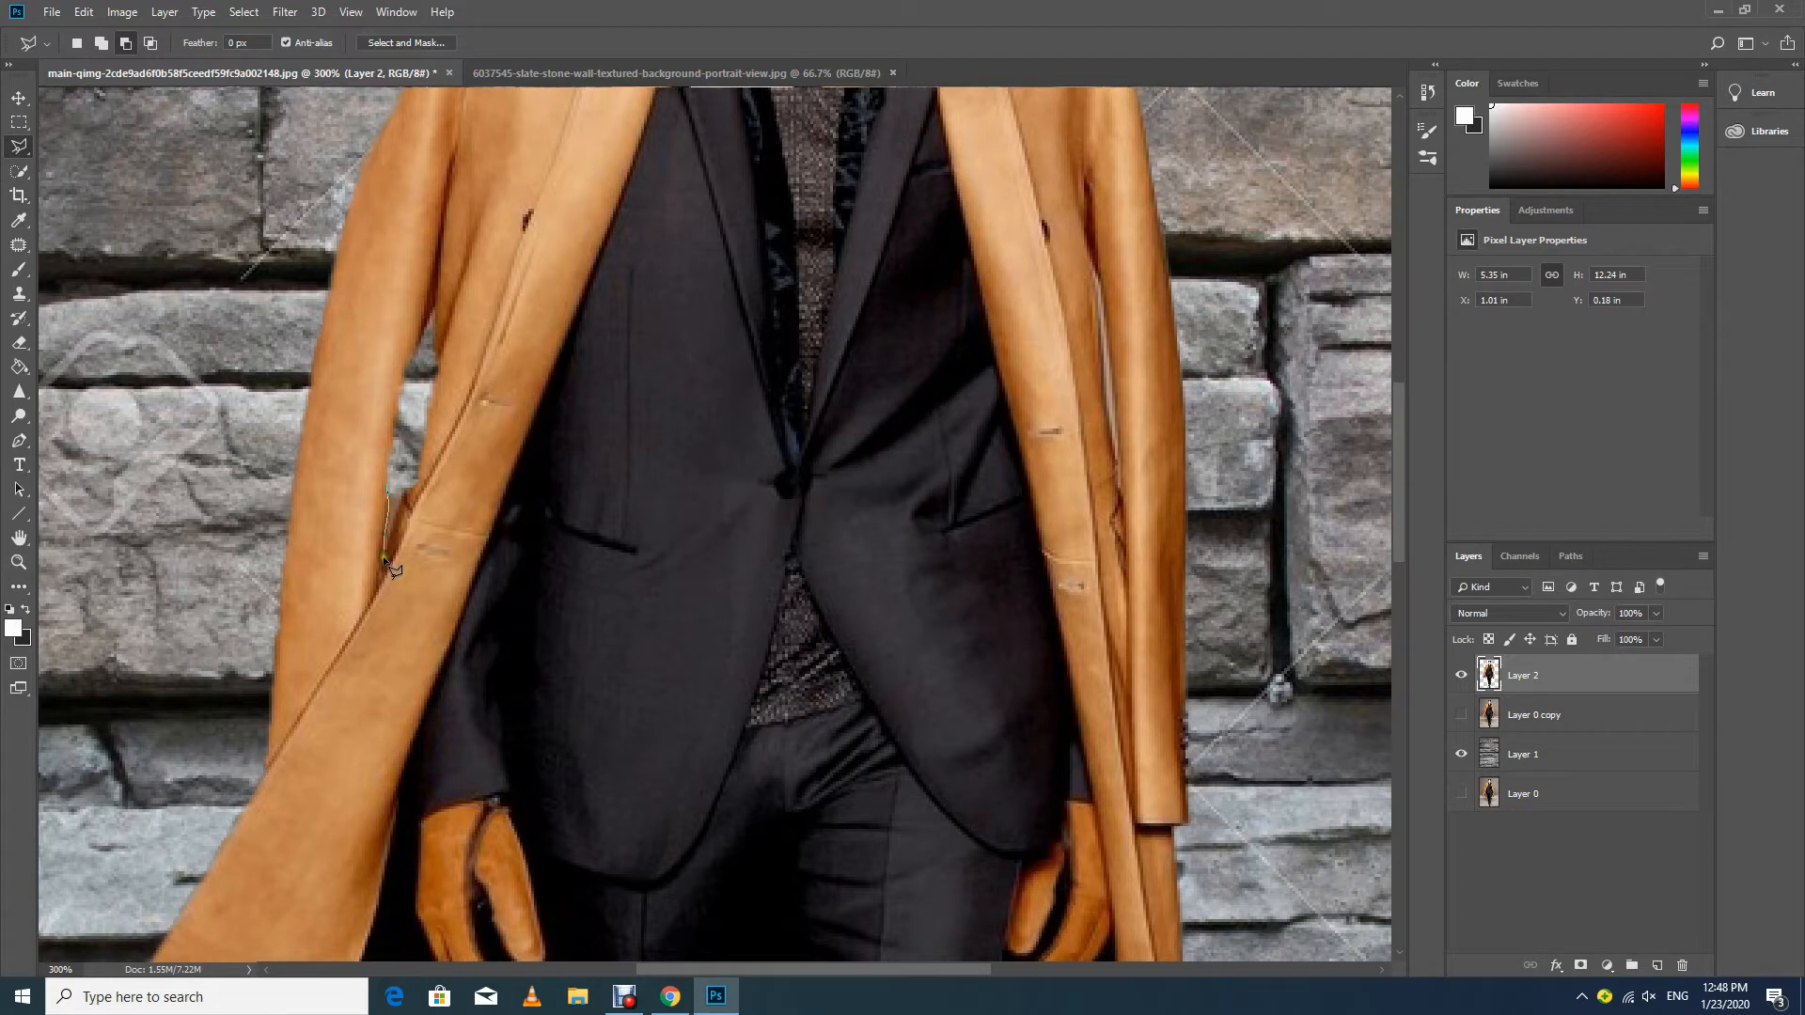
pyautogui.click(410, 489)
pyautogui.click(411, 441)
pyautogui.click(387, 483)
pyautogui.press('Delete')
pyautogui.hotkey('ctrl', 'd')
pyautogui.hotkey('ctrl', '0')
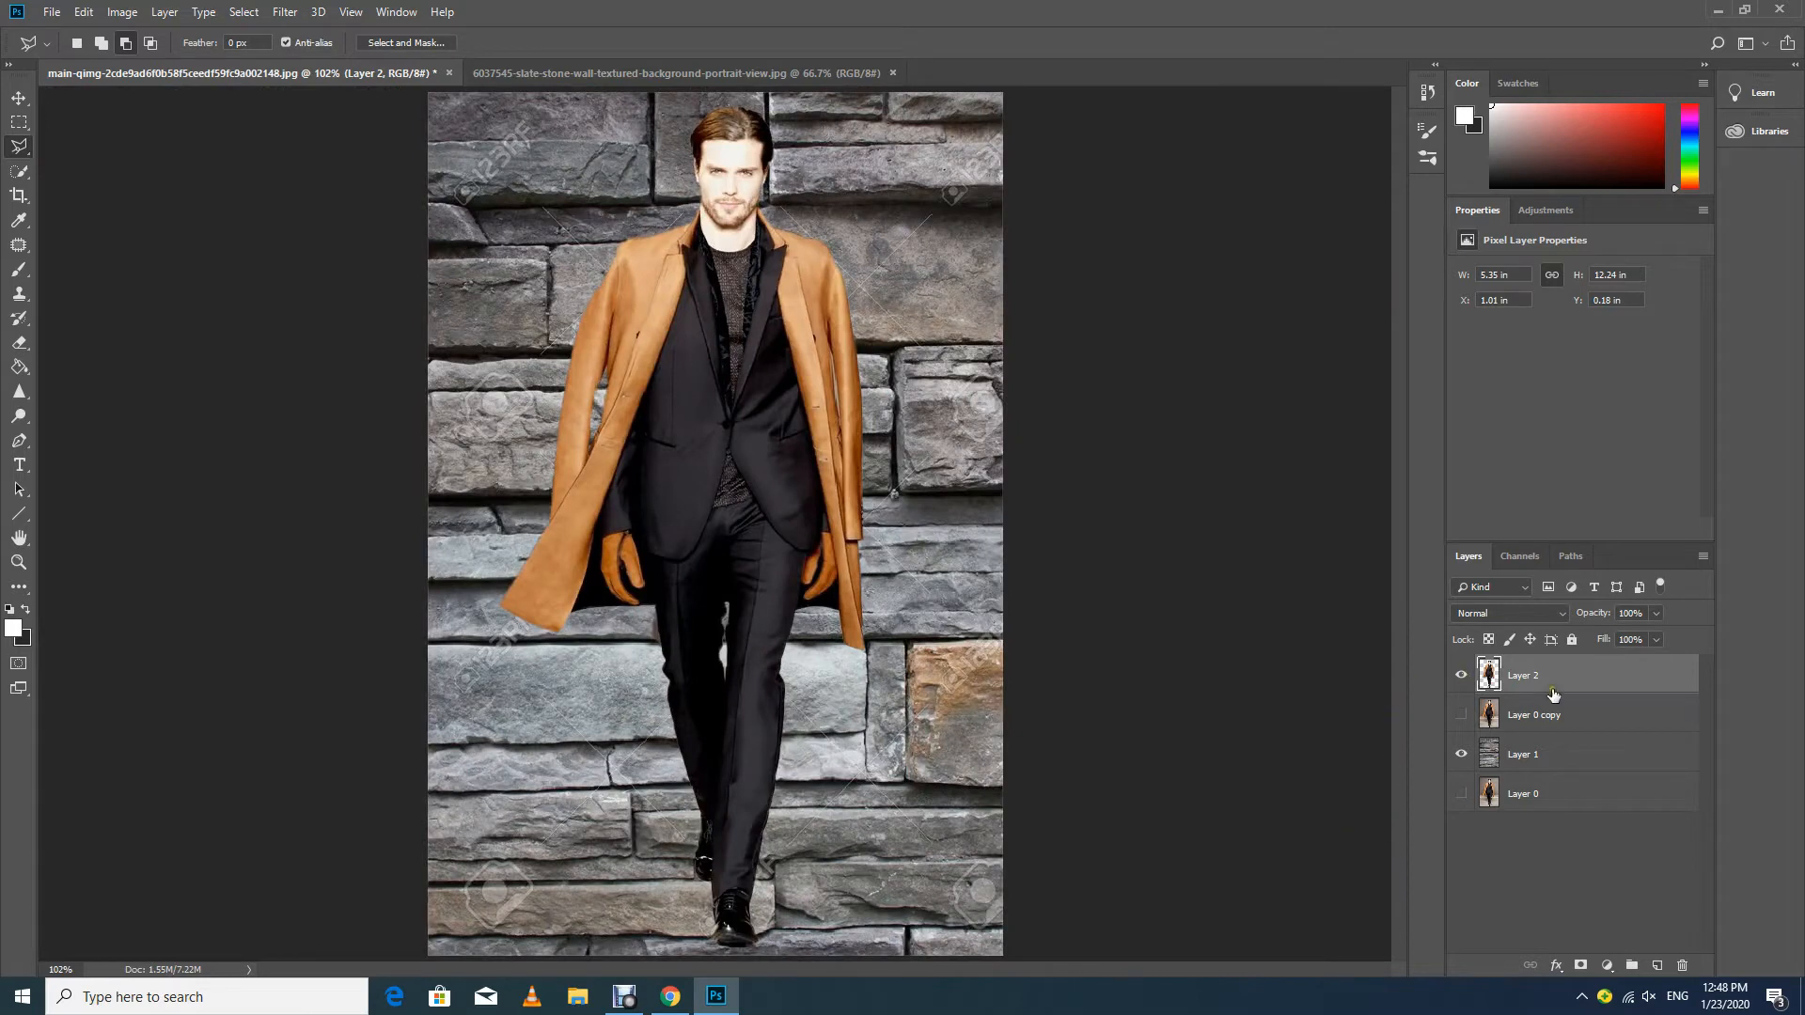
# Delete Layer 0 copy and hide the stone wall layer, leaving the cut-out man's layer active.
pyautogui.click(1522, 716)
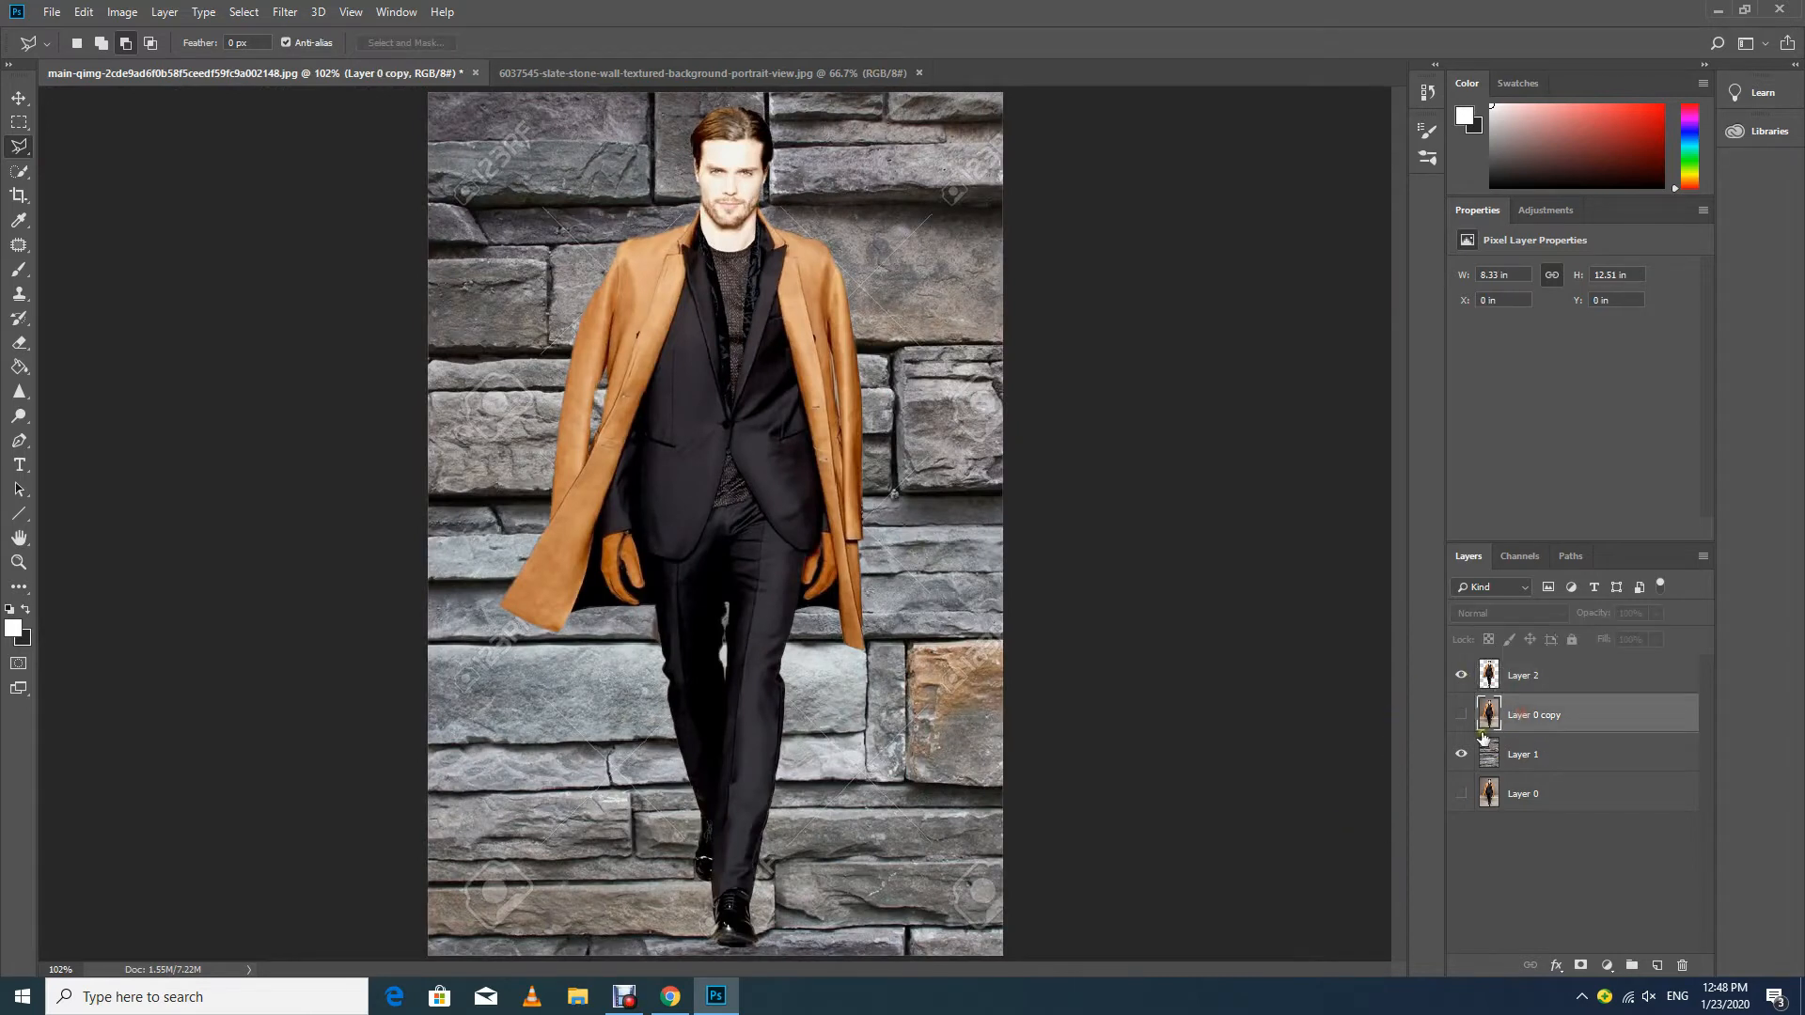
pyautogui.click(1684, 966)
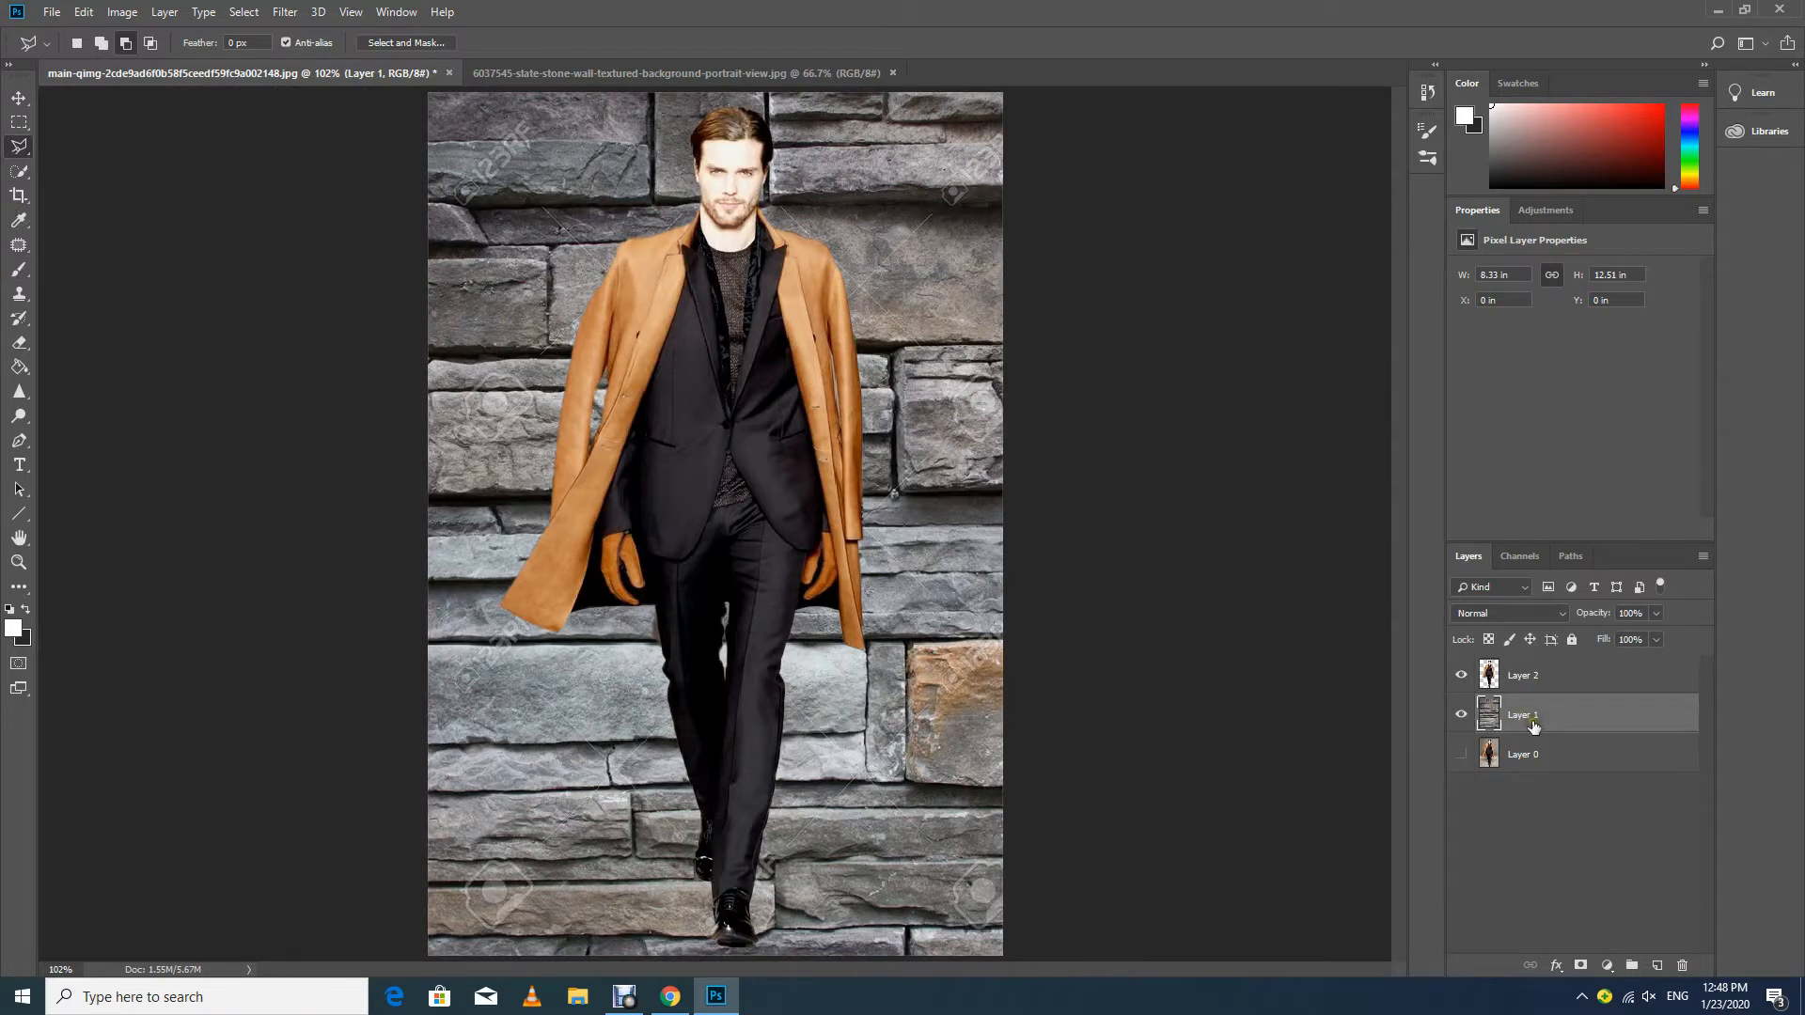
pyautogui.click(1462, 716)
pyautogui.click(1581, 678)
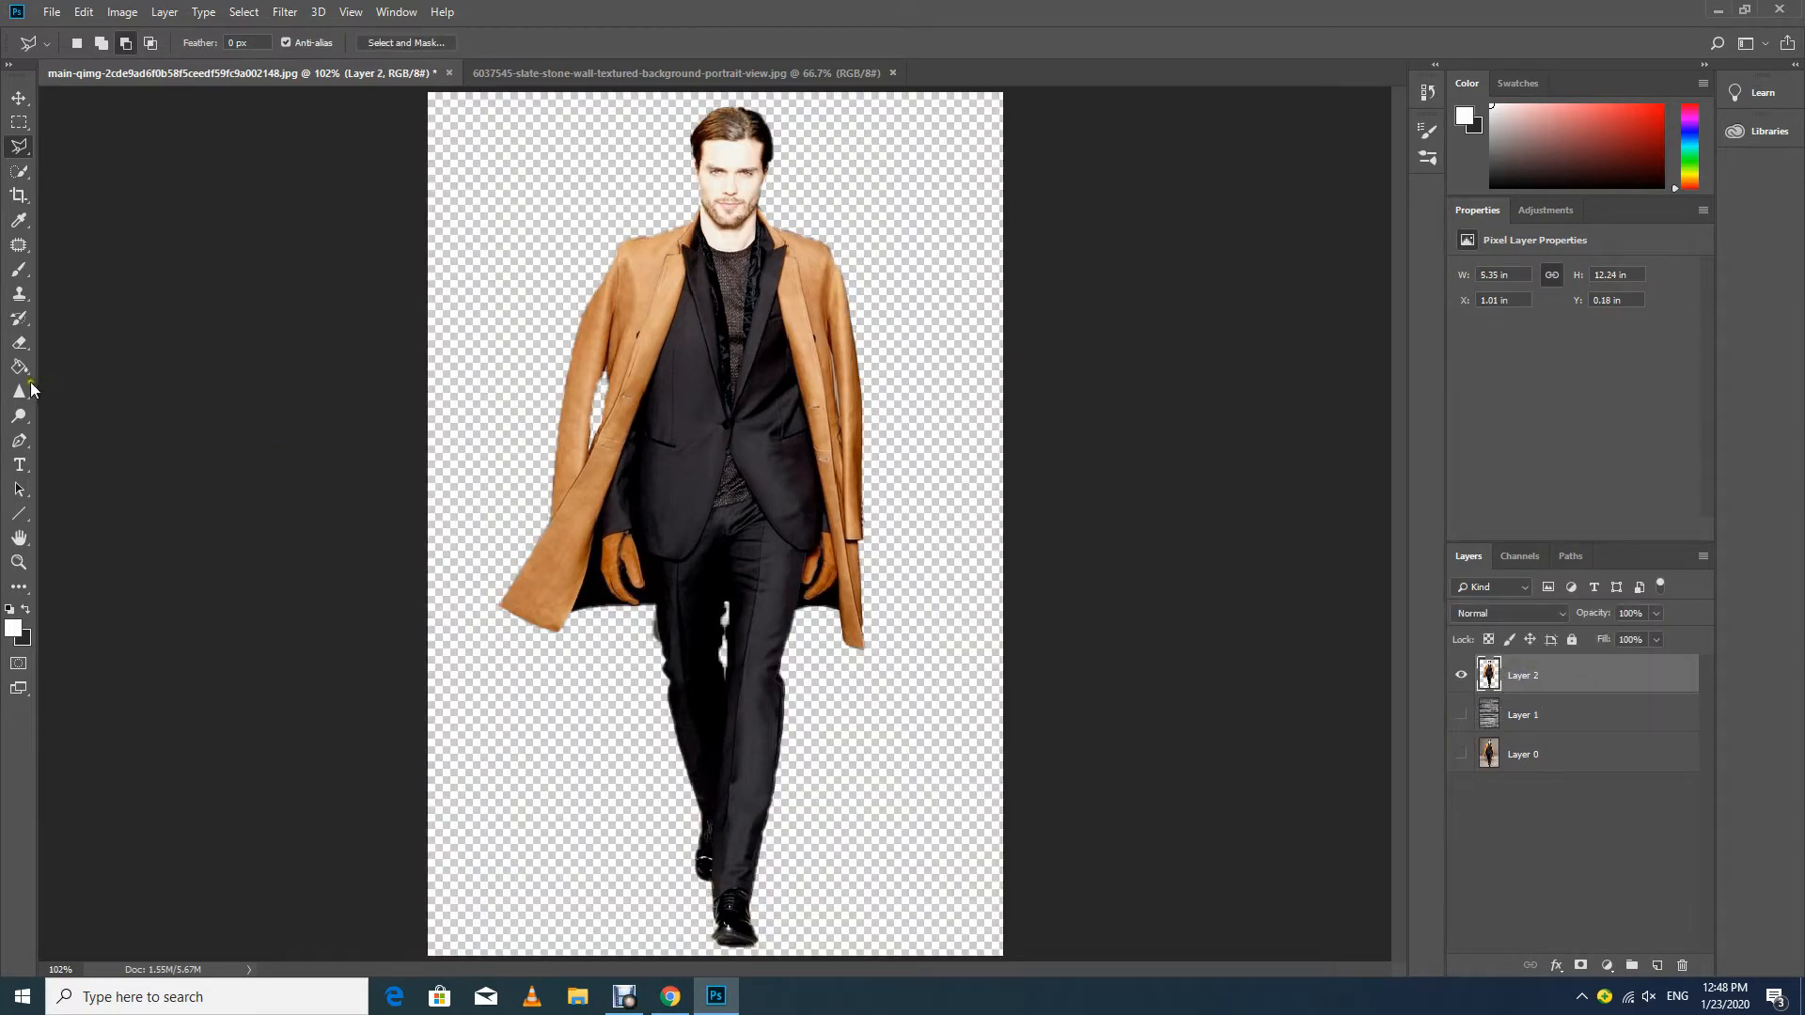
# Activate the Brush tool and inspect the current foreground colour.
pyautogui.click(18, 272)
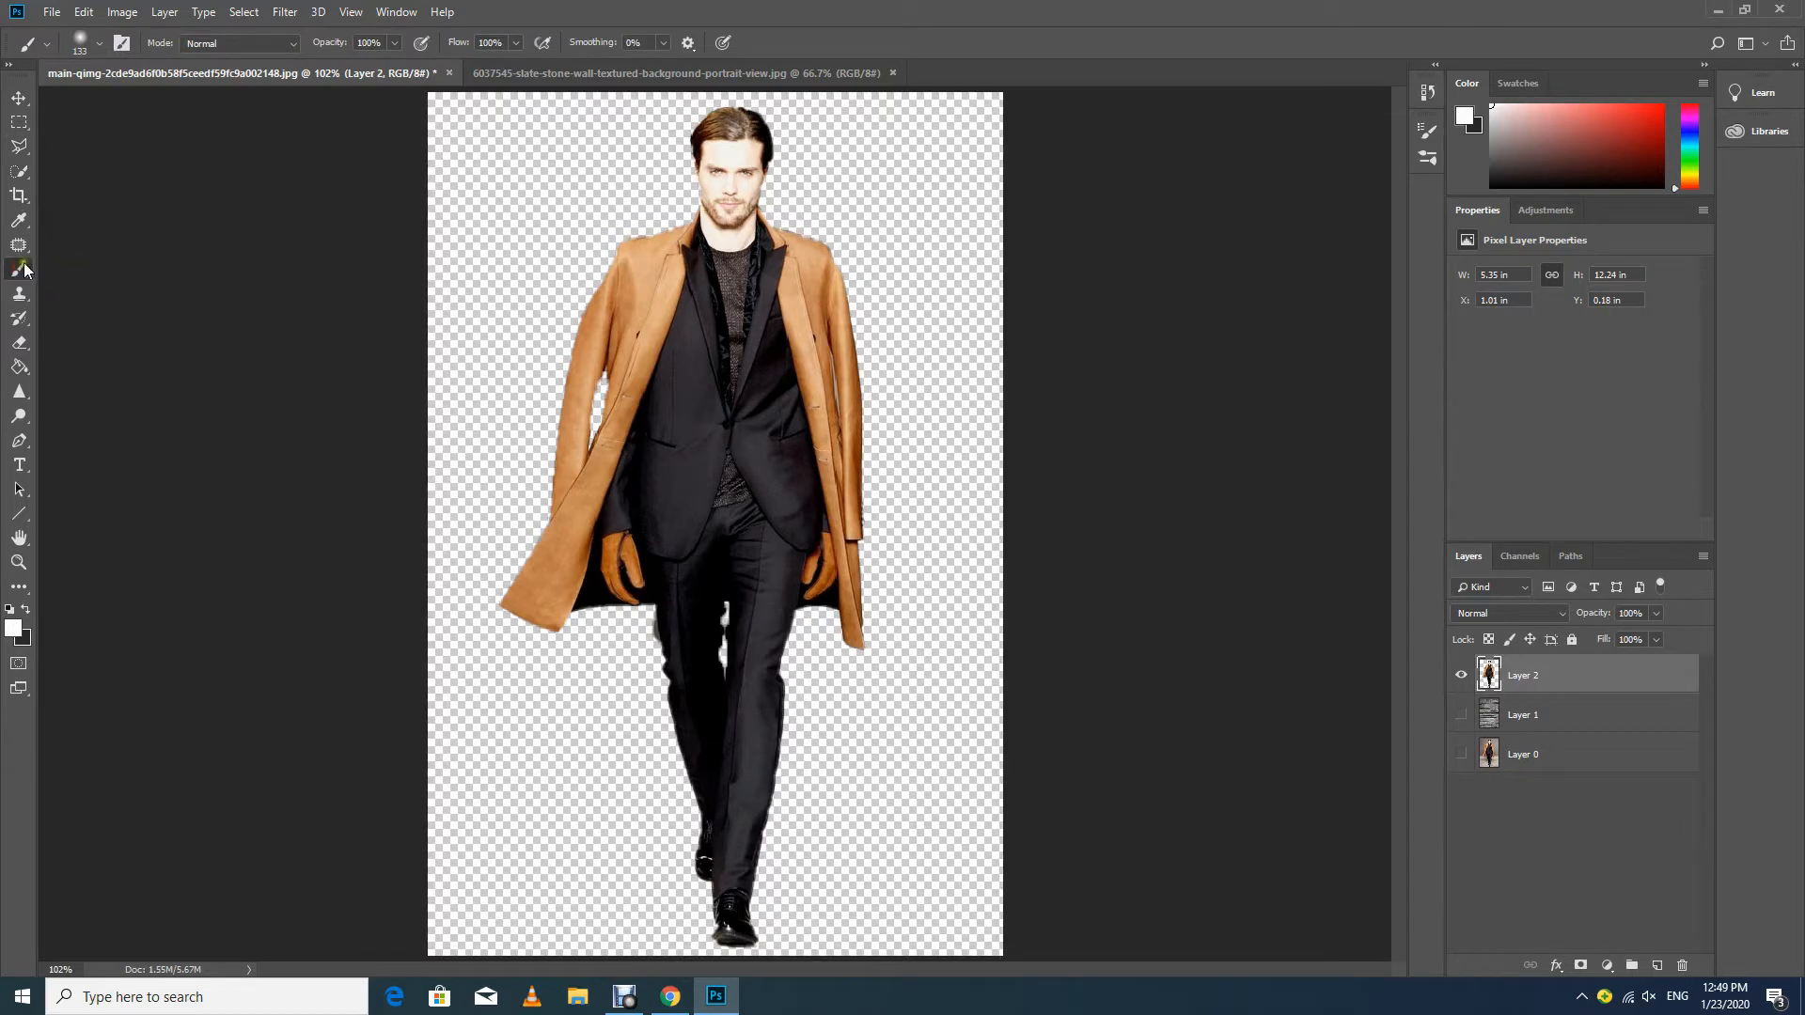
pyautogui.click(12, 627)
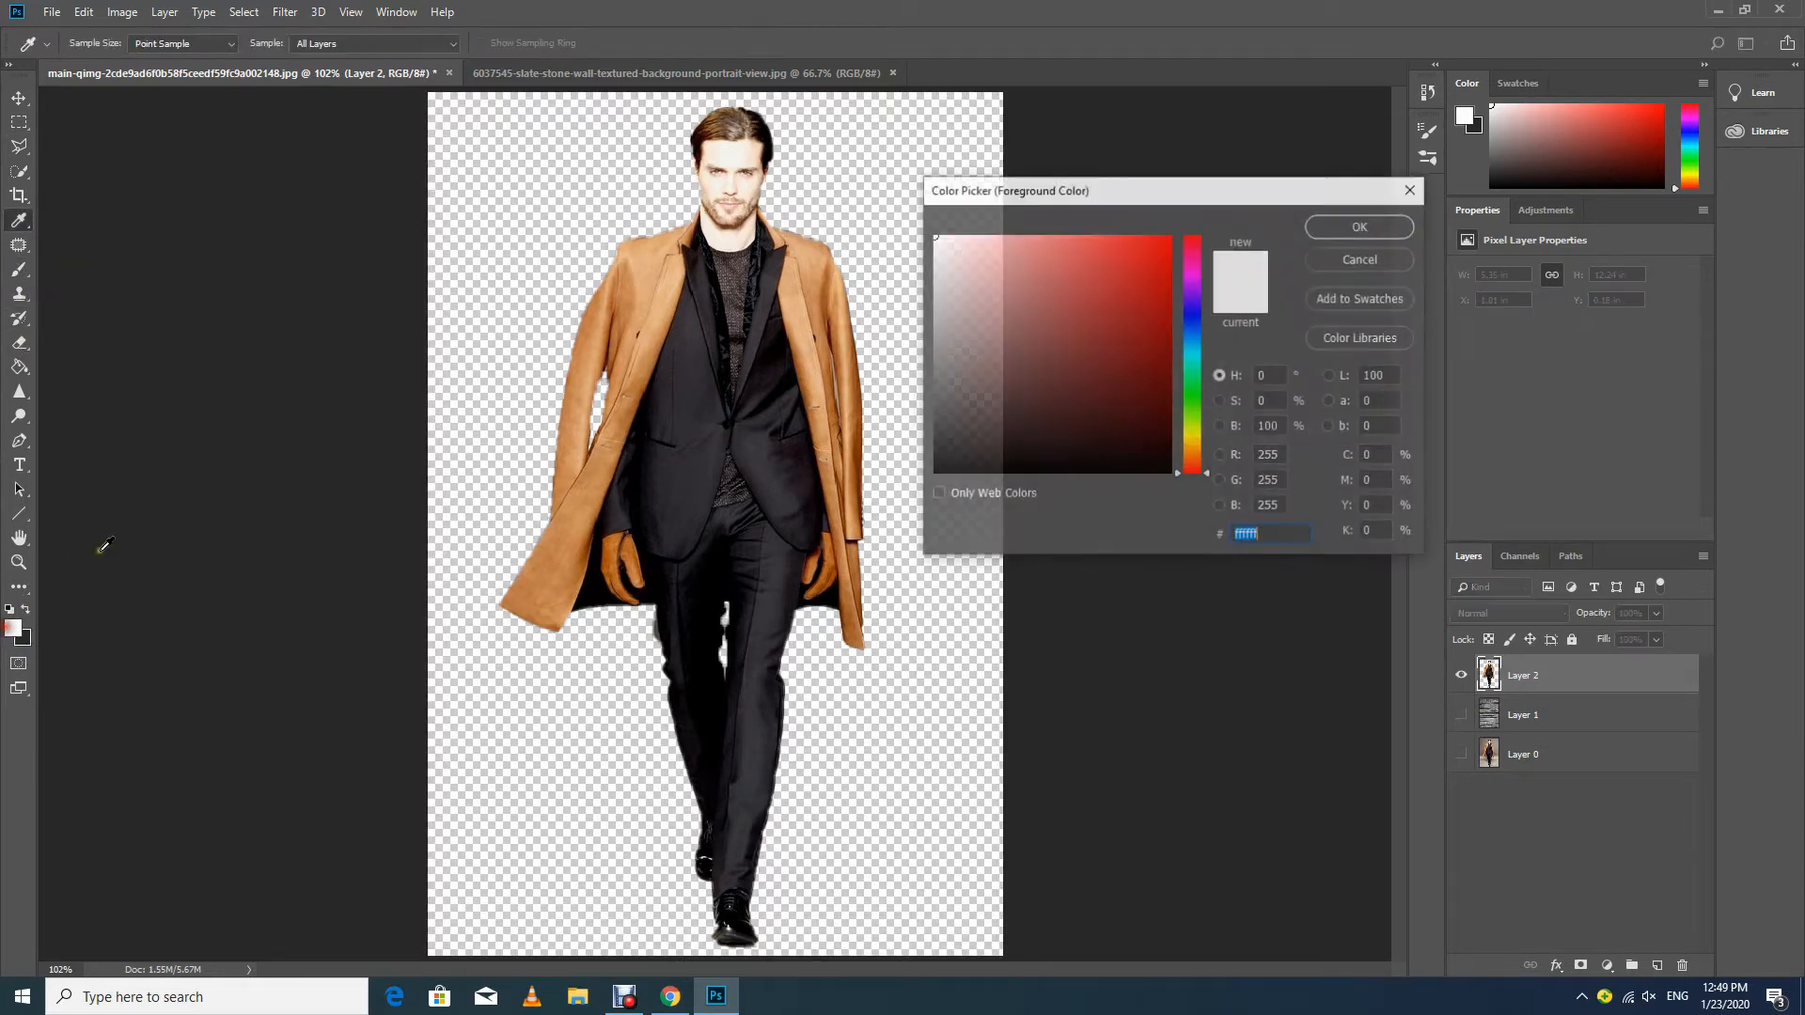
pyautogui.click(1368, 255)
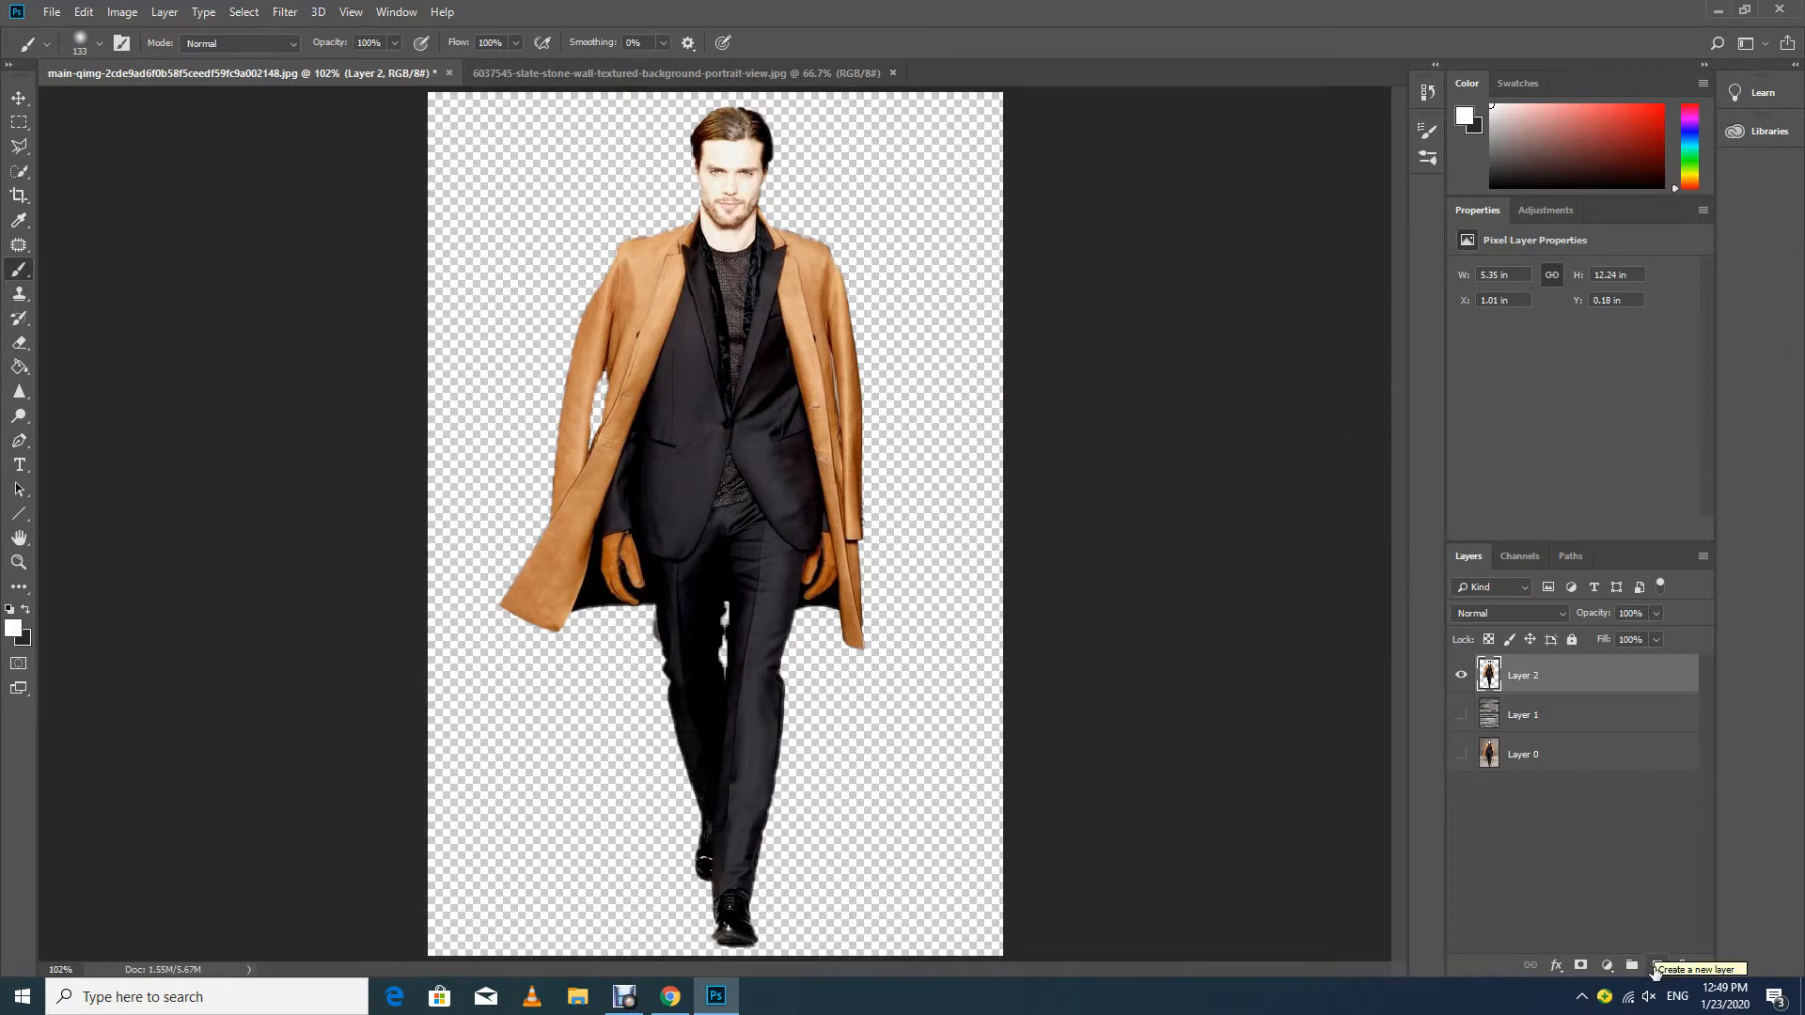
# Add a new layer named "neon light" above the cut-out man's layer.
pyautogui.click(1656, 966)
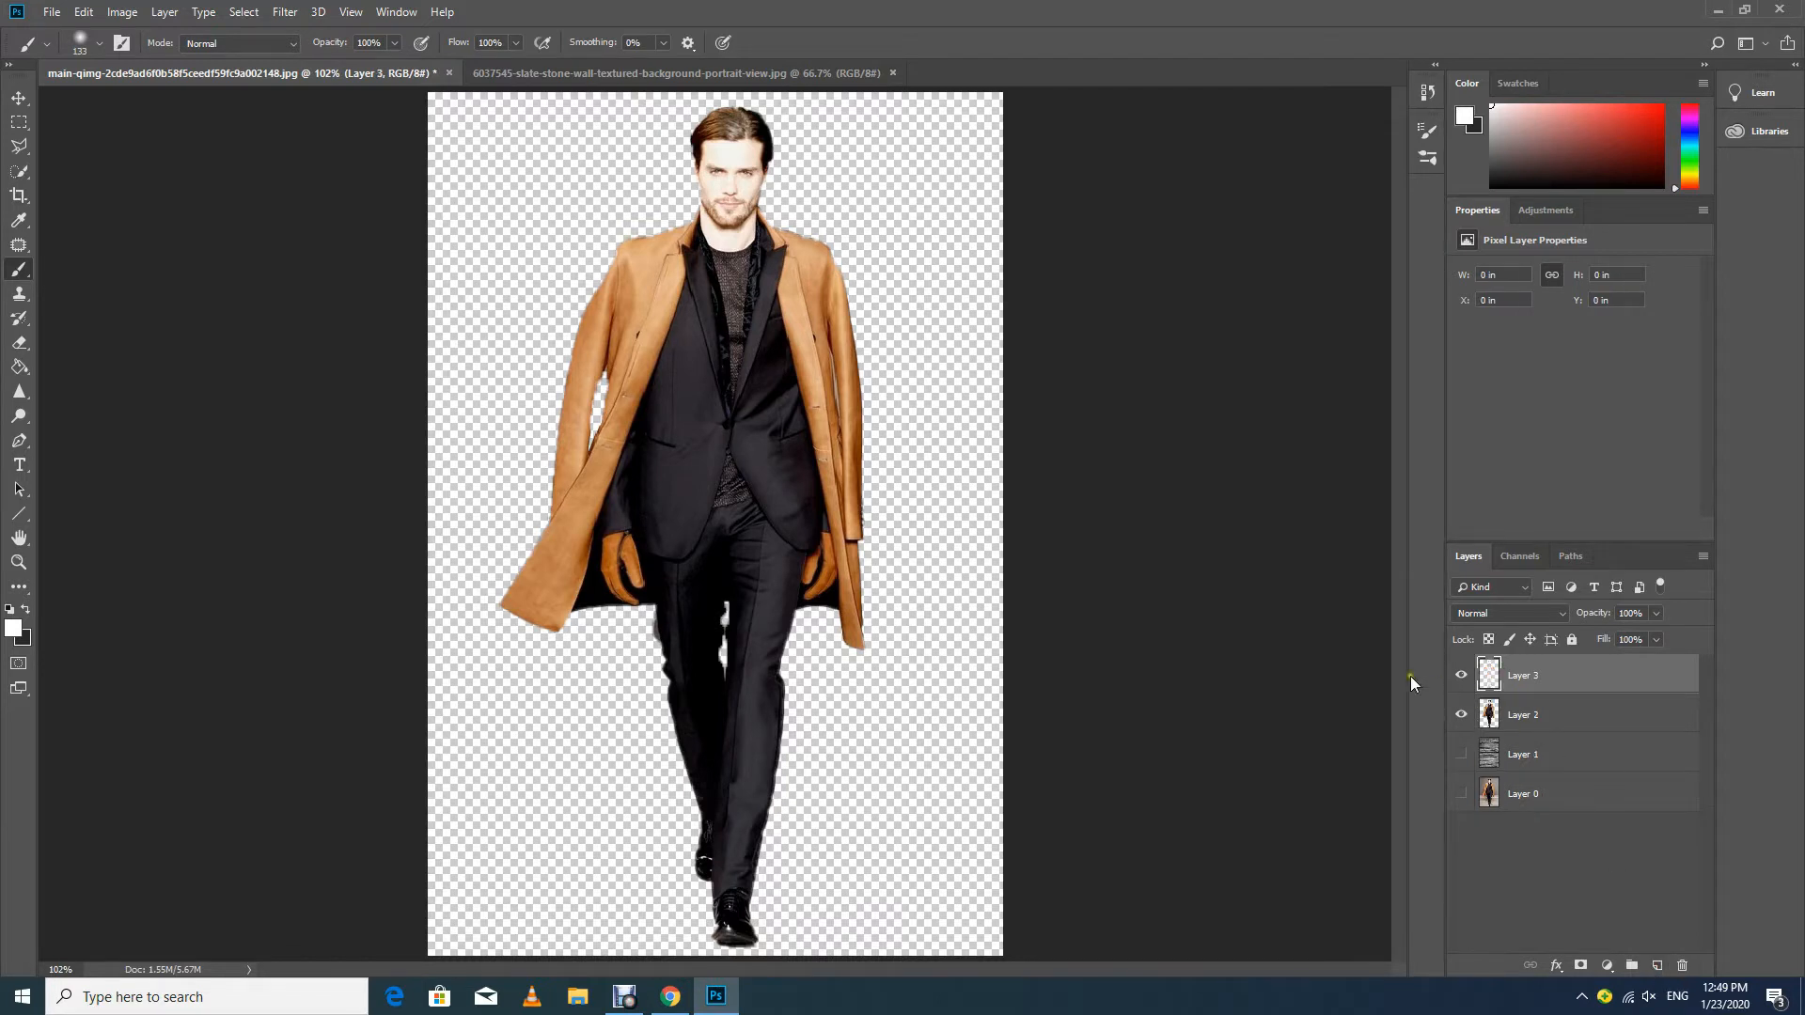
pyautogui.doubleClick(1533, 677)
pyautogui.write('neon light')
pyautogui.press('Return')
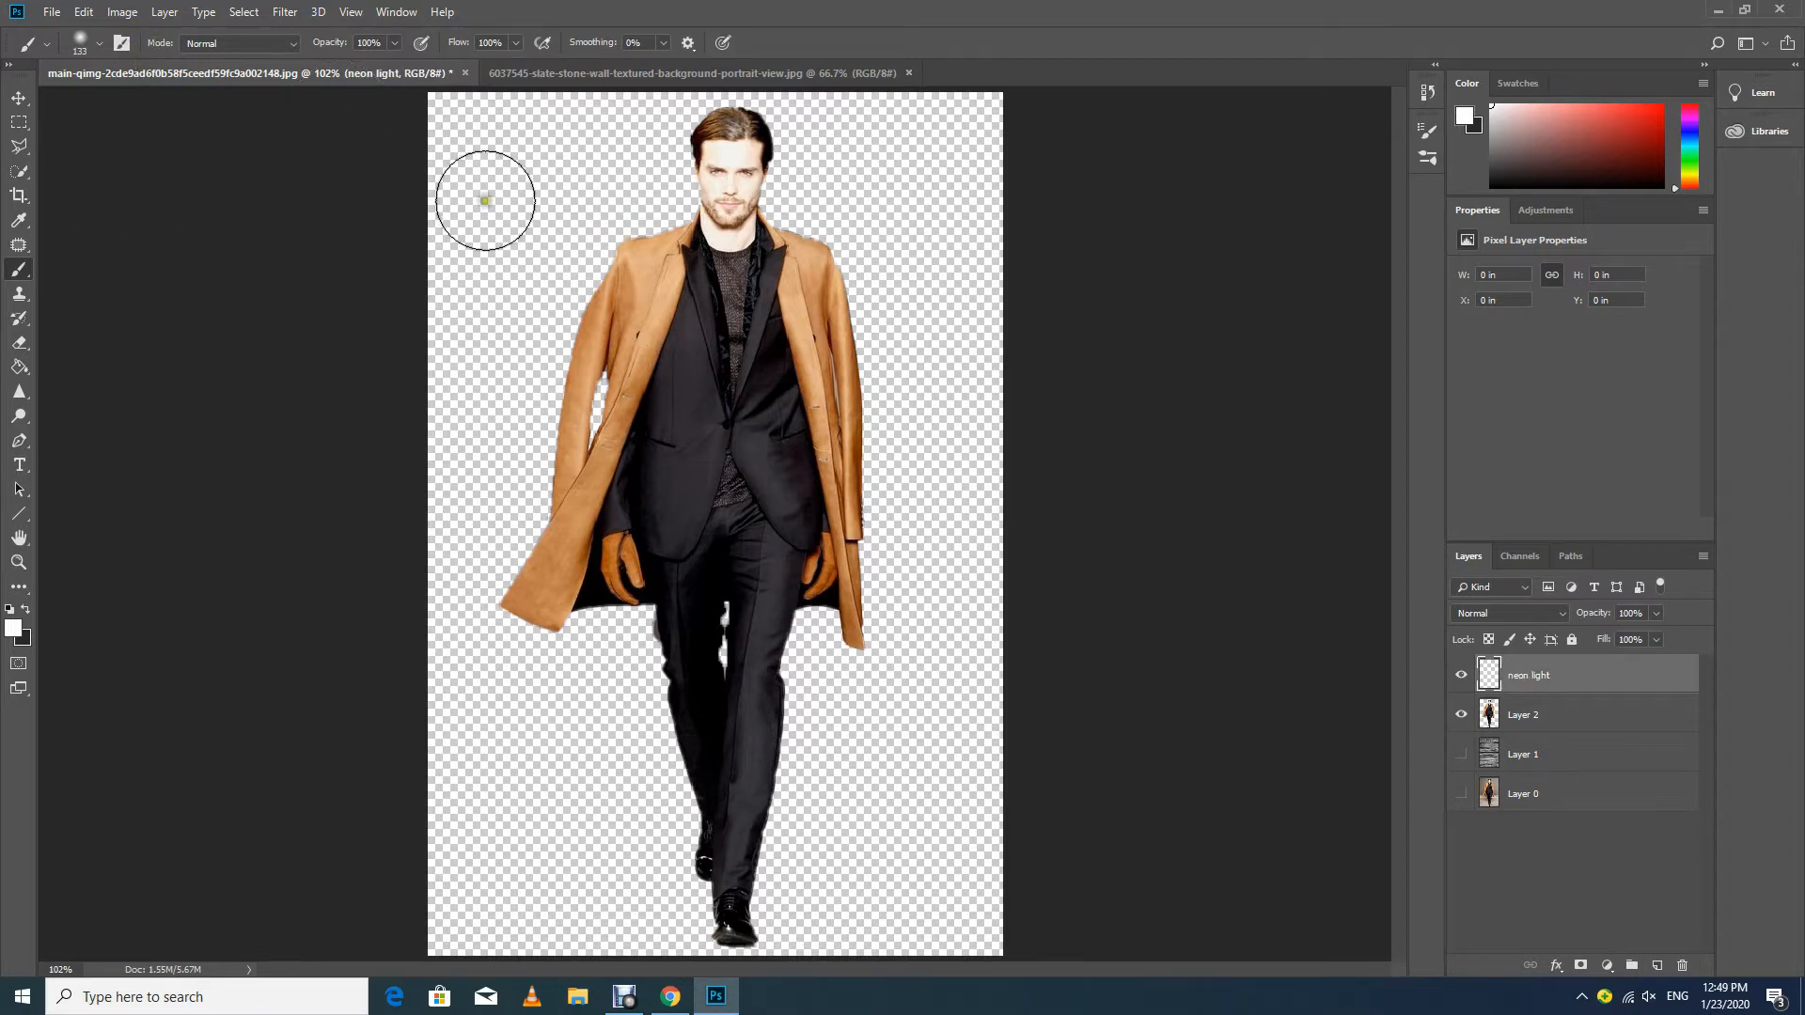
# Shrink the brush to a 3 px tip at 300% zoom and try a white stroke along the coat's left collar and lapel.
pyautogui.click(18, 561)
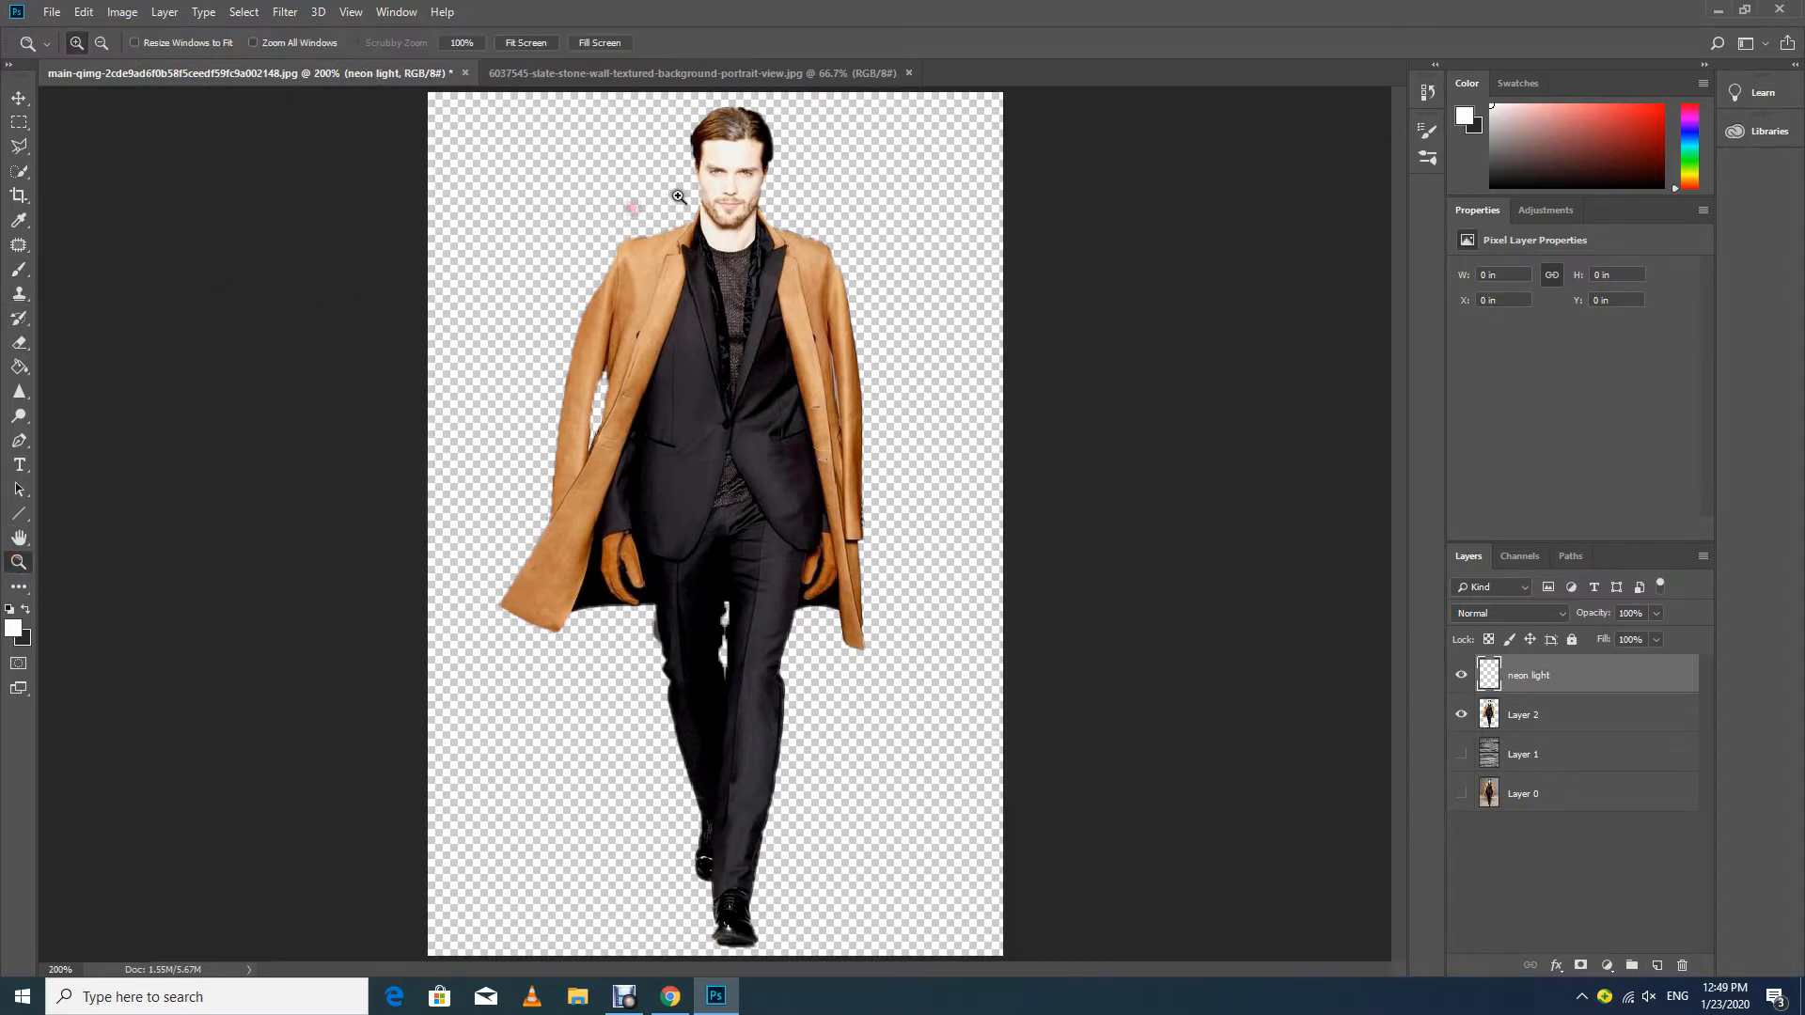
pyautogui.click(634, 209)
pyautogui.click(604, 229)
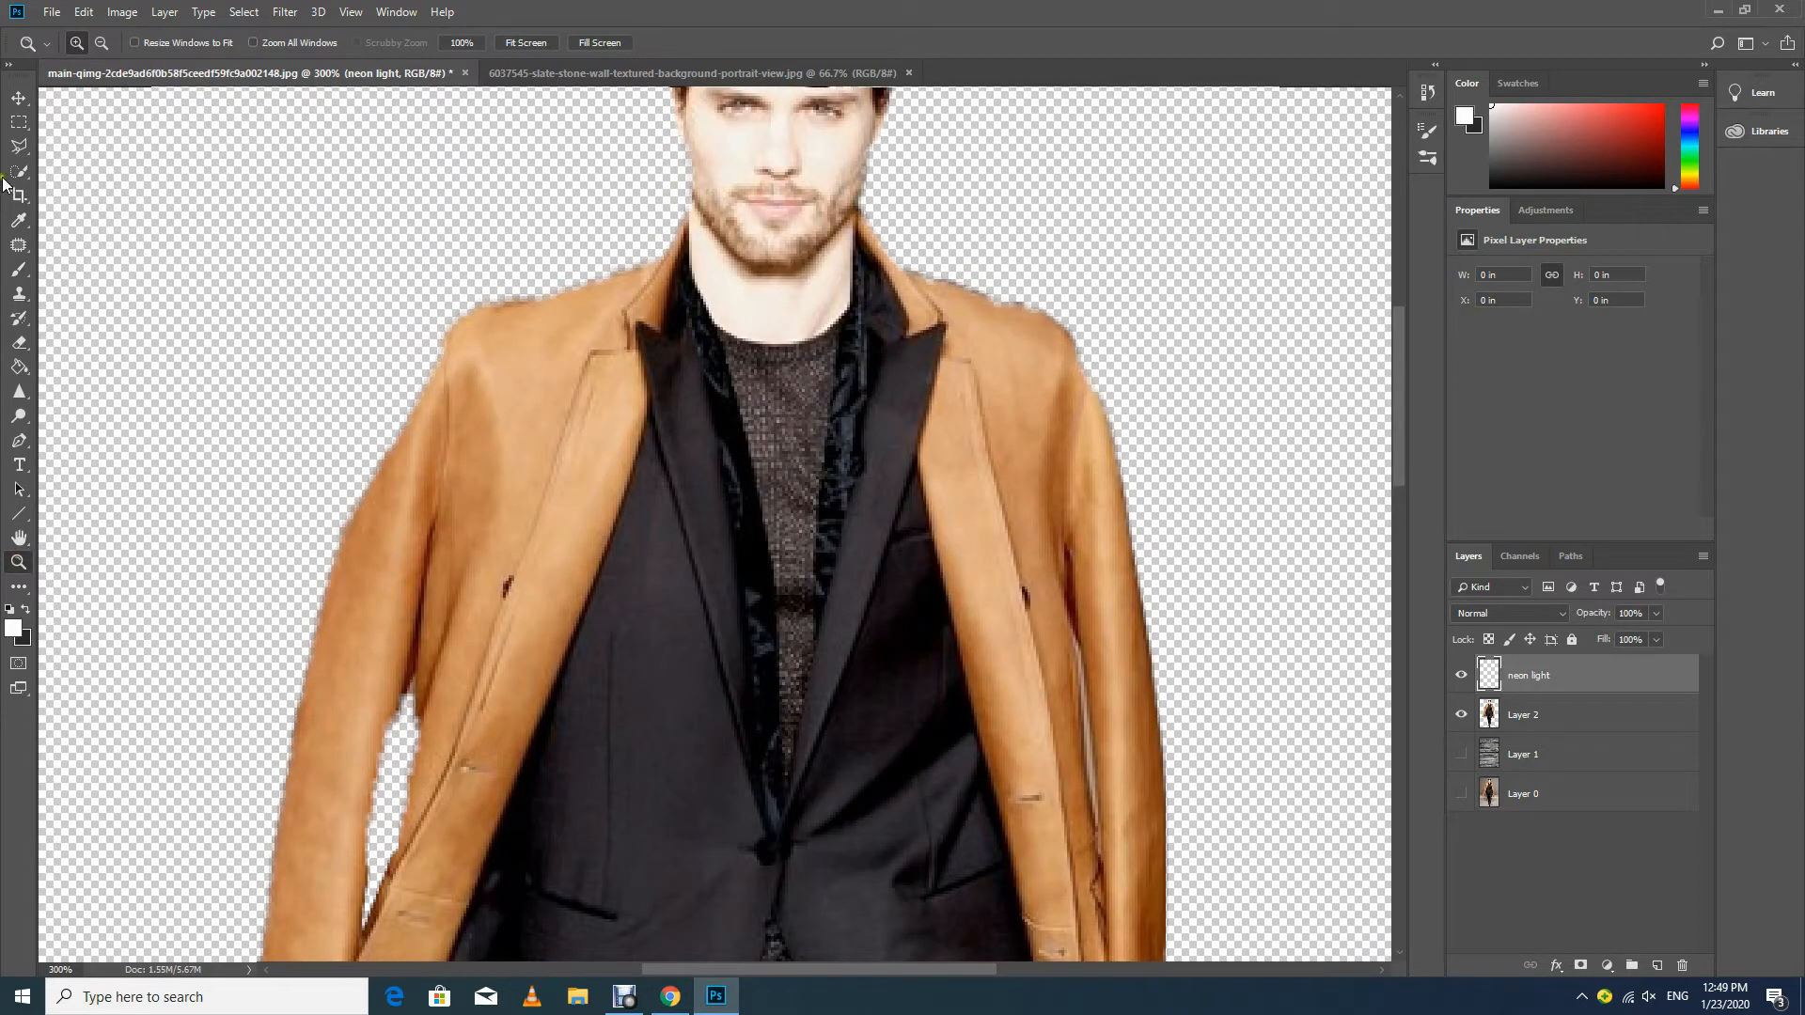
pyautogui.click(19, 270)
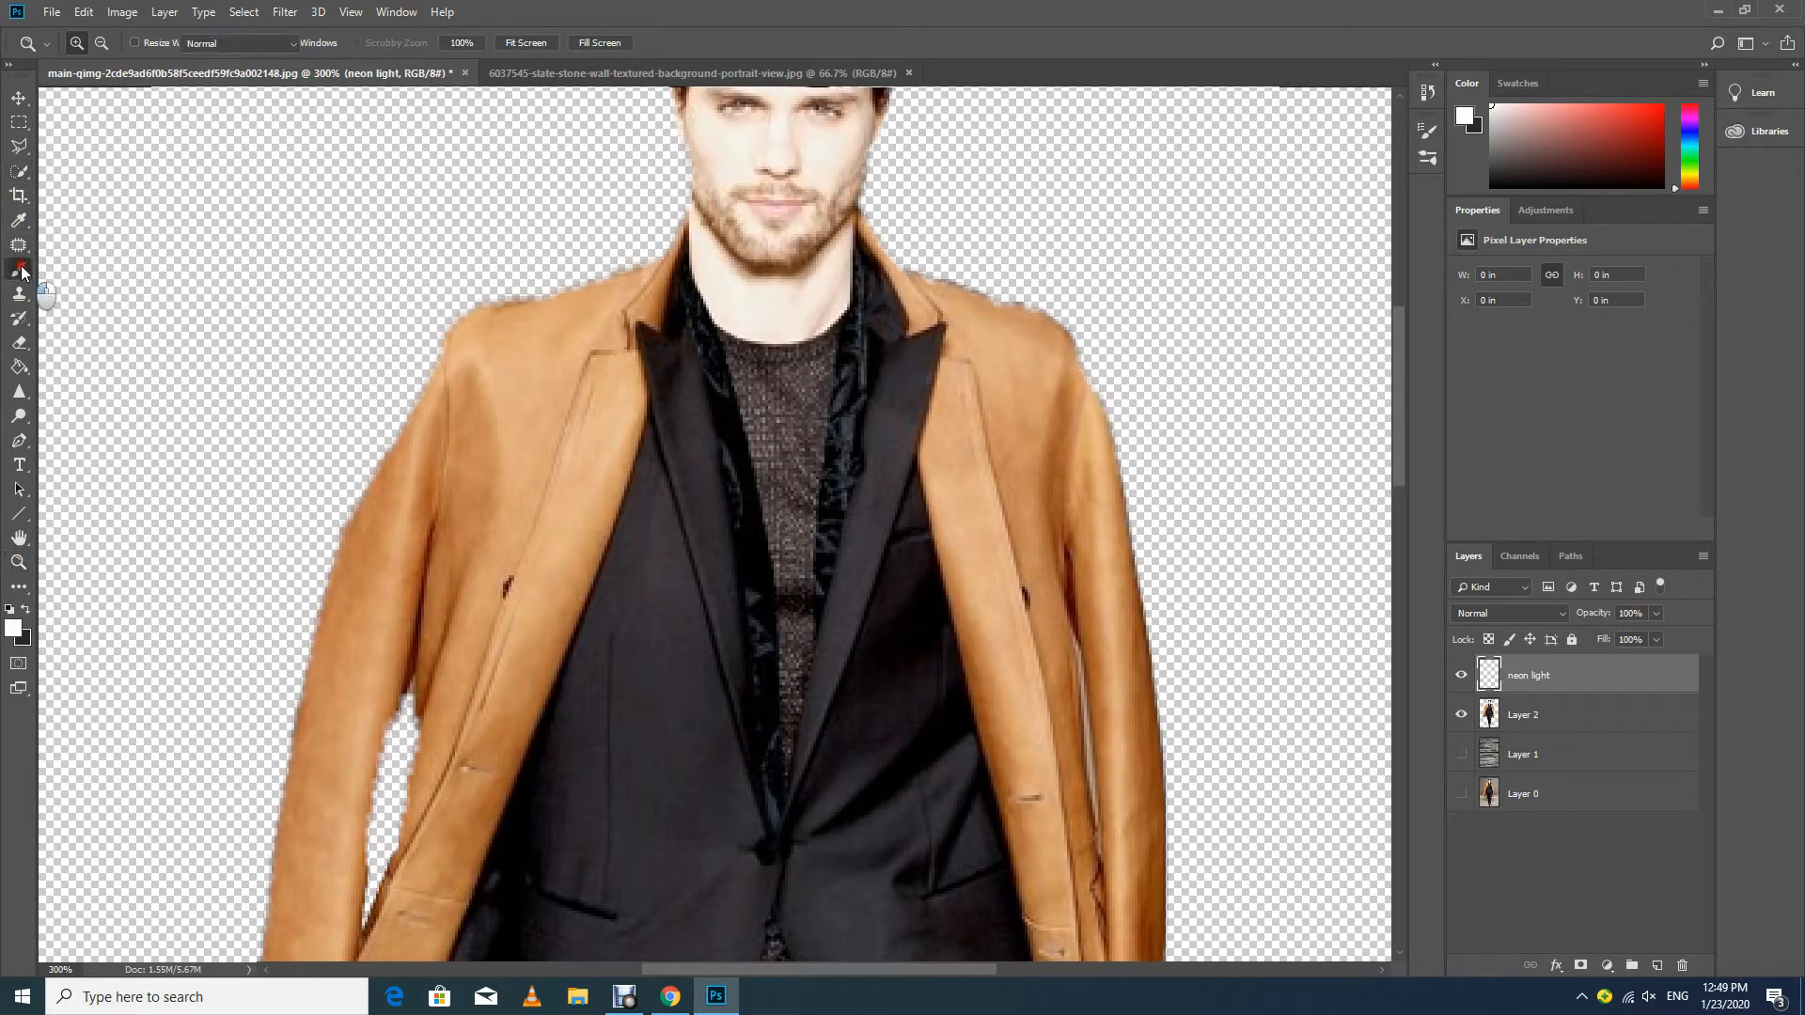
pyautogui.press('[')
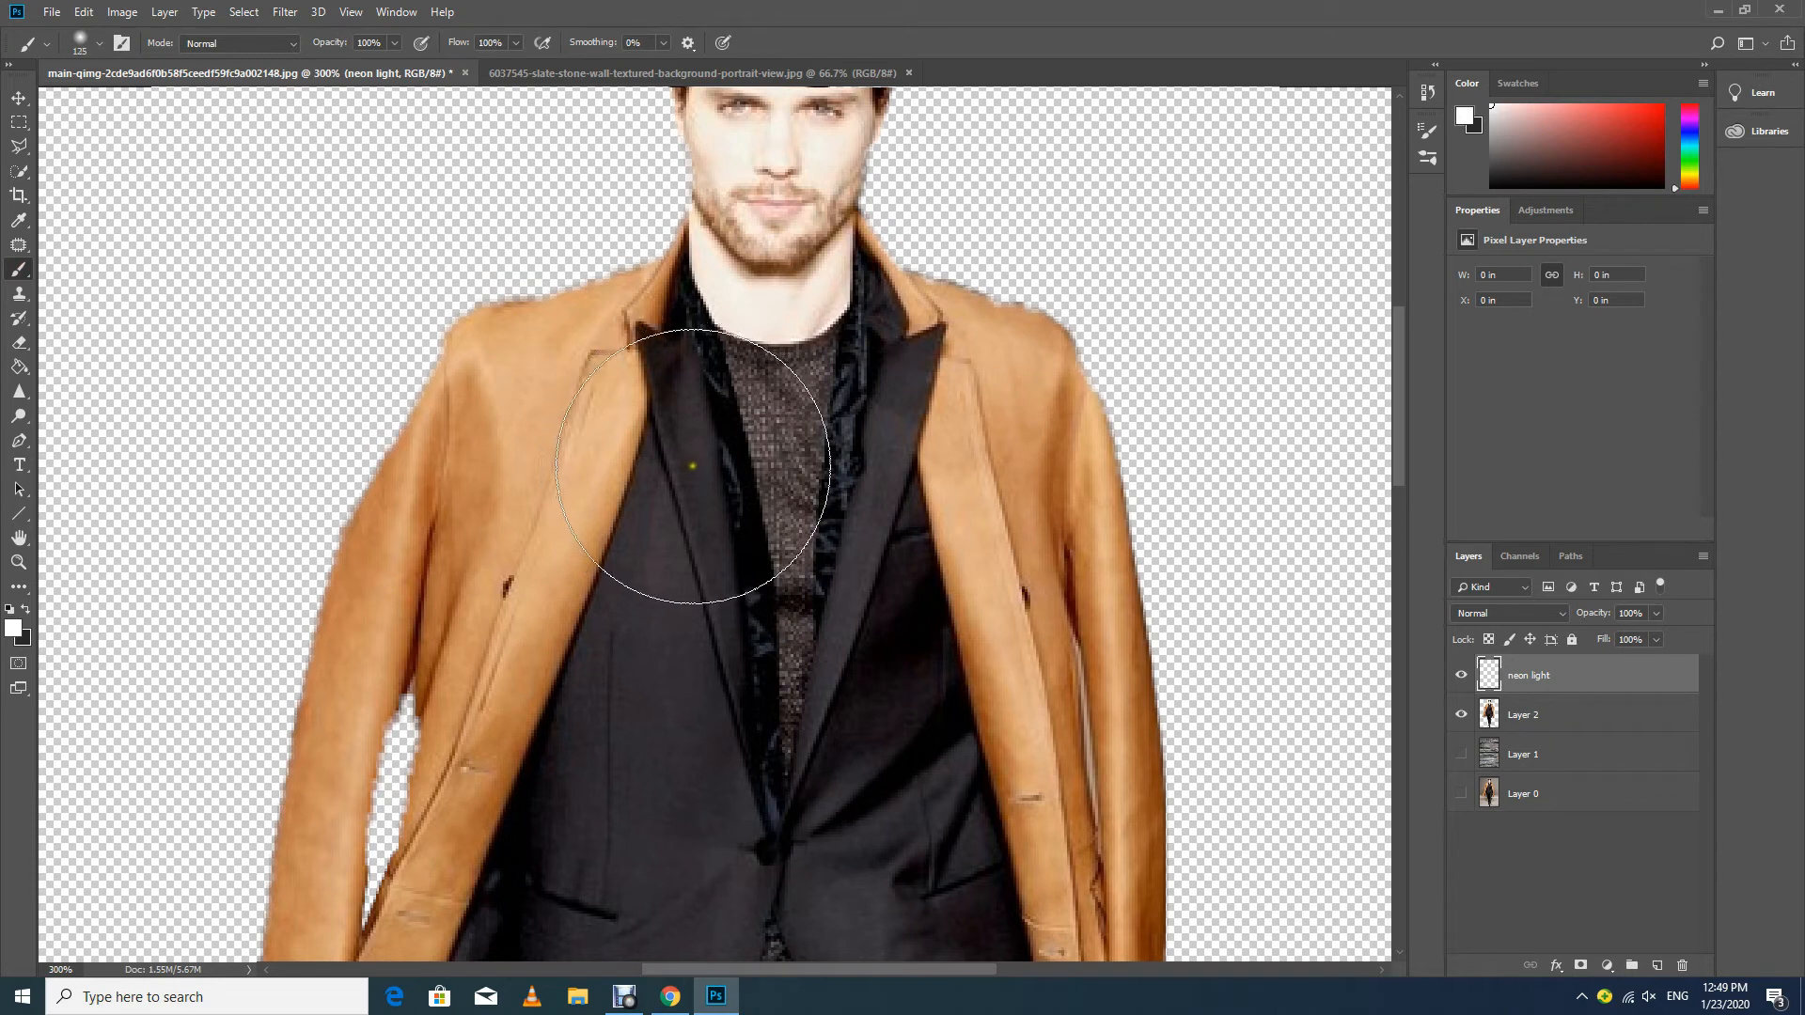
pyautogui.press('[')
pyautogui.press('[')
pyautogui.moveTo(689, 214)
pyautogui.mouseDown()
pyautogui.moveTo(678, 310)
pyautogui.moveTo(635, 329)
pyautogui.moveTo(648, 344)
pyautogui.moveTo(667, 327)
pyautogui.moveTo(639, 355)
pyautogui.moveTo(633, 468)
pyautogui.moveTo(554, 669)
pyautogui.mouseUp()
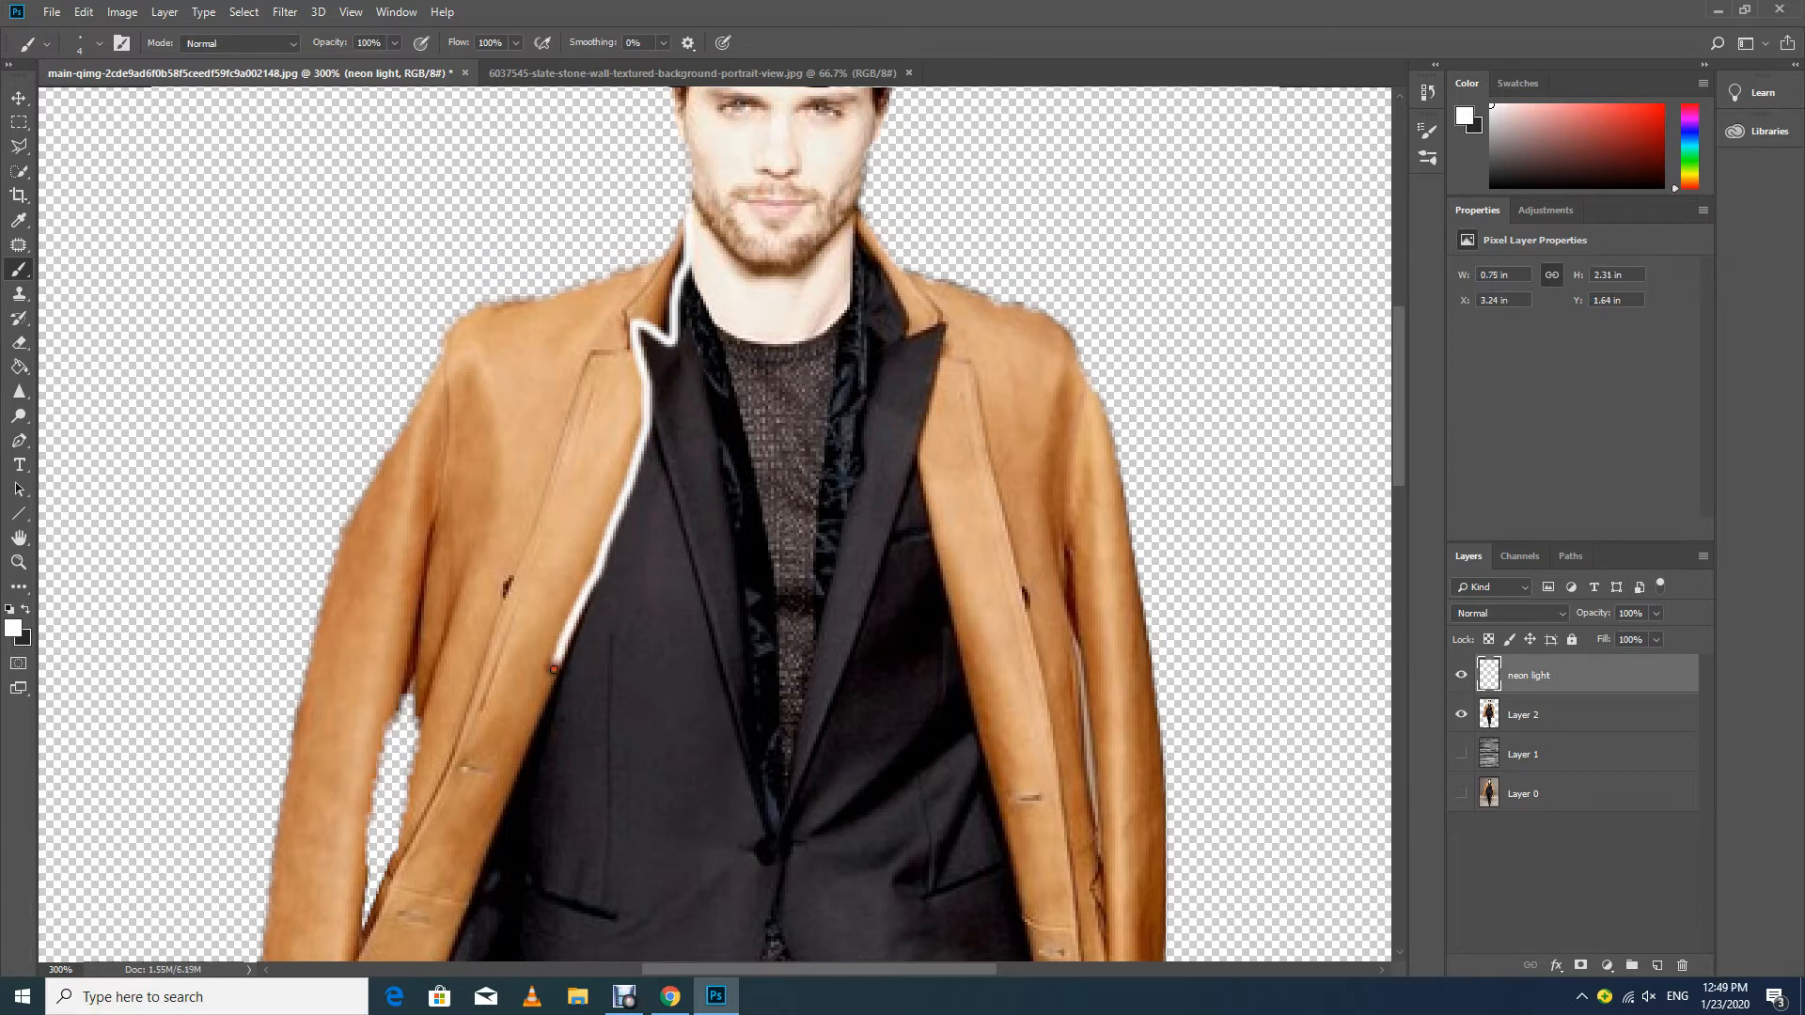
pyautogui.hotkey('ctrl', 'z')
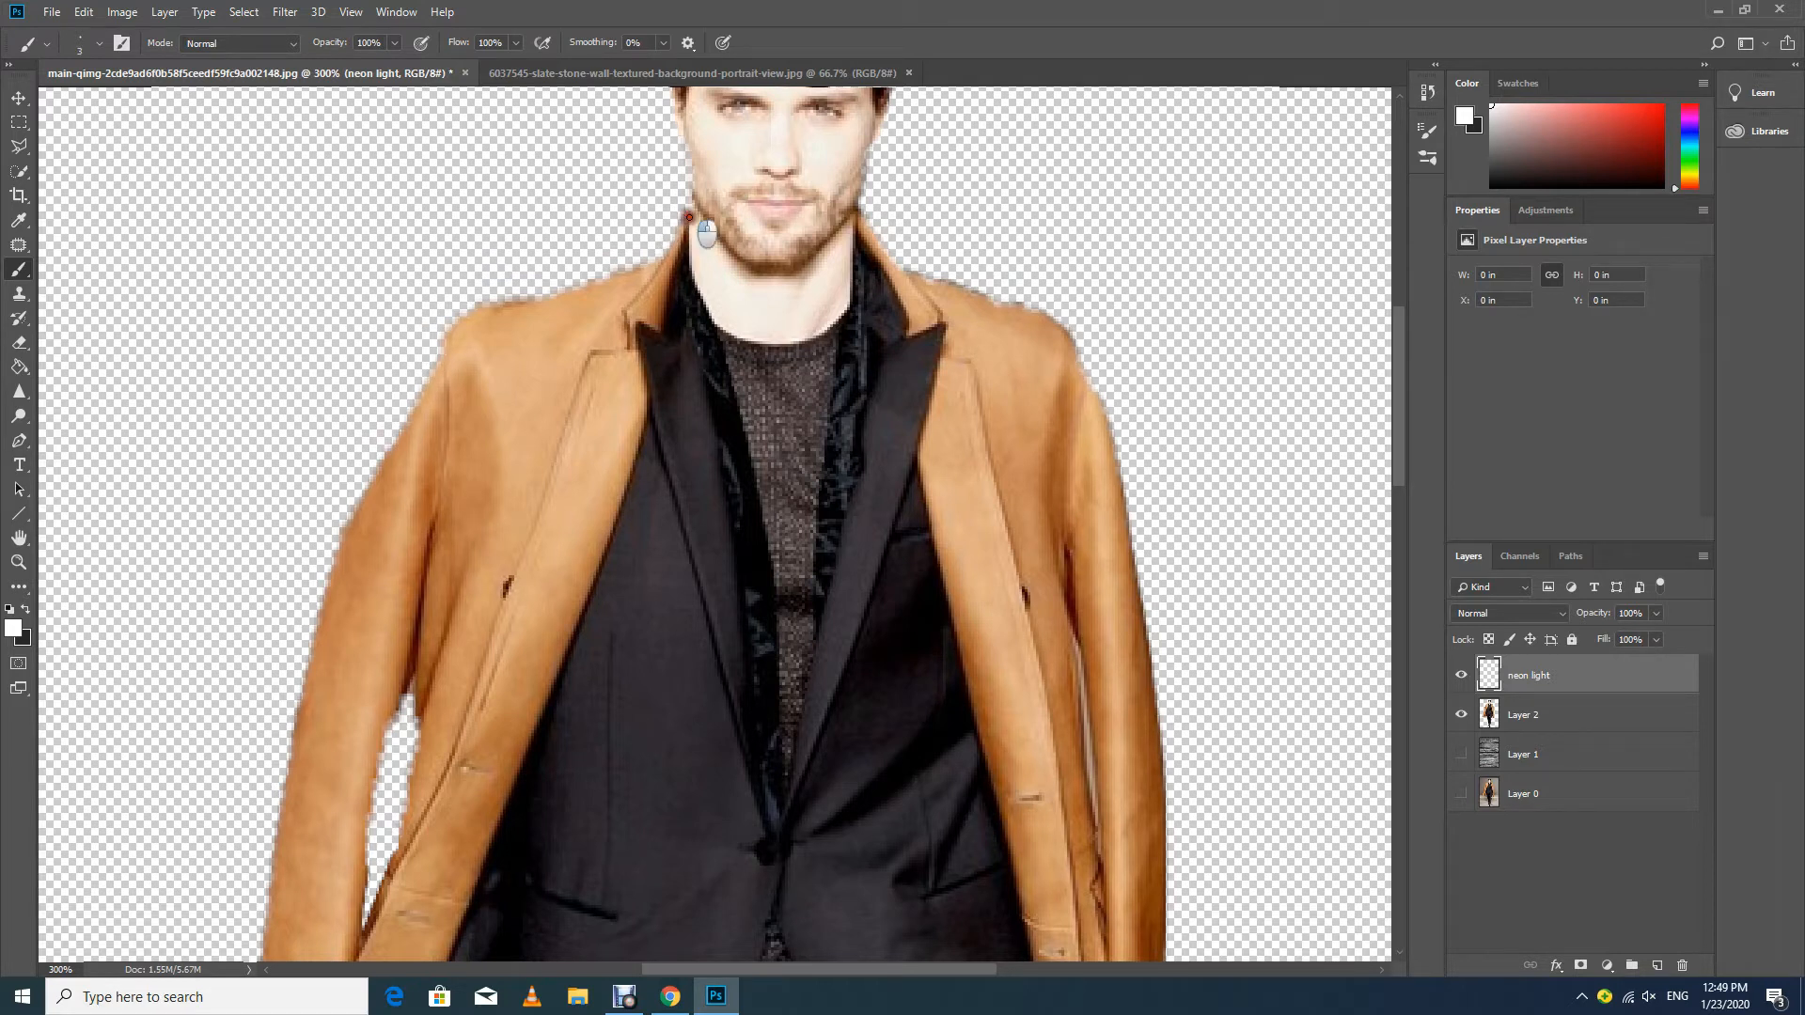
# Trace the inner edge of the coat's left collar and lapel, plus the outer collar and front seam, with thin white lines.
pyautogui.moveTo(689, 217)
pyautogui.mouseDown()
pyautogui.moveTo(684, 345)
pyautogui.moveTo(640, 321)
pyautogui.mouseUp()
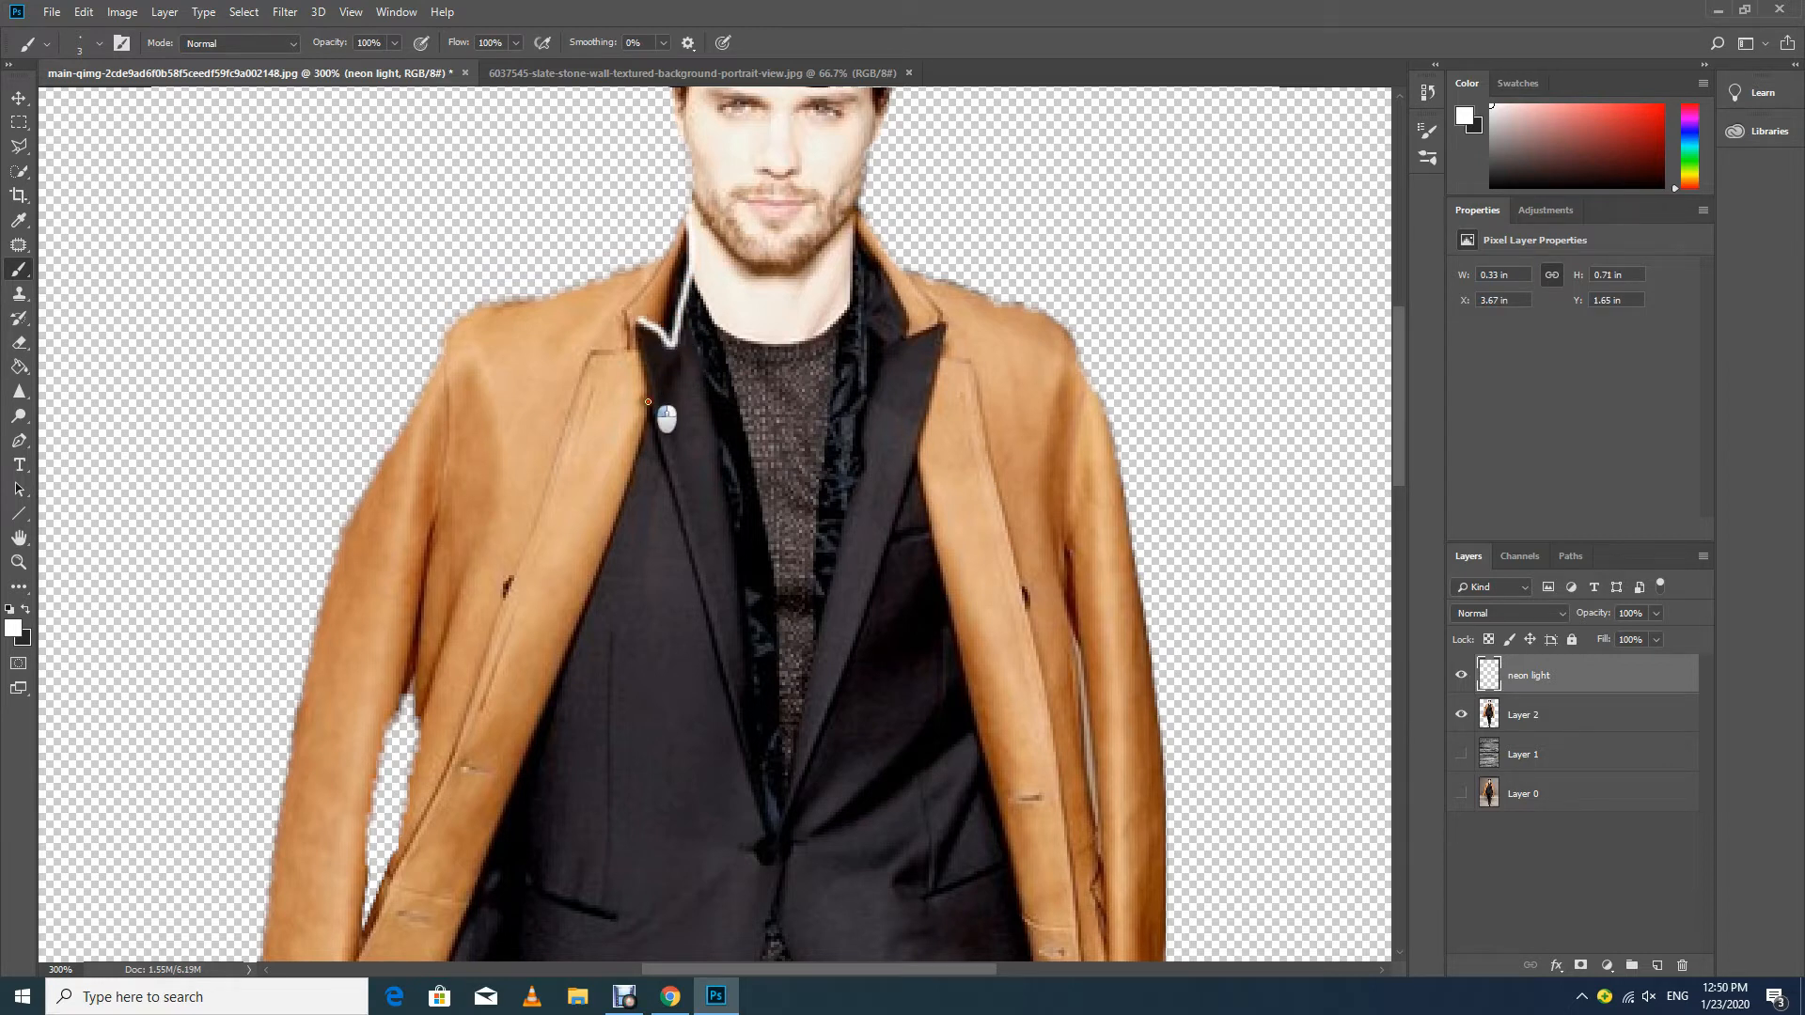
pyautogui.moveTo(647, 401)
pyautogui.mouseDown()
pyautogui.moveTo(635, 325)
pyautogui.moveTo(641, 345)
pyautogui.mouseUp()
pyautogui.moveTo(651, 407); pyautogui.dragTo(541, 707)
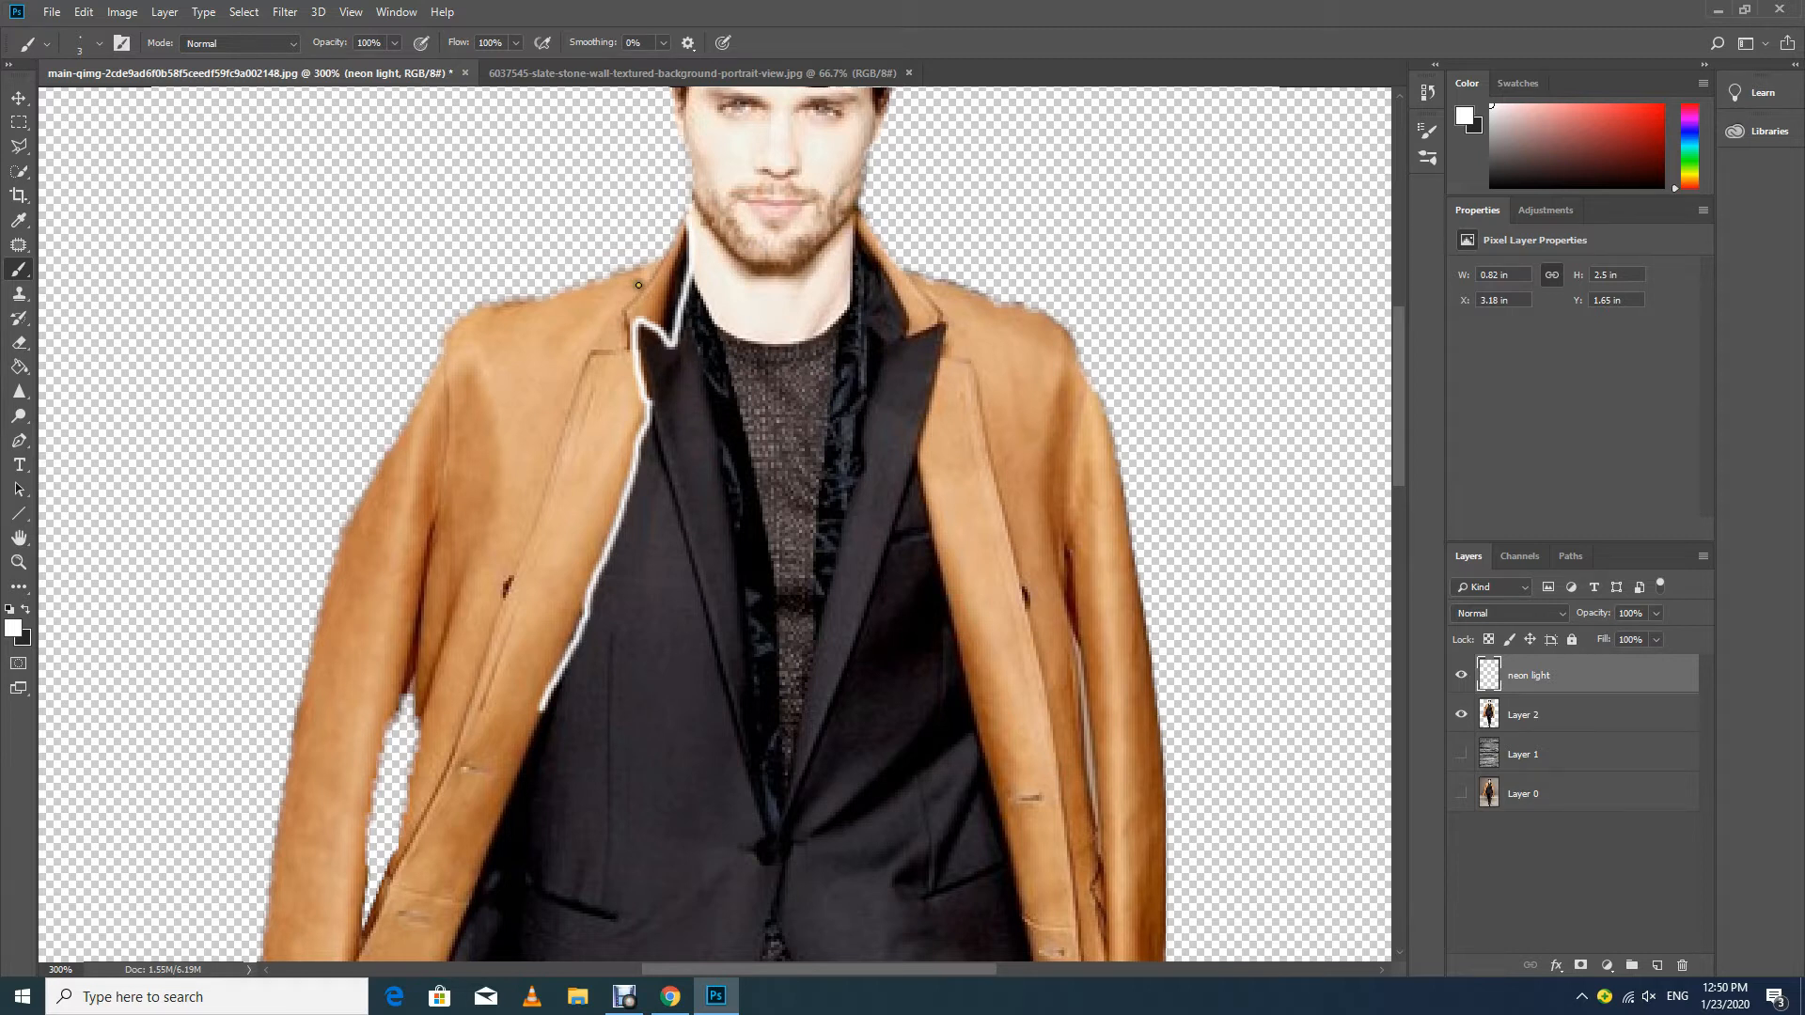
pyautogui.moveTo(688, 220)
pyautogui.mouseDown()
pyautogui.moveTo(677, 262)
pyautogui.moveTo(626, 306)
pyautogui.moveTo(626, 348)
pyautogui.moveTo(593, 350)
pyautogui.mouseUp()
pyautogui.moveTo(473, 691); pyautogui.dragTo(593, 364)
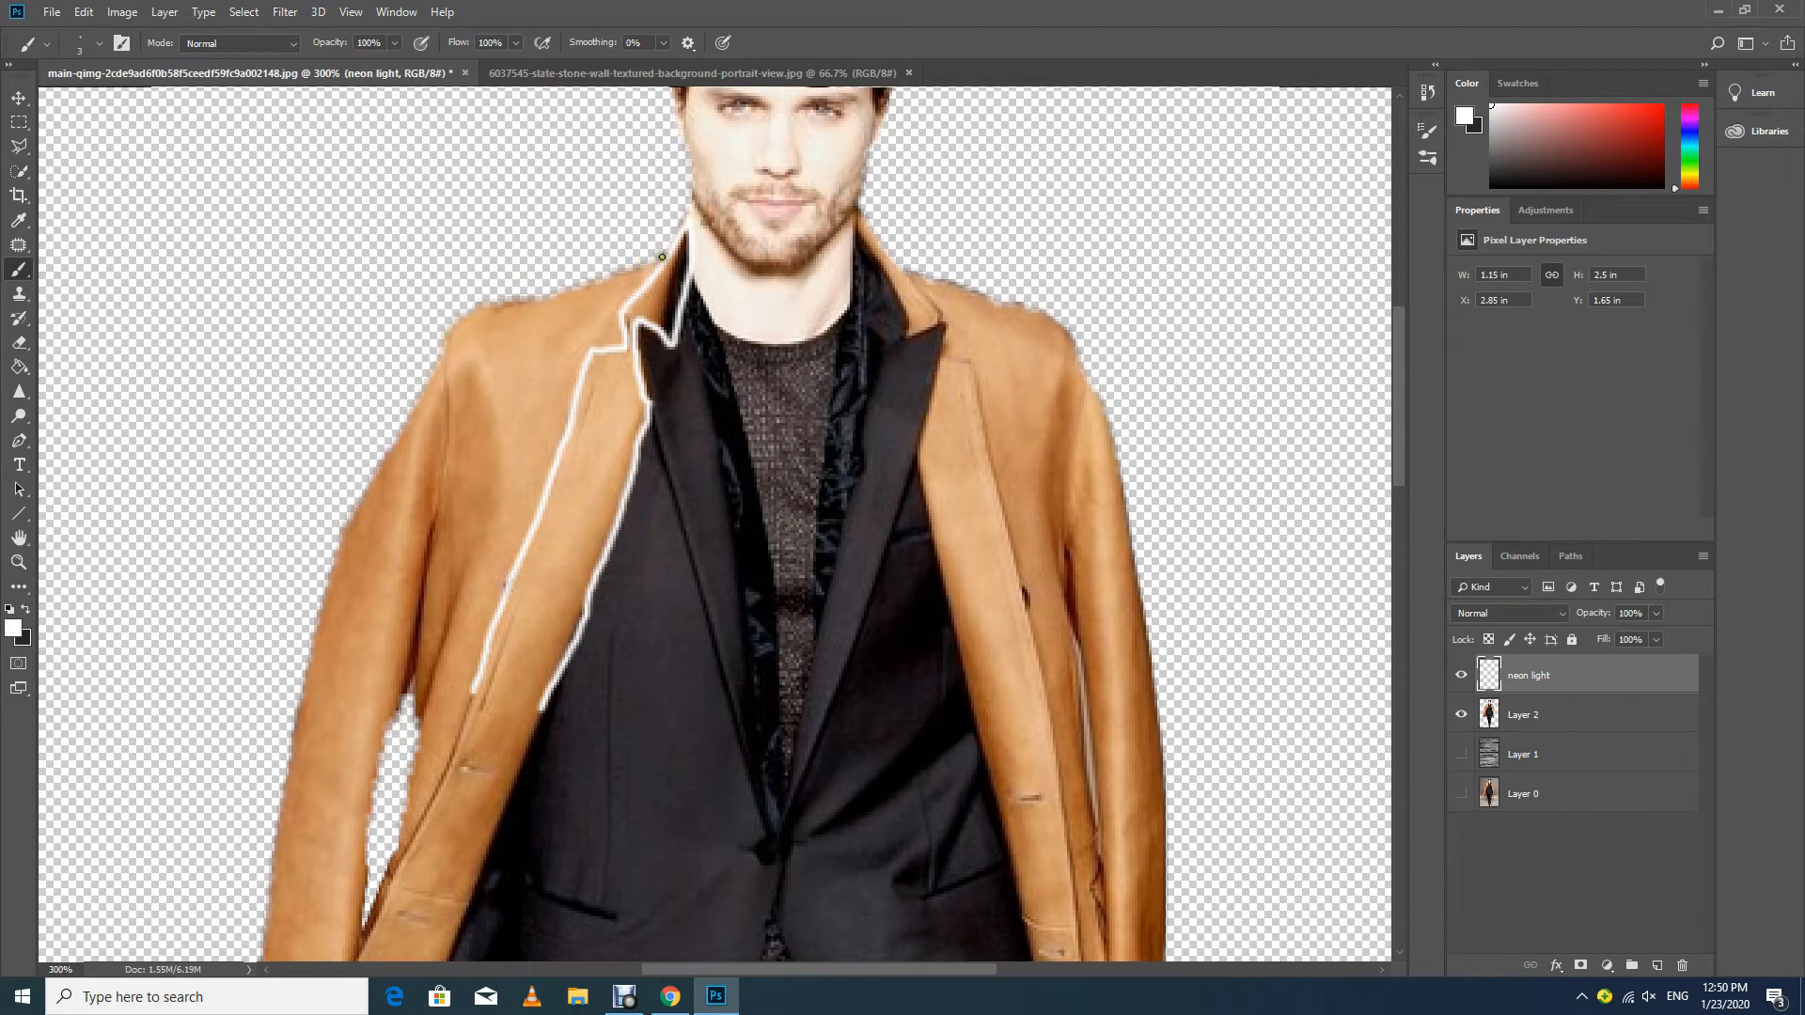
# Trace the coat's left shoulder and the outer edge of its left sleeve with white brush strokes.
pyautogui.moveTo(662, 257)
pyautogui.mouseDown()
pyautogui.moveTo(469, 309)
pyautogui.moveTo(447, 356)
pyautogui.mouseUp()
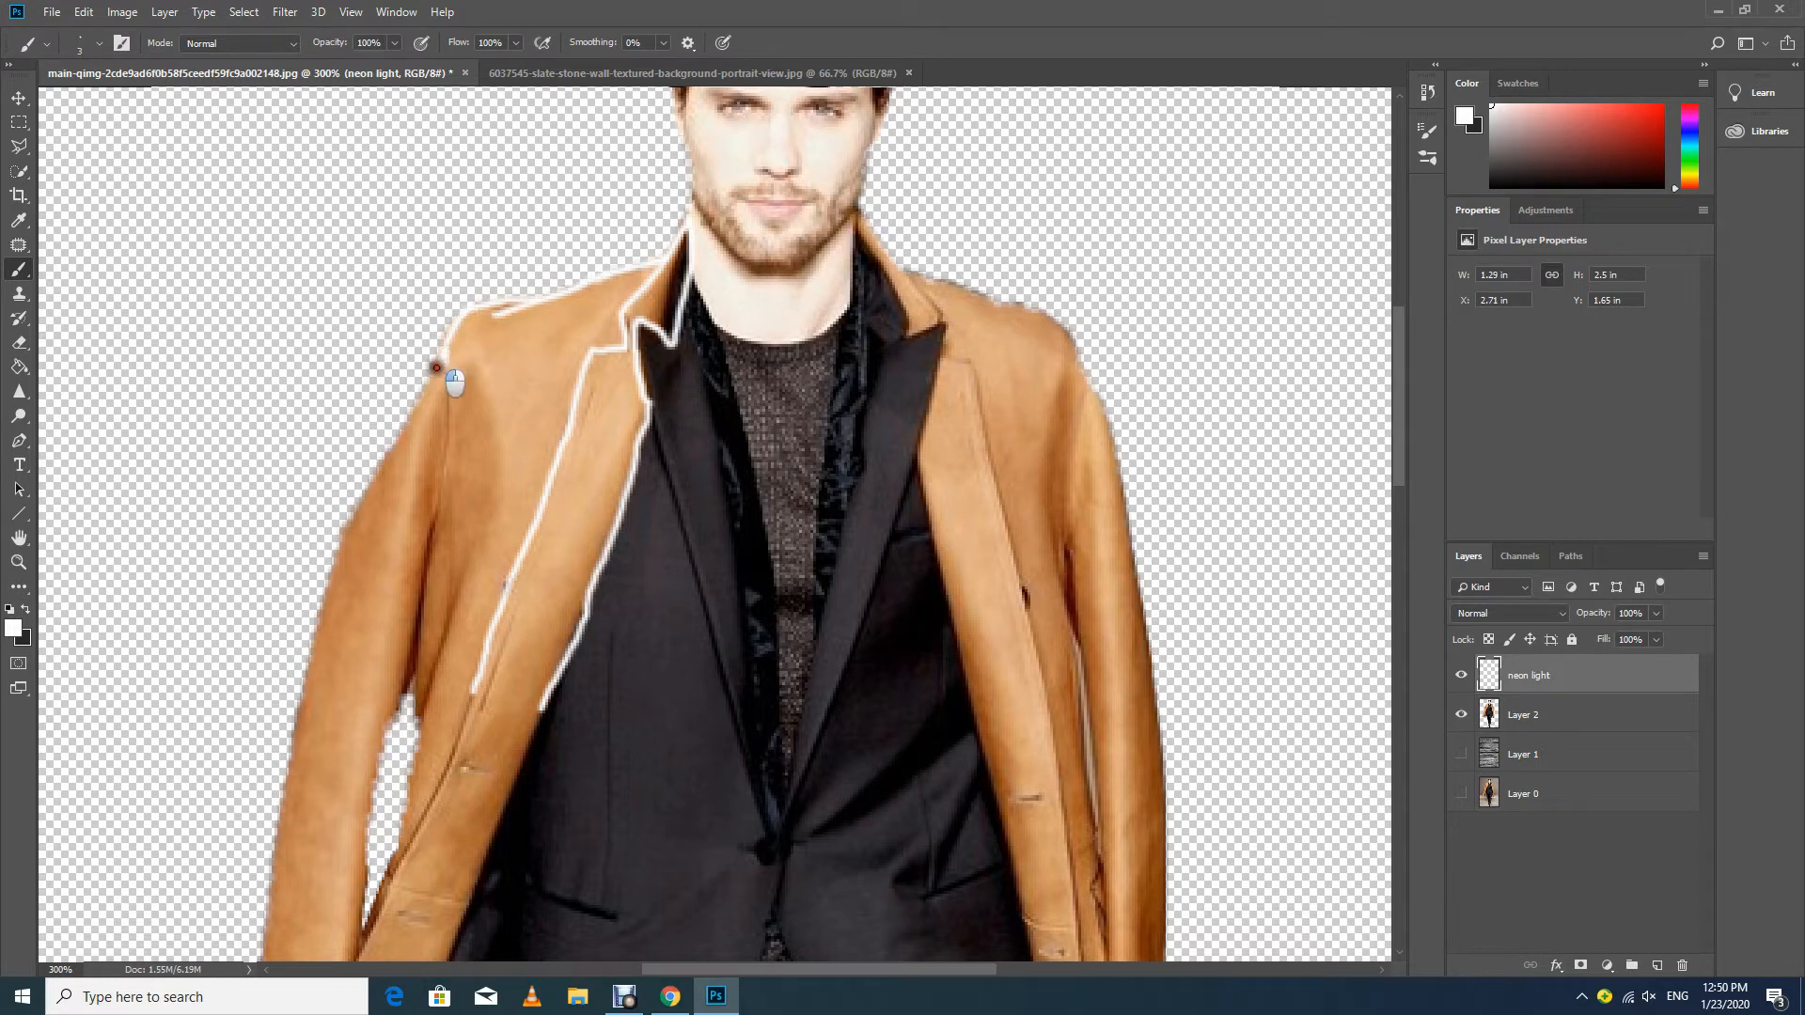
pyautogui.click(388, 453)
pyautogui.moveTo(388, 453)
pyautogui.mouseDown()
pyautogui.moveTo(329, 585)
pyautogui.moveTo(298, 729)
pyautogui.mouseUp()
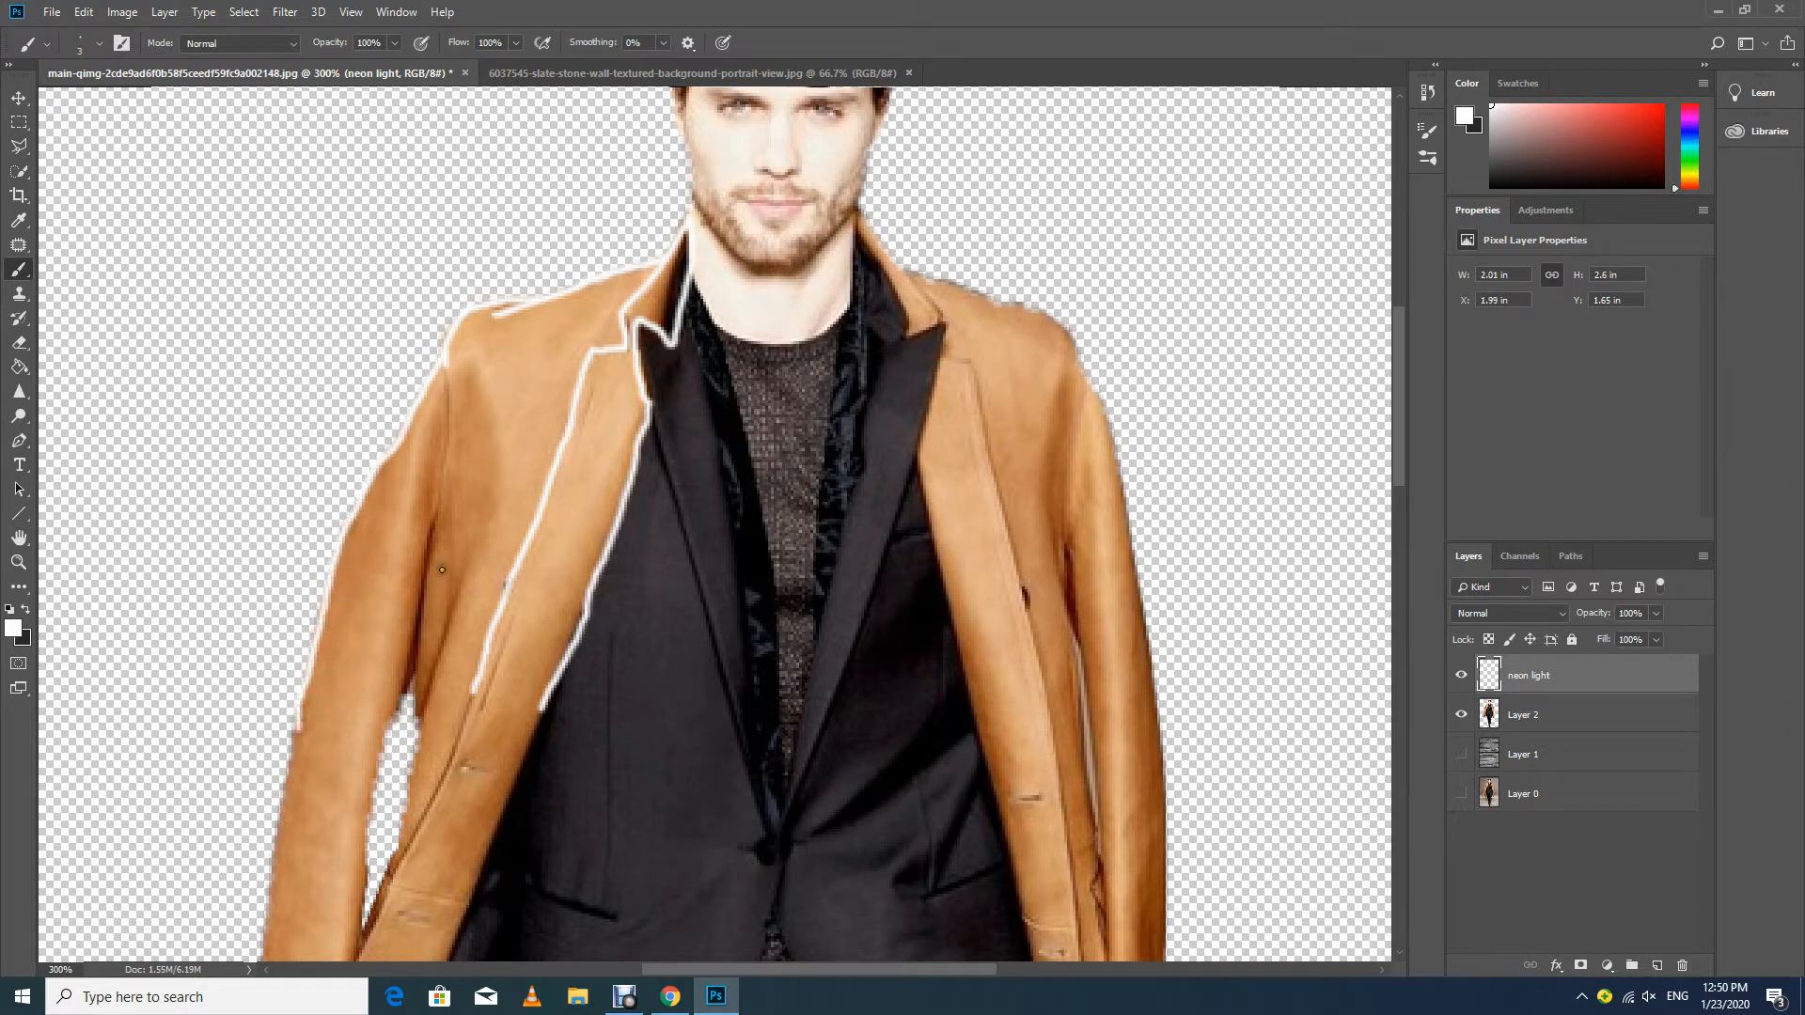
pyautogui.scroll(-4, 413, 556)
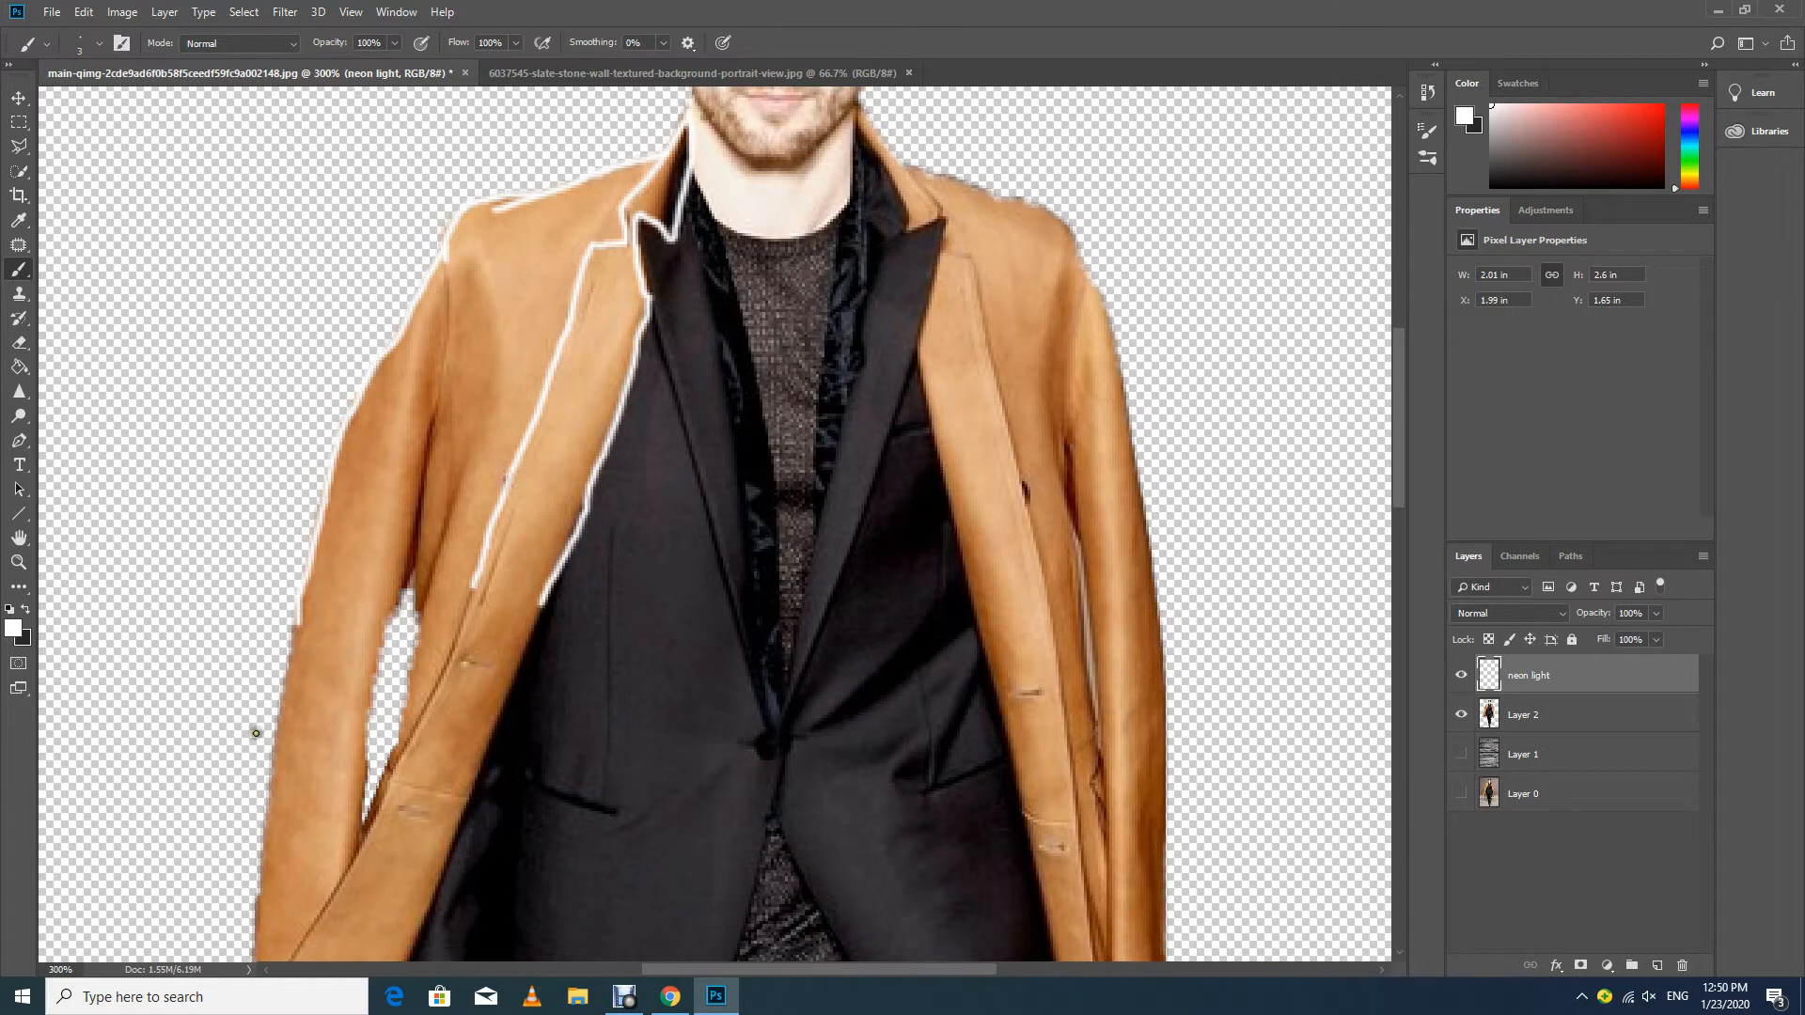
pyautogui.moveTo(299, 621); pyautogui.dragTo(255, 904)
# Continue the white outline from the left sleeve around the coat's flared flap and along the dark lining's hem to the leg.
pyautogui.scroll(-4, 260, 801)
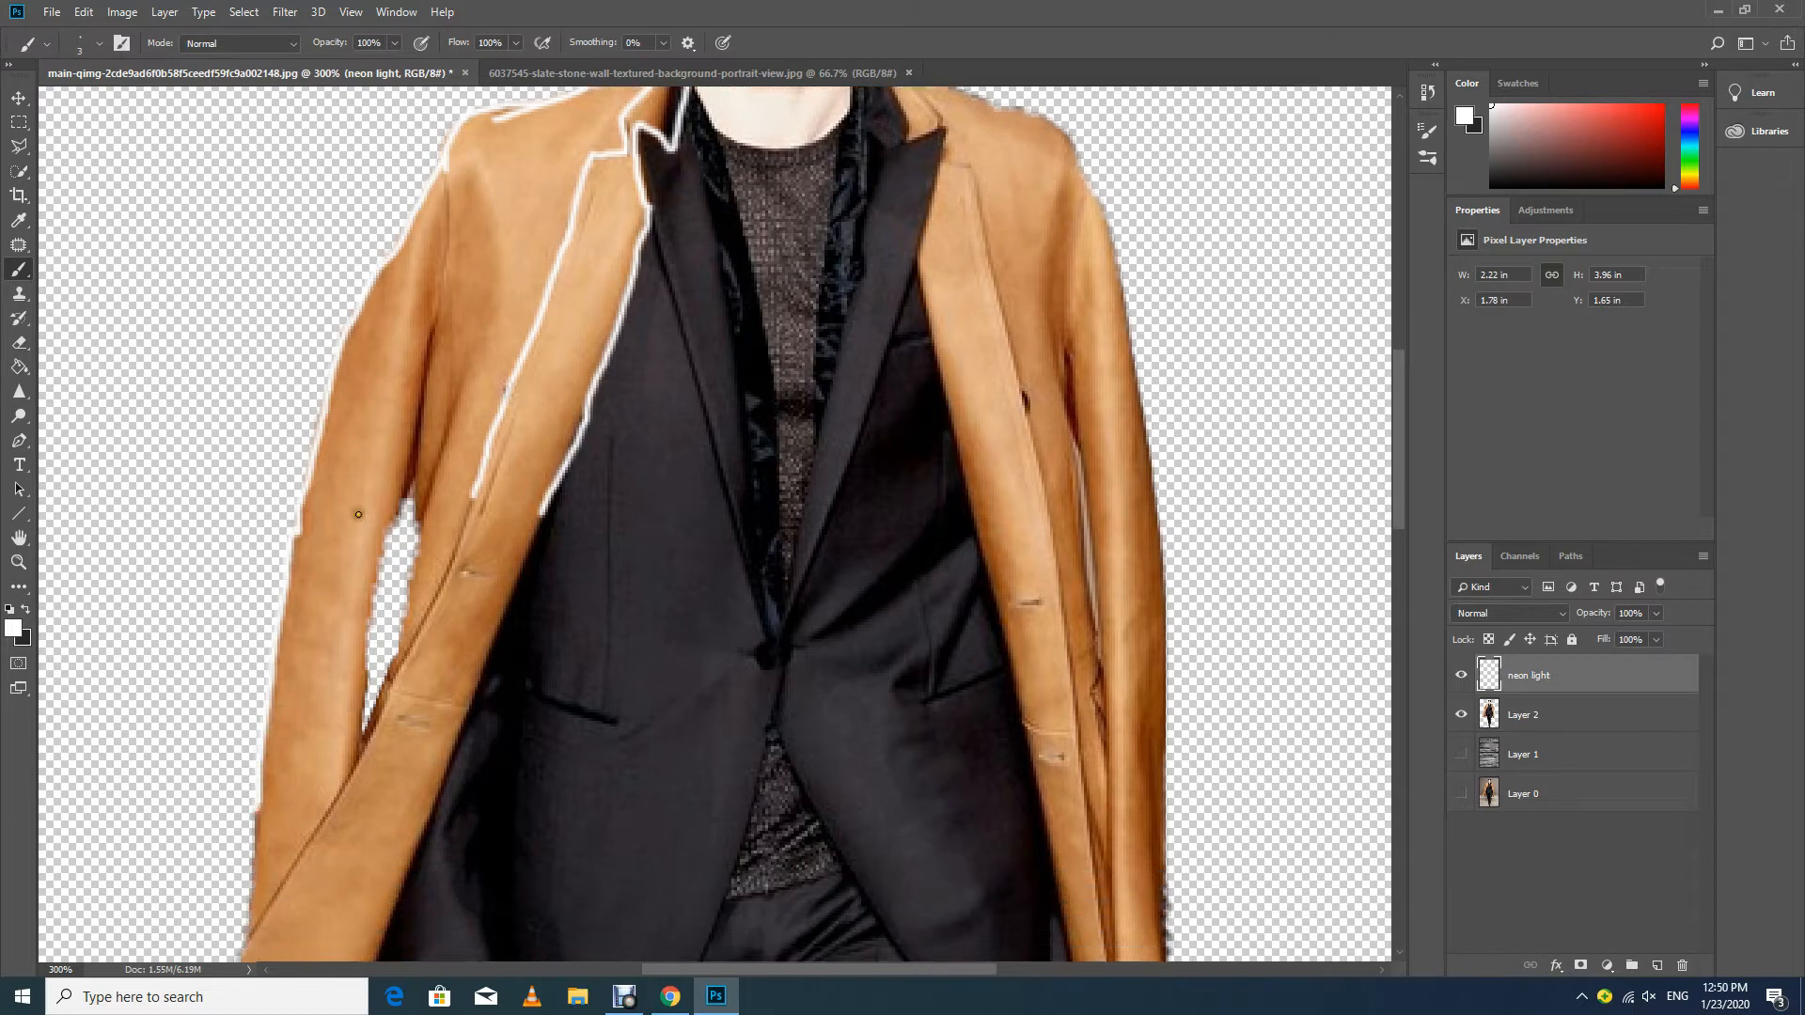
pyautogui.scroll(-8, 284, 683)
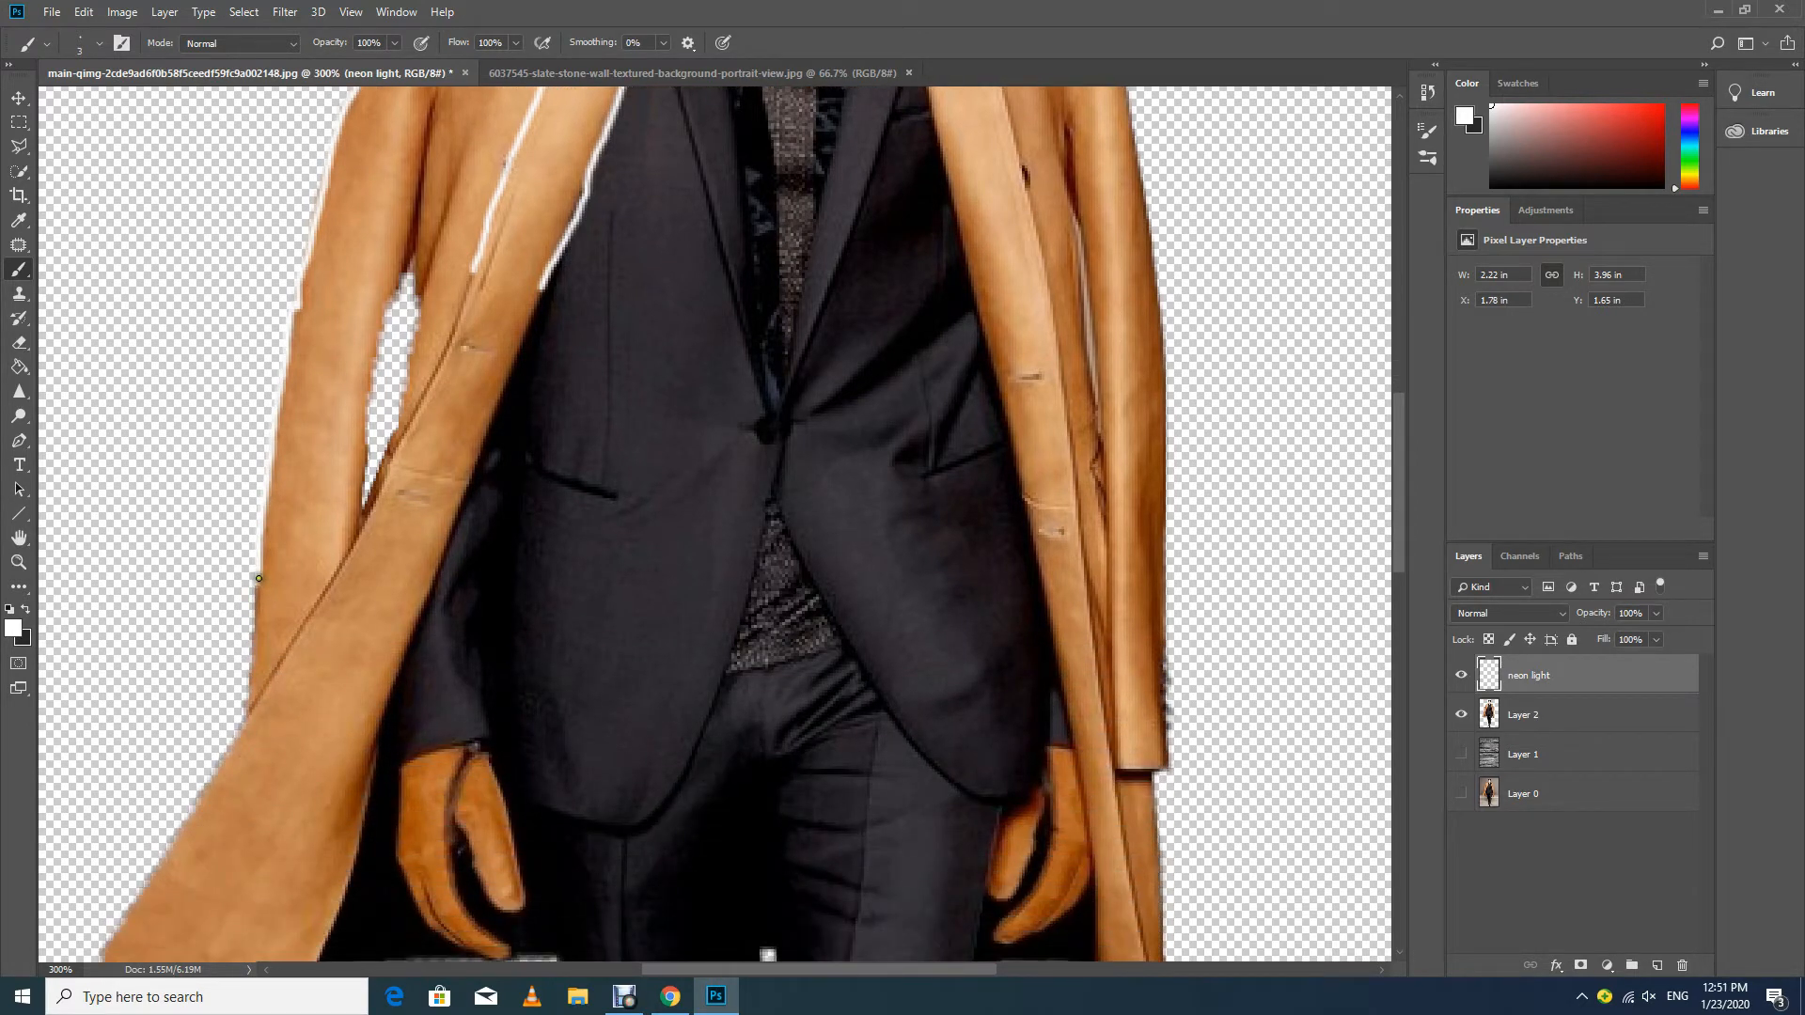
pyautogui.moveTo(259, 579)
pyautogui.mouseDown()
pyautogui.moveTo(250, 716)
pyautogui.moveTo(205, 795)
pyautogui.mouseUp()
pyautogui.scroll(-7, 236, 671)
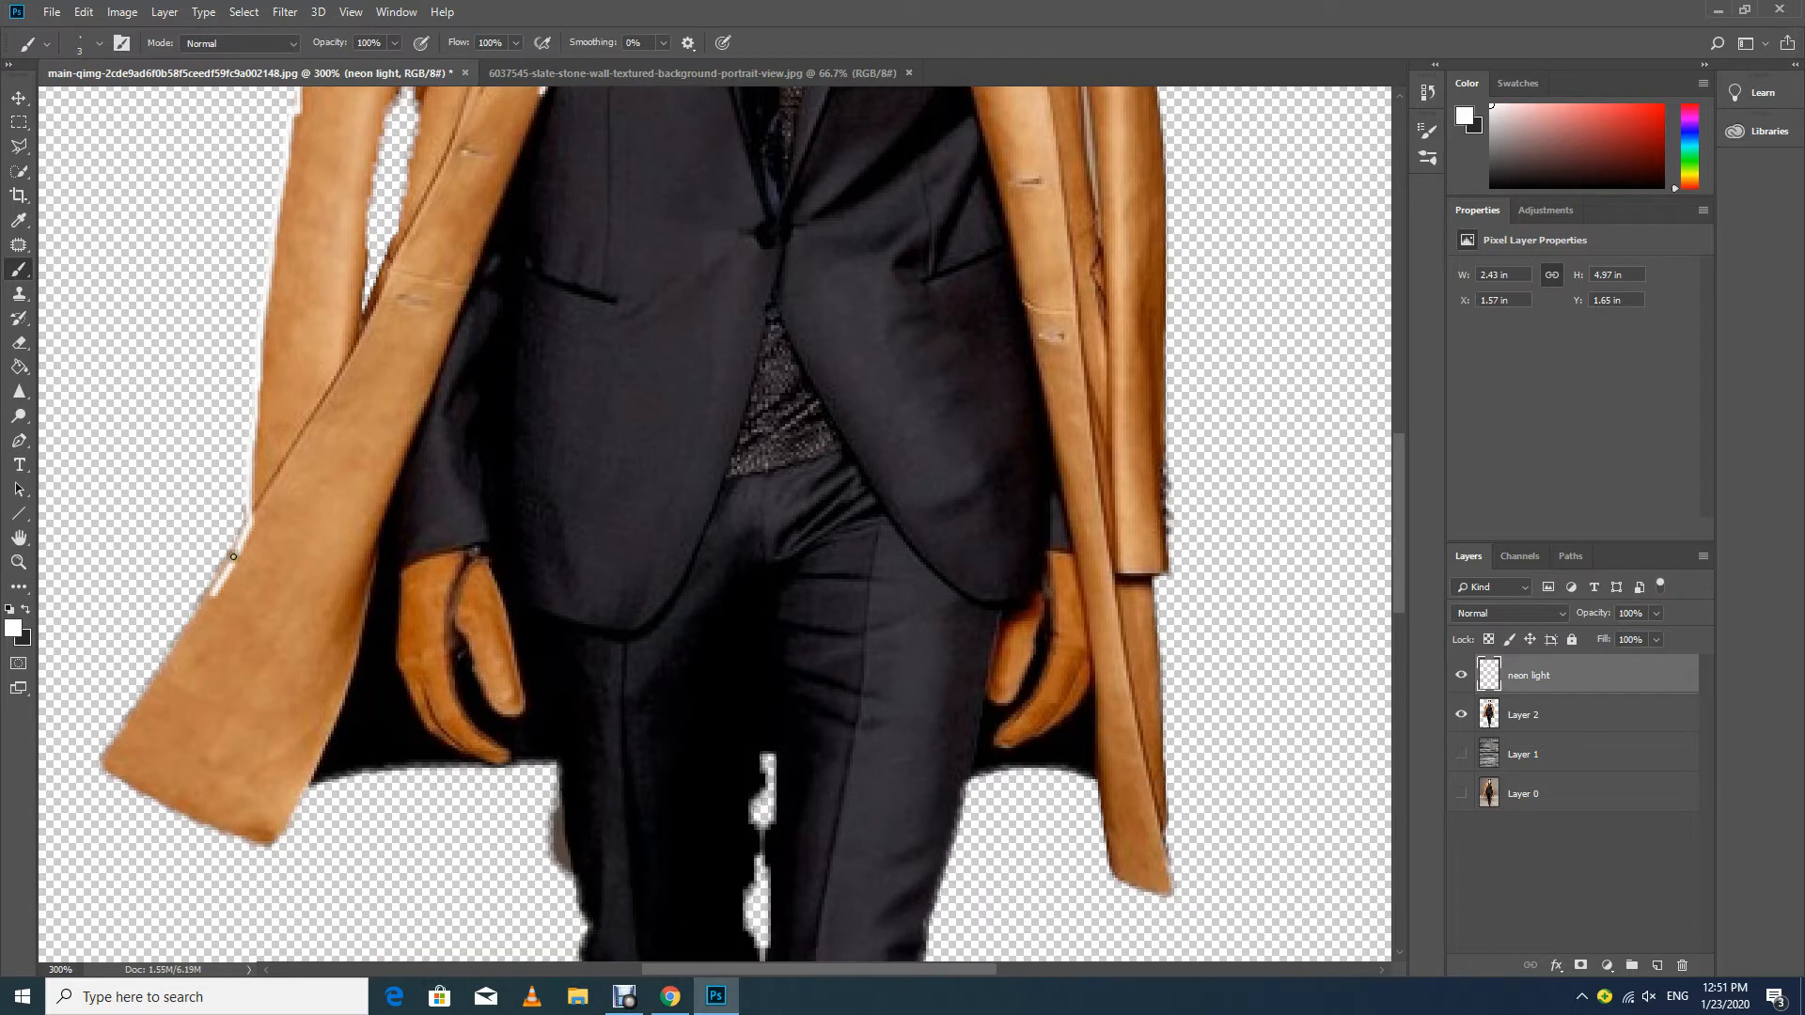
pyautogui.moveTo(236, 549)
pyautogui.mouseDown()
pyautogui.moveTo(189, 649)
pyautogui.moveTo(100, 757)
pyautogui.moveTo(275, 845)
pyautogui.mouseUp()
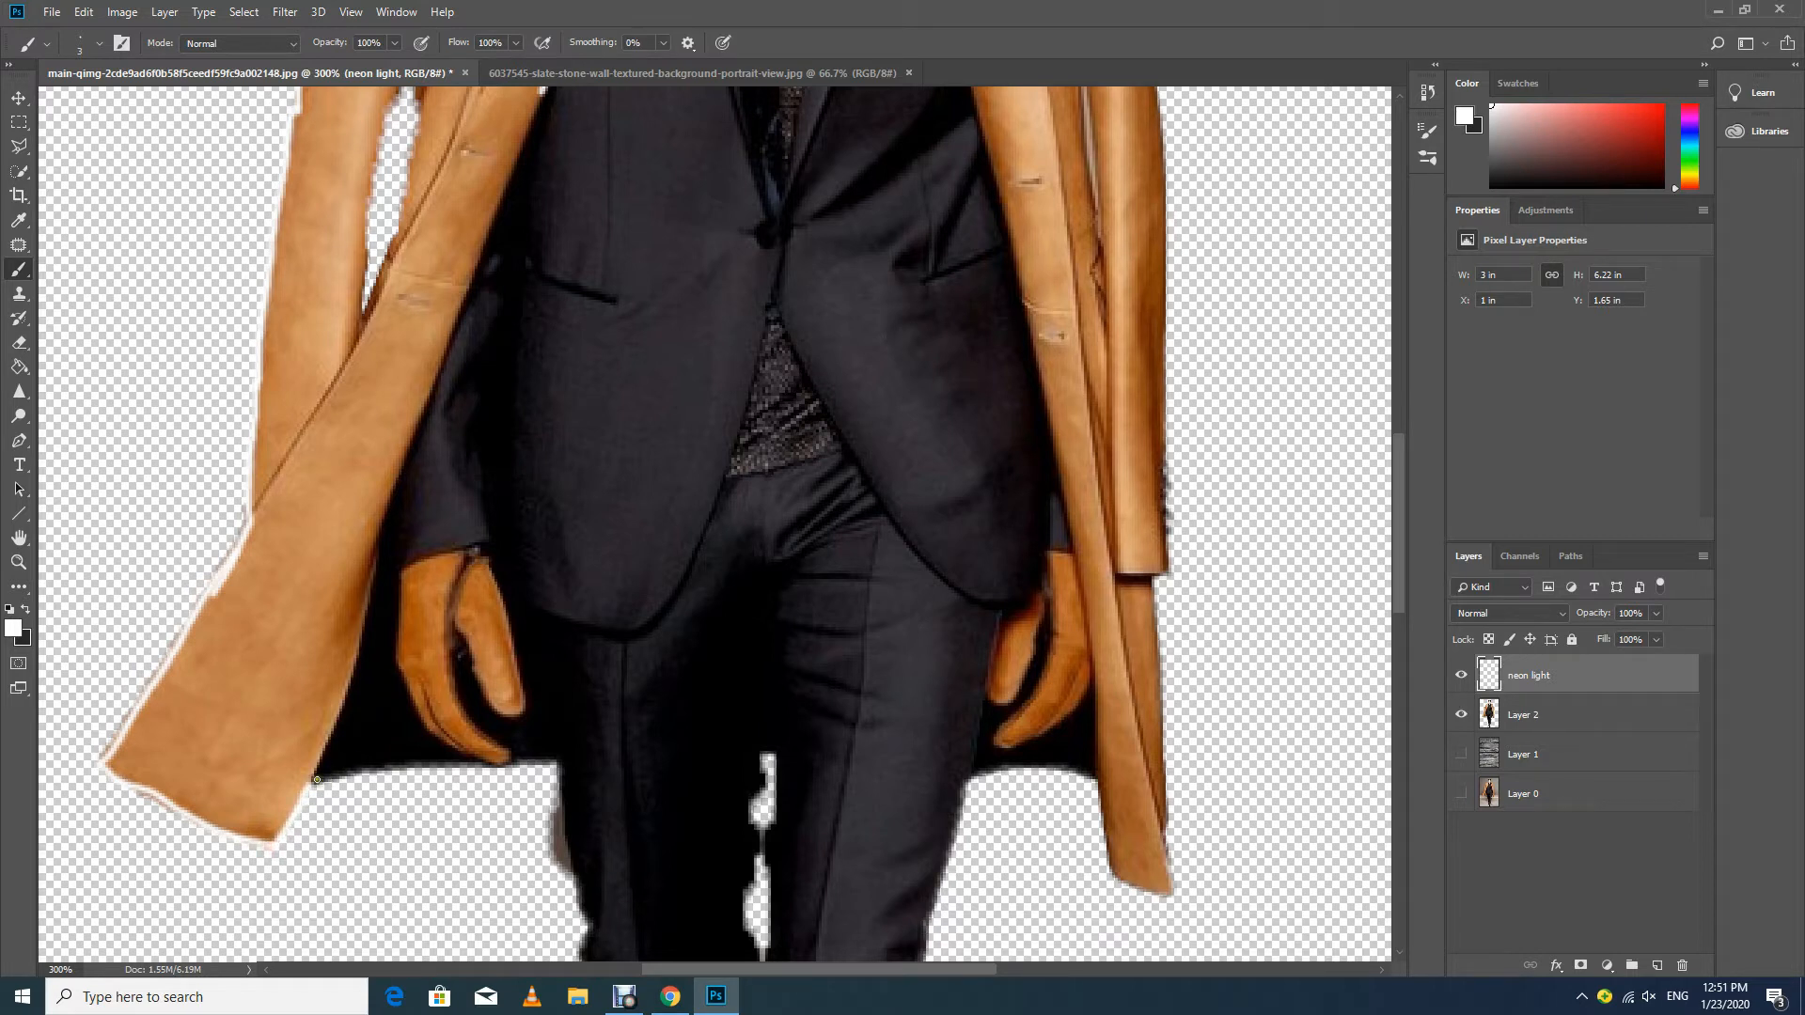
pyautogui.moveTo(313, 782); pyautogui.dragTo(557, 762)
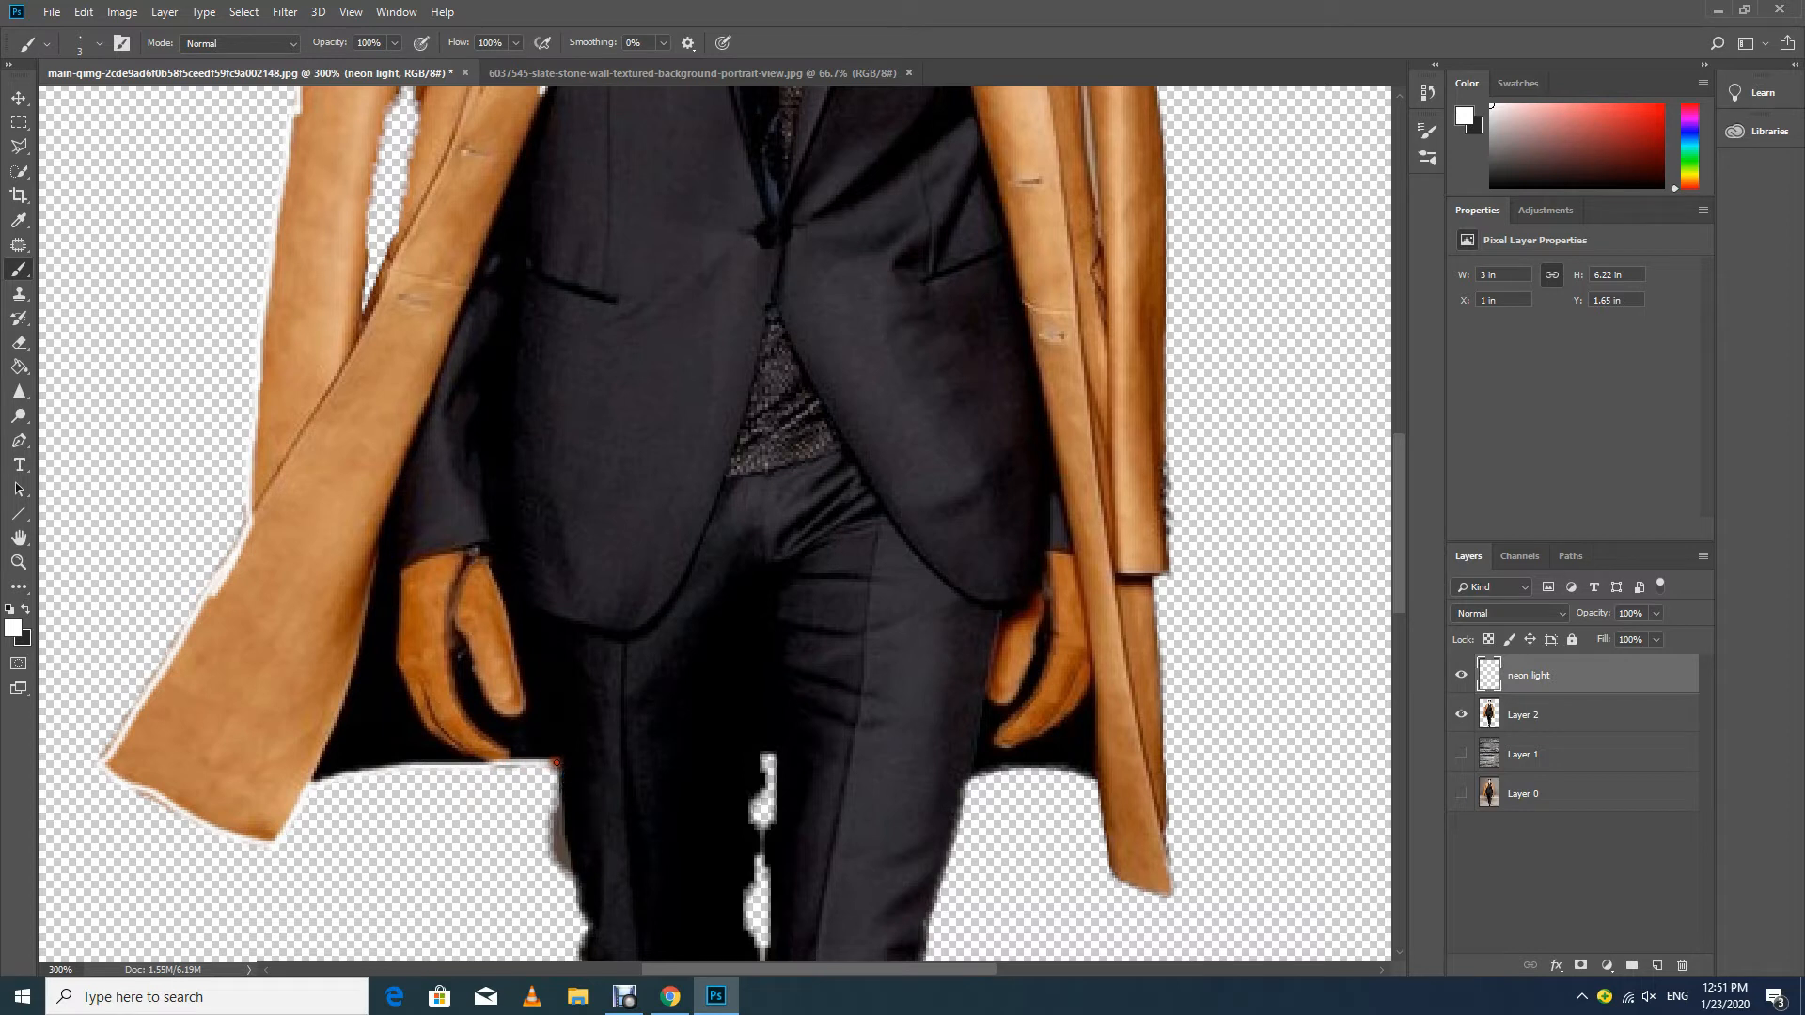
# Show the stone wall layer and outline the rest of the dark lining around the left glove and cuff in white.
pyautogui.click(1461, 755)
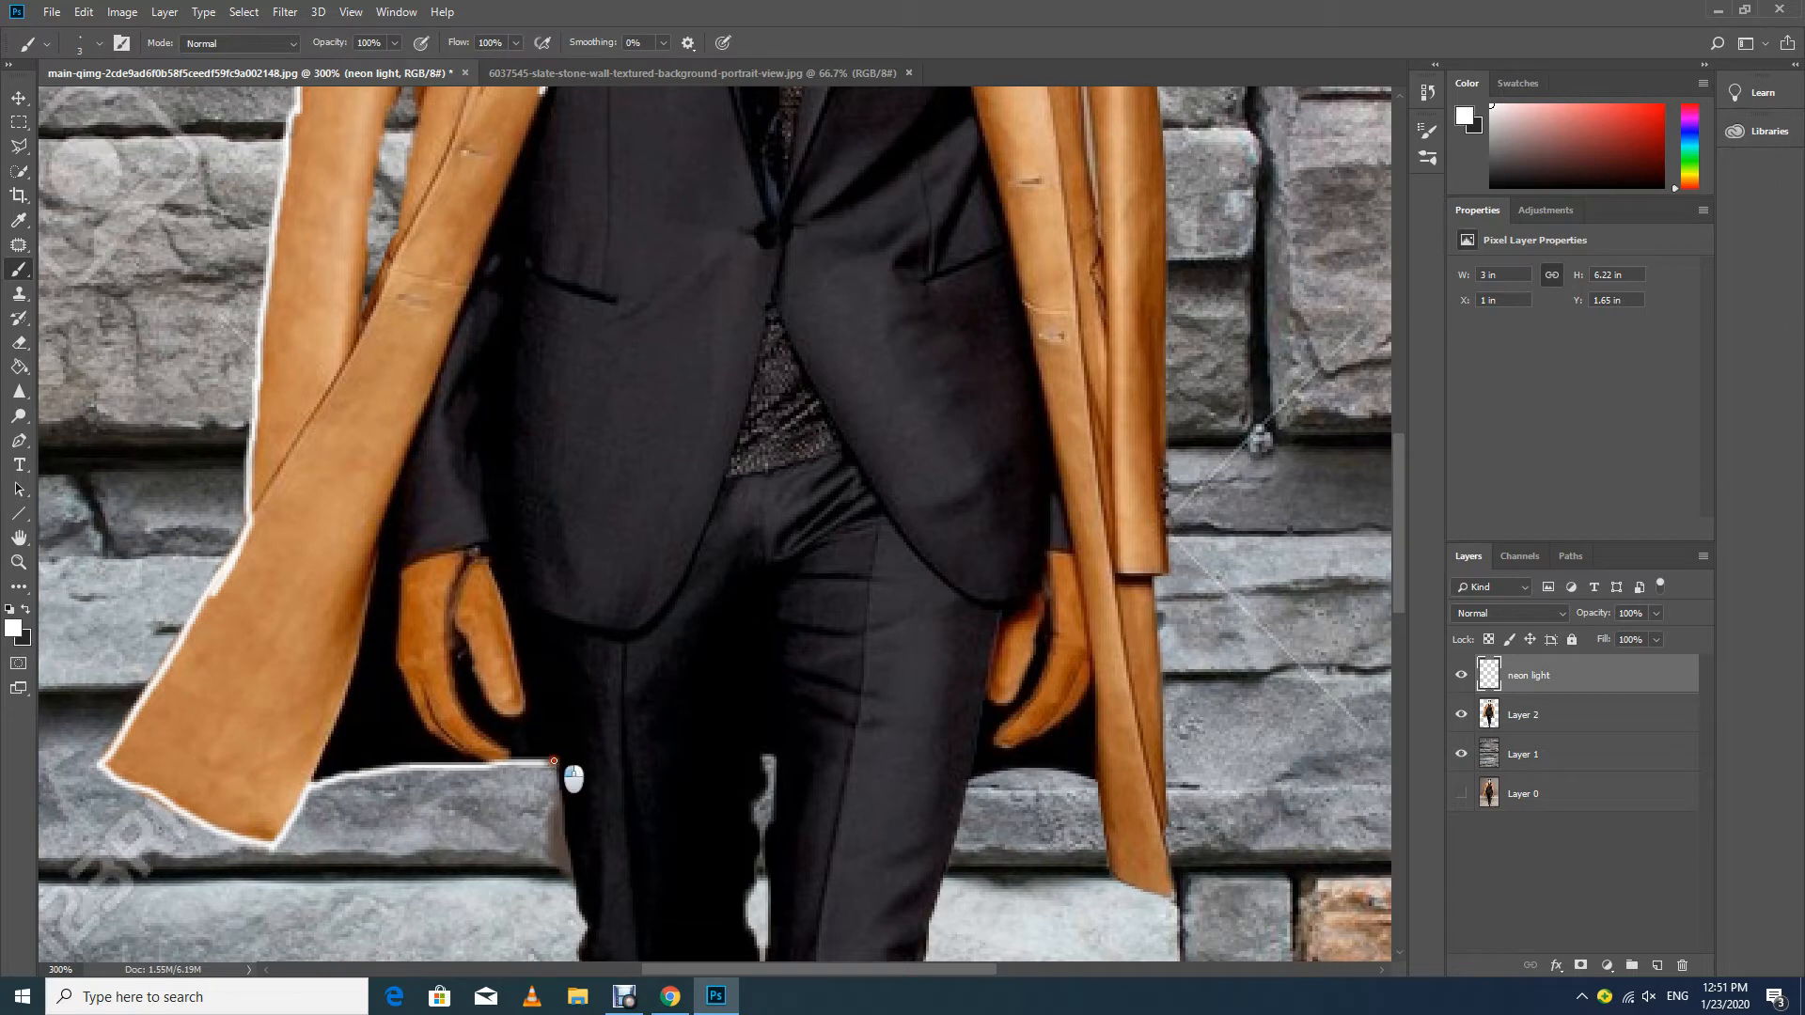
pyautogui.moveTo(554, 760)
pyautogui.mouseDown()
pyautogui.moveTo(521, 606)
pyautogui.moveTo(477, 547)
pyautogui.moveTo(398, 572)
pyautogui.moveTo(476, 543)
pyautogui.mouseUp()
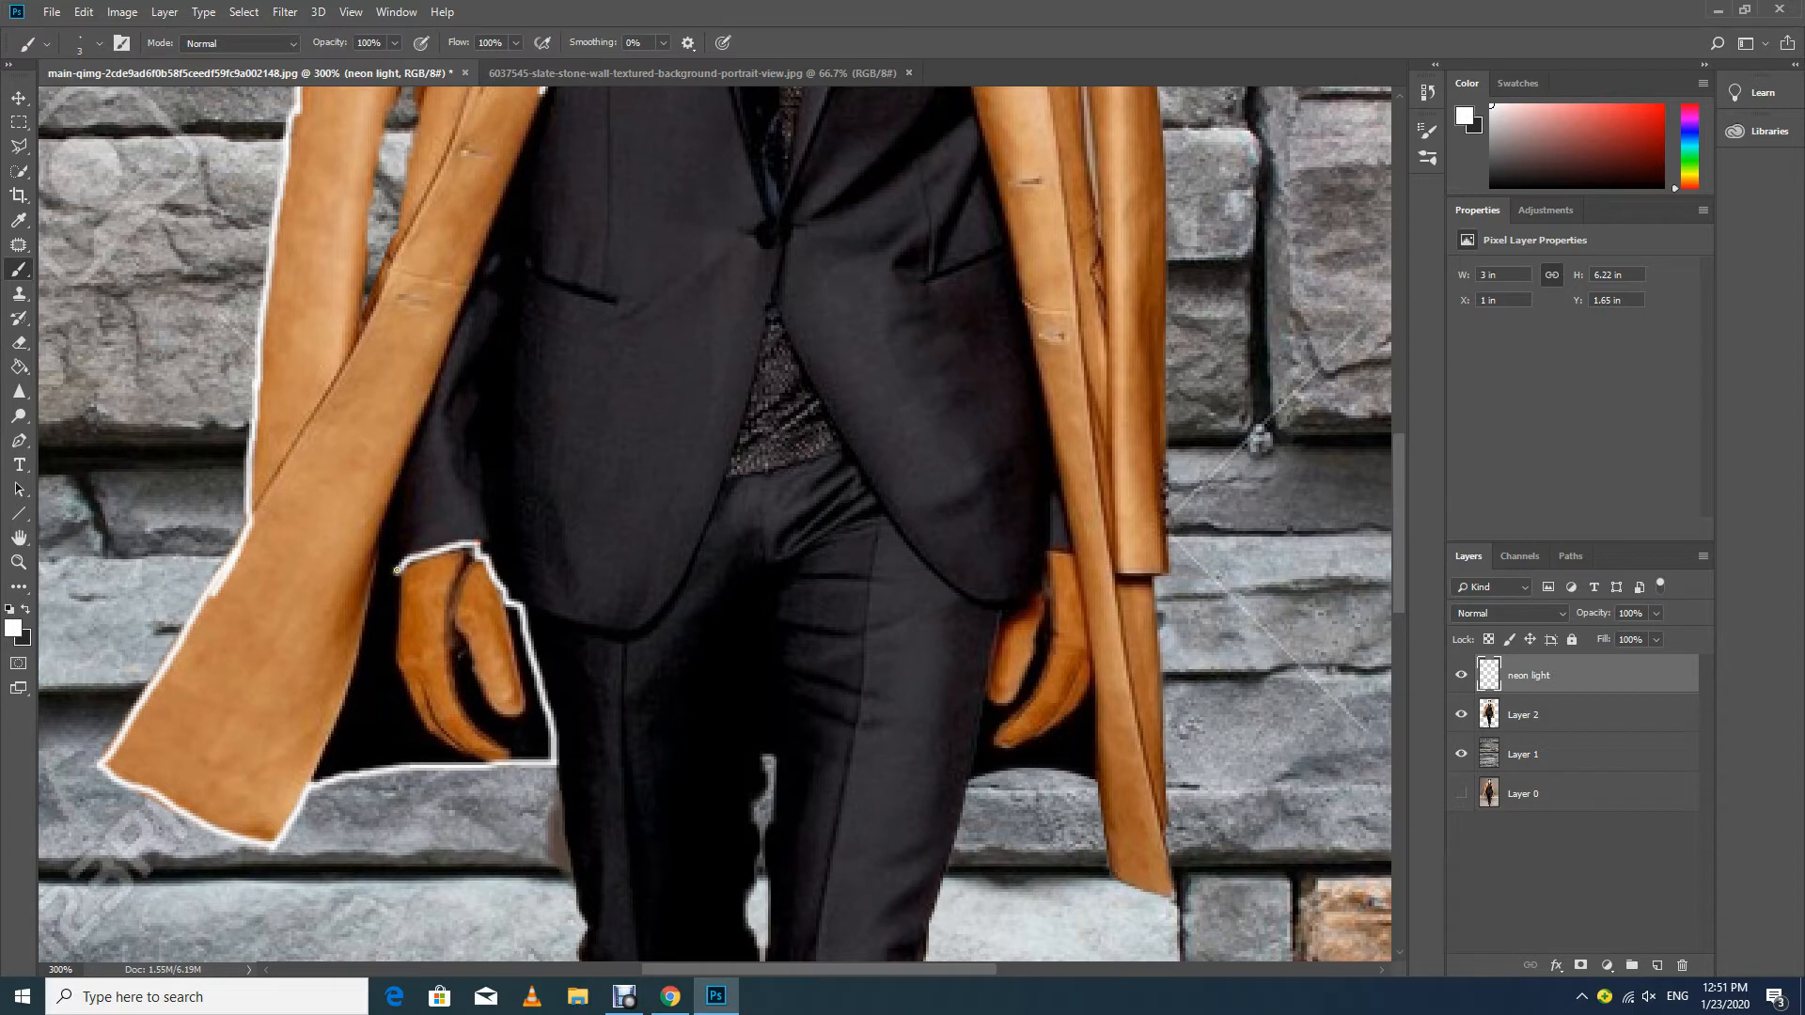
pyautogui.moveTo(389, 574)
pyautogui.mouseDown()
pyautogui.moveTo(380, 556)
pyautogui.moveTo(387, 609)
pyautogui.moveTo(341, 797)
pyautogui.mouseUp()
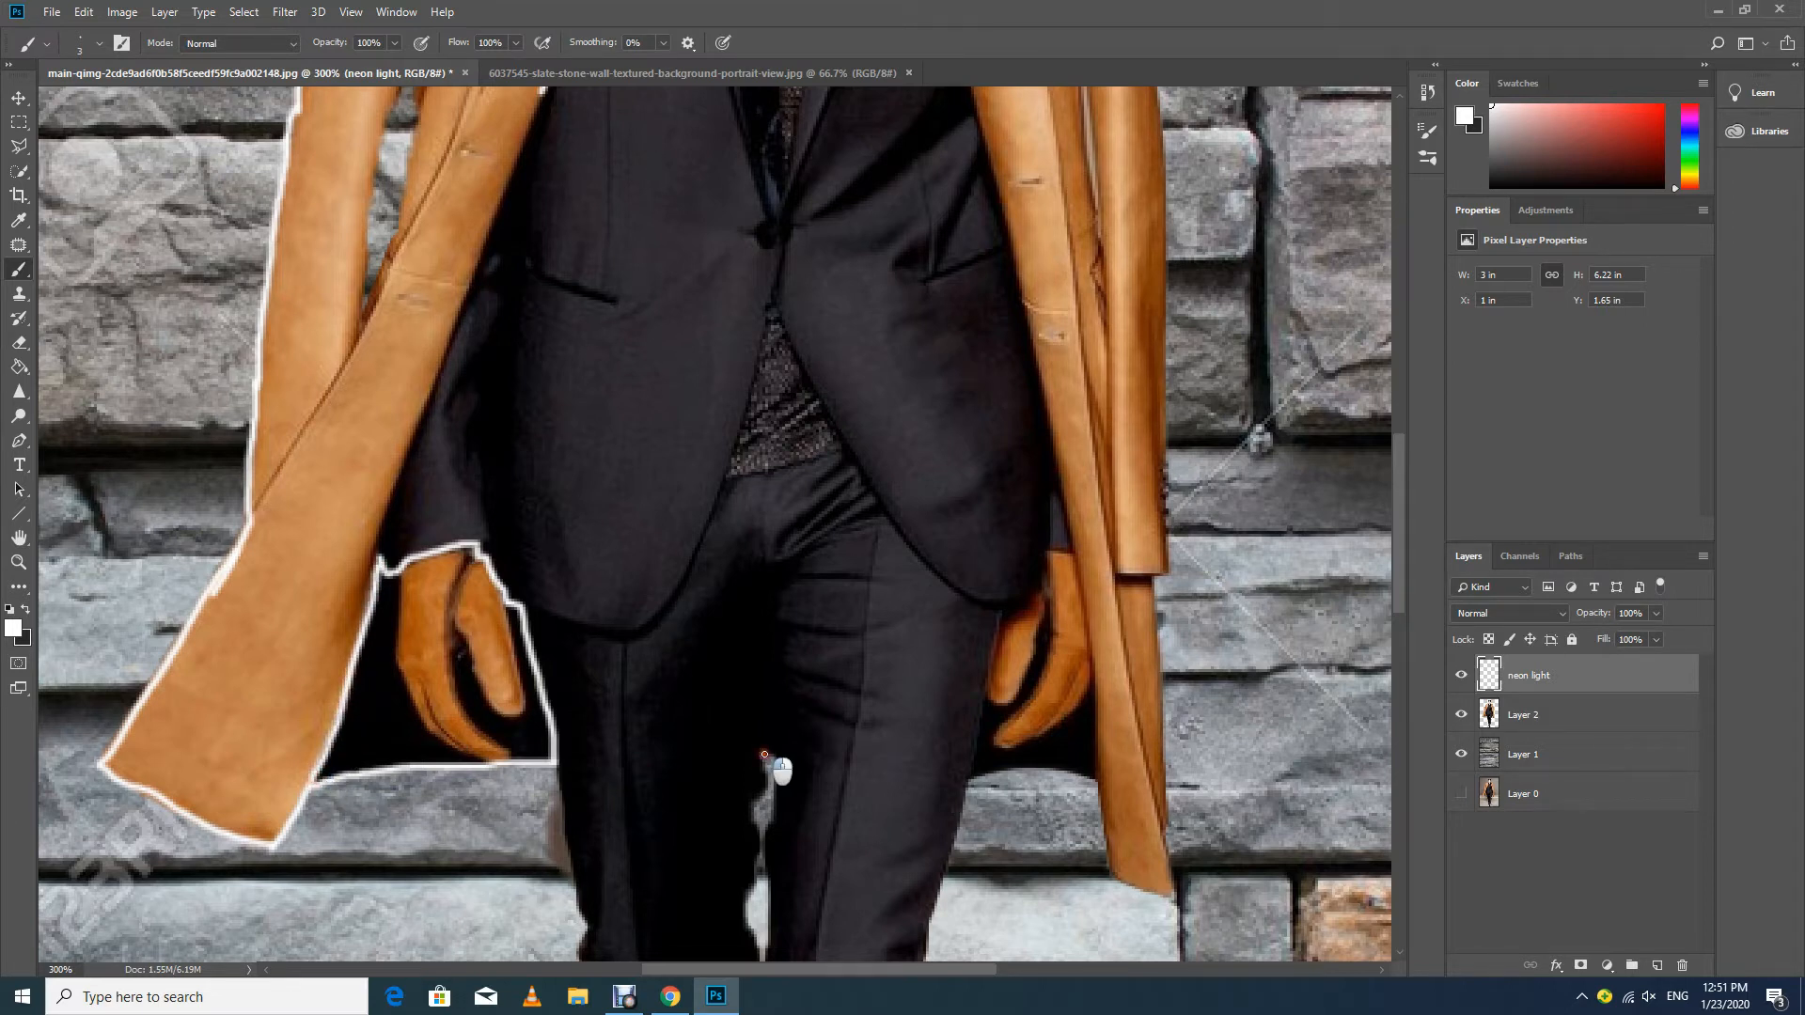
# Paint a small white triangle at the gap between the legs and outline the coat's right tail up to the cuff.
pyautogui.moveTo(774, 755)
pyautogui.mouseDown()
pyautogui.moveTo(764, 689)
pyautogui.moveTo(764, 758)
pyautogui.mouseUp()
pyautogui.moveTo(969, 780)
pyautogui.mouseDown()
pyautogui.moveTo(1098, 785)
pyautogui.moveTo(1109, 870)
pyautogui.moveTo(1174, 895)
pyautogui.moveTo(1156, 583)
pyautogui.mouseUp()
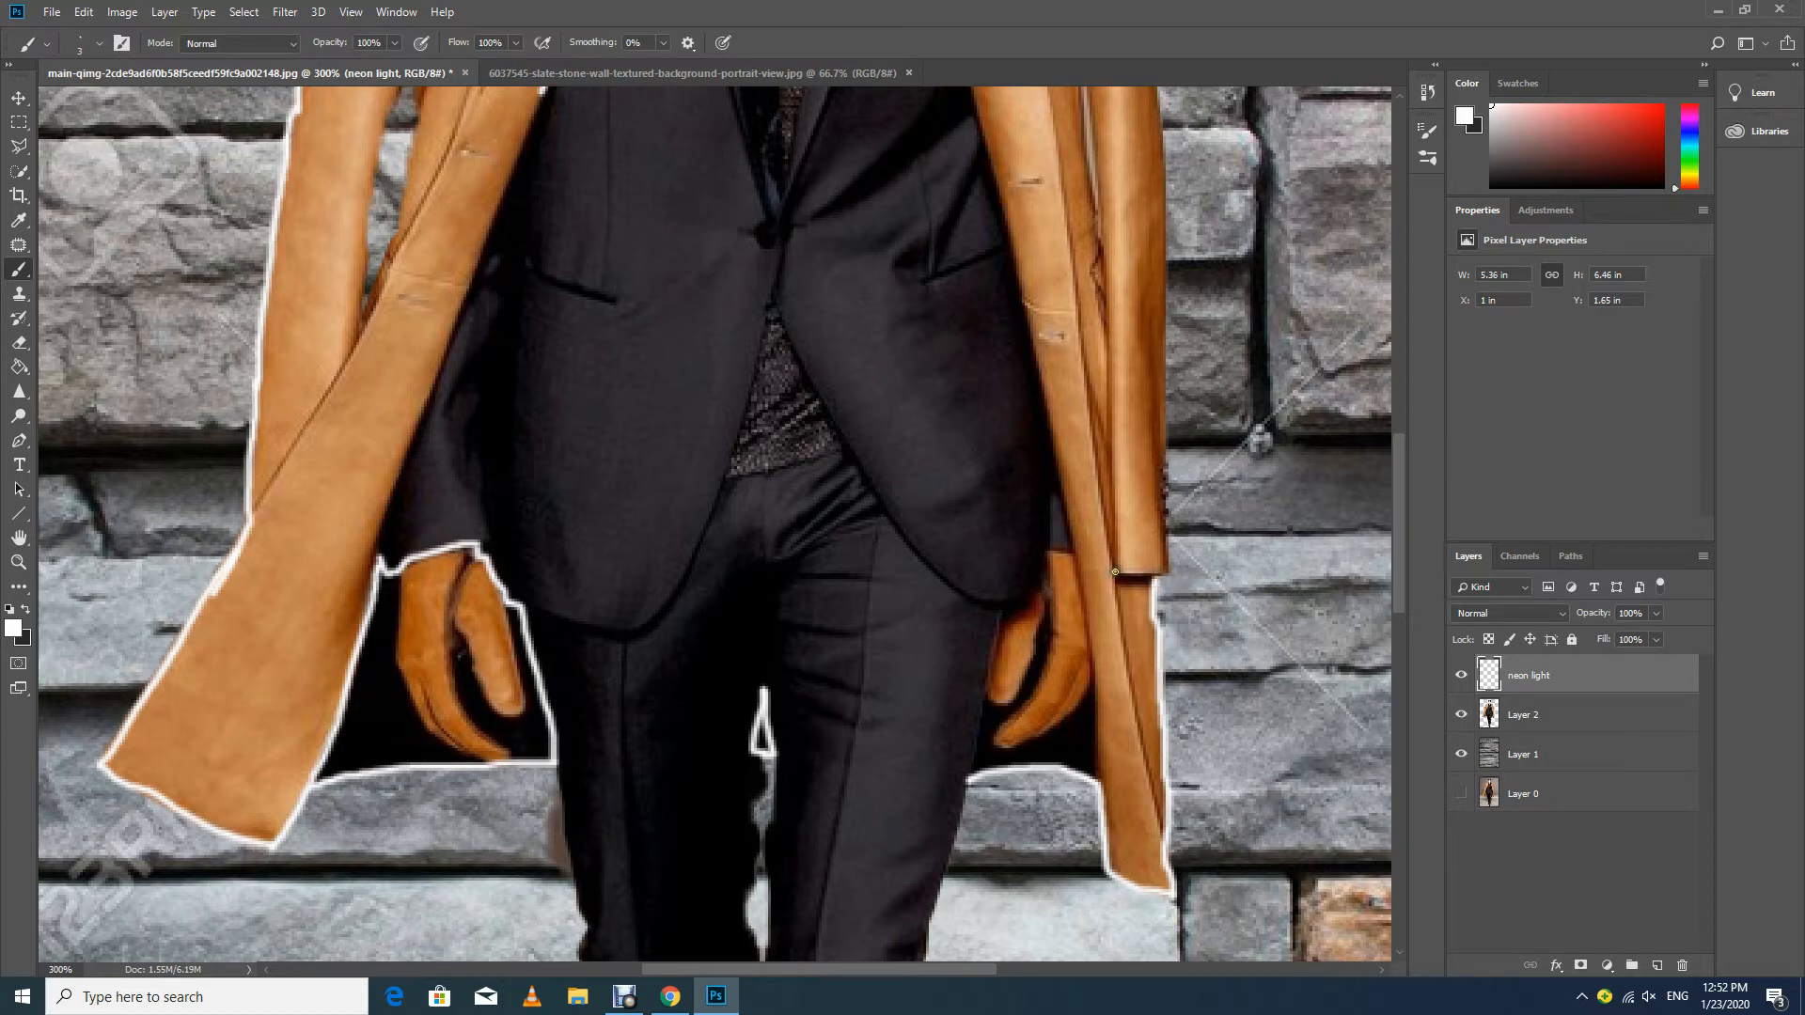
pyautogui.moveTo(1118, 573)
pyautogui.mouseDown()
pyautogui.moveTo(1166, 575)
pyautogui.moveTo(1154, 587)
pyautogui.mouseUp()
# Trace the lower outer edge of the right sleeve and mark its cuff buttons with white dots.
pyautogui.moveTo(1158, 87); pyautogui.dragTo(1165, 459)
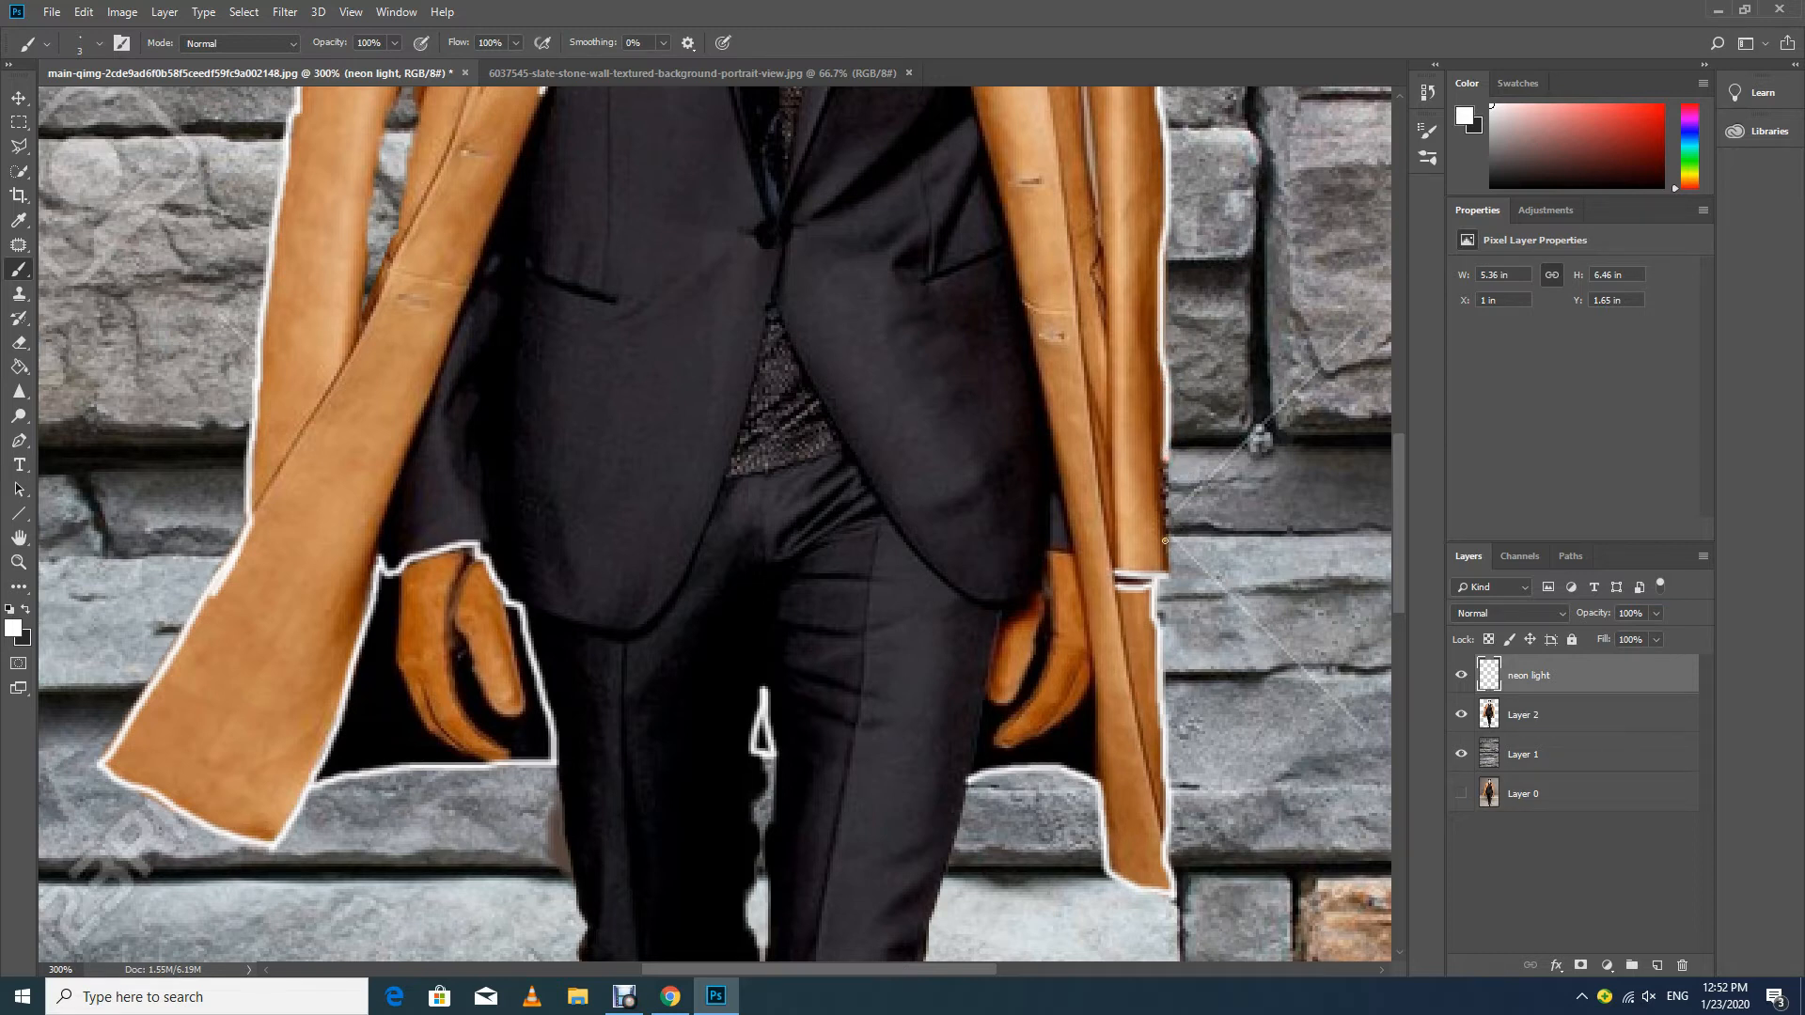
pyautogui.moveTo(1168, 535); pyautogui.dragTo(1170, 579)
pyautogui.hotkey('ctrl', 'z')
pyautogui.moveTo(1163, 490); pyautogui.dragTo(1173, 493)
# Paint a long white line up the inside of the lower right sleeve and add three short dashes beside it.
pyautogui.moveTo(1160, 569); pyautogui.dragTo(1131, 170)
pyautogui.scroll(1, 1152, 471)
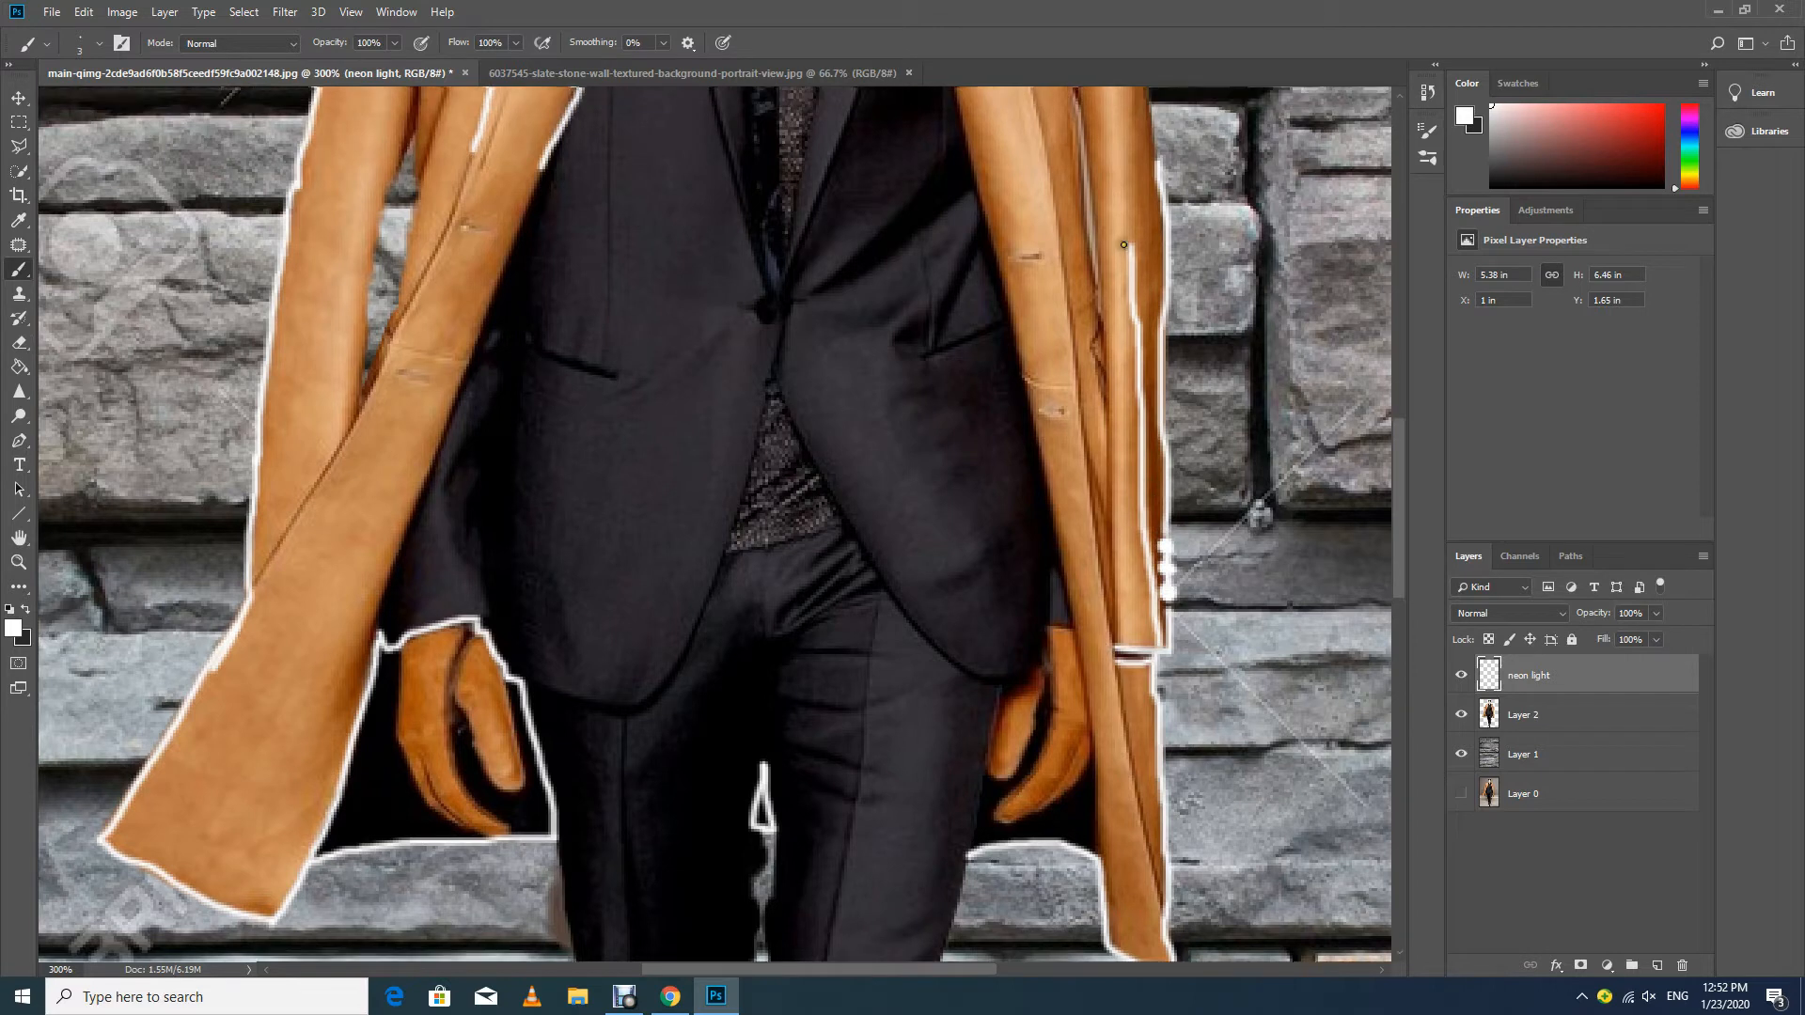
pyautogui.moveTo(1113, 132); pyautogui.dragTo(1114, 209)
pyautogui.moveTo(1124, 418); pyautogui.dragTo(1126, 531)
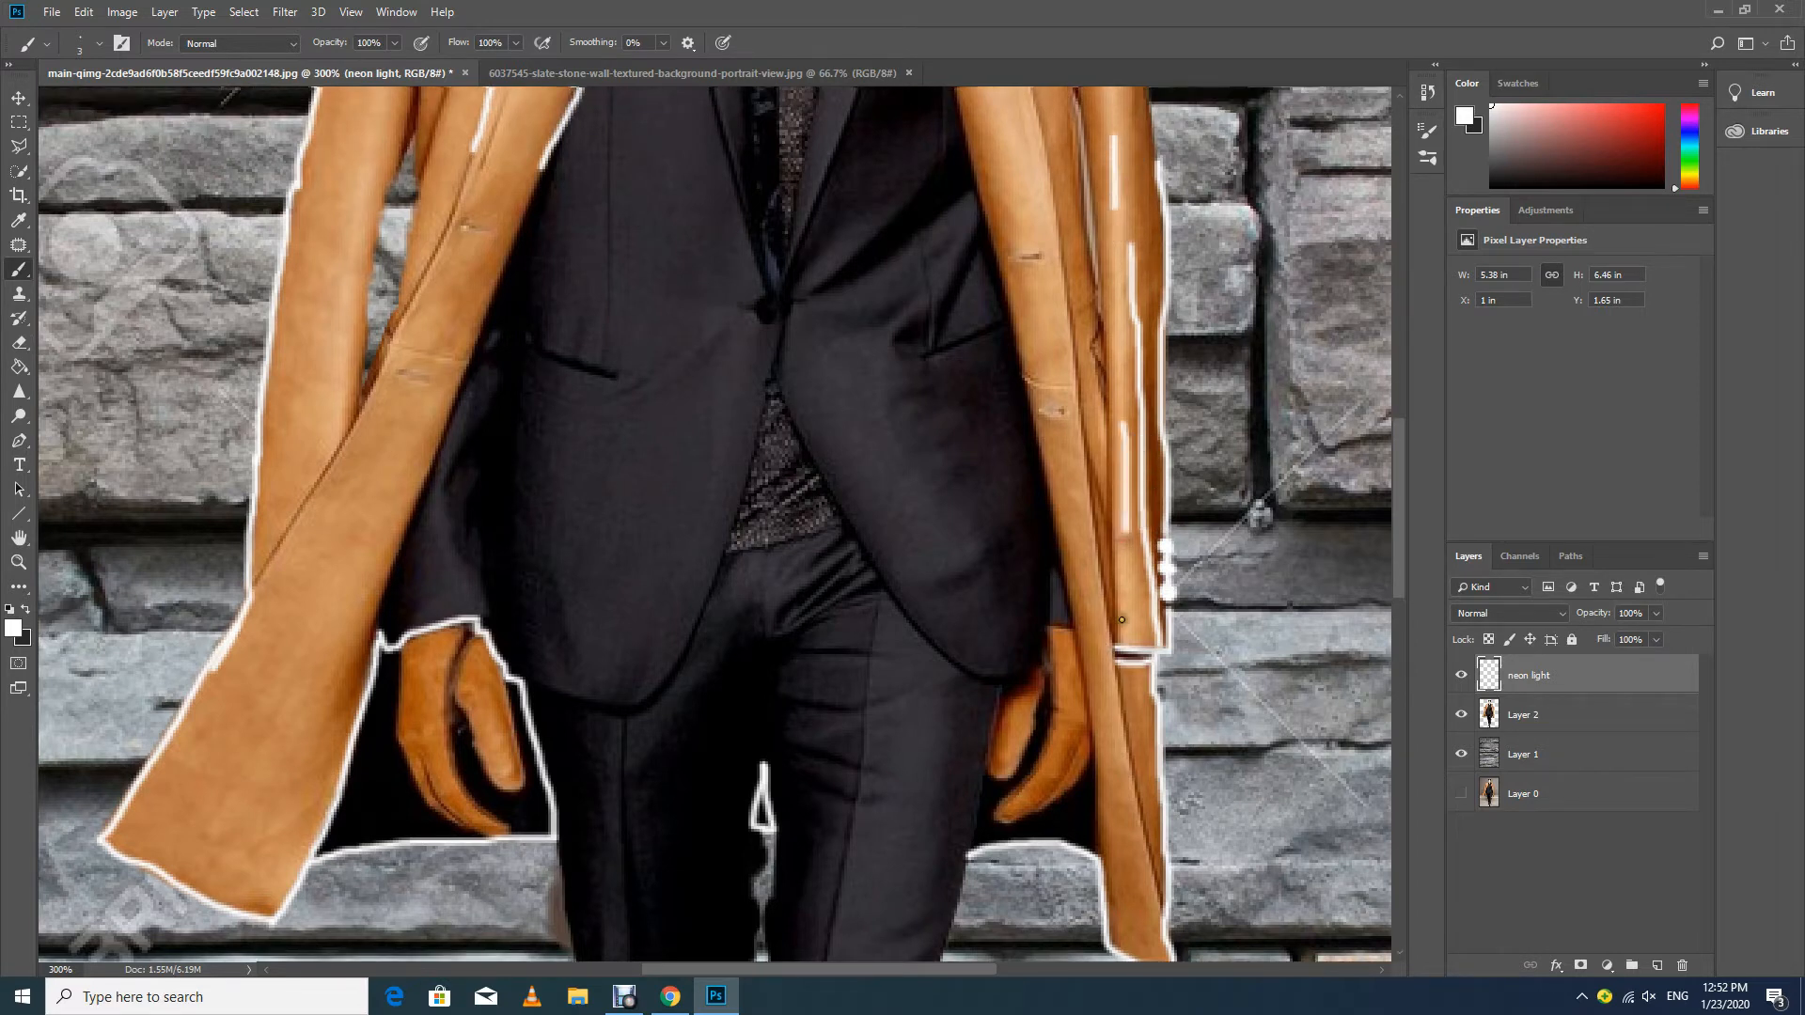
pyautogui.moveTo(1129, 598); pyautogui.dragTo(1128, 643)
# Outline the upper outer edge of the right sleeve, the right shoulder and the armhole seam in white.
pyautogui.scroll(10, 1089, 386)
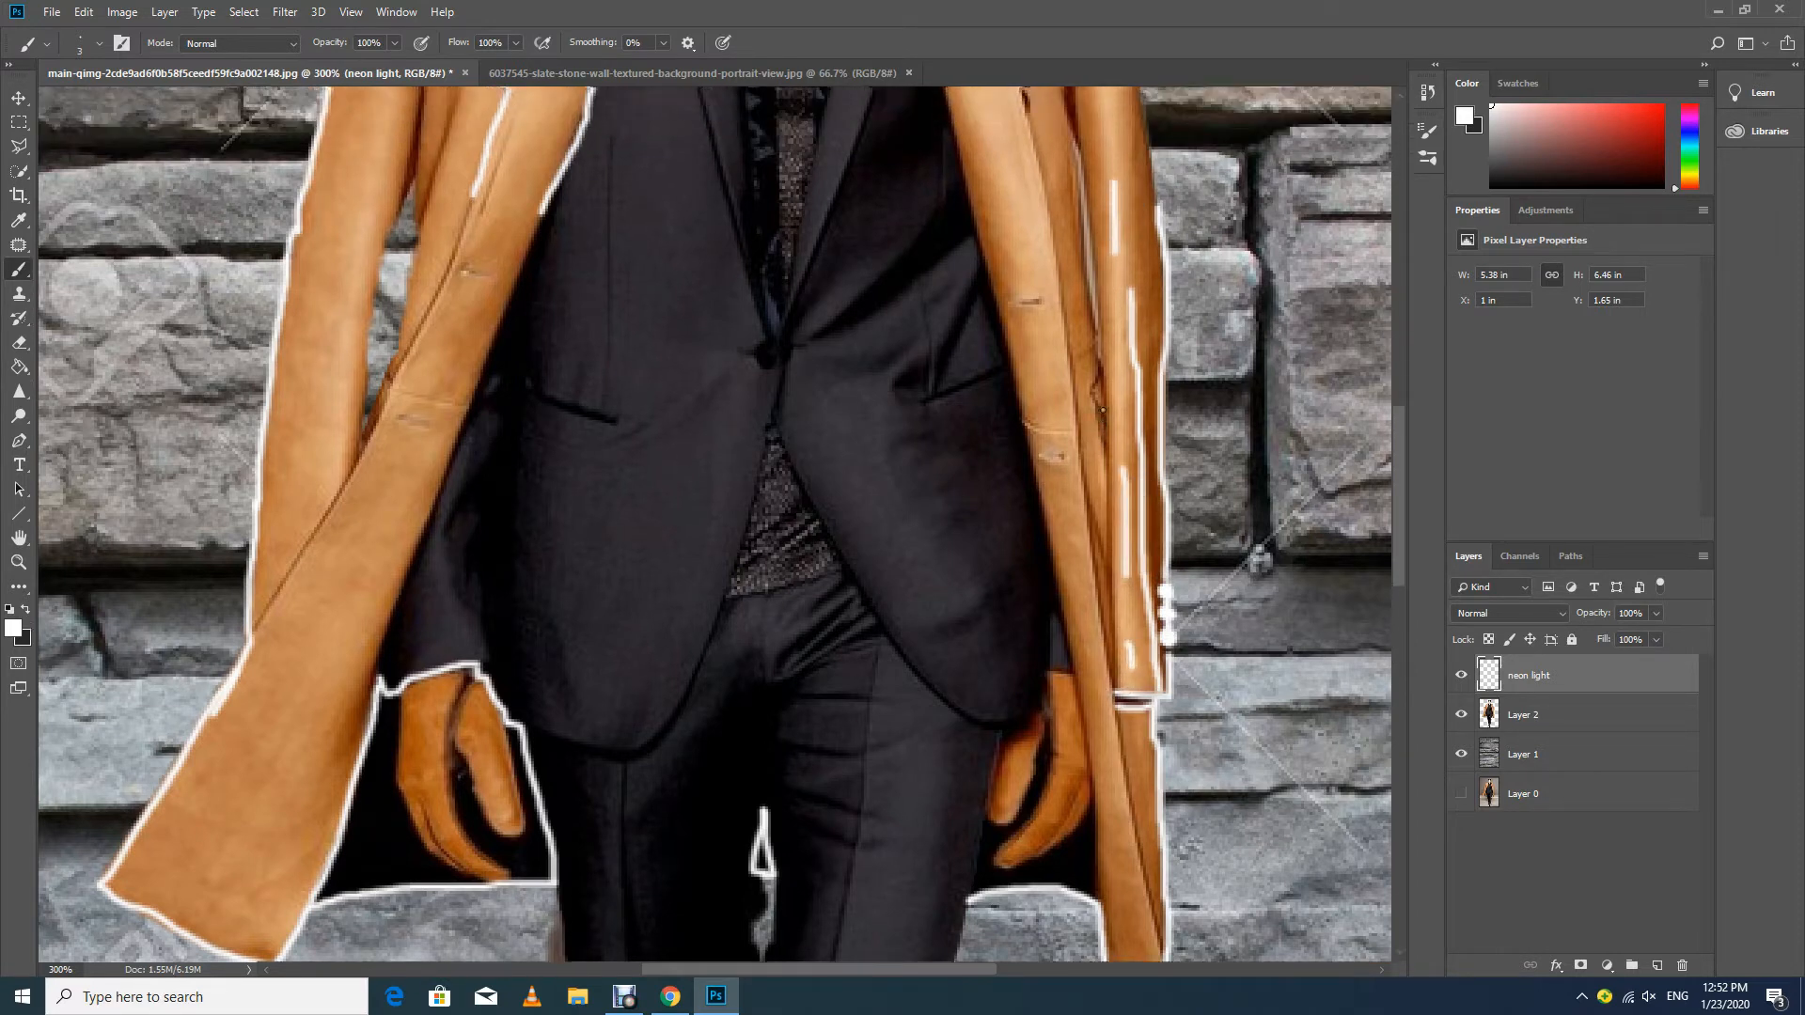
pyautogui.scroll(10, 1103, 414)
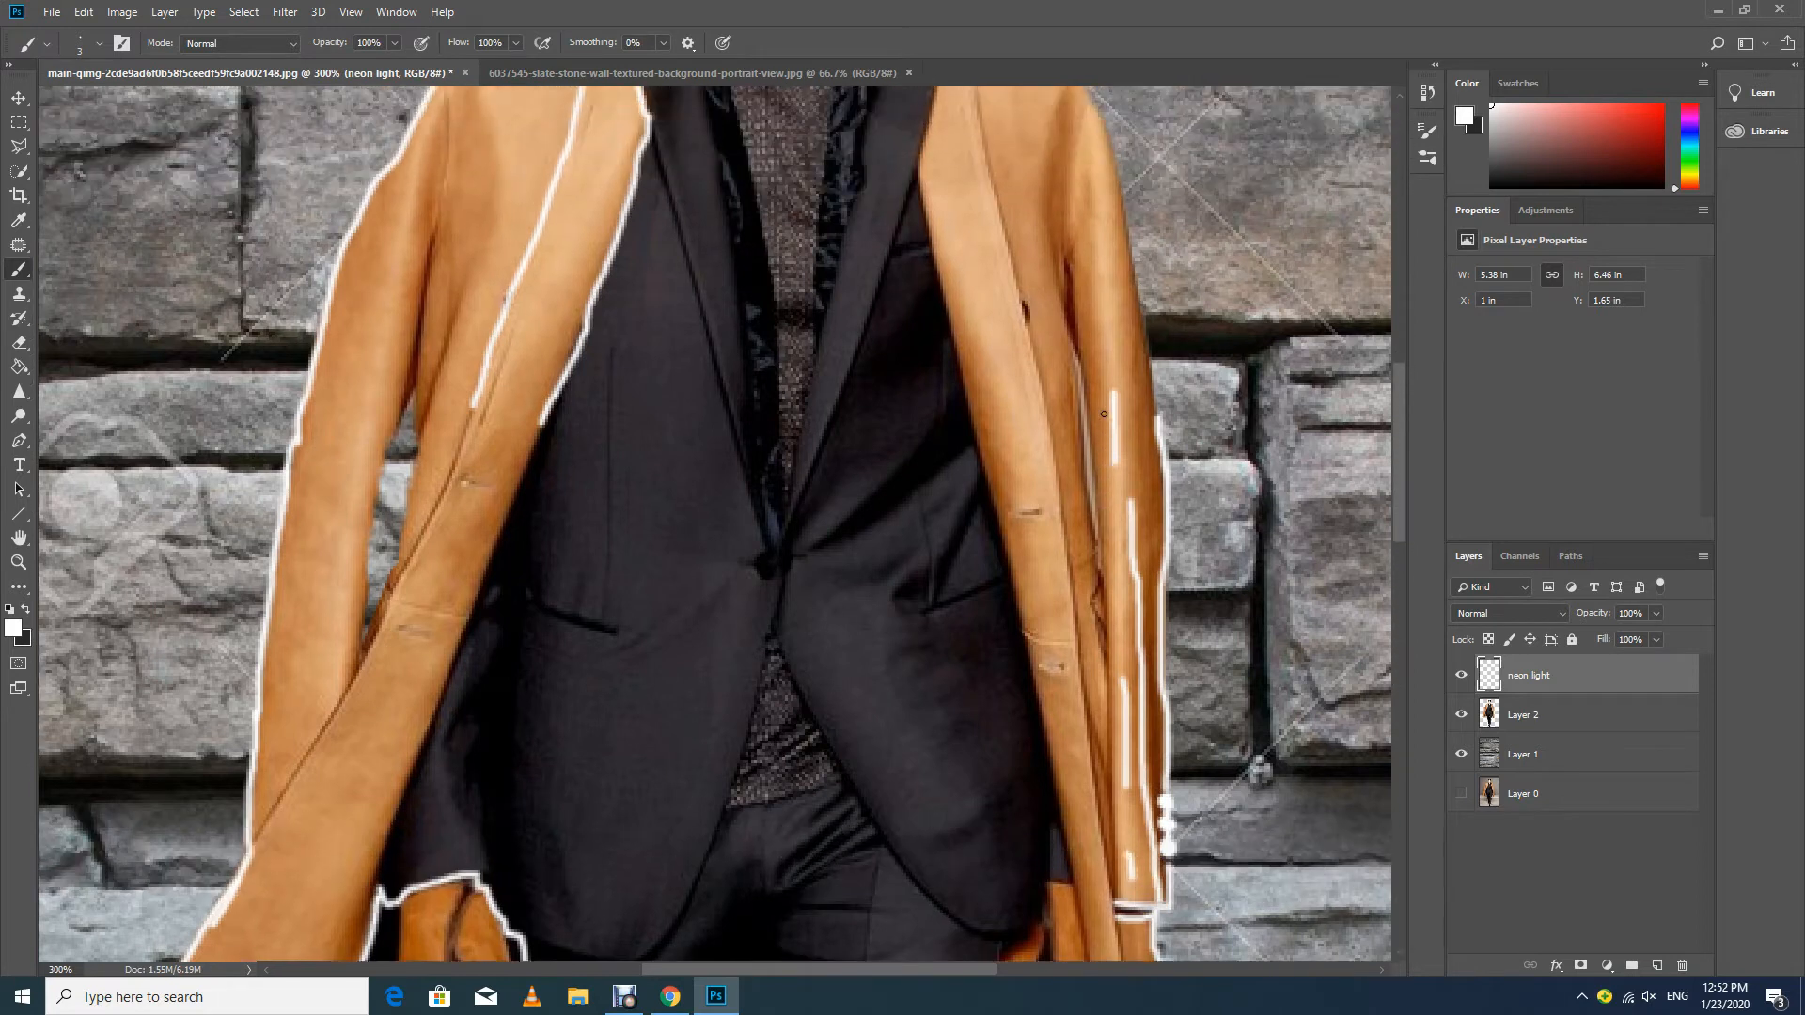
pyautogui.scroll(-1, 1073, 284)
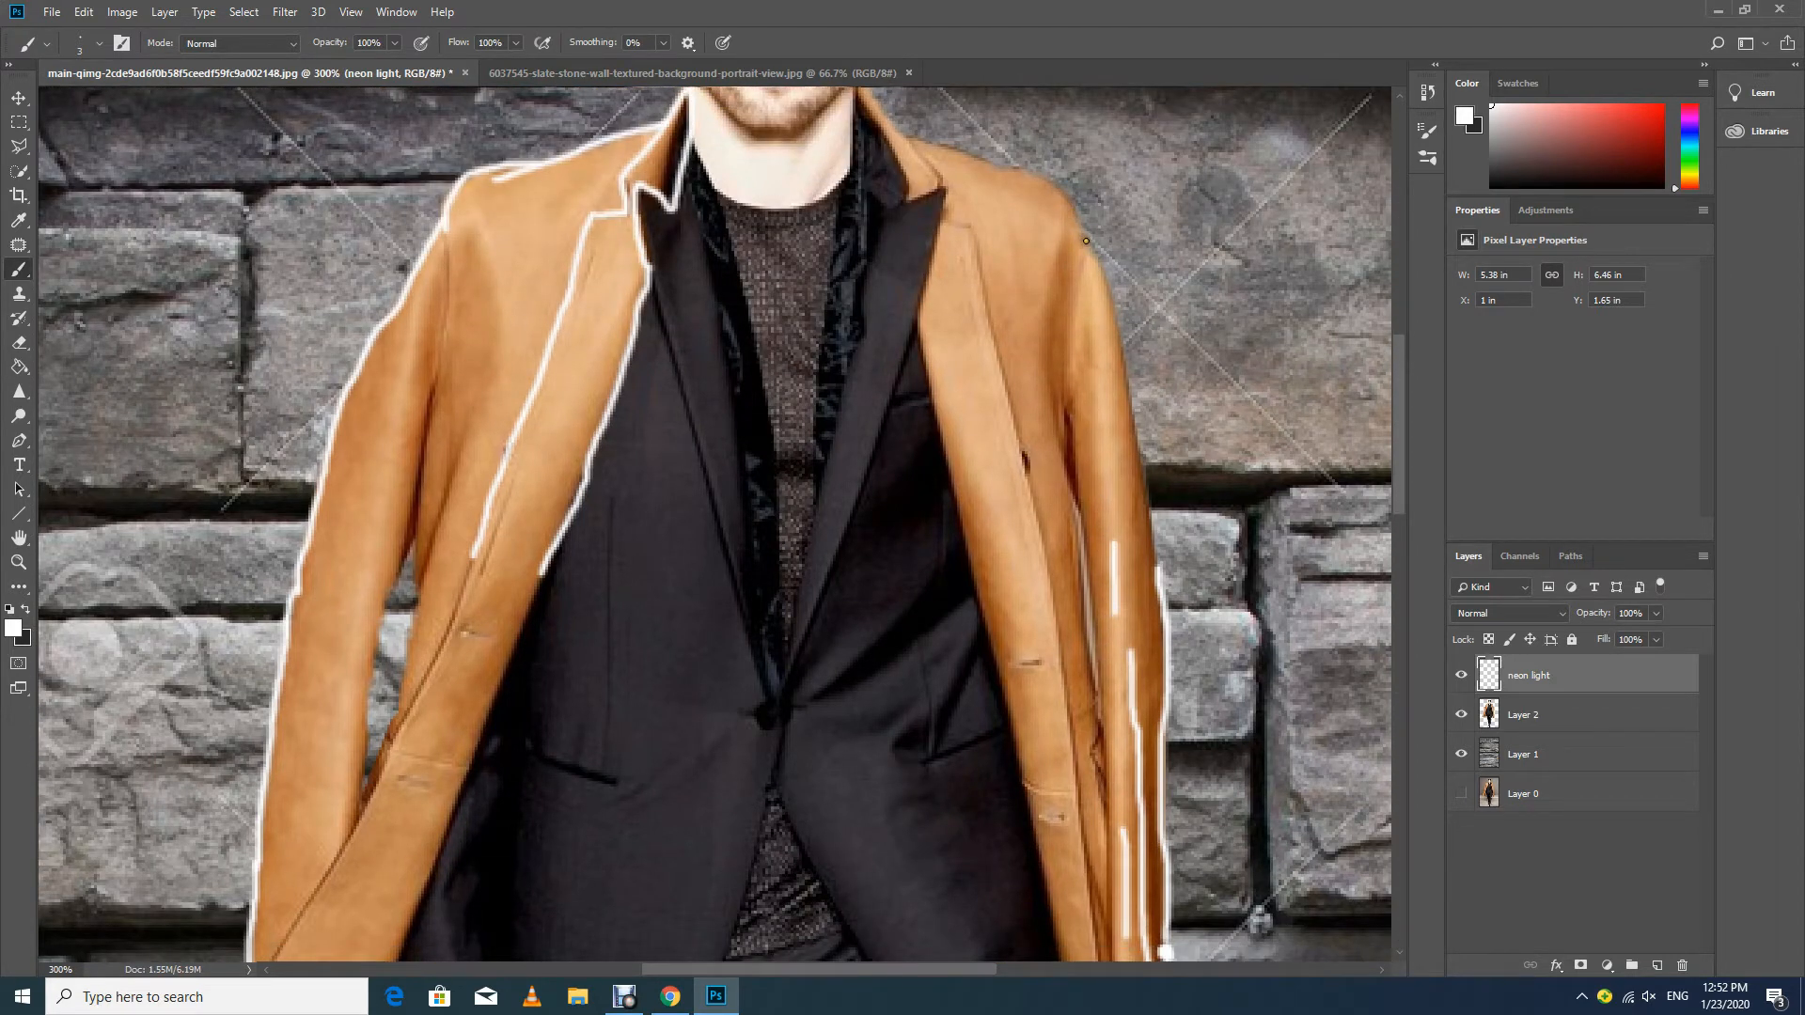
pyautogui.moveTo(1085, 241); pyautogui.dragTo(1157, 571)
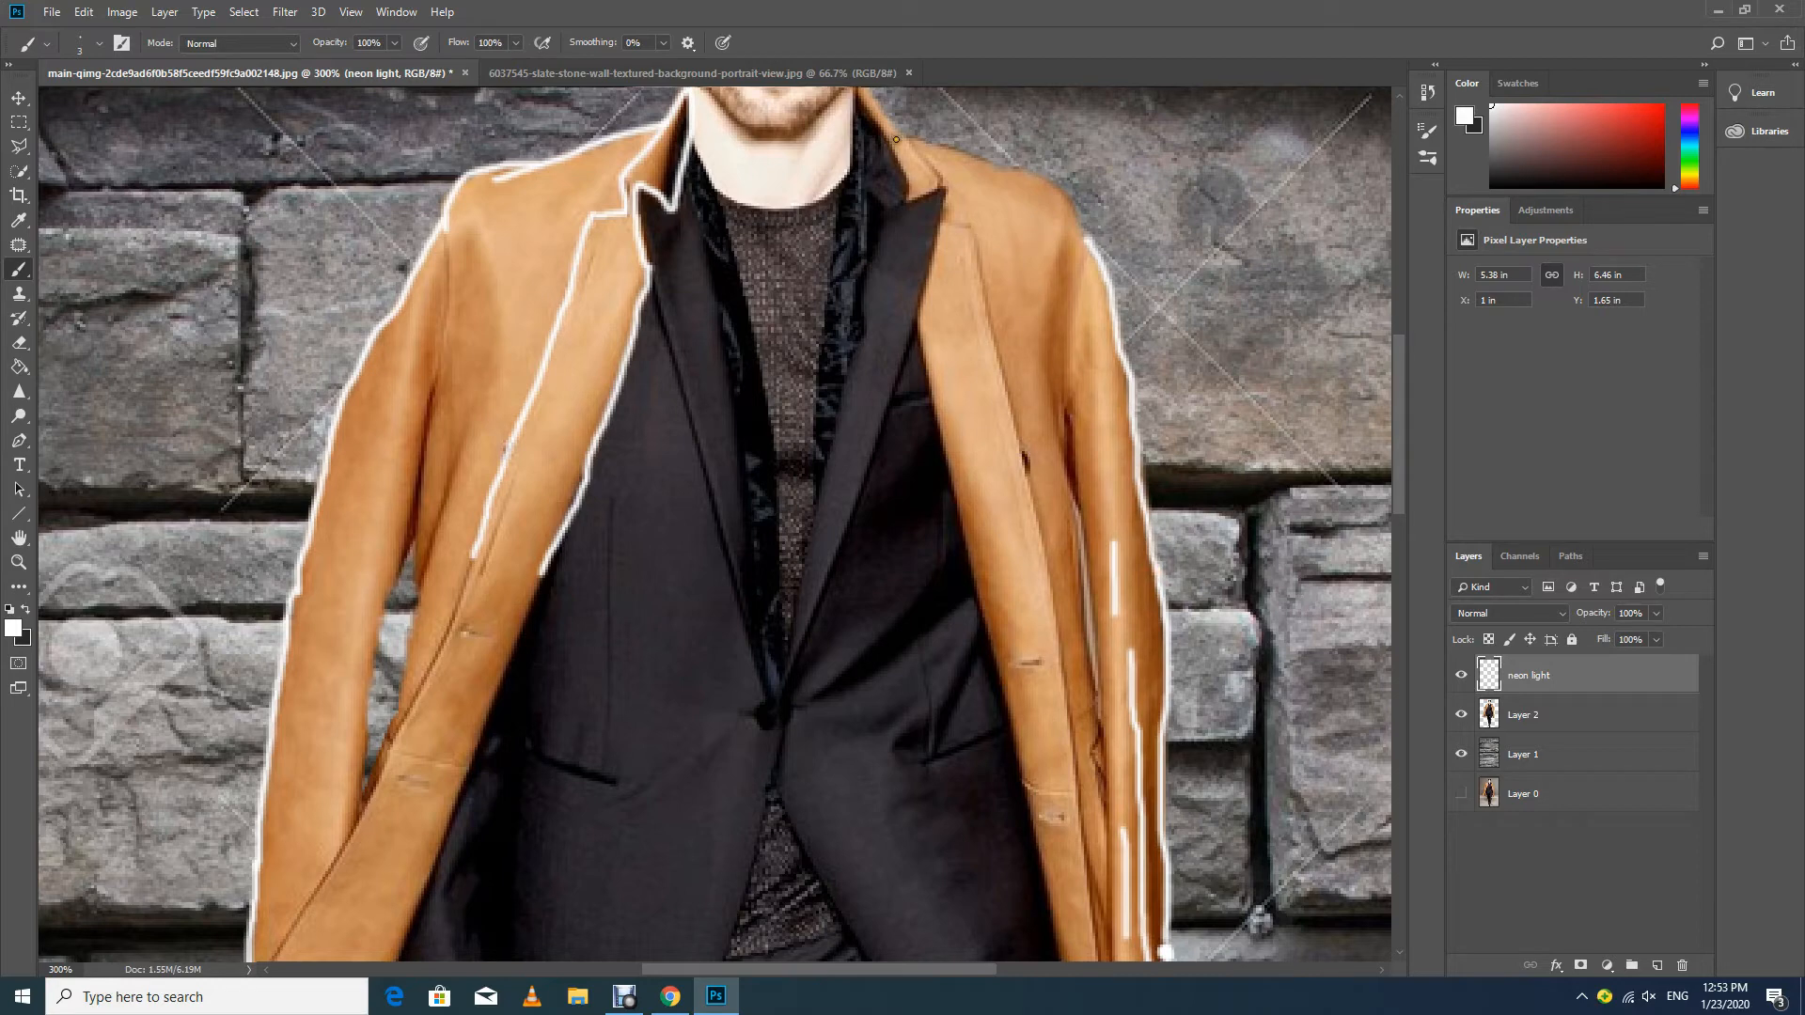
pyautogui.moveTo(909, 134)
pyautogui.mouseDown()
pyautogui.moveTo(1019, 184)
pyautogui.moveTo(1000, 170)
pyautogui.moveTo(1040, 175)
pyautogui.moveTo(1068, 207)
pyautogui.moveTo(1086, 248)
pyautogui.moveTo(1063, 402)
pyautogui.mouseUp()
# Trace both edges of the coat's right collar and the upper edge of the right lapel in white.
pyautogui.scroll(10, 899, 117)
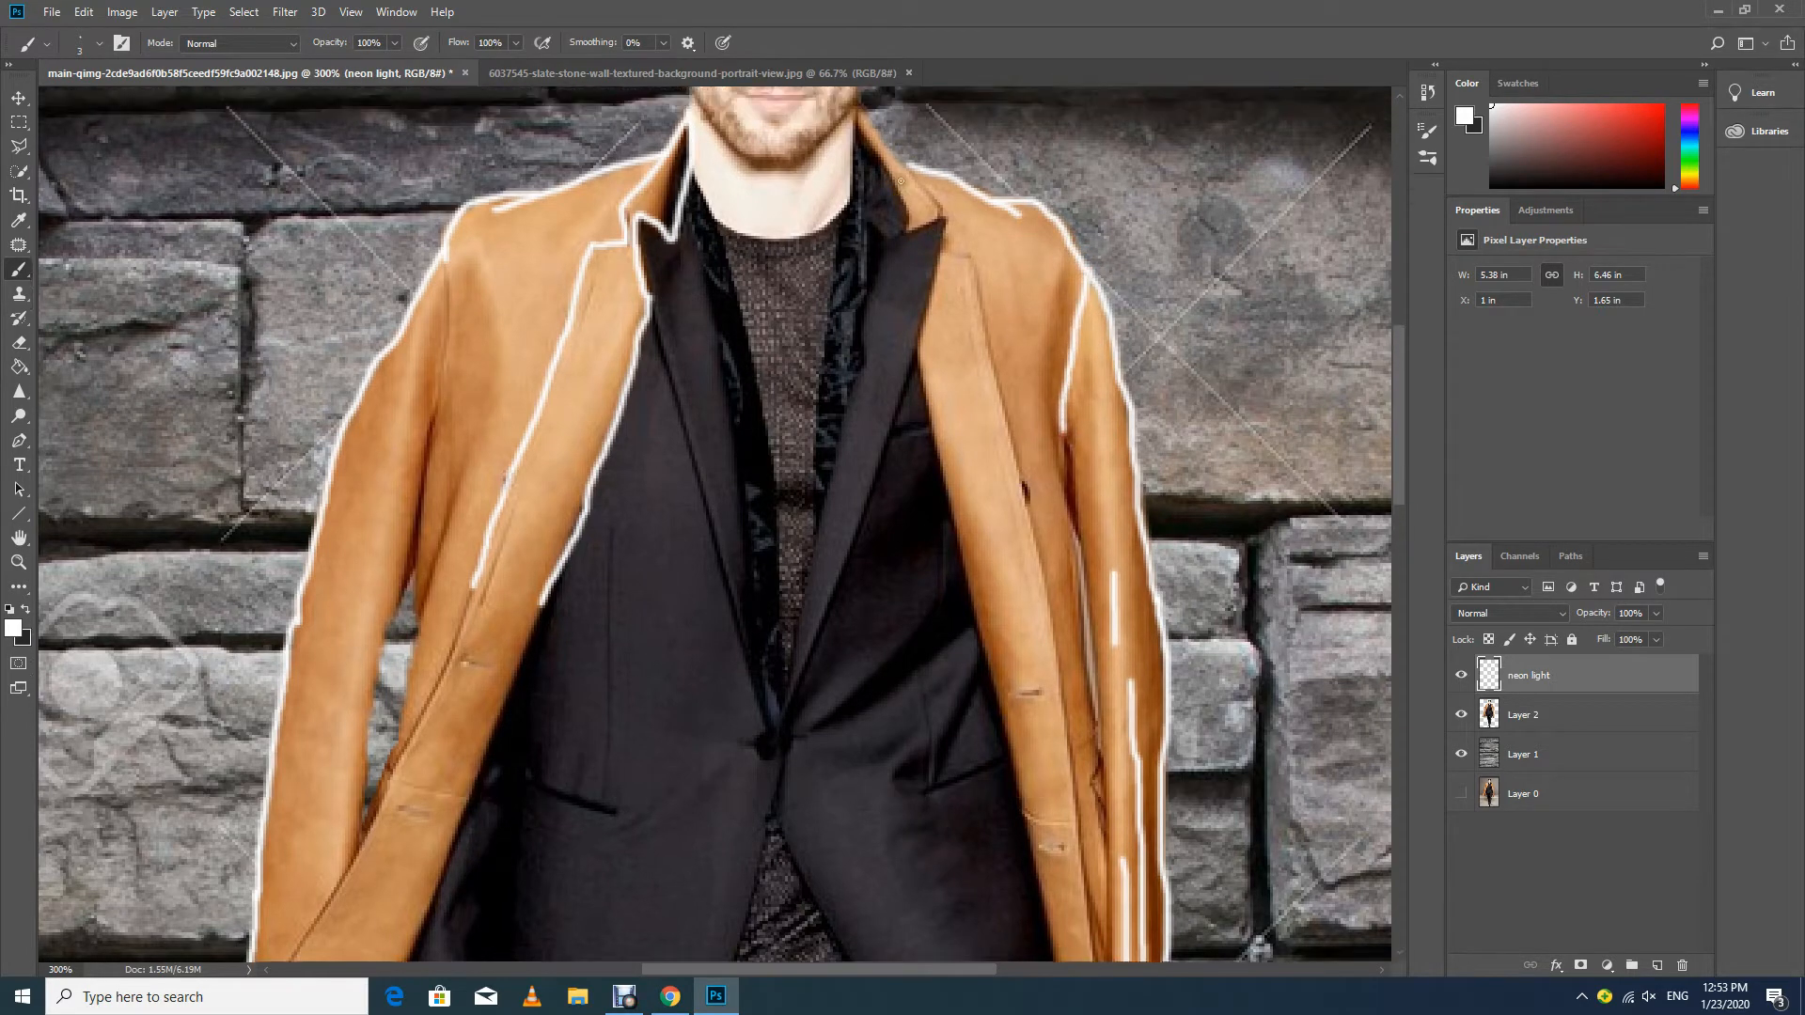
pyautogui.scroll(1, 726, 324)
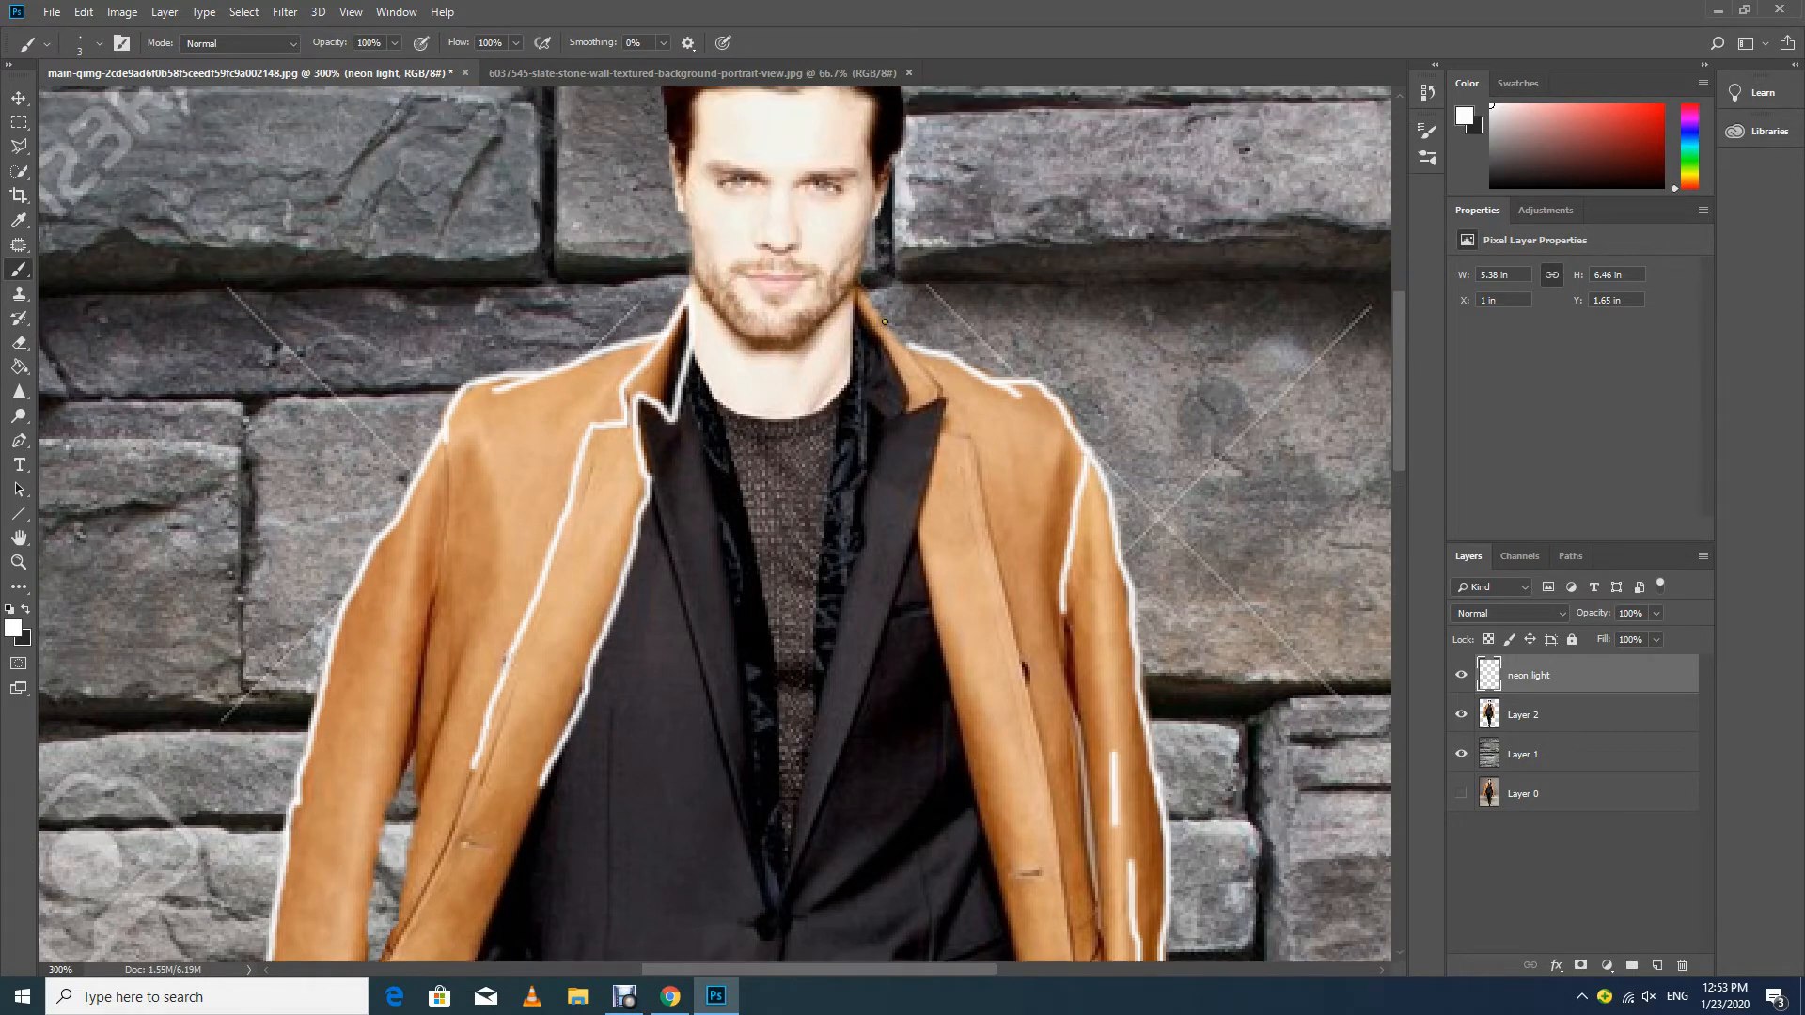
pyautogui.moveTo(858, 290)
pyautogui.mouseDown()
pyautogui.moveTo(901, 415)
pyautogui.moveTo(947, 395)
pyautogui.mouseUp()
pyautogui.moveTo(859, 288); pyautogui.dragTo(893, 339)
pyautogui.moveTo(948, 402); pyautogui.dragTo(916, 527)
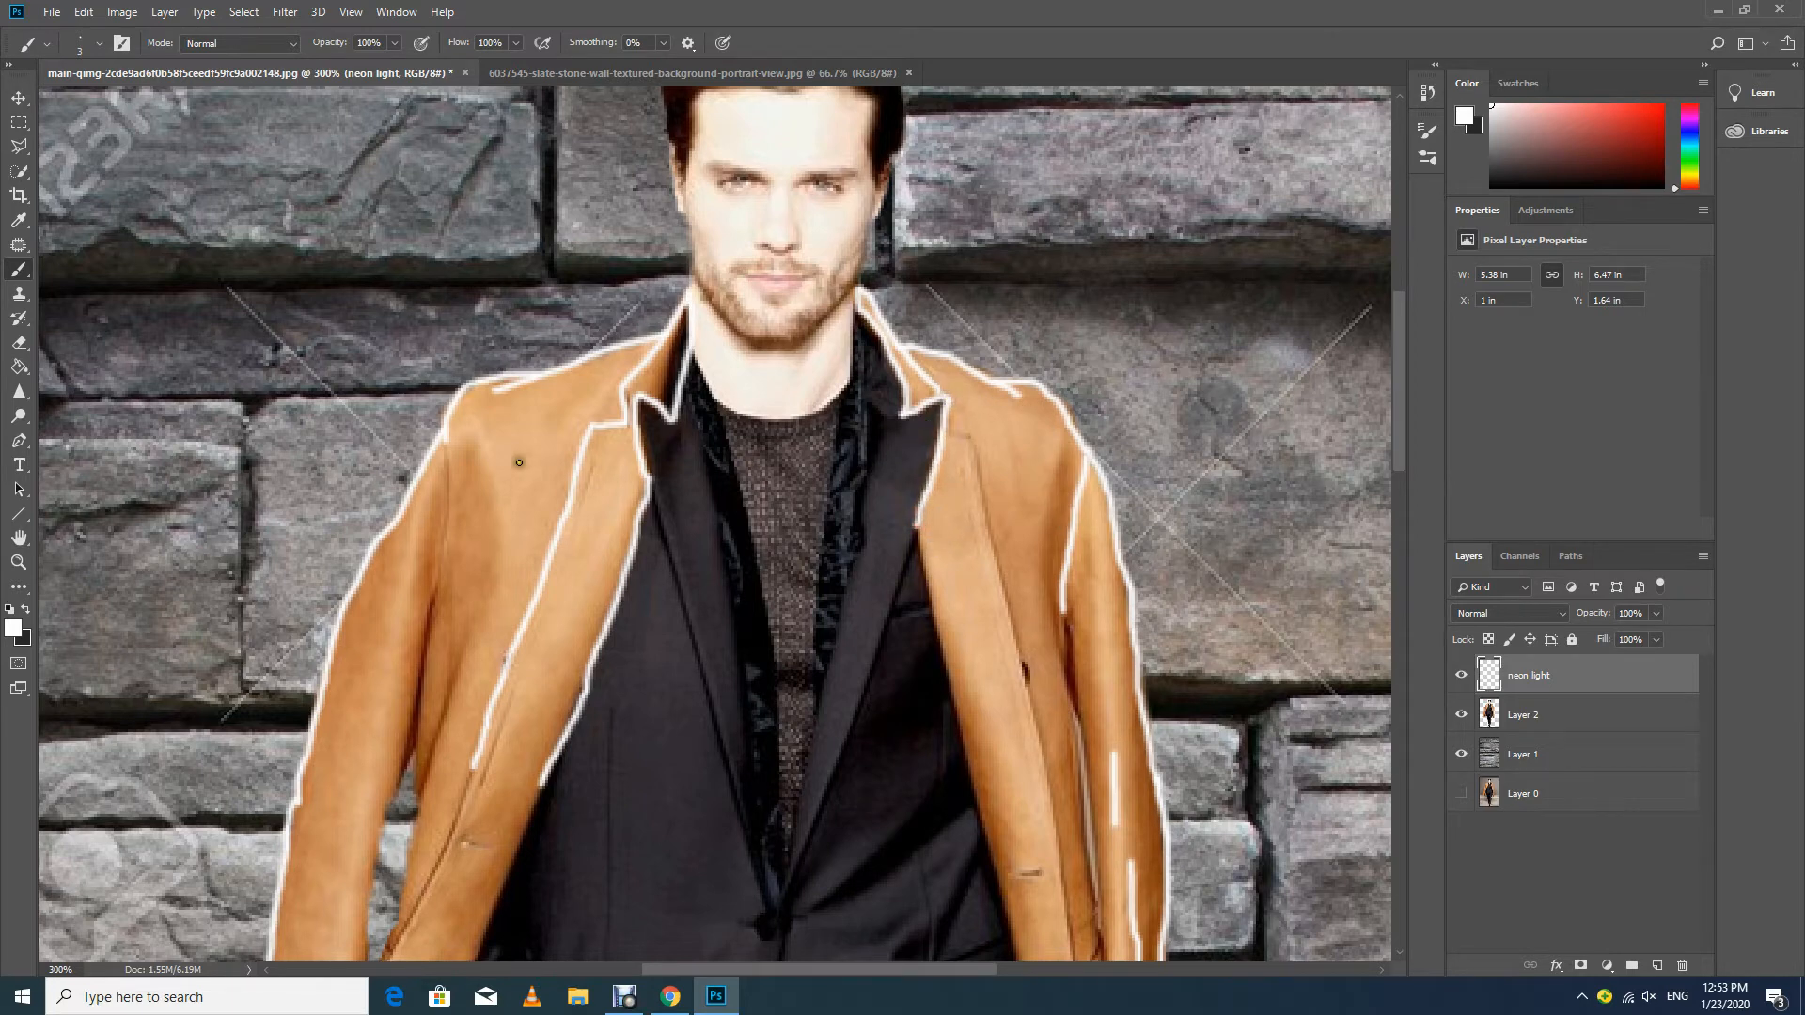
# Paint white lines along the left armhole seam, lengthwise down the left sleeve and along the sleeve's inner edge.
pyautogui.scroll(-5, 518, 462)
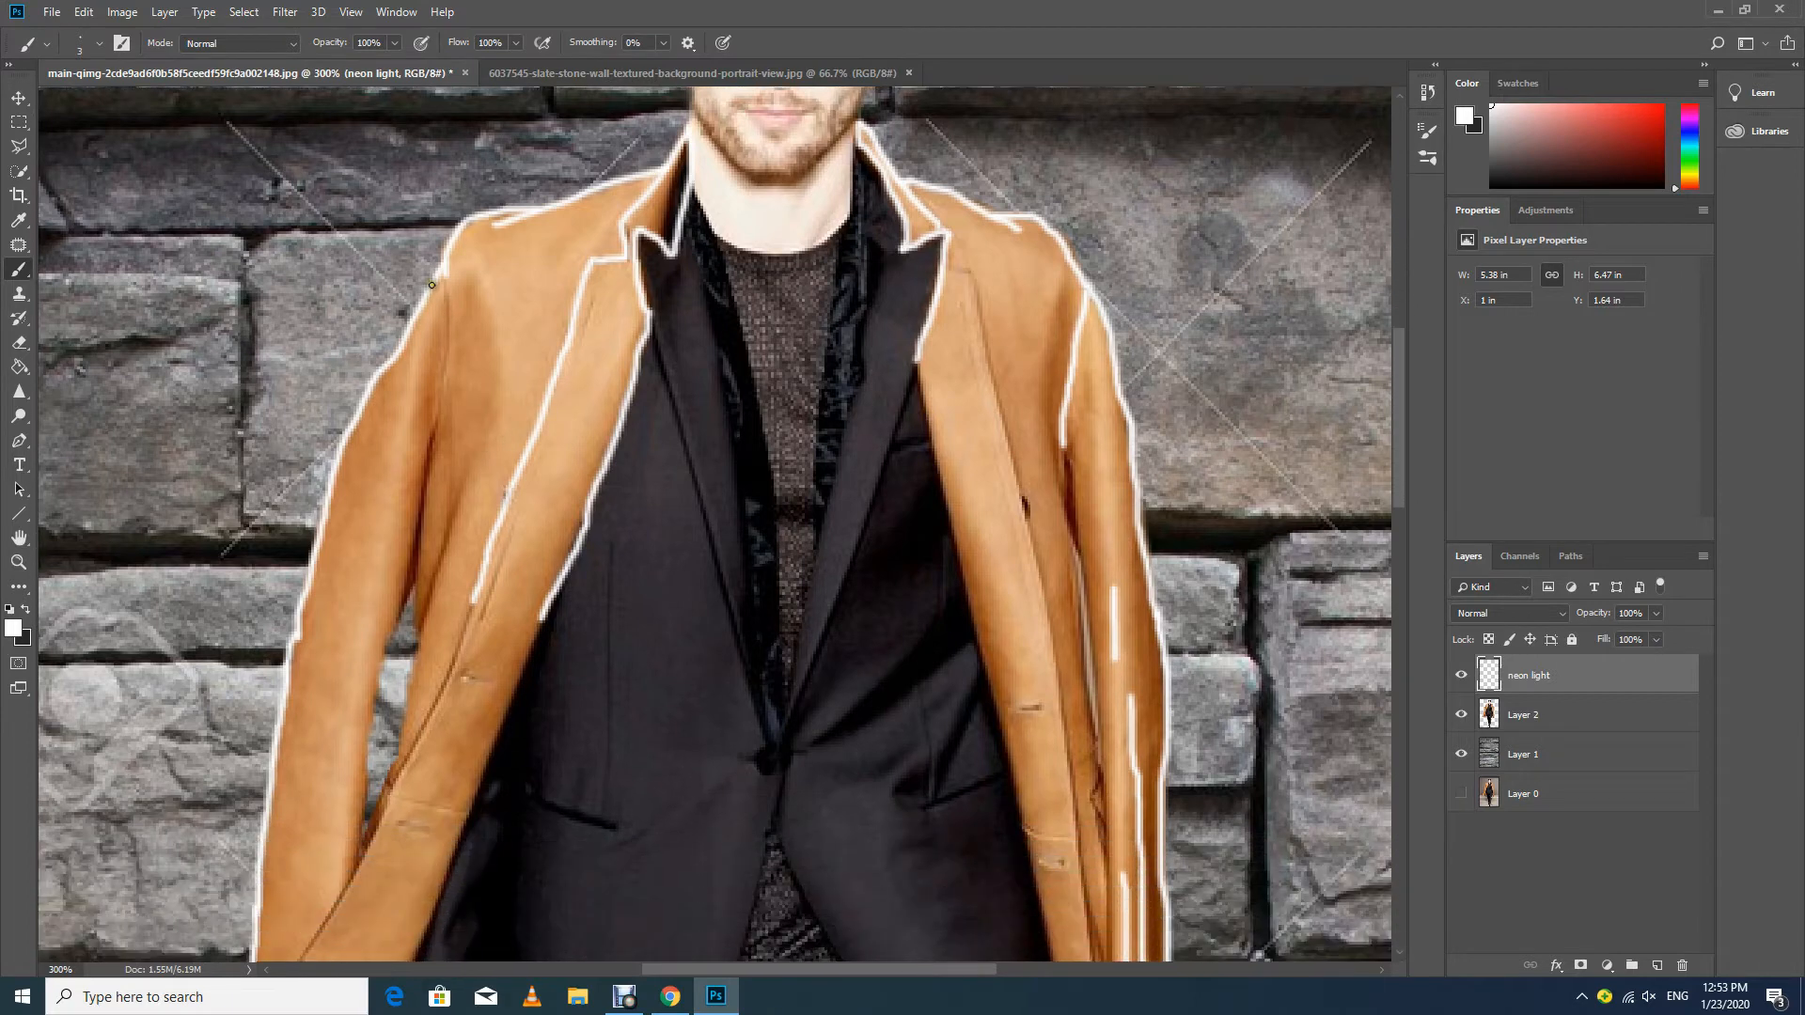
pyautogui.scroll(-1, 437, 267)
pyautogui.moveTo(444, 253); pyautogui.dragTo(433, 415)
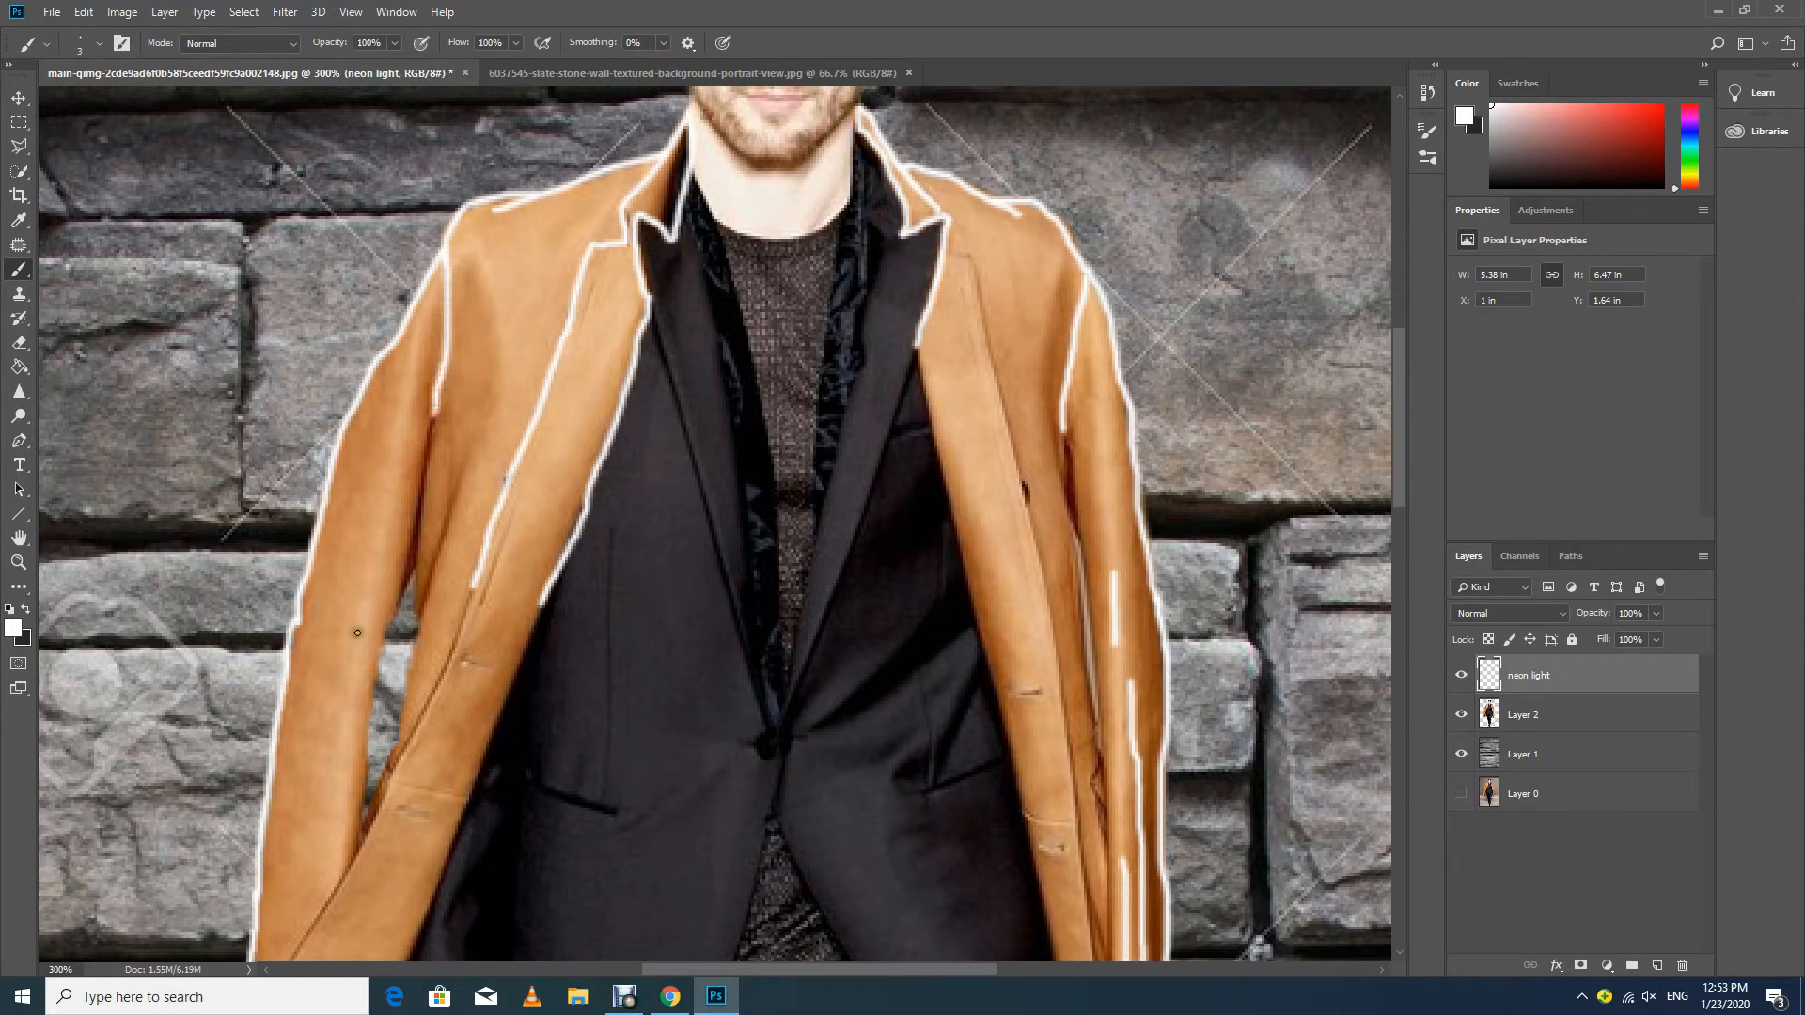
pyautogui.moveTo(425, 310); pyautogui.dragTo(354, 673)
pyautogui.scroll(-2, 354, 706)
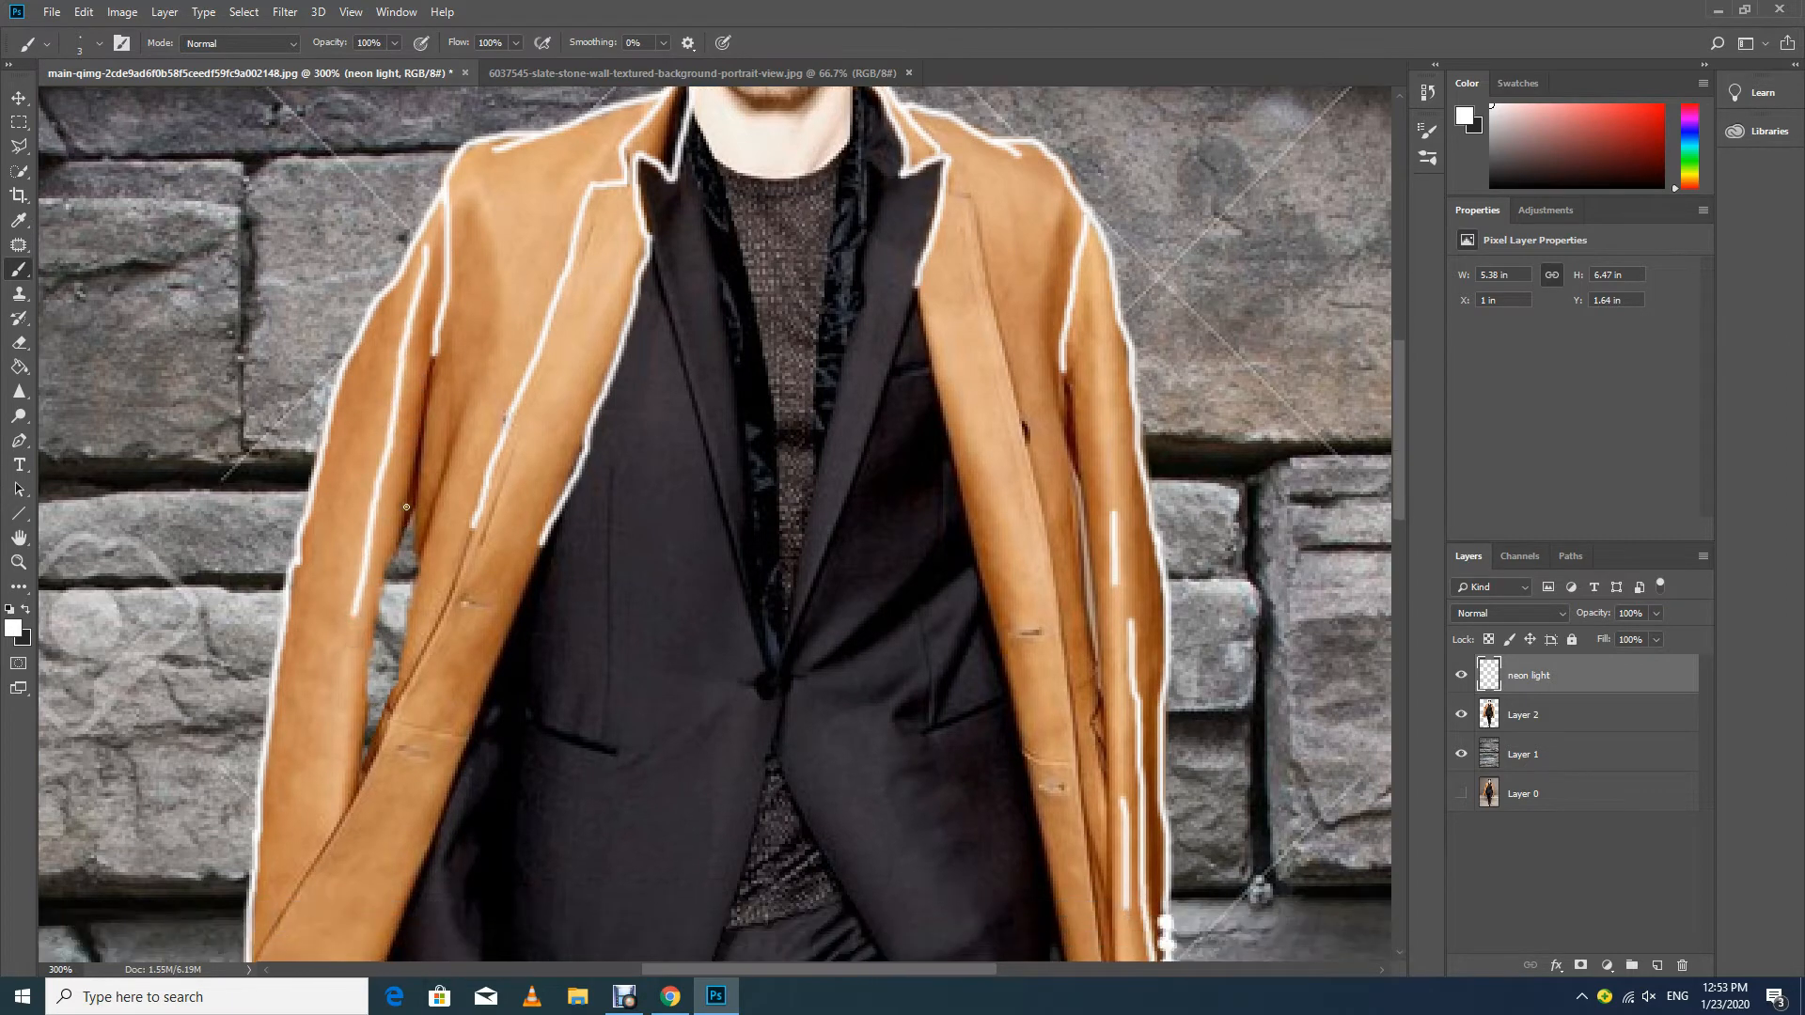
pyautogui.moveTo(433, 356)
pyautogui.mouseDown()
pyautogui.moveTo(374, 617)
pyautogui.moveTo(362, 777)
pyautogui.moveTo(364, 741)
pyautogui.mouseUp()
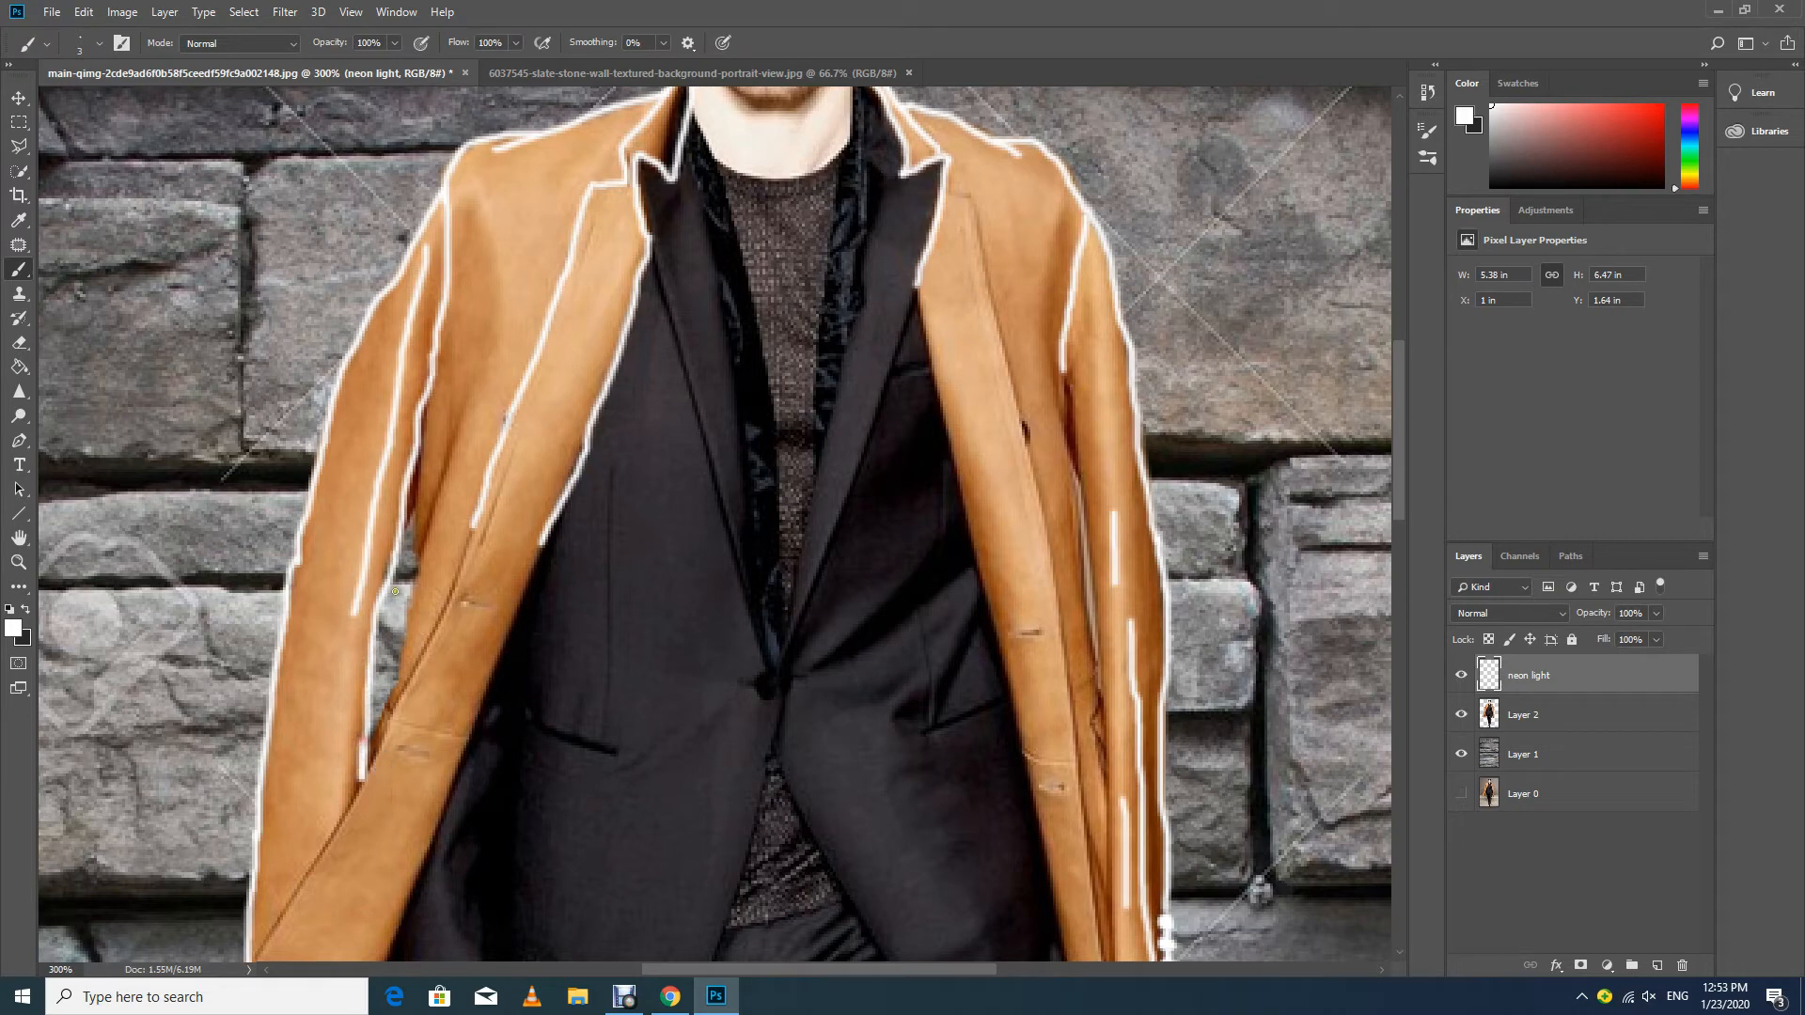
# Paint short white fold lines on the coat's left side, below the shoulder, beside the armpit and next to the collar notch.
pyautogui.moveTo(435, 382)
pyautogui.mouseDown()
pyautogui.moveTo(403, 531)
pyautogui.moveTo(461, 470)
pyautogui.moveTo(484, 327)
pyautogui.mouseUp()
pyautogui.moveTo(470, 191); pyautogui.dragTo(502, 303)
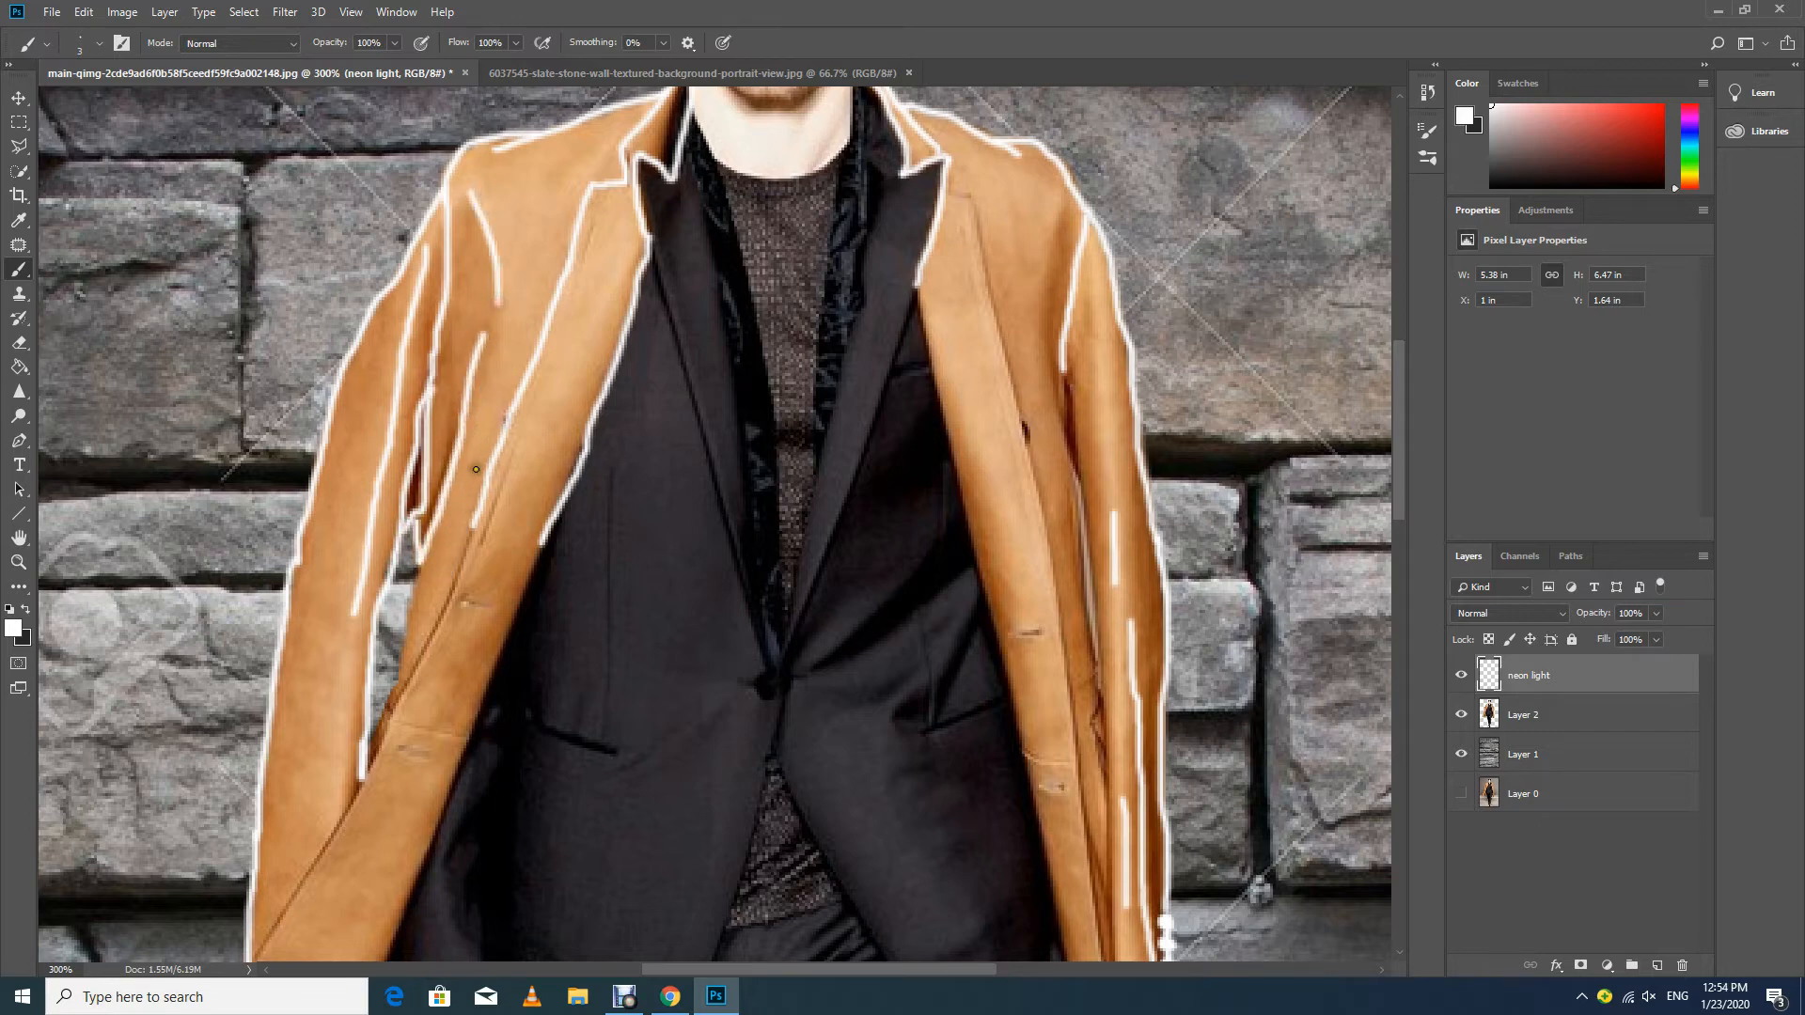
pyautogui.moveTo(606, 149); pyautogui.dragTo(553, 203)
# Trace the coat body's edge along the left sleeve gap and extend the left lapel line down to the sleeve in white.
pyautogui.scroll(-3, 512, 387)
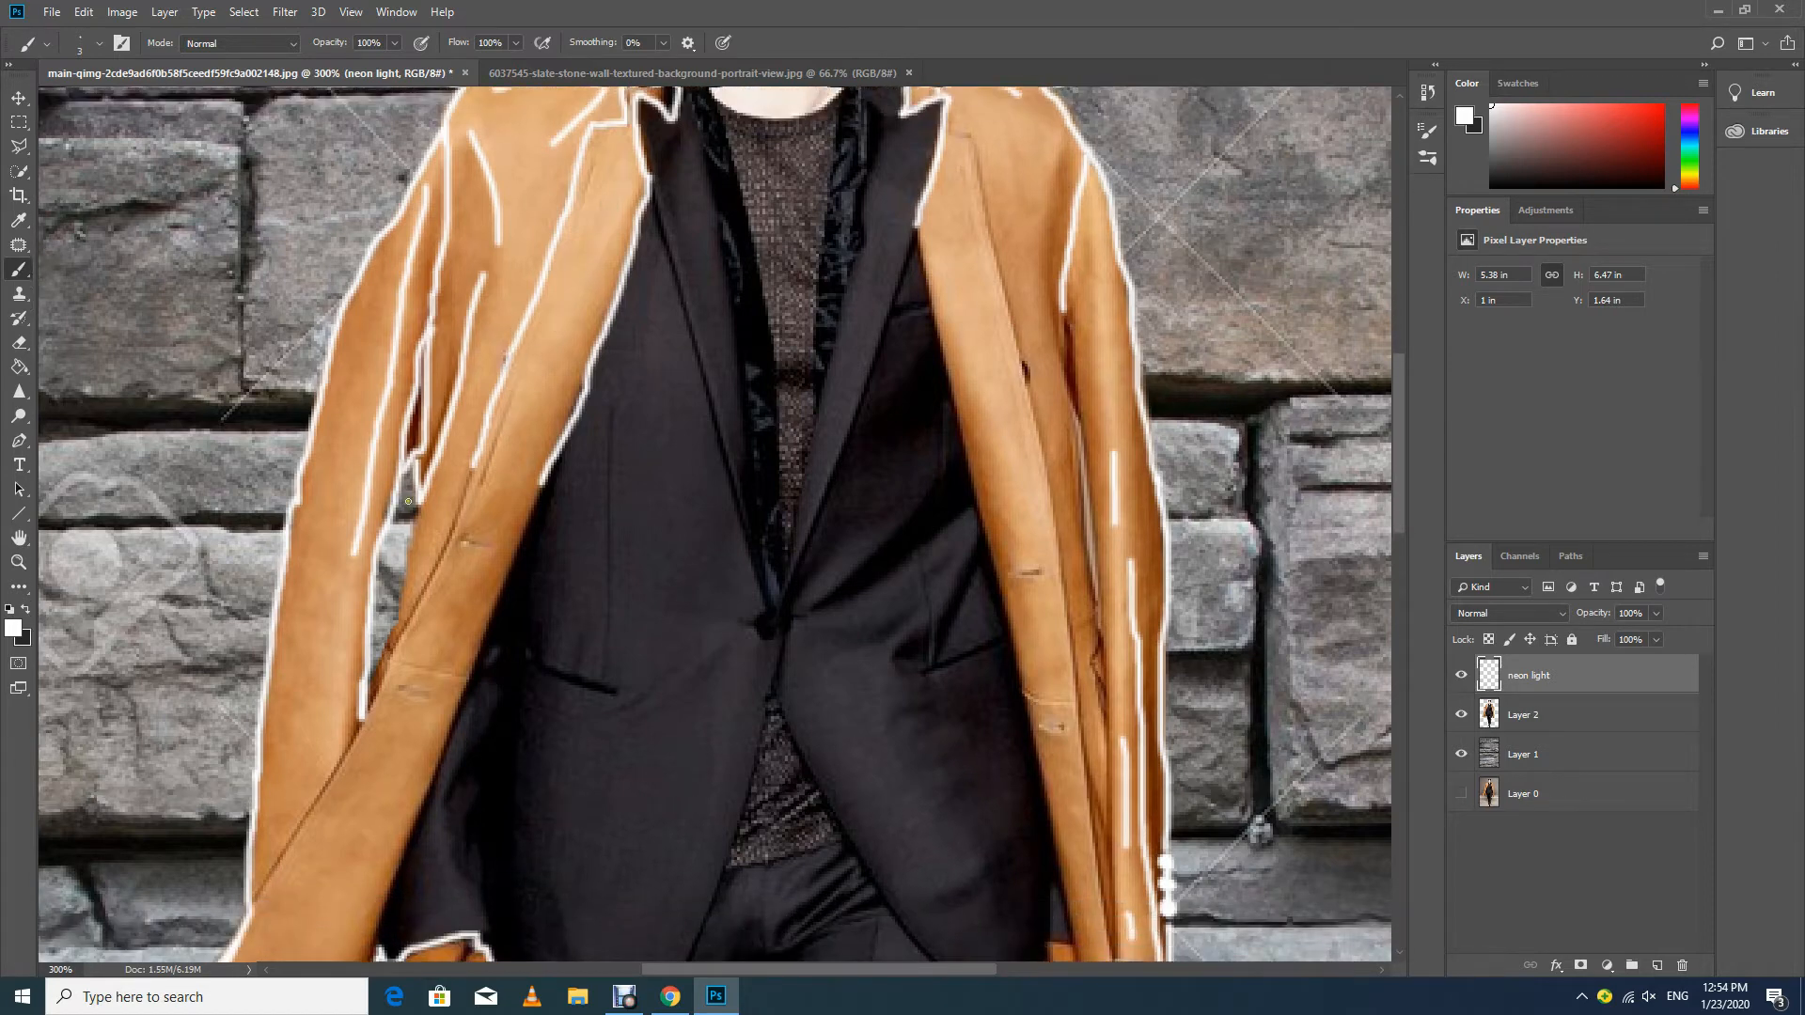
pyautogui.moveTo(419, 502); pyautogui.dragTo(363, 705)
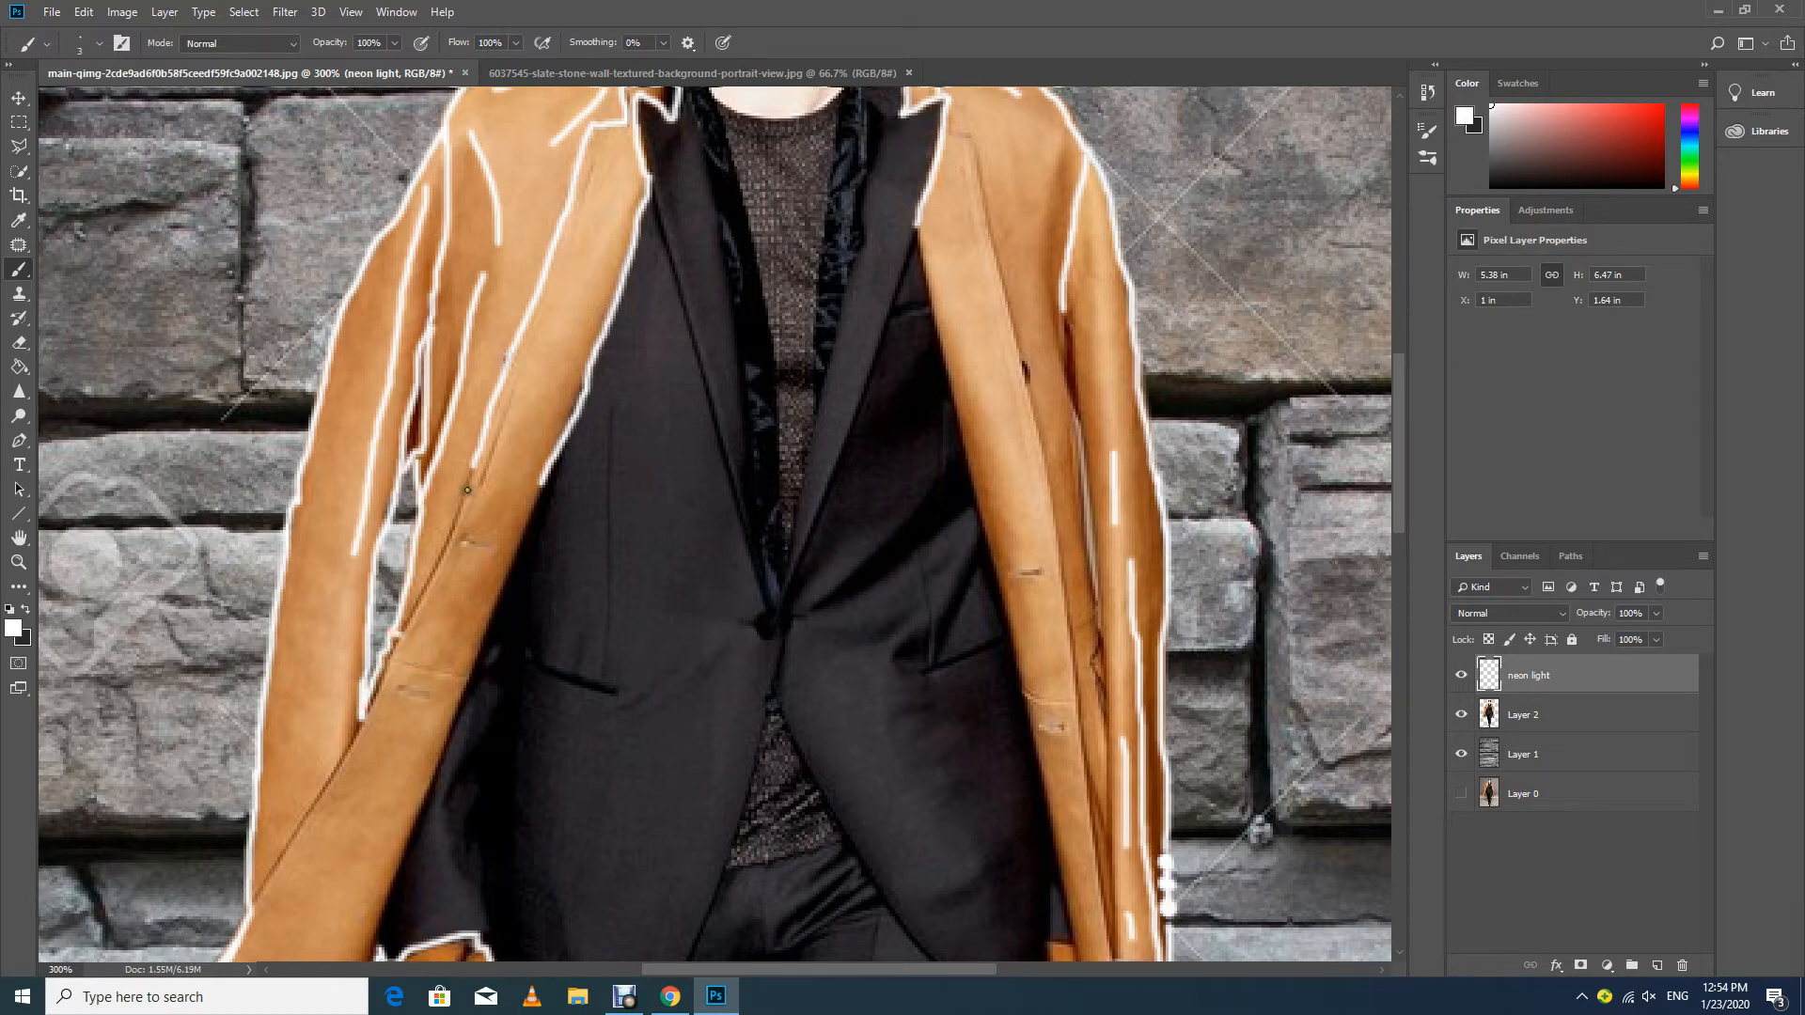
pyautogui.moveTo(474, 465); pyautogui.dragTo(356, 732)
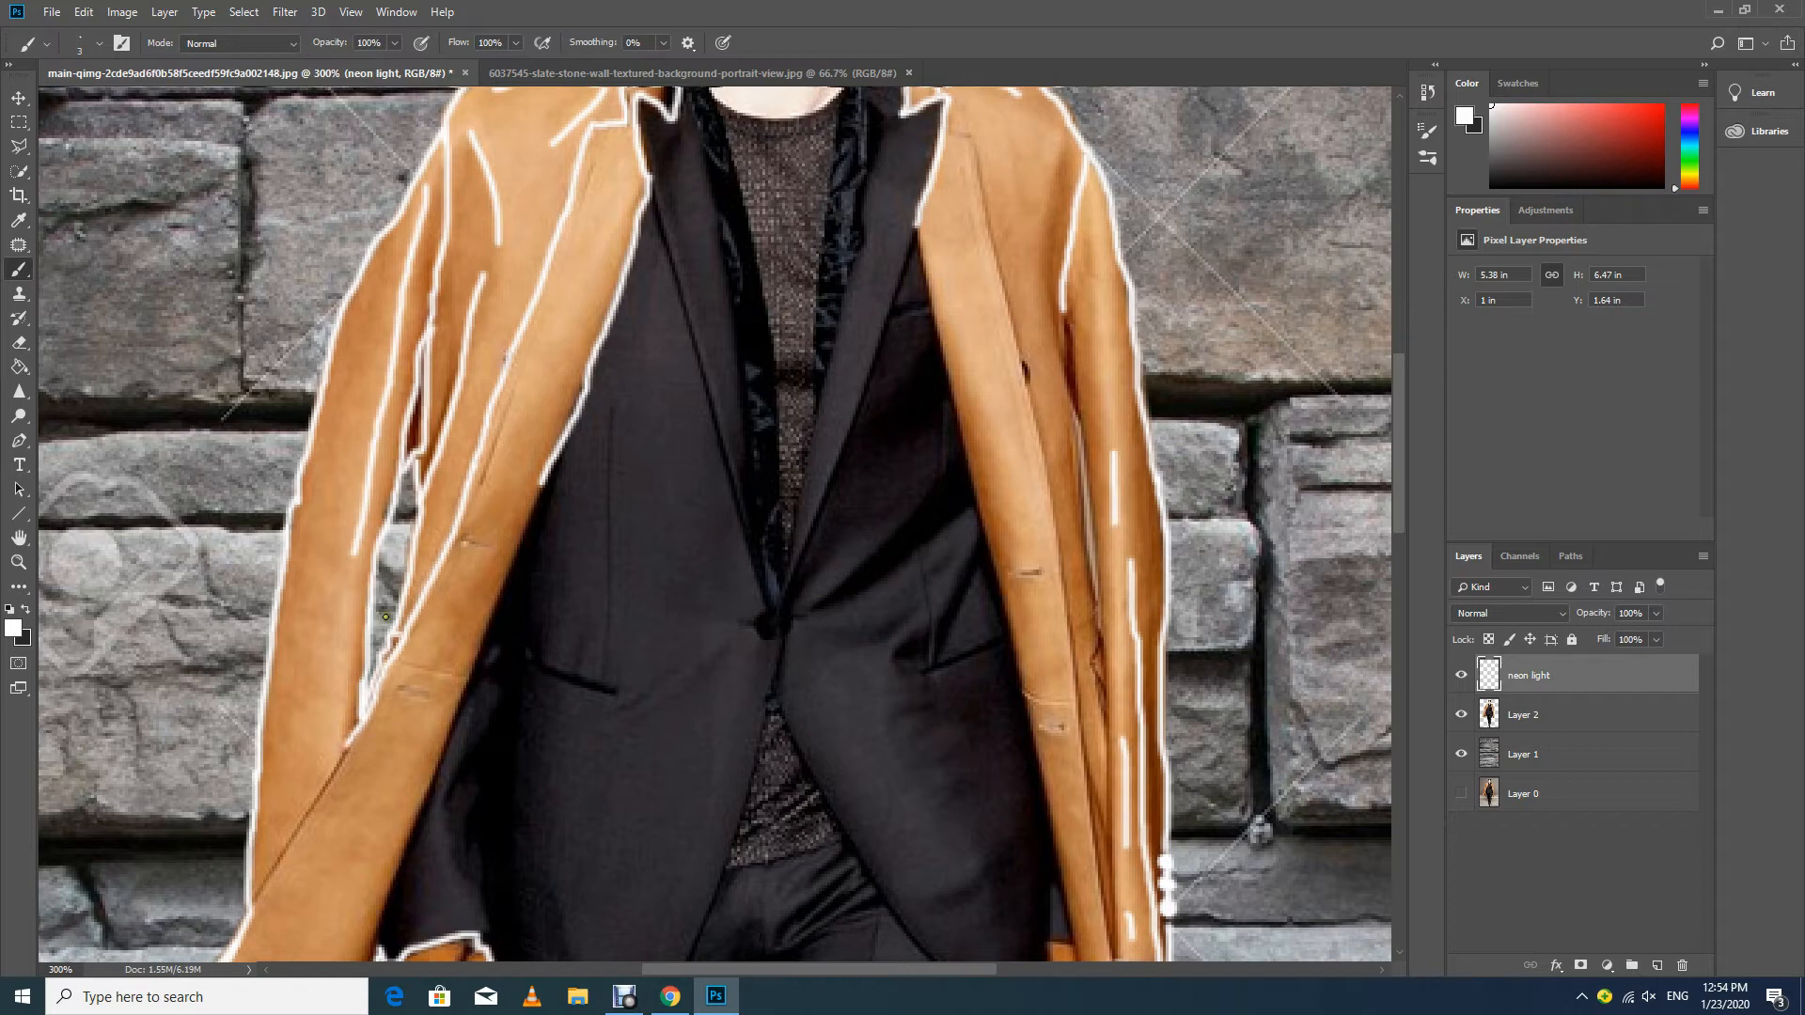
# Trace both long edges of the coat's left front panel in white, from the lapel down to the sleeve hem and cuff.
pyautogui.scroll(-5, 472, 312)
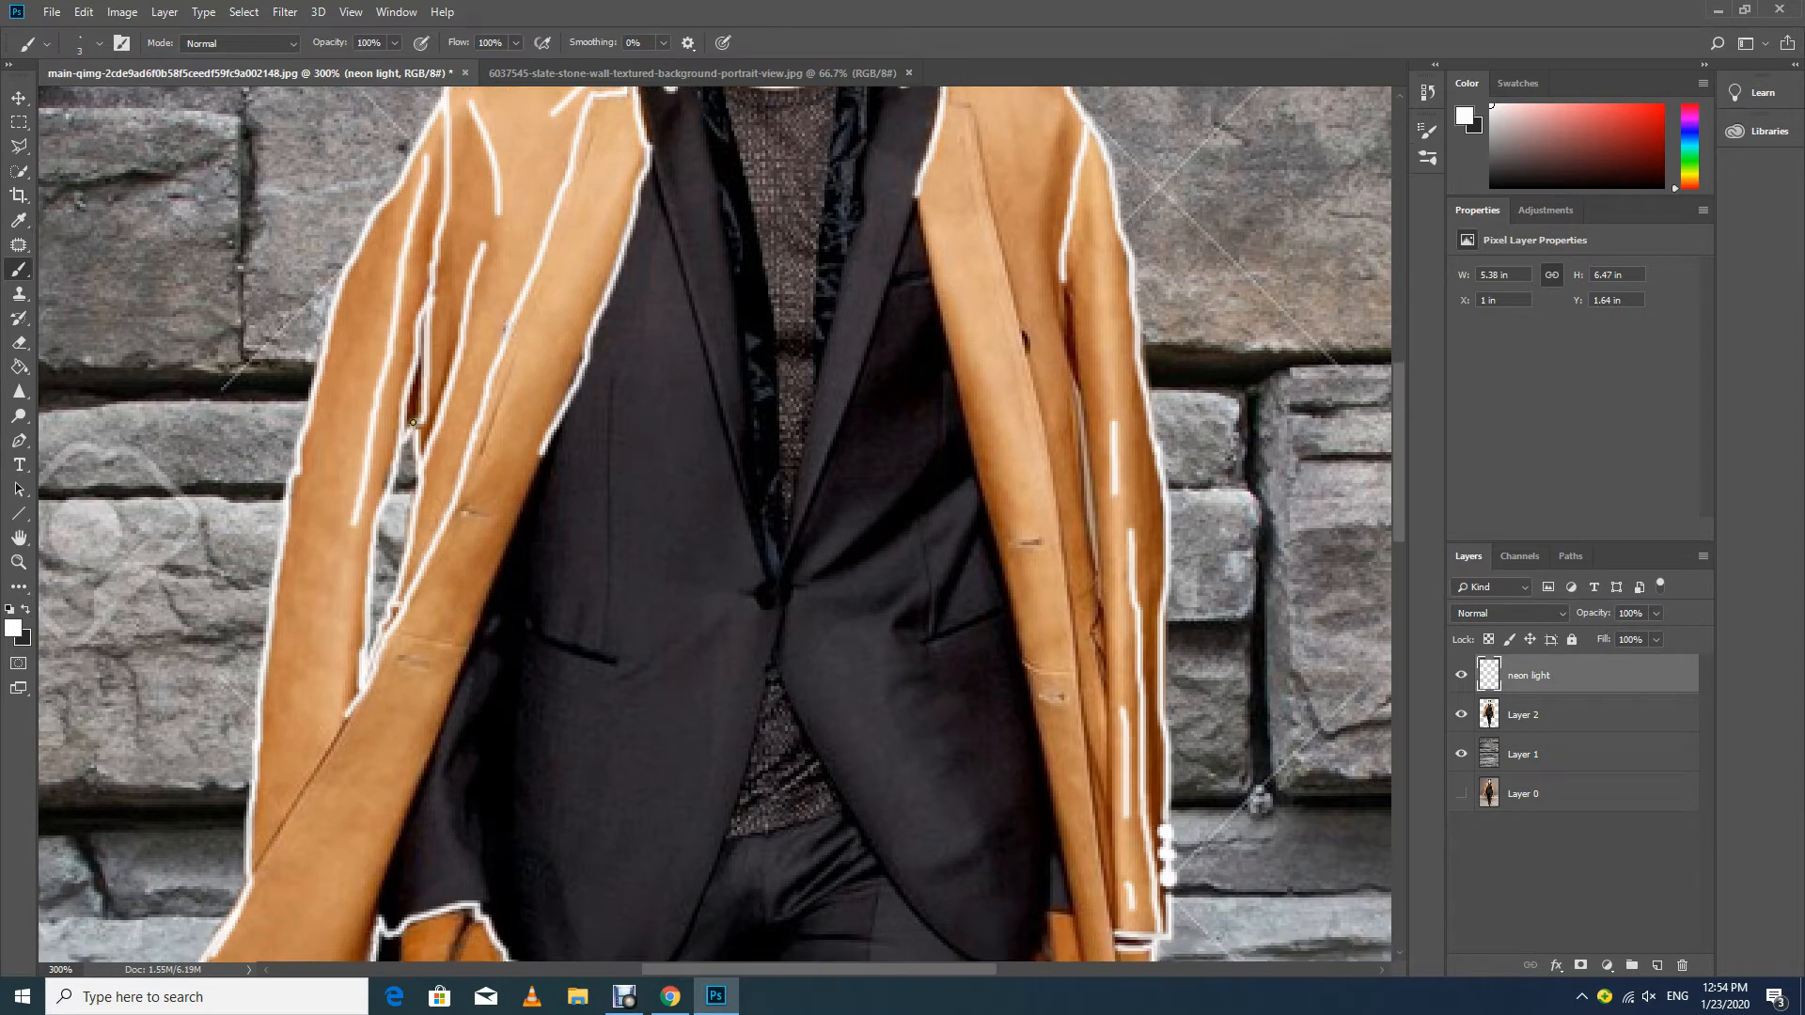
pyautogui.scroll(-4, 354, 482)
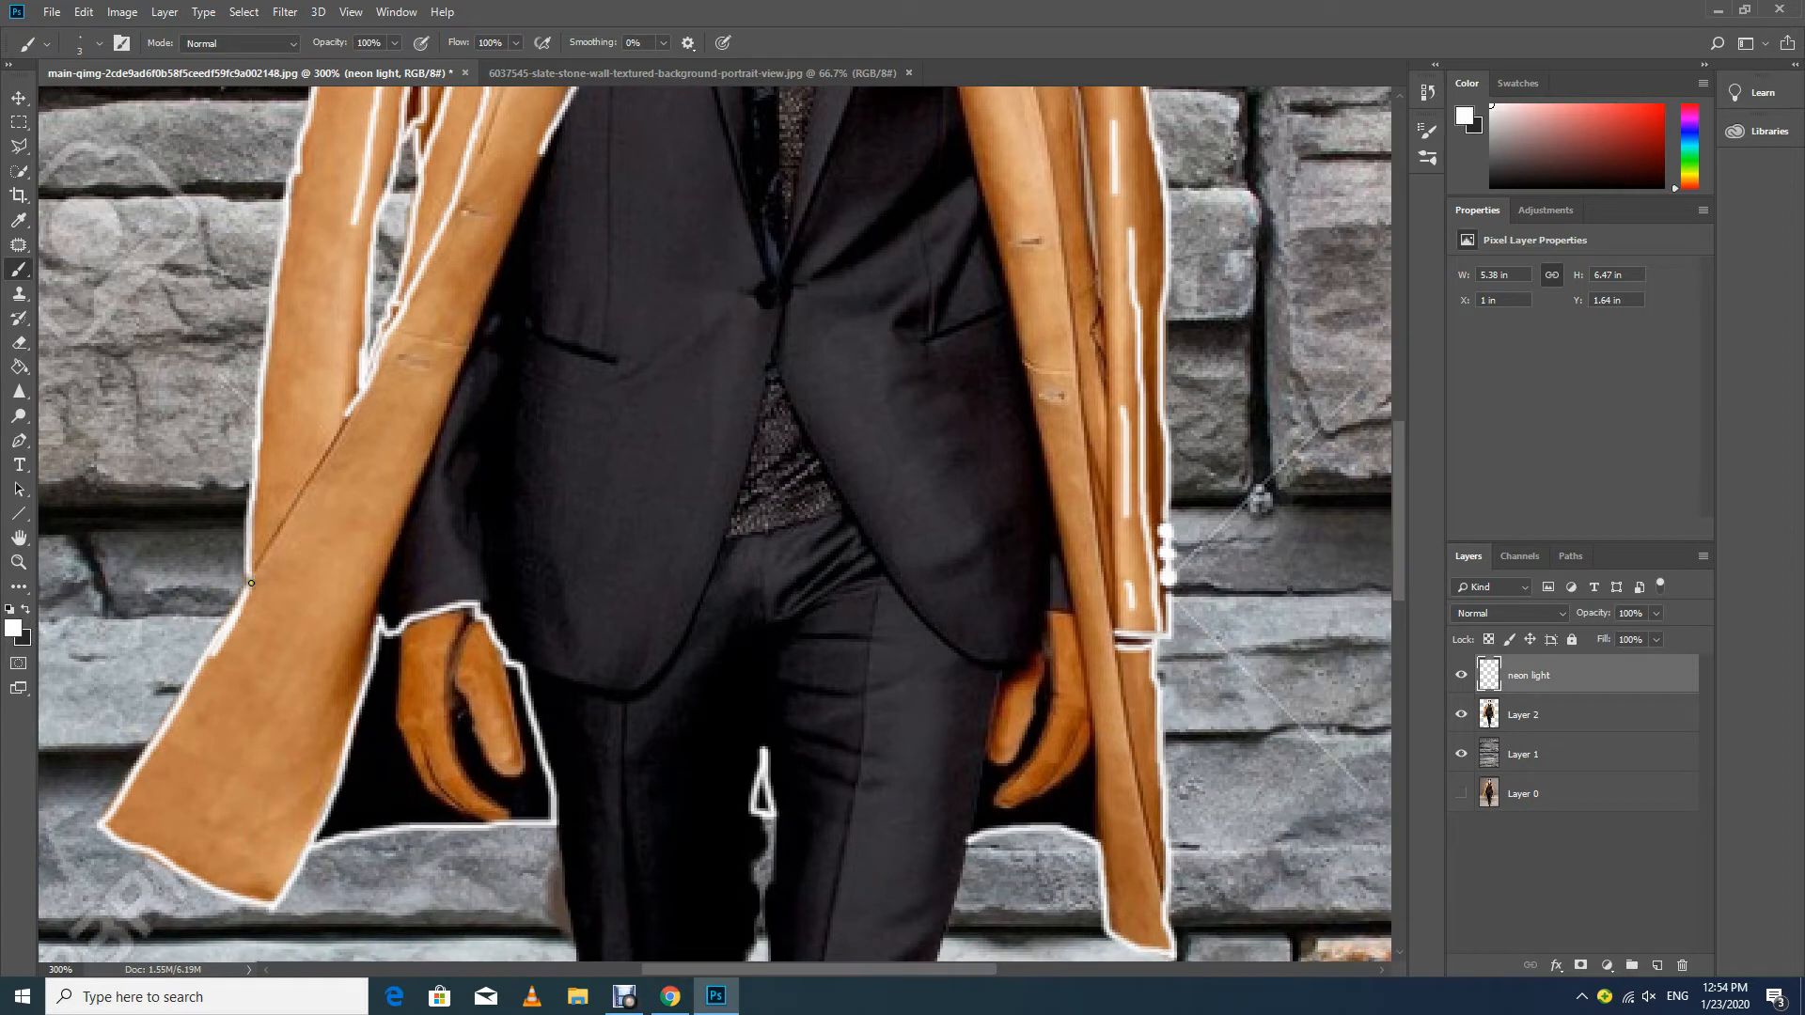
pyautogui.moveTo(251, 583); pyautogui.dragTo(347, 418)
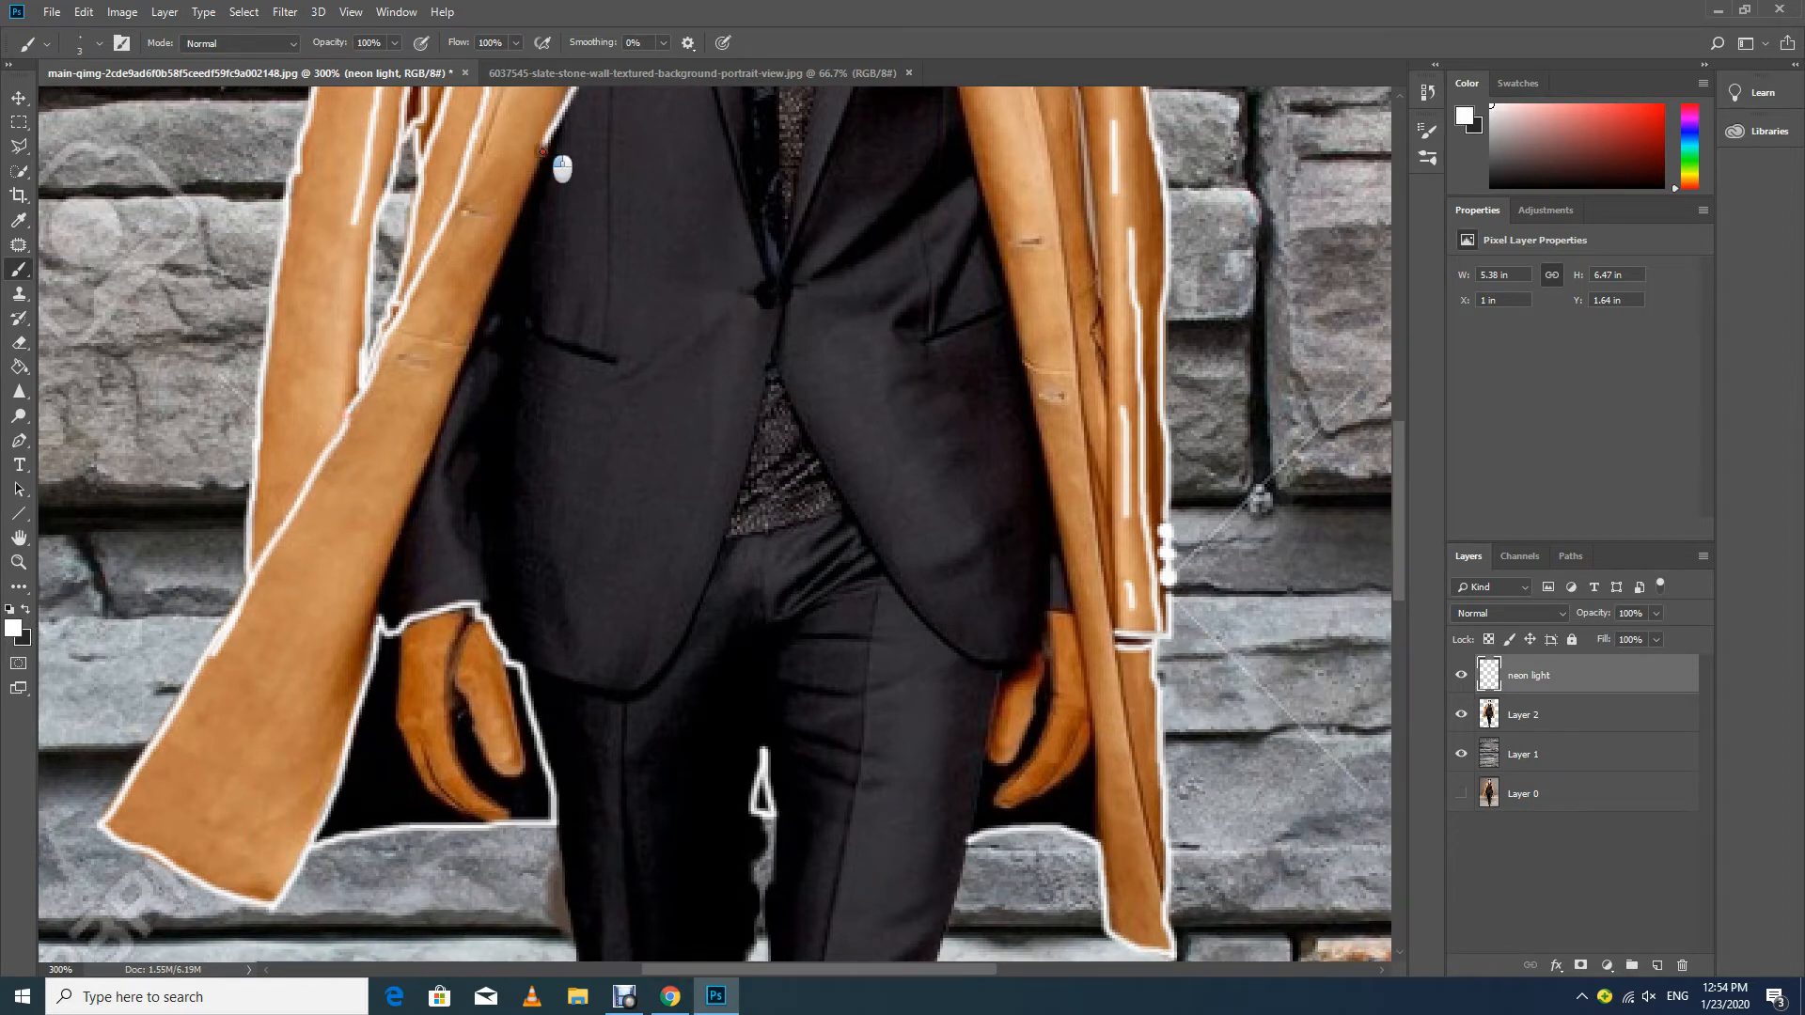
pyautogui.moveTo(543, 152); pyautogui.dragTo(378, 621)
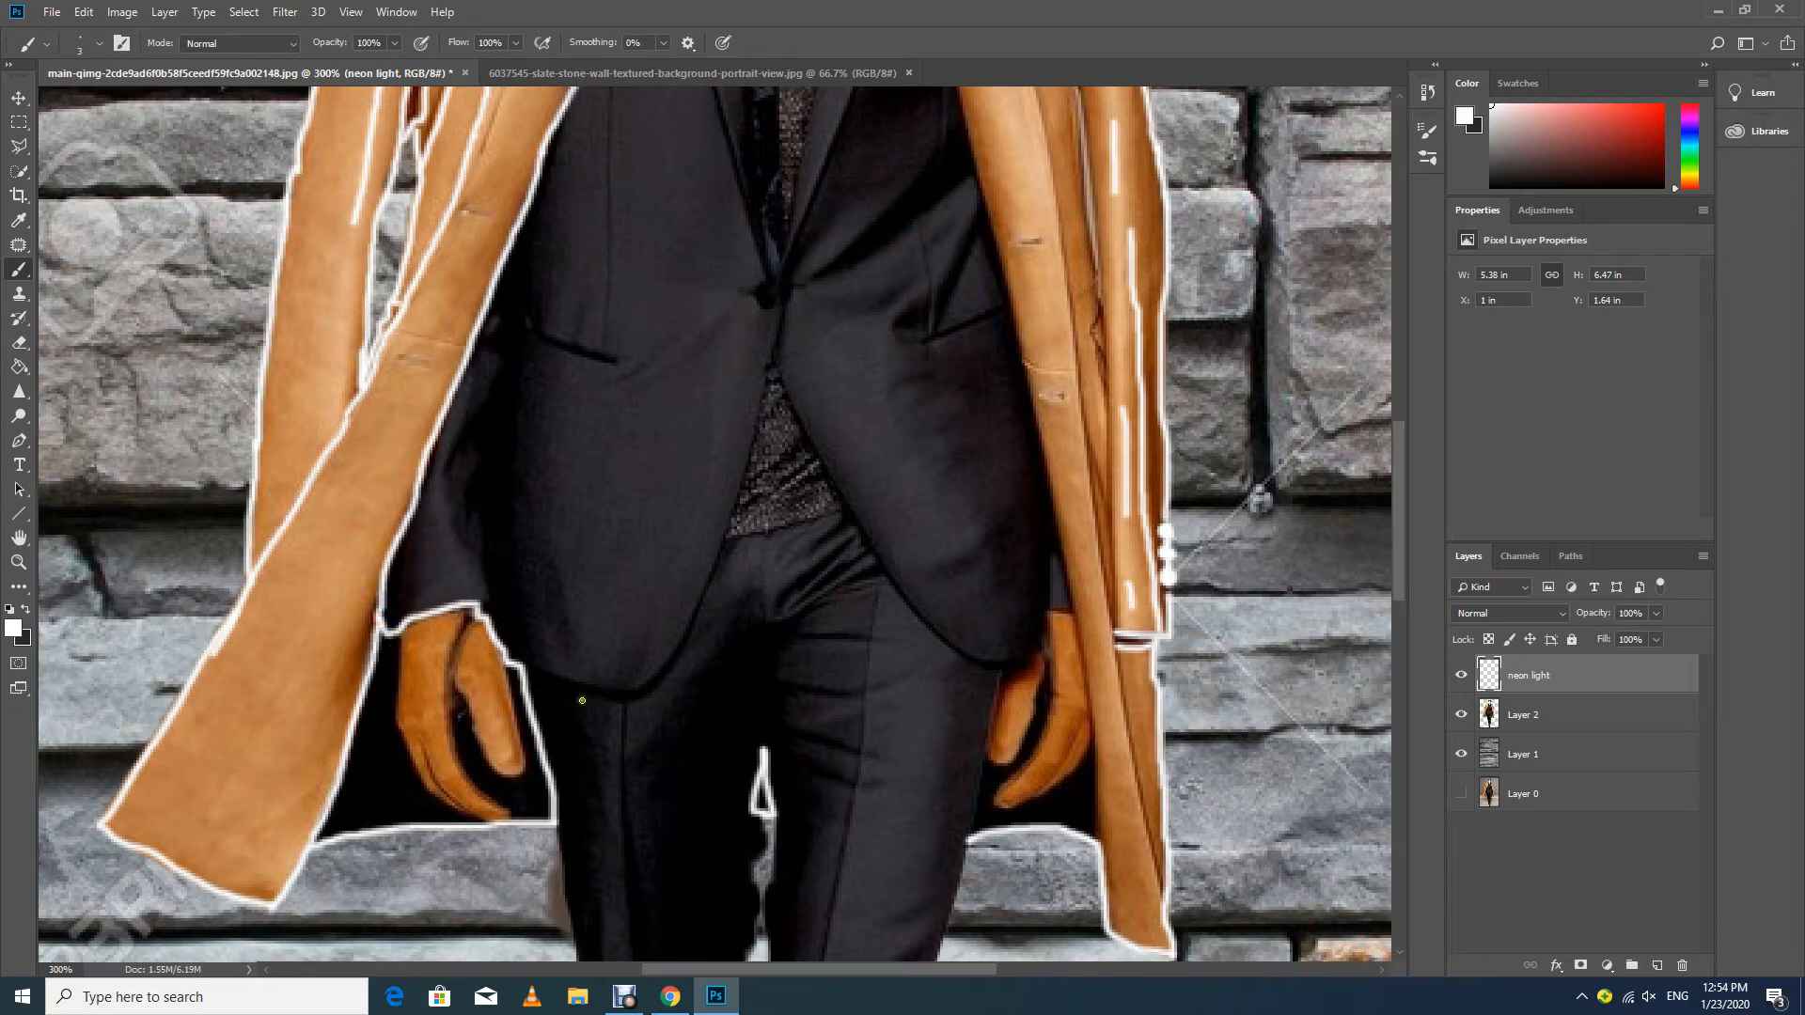
# Outline both hands and their fingers in white, including the coat opening and cuff around the right hand.
pyautogui.moveTo(398, 636)
pyautogui.mouseDown()
pyautogui.moveTo(397, 721)
pyautogui.moveTo(459, 810)
pyautogui.mouseUp()
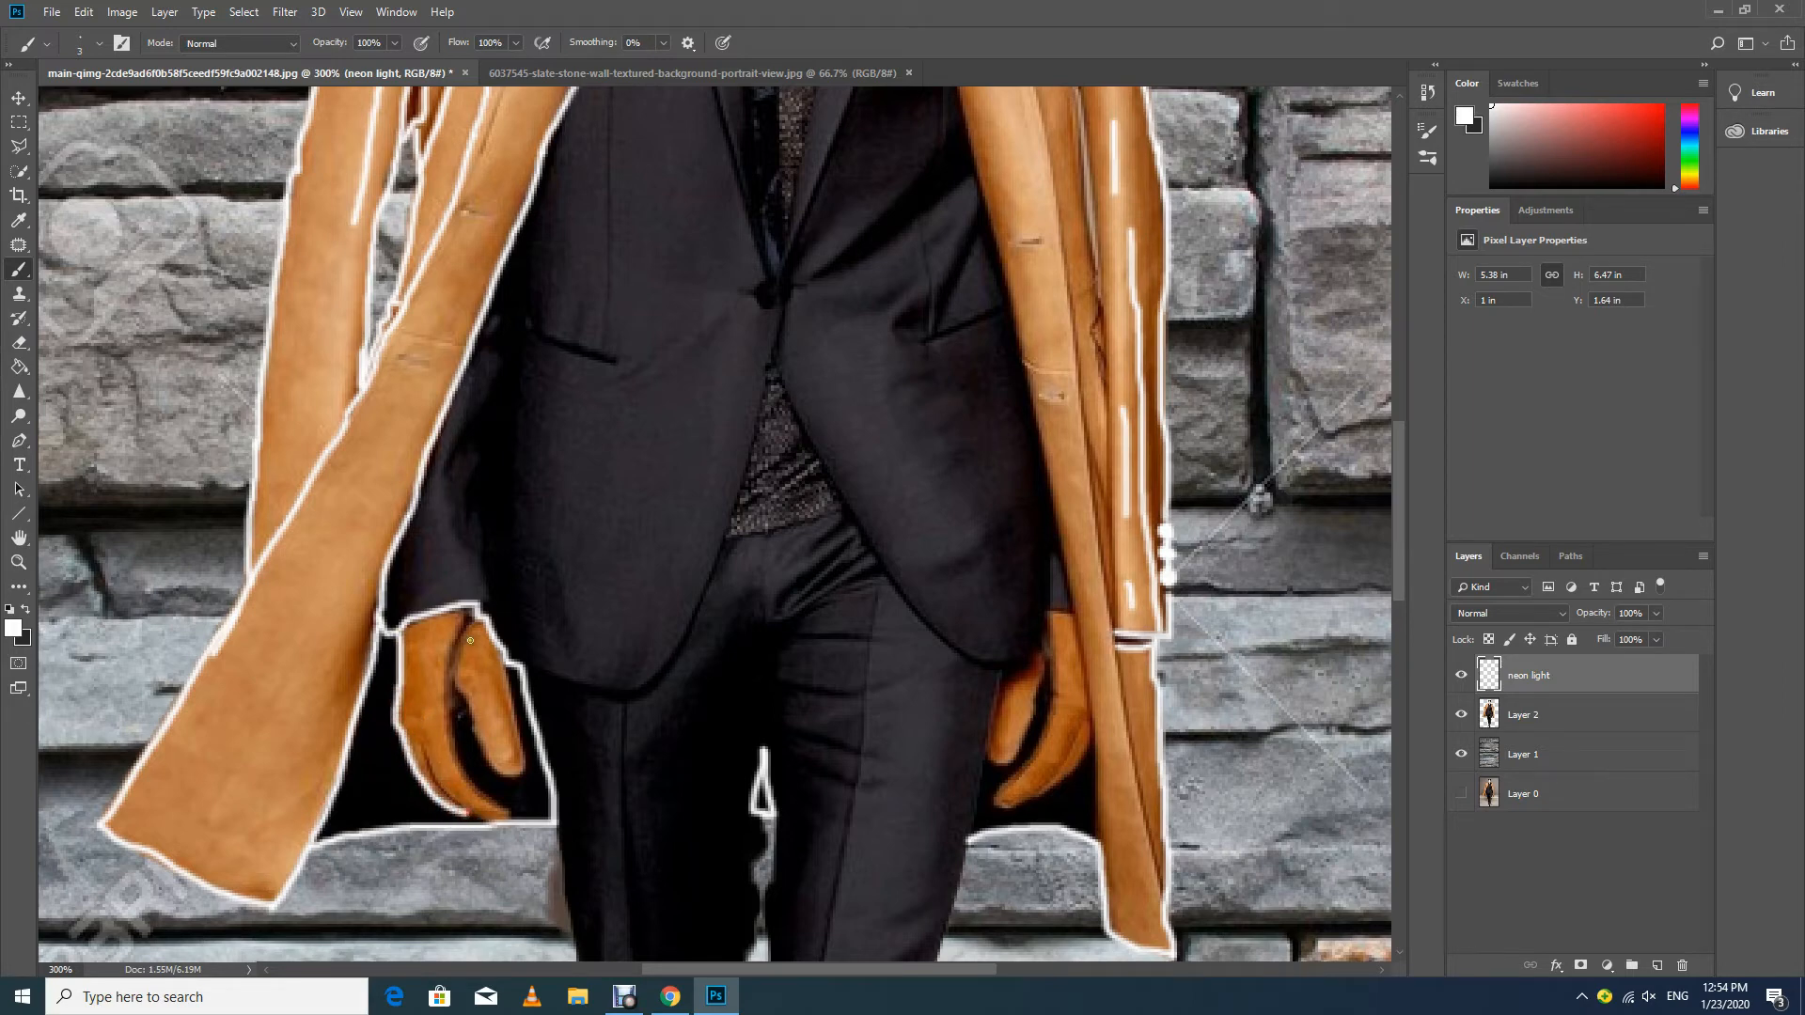
pyautogui.moveTo(508, 666)
pyautogui.mouseDown()
pyautogui.moveTo(521, 776)
pyautogui.moveTo(492, 766)
pyautogui.moveTo(455, 689)
pyautogui.moveTo(480, 621)
pyautogui.moveTo(462, 609)
pyautogui.moveTo(447, 726)
pyautogui.moveTo(455, 699)
pyautogui.moveTo(470, 778)
pyautogui.moveTo(510, 817)
pyautogui.moveTo(454, 805)
pyautogui.moveTo(425, 735)
pyautogui.mouseUp()
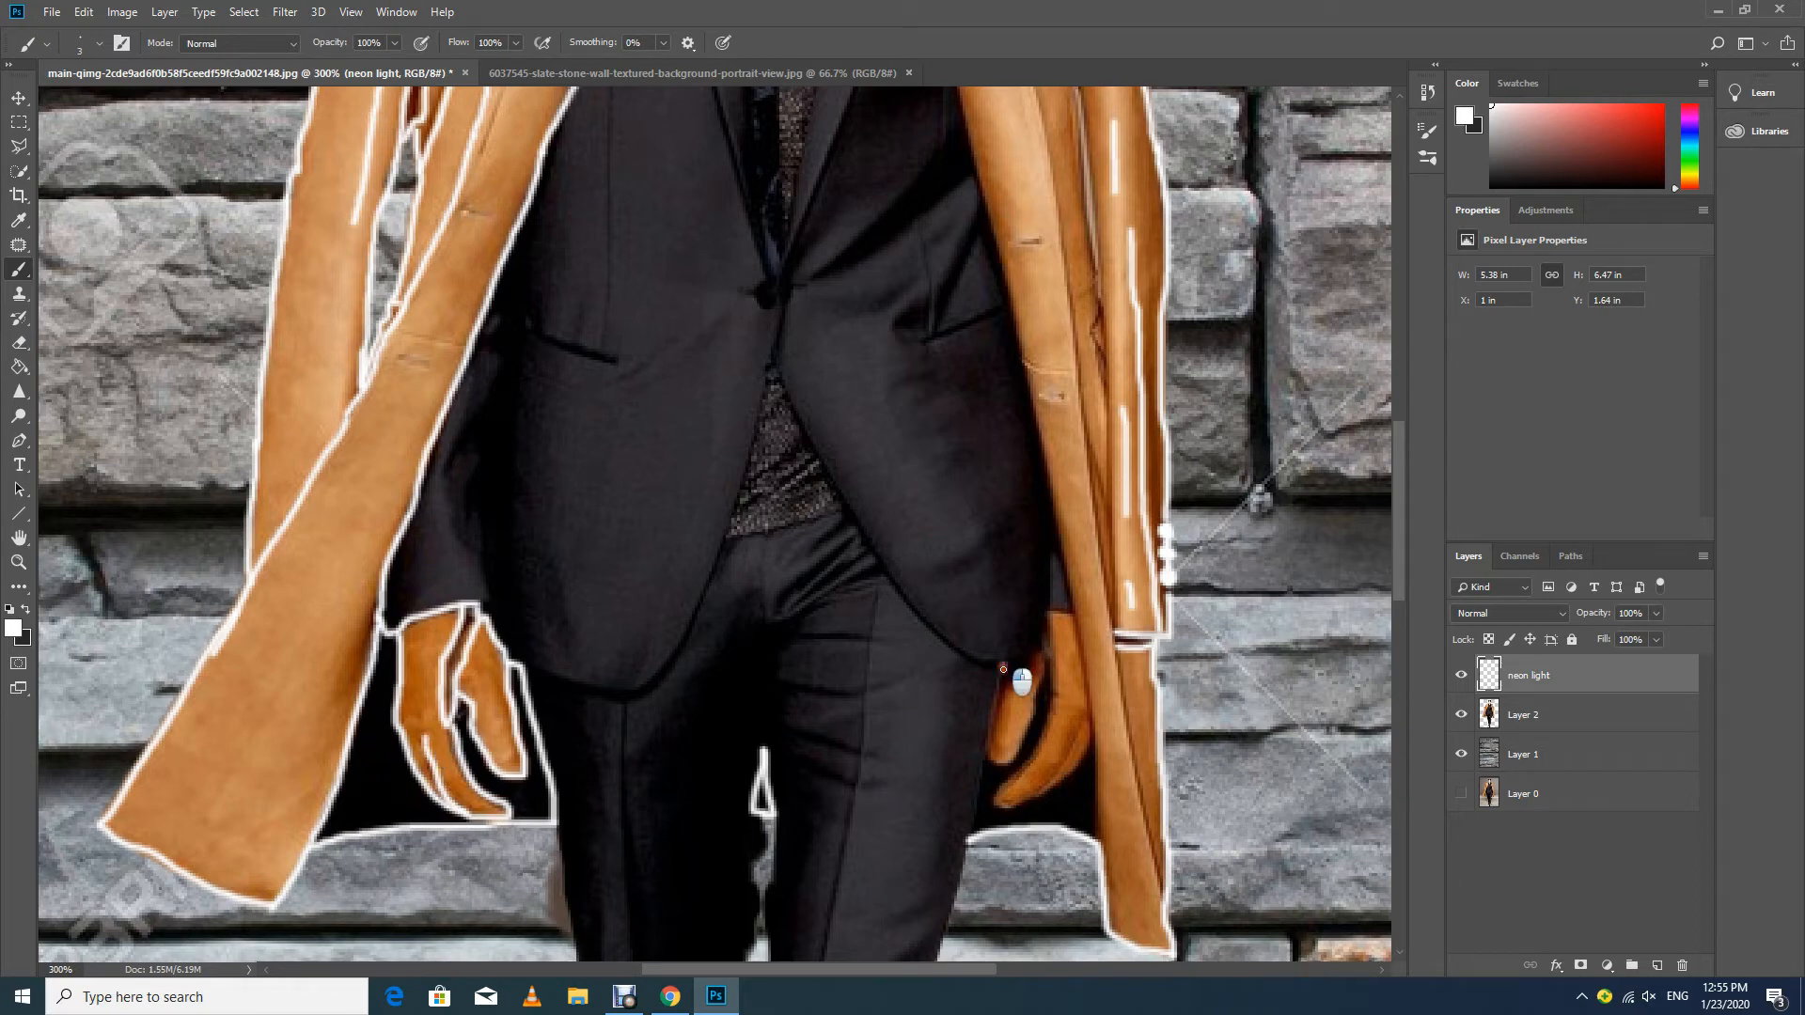
pyautogui.moveTo(1002, 668); pyautogui.dragTo(969, 842)
pyautogui.moveTo(1018, 658)
pyautogui.mouseDown()
pyautogui.moveTo(1042, 611)
pyautogui.moveTo(1075, 611)
pyautogui.moveTo(1055, 532)
pyautogui.moveTo(1041, 610)
pyautogui.moveTo(1074, 613)
pyautogui.moveTo(1094, 837)
pyautogui.mouseUp()
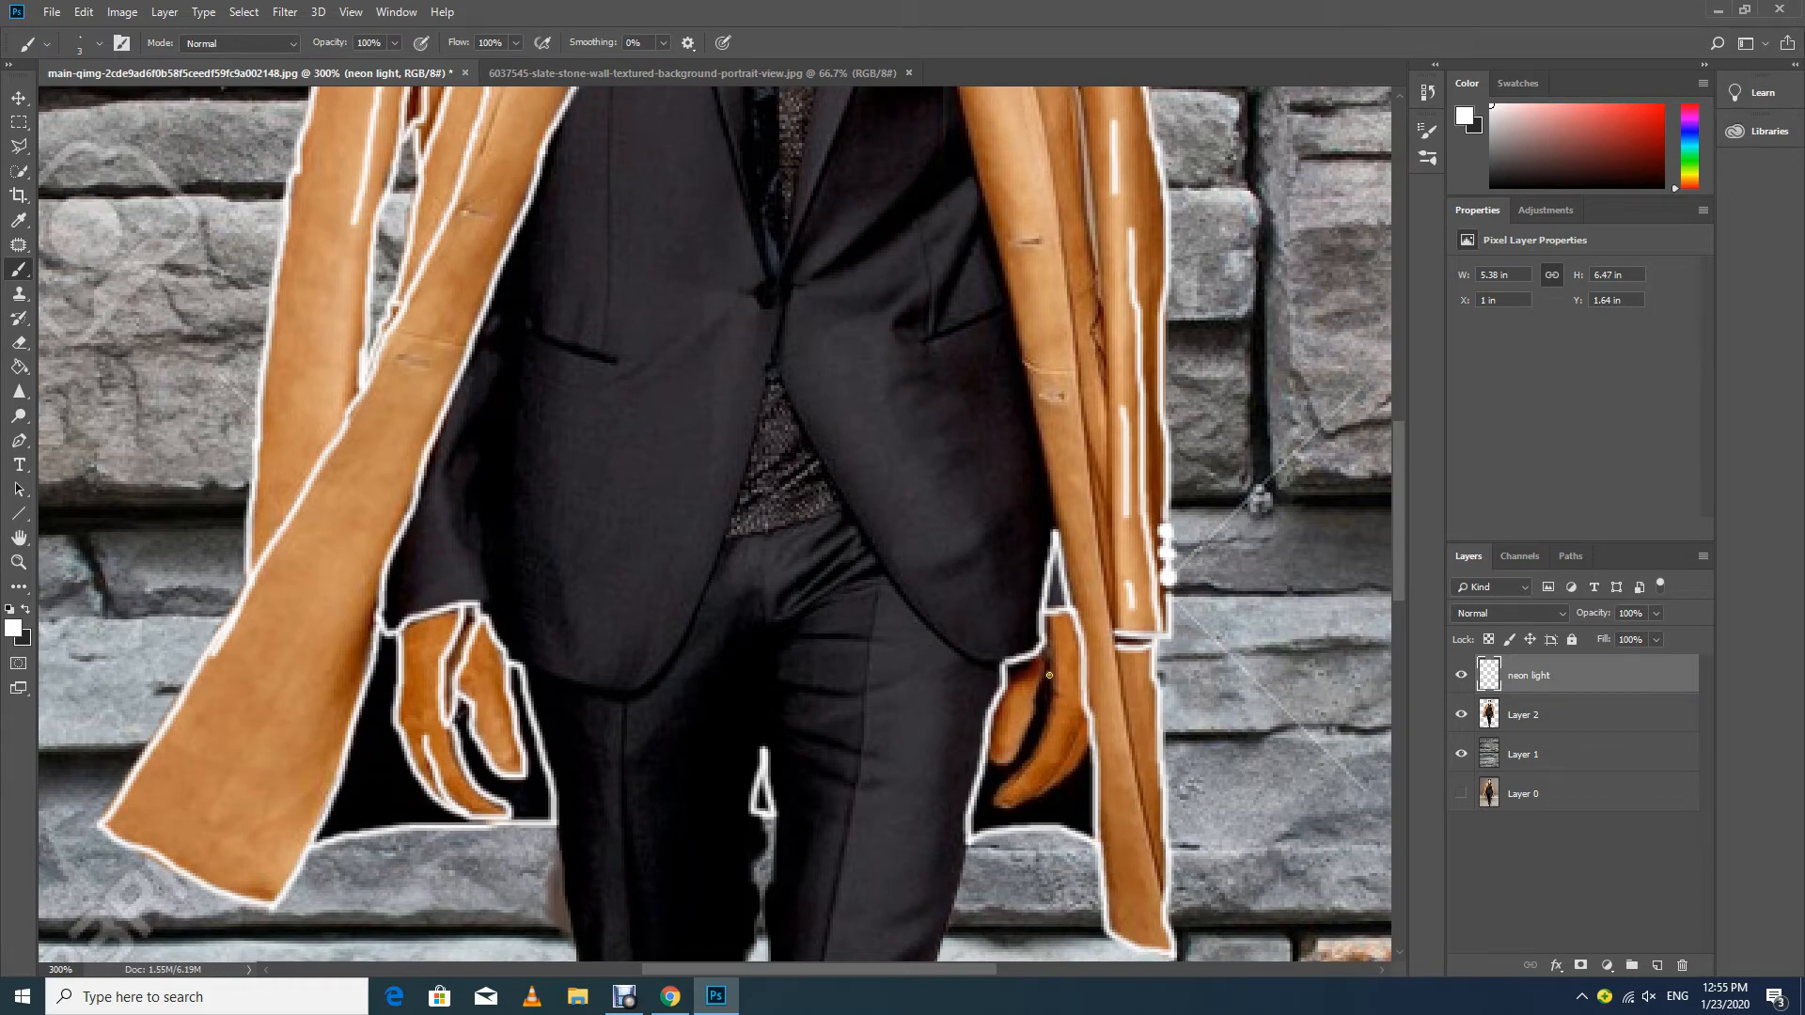
pyautogui.moveTo(1045, 647)
pyautogui.mouseDown()
pyautogui.moveTo(1011, 760)
pyautogui.moveTo(989, 748)
pyautogui.mouseUp()
pyautogui.moveTo(1052, 618)
pyautogui.mouseDown()
pyautogui.moveTo(1077, 660)
pyautogui.moveTo(1068, 696)
pyautogui.mouseUp()
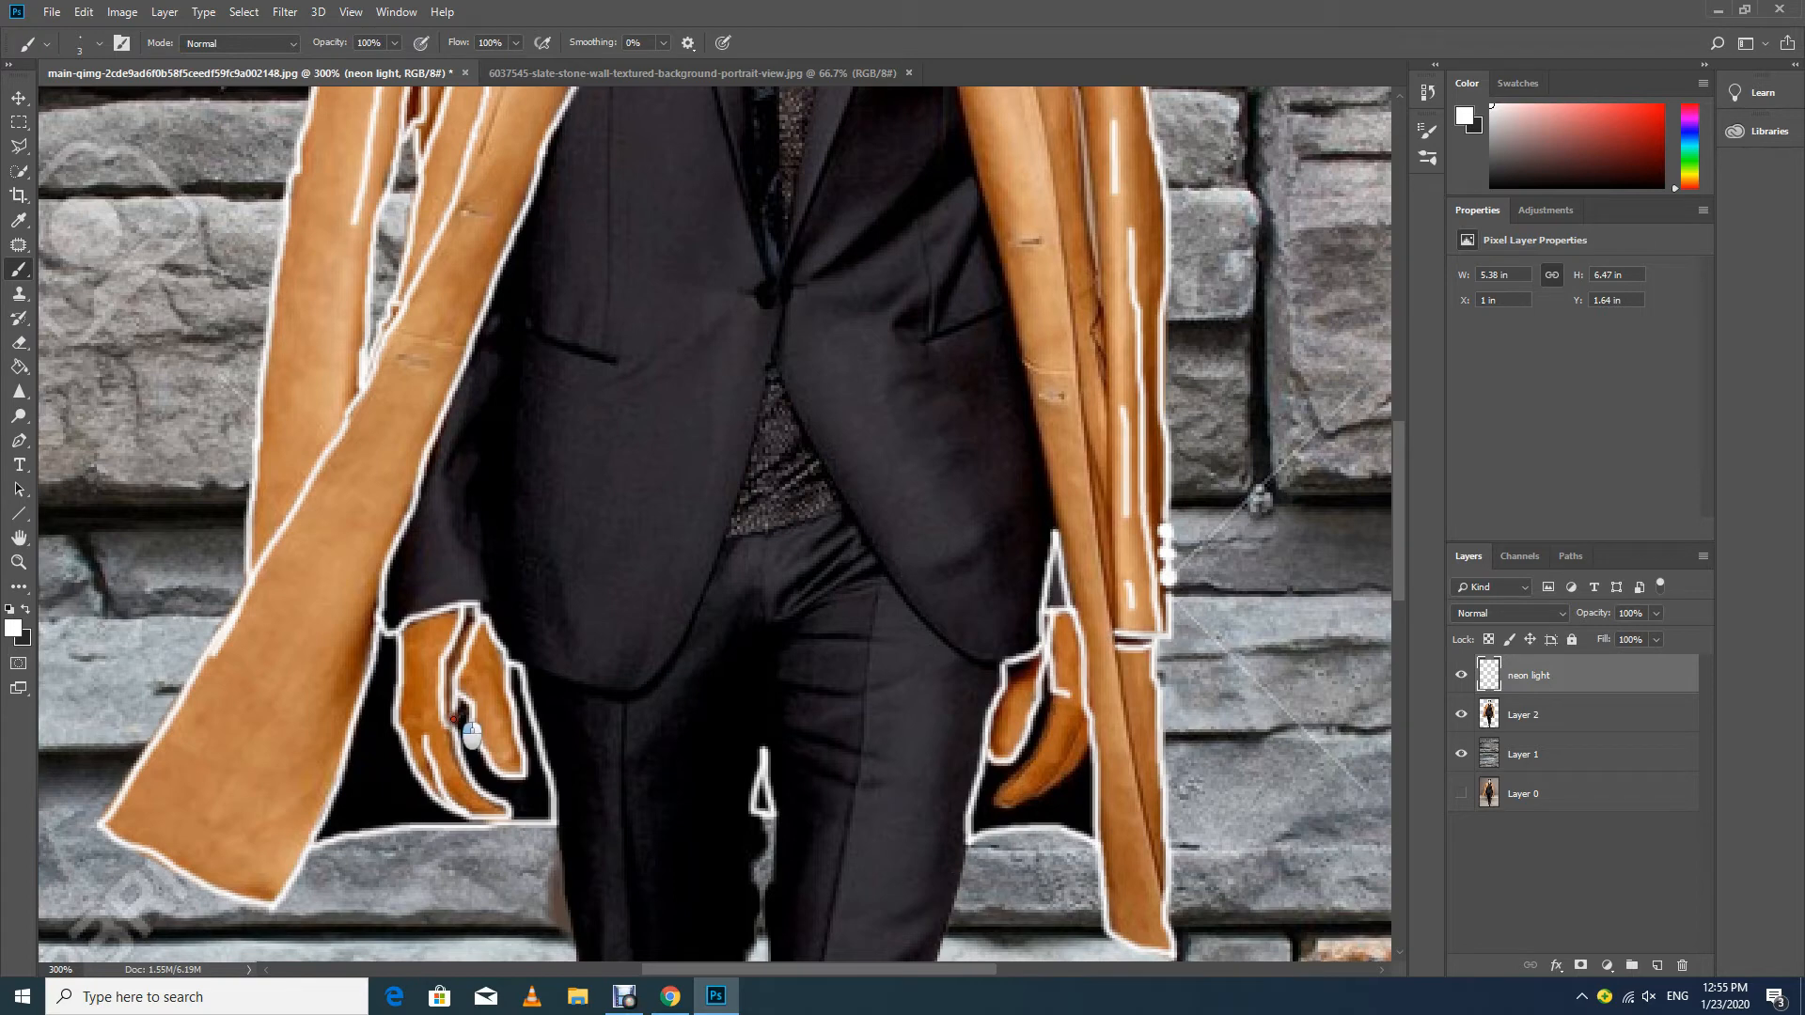
# Add short white knuckle lines on both hands and trace the right hand's lower fingers.
pyautogui.moveTo(453, 720); pyautogui.dragTo(443, 749)
pyautogui.moveTo(1052, 693)
pyautogui.mouseDown()
pyautogui.moveTo(997, 800)
pyautogui.moveTo(1026, 801)
pyautogui.moveTo(1072, 734)
pyautogui.mouseUp()
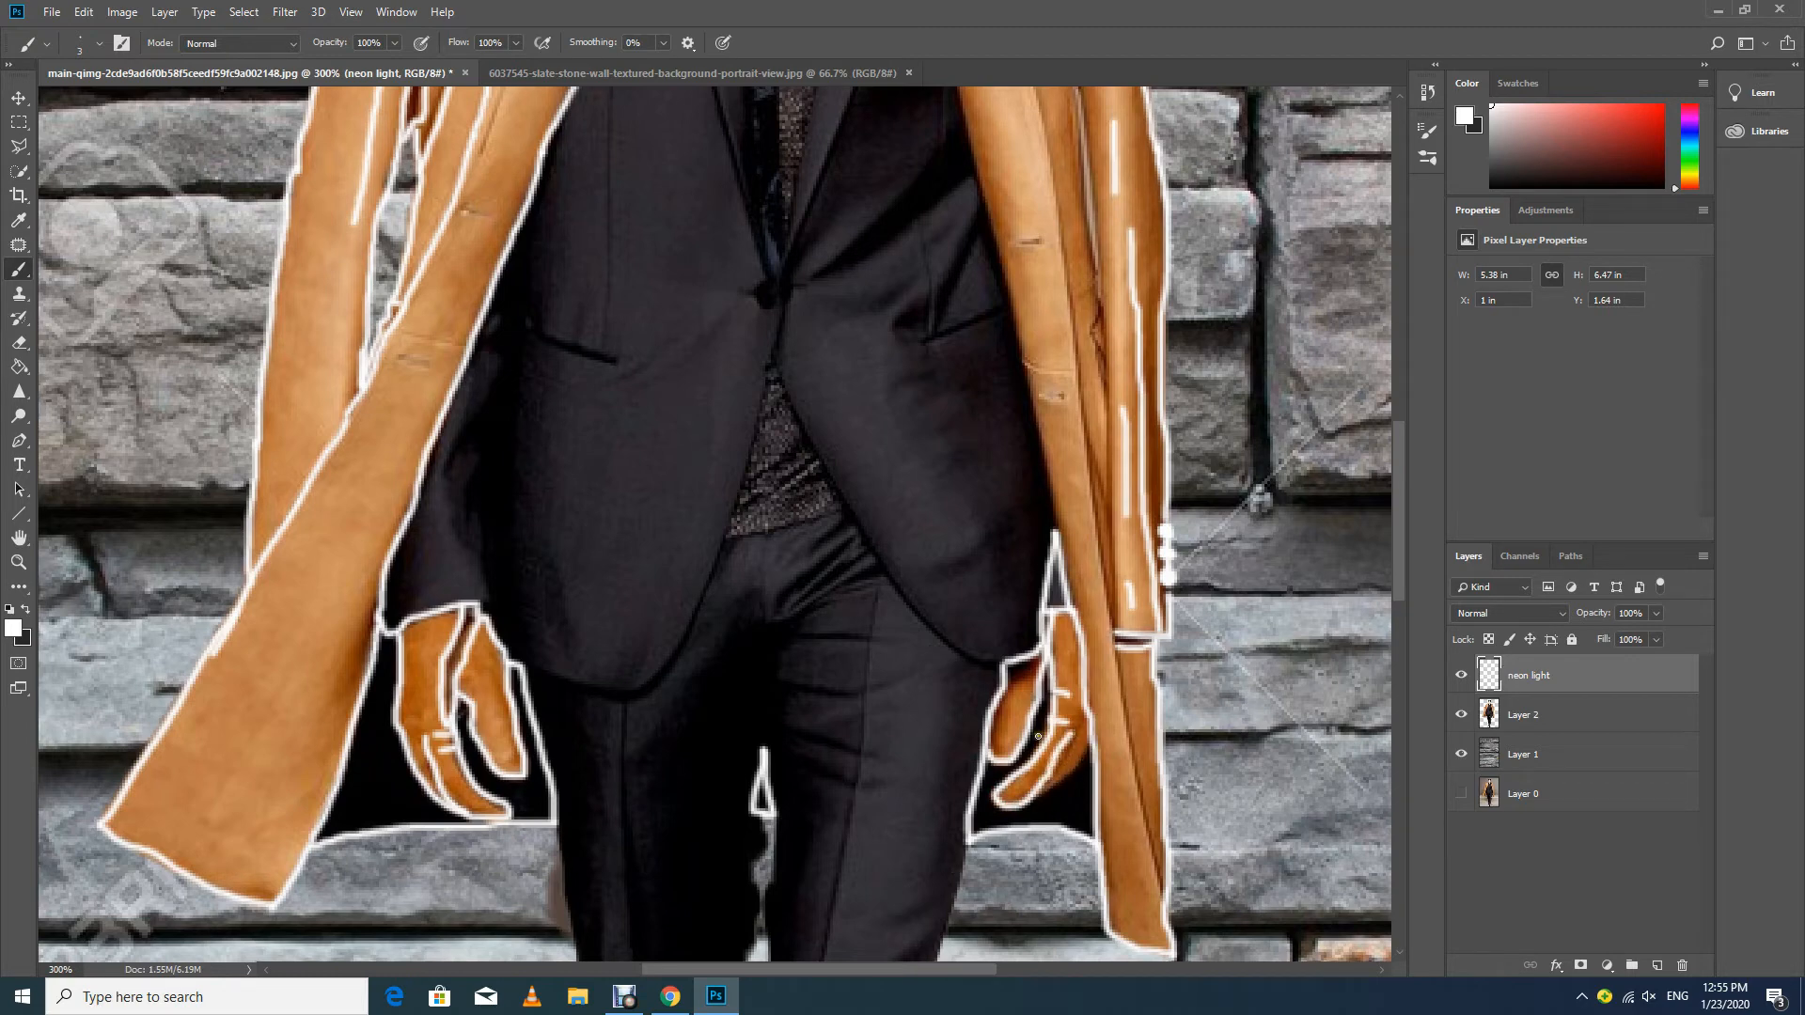
pyautogui.hotkey('ctrl', 'z')
pyautogui.moveTo(1046, 737)
pyautogui.mouseDown()
pyautogui.moveTo(994, 794)
pyautogui.moveTo(1010, 811)
pyautogui.moveTo(1077, 733)
pyautogui.moveTo(1088, 749)
pyautogui.moveTo(1026, 799)
pyautogui.mouseUp()
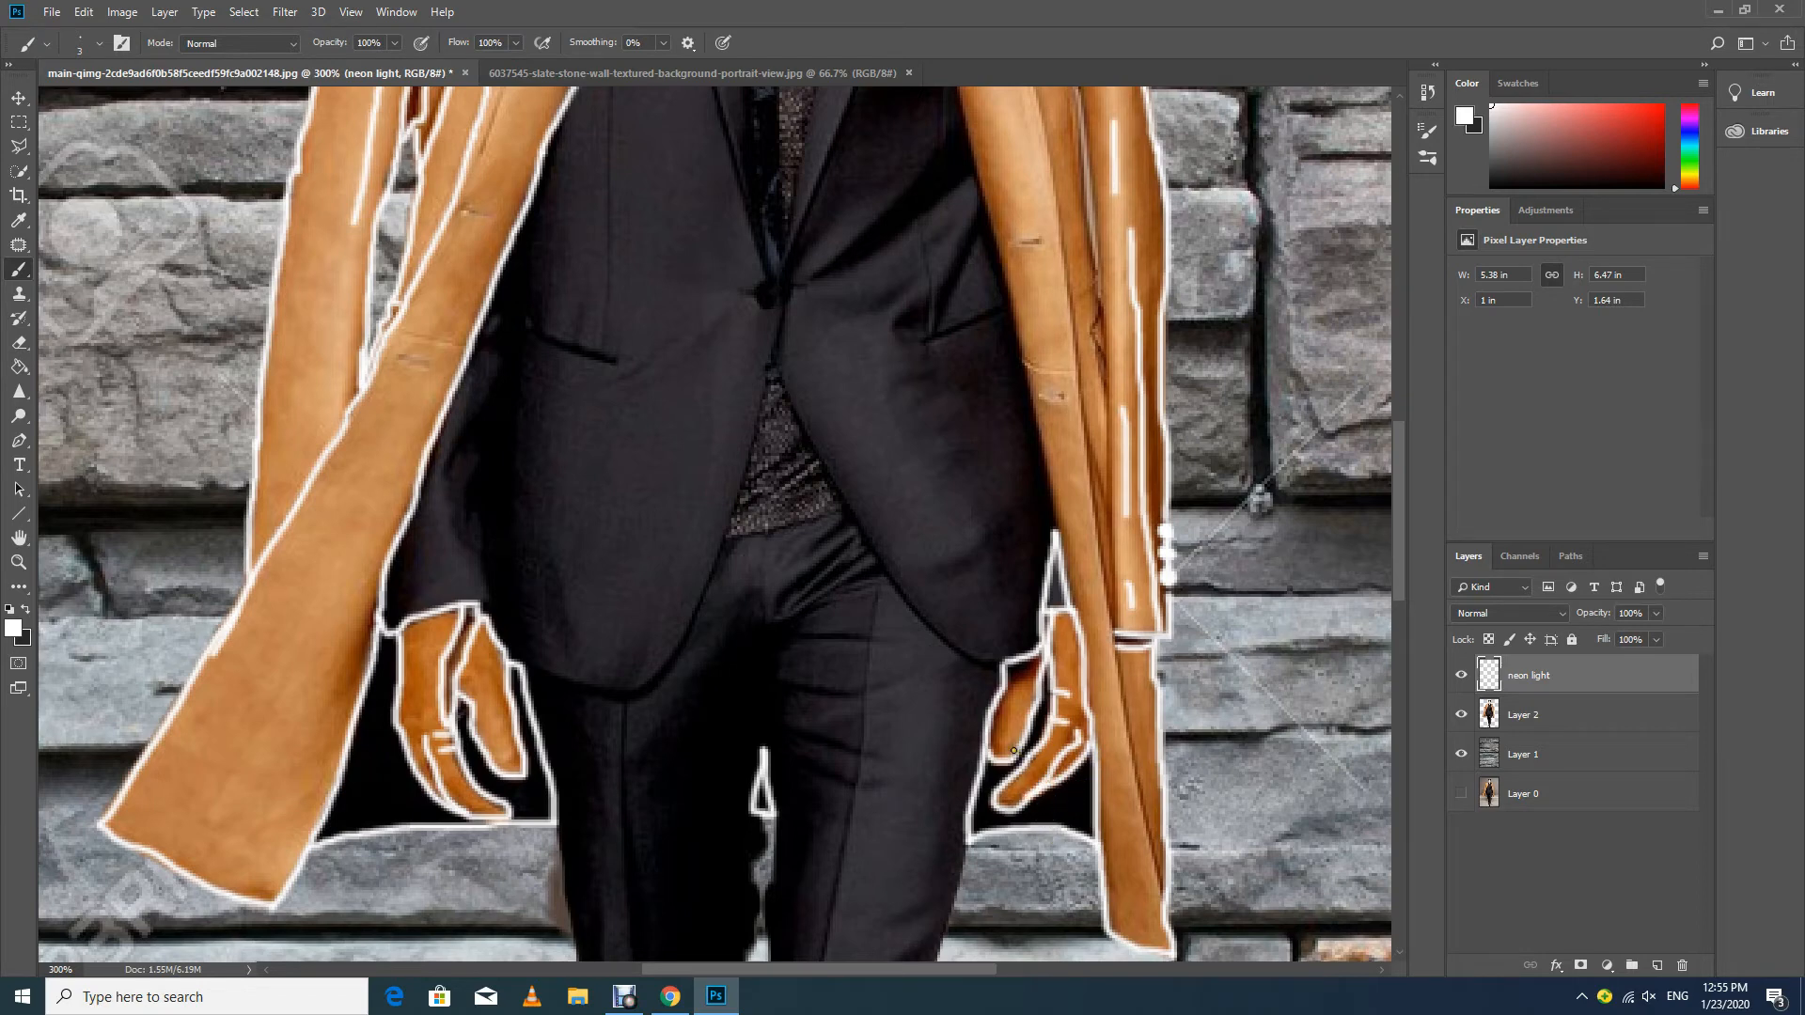
# Mark the two buttonholes and the crosswise seam on the coat's left front panel with short white lines.
pyautogui.scroll(5, 940, 725)
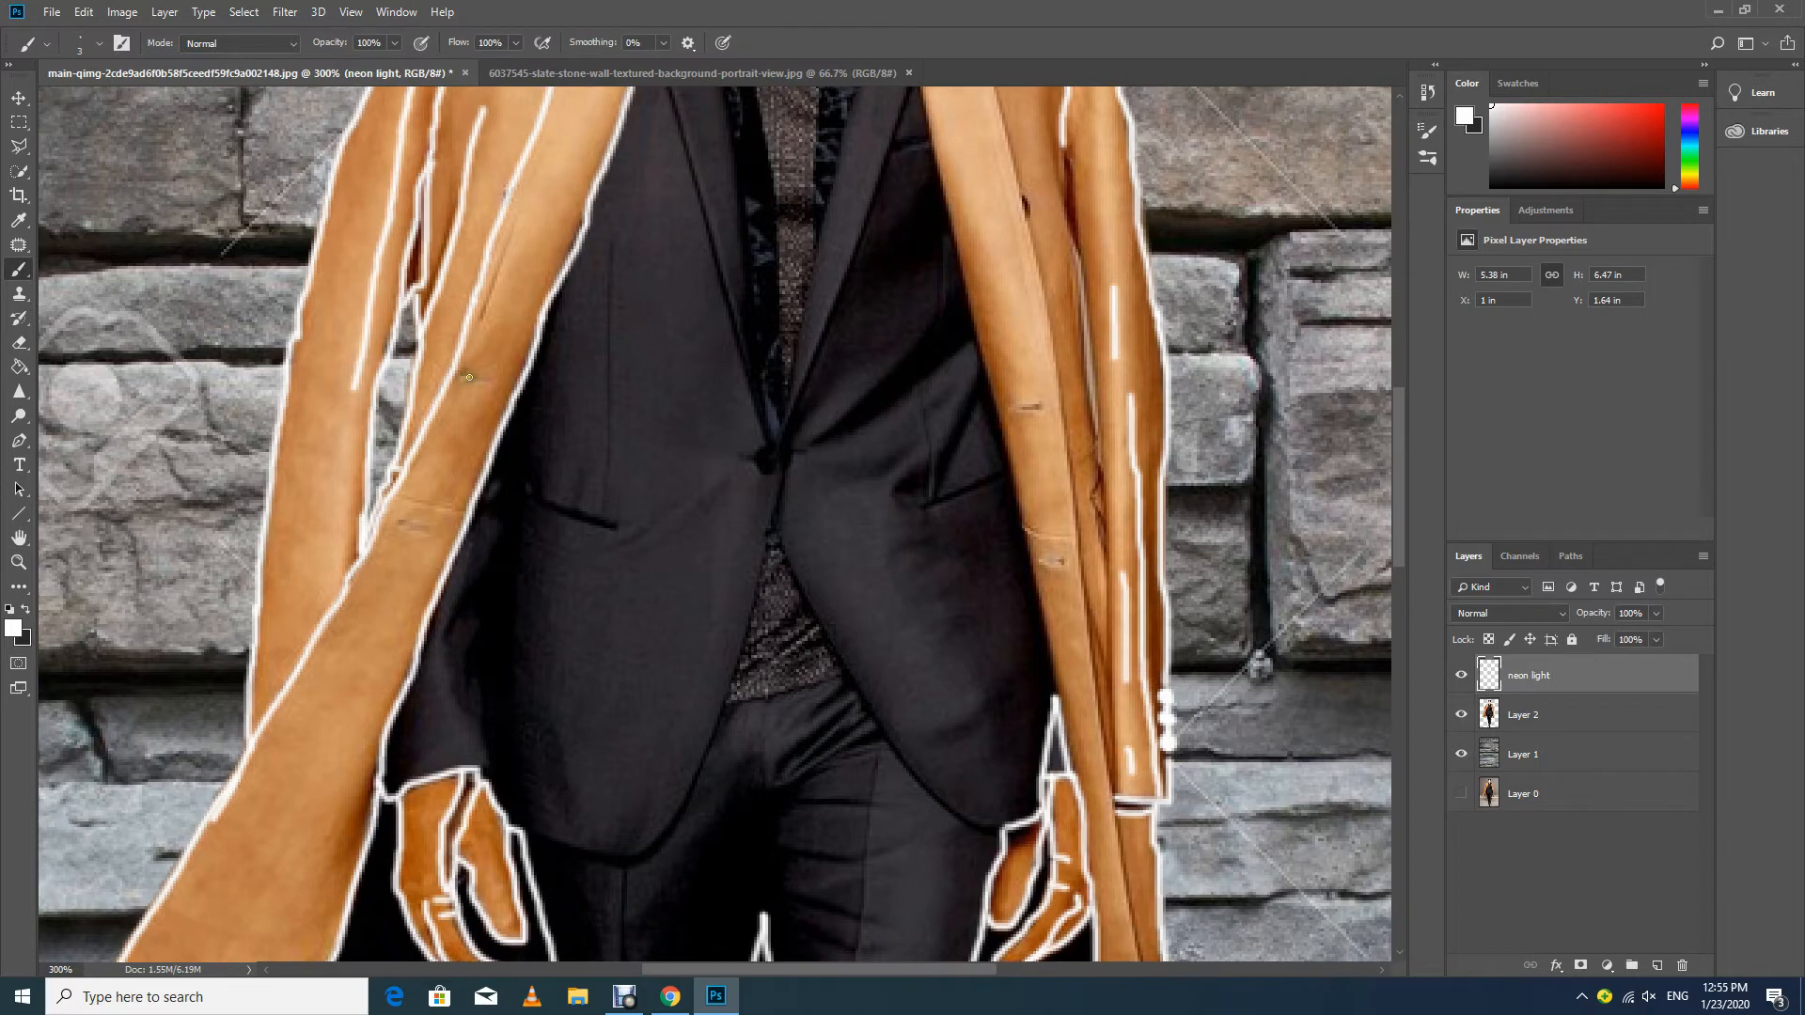
pyautogui.moveTo(464, 377)
pyautogui.mouseDown()
pyautogui.moveTo(485, 380)
pyautogui.moveTo(464, 374)
pyautogui.mouseUp()
pyautogui.hotkey('ctrl', 'z')
pyautogui.moveTo(396, 524)
pyautogui.mouseDown()
pyautogui.moveTo(430, 533)
pyautogui.moveTo(444, 506)
pyautogui.moveTo(467, 512)
pyautogui.mouseUp()
pyautogui.moveTo(404, 523); pyautogui.dragTo(421, 529)
# Paint a second white line along the inside of the left lapel's outer edge, from the notch down towards the upper buttonhole.
pyautogui.scroll(5, 451, 434)
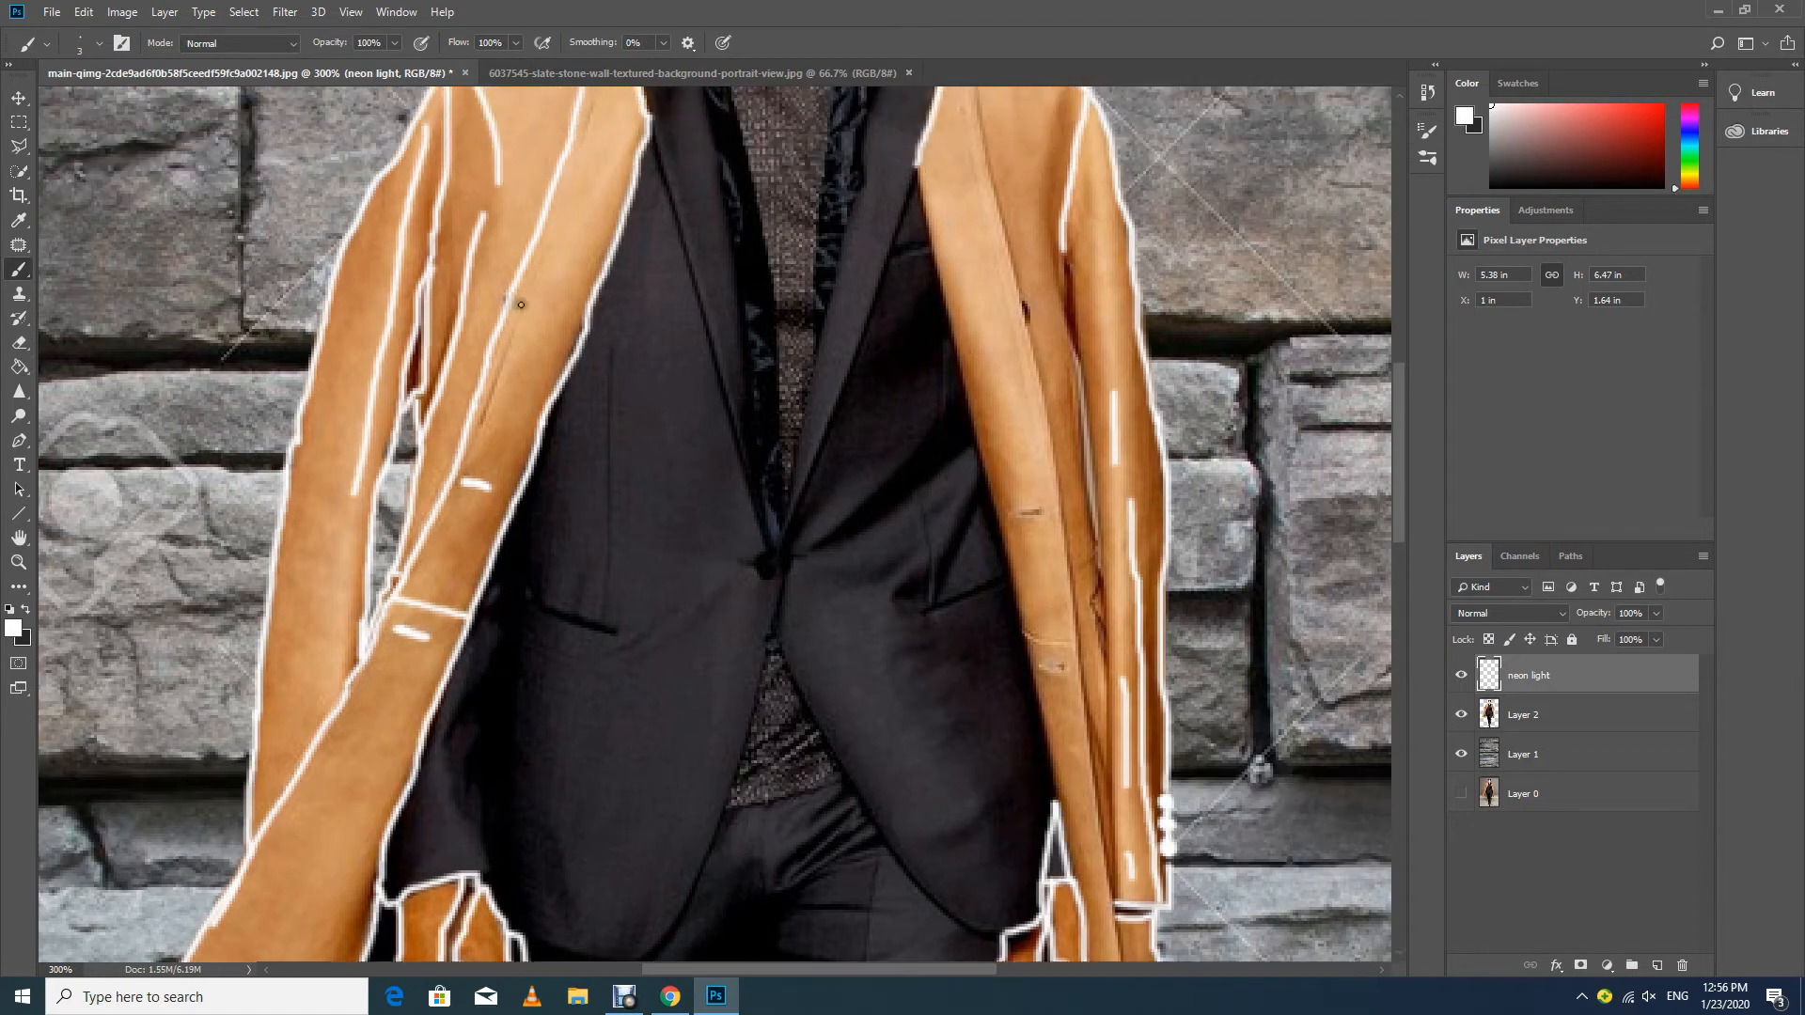
pyautogui.scroll(2, 605, 206)
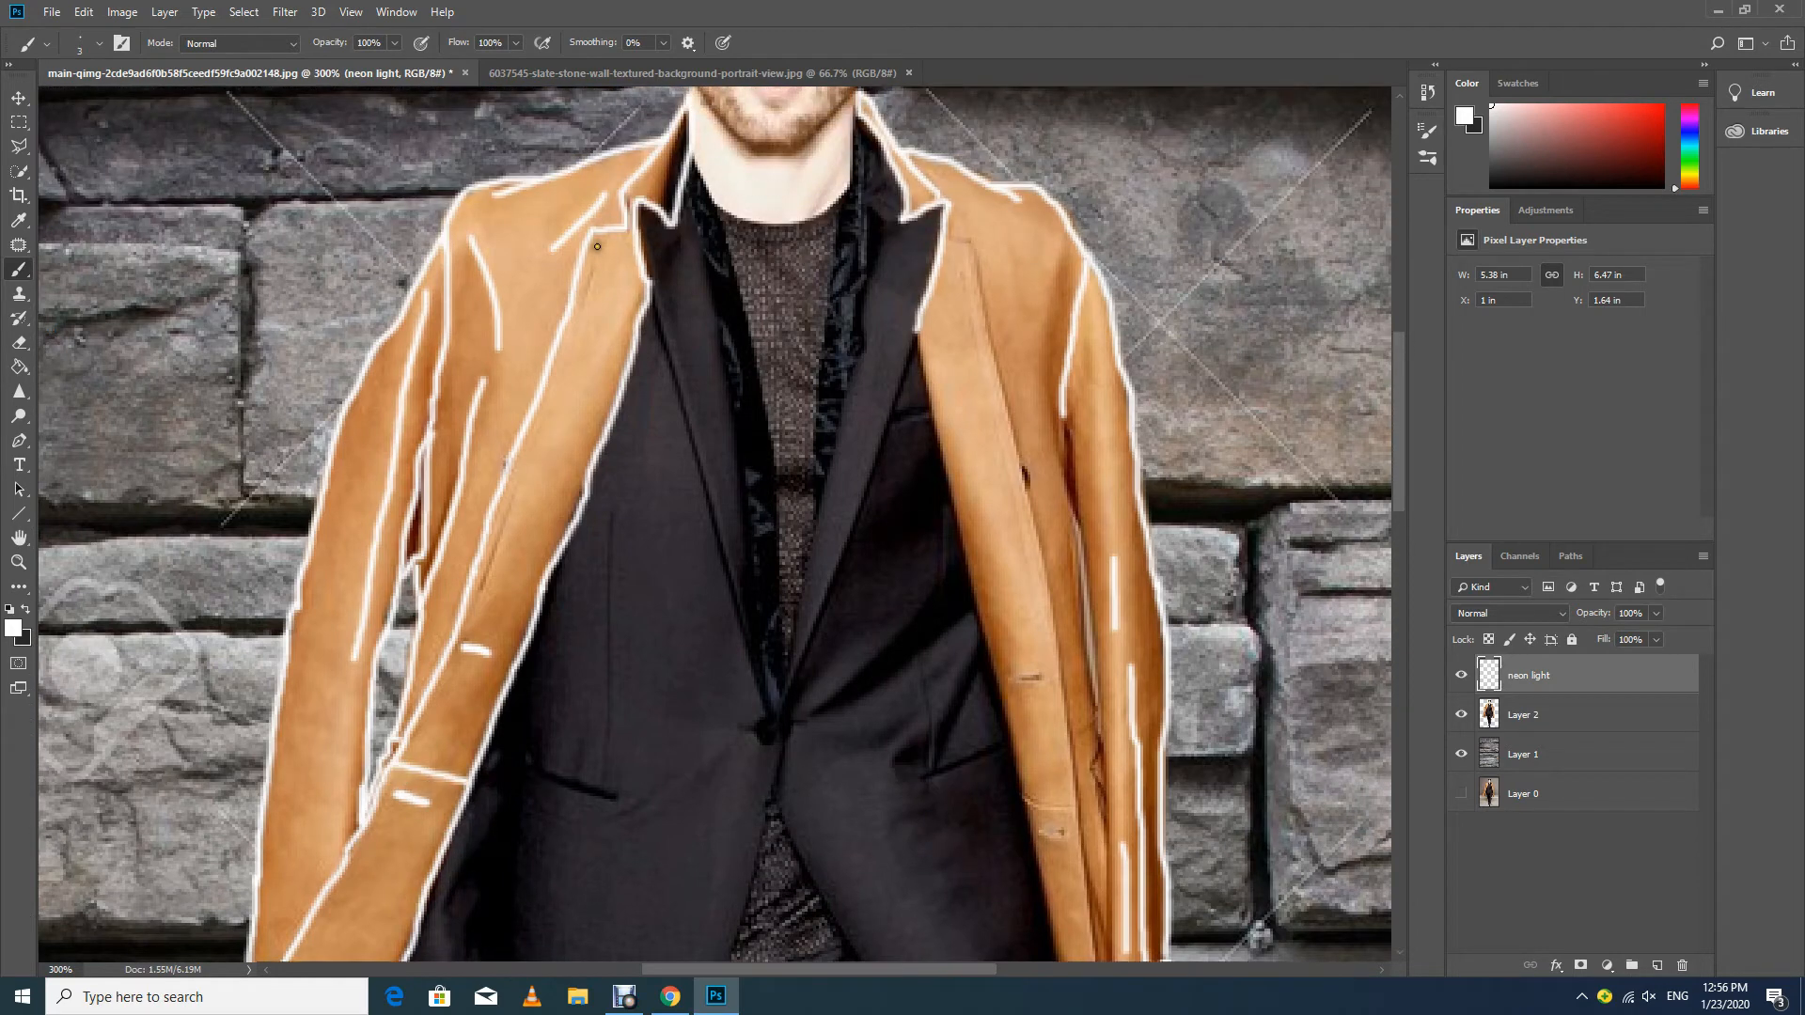
pyautogui.moveTo(595, 255); pyautogui.dragTo(472, 620)
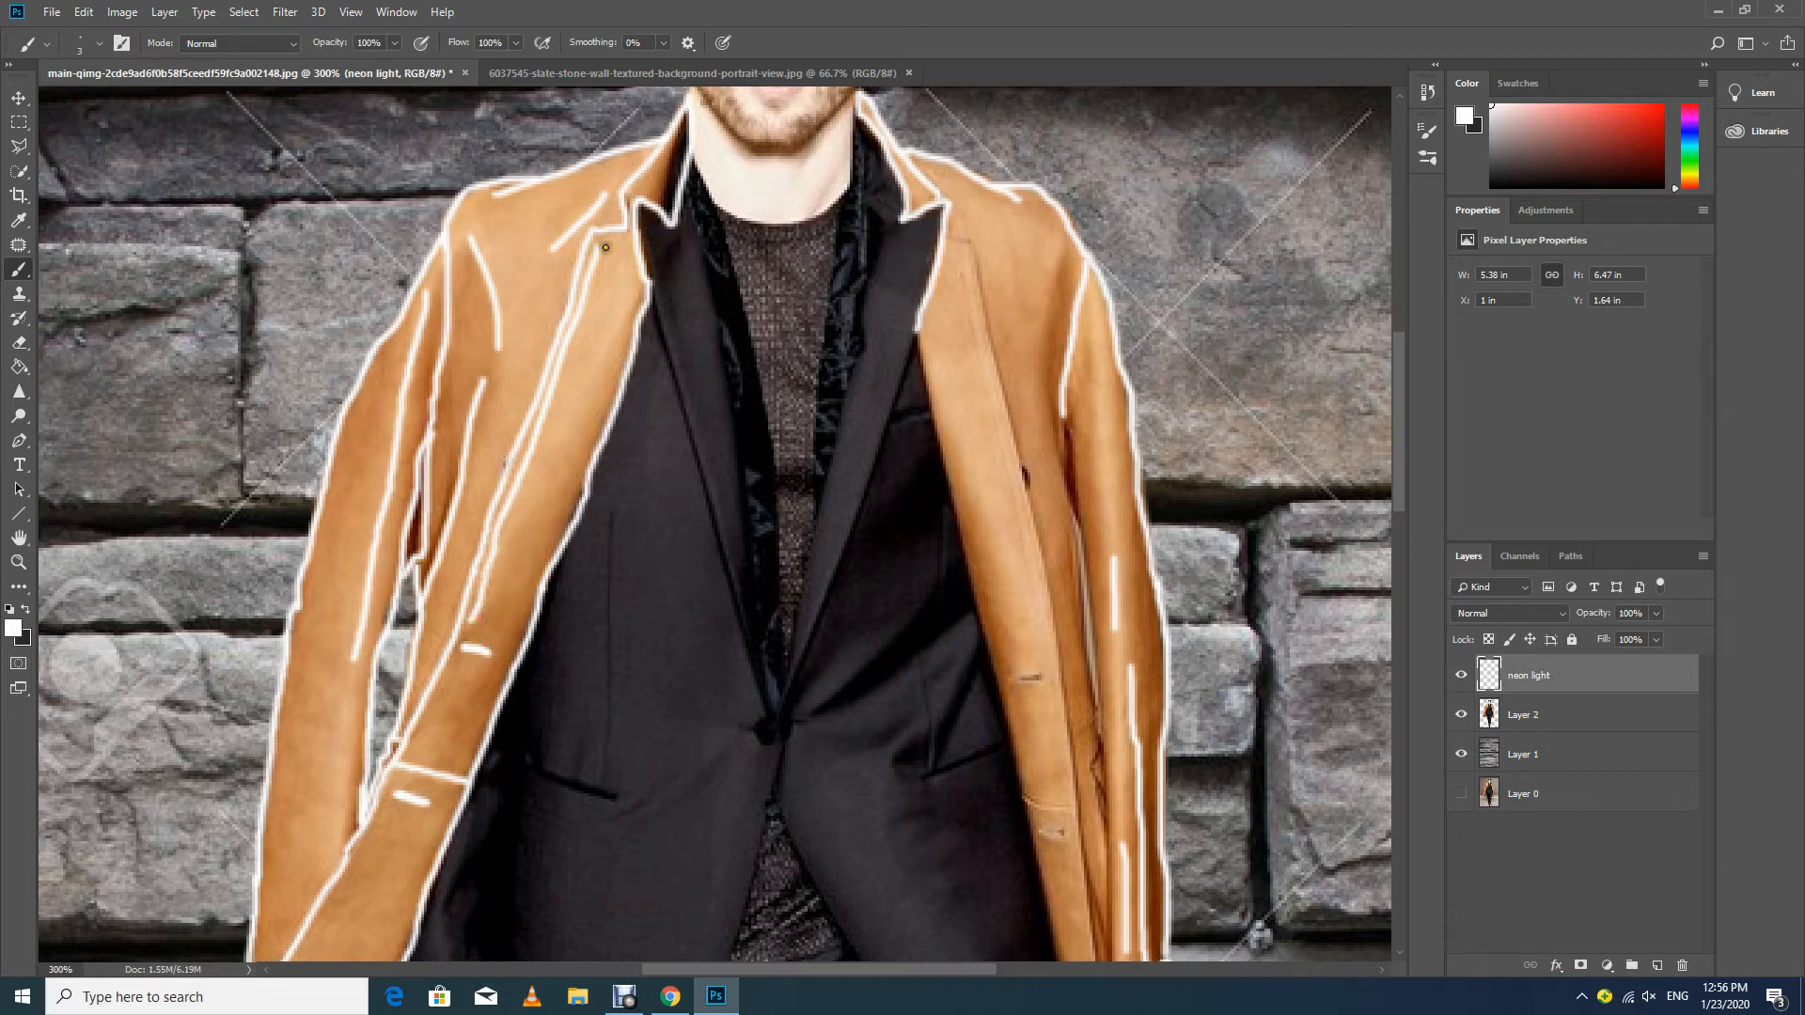
pyautogui.moveTo(601, 241); pyautogui.dragTo(618, 245)
# Trace the right lapel's notch and both edges of the right front panel in white, down to around the lower buttonhole.
pyautogui.moveTo(951, 254)
pyautogui.mouseDown()
pyautogui.moveTo(969, 294)
pyautogui.moveTo(970, 241)
pyautogui.mouseUp()
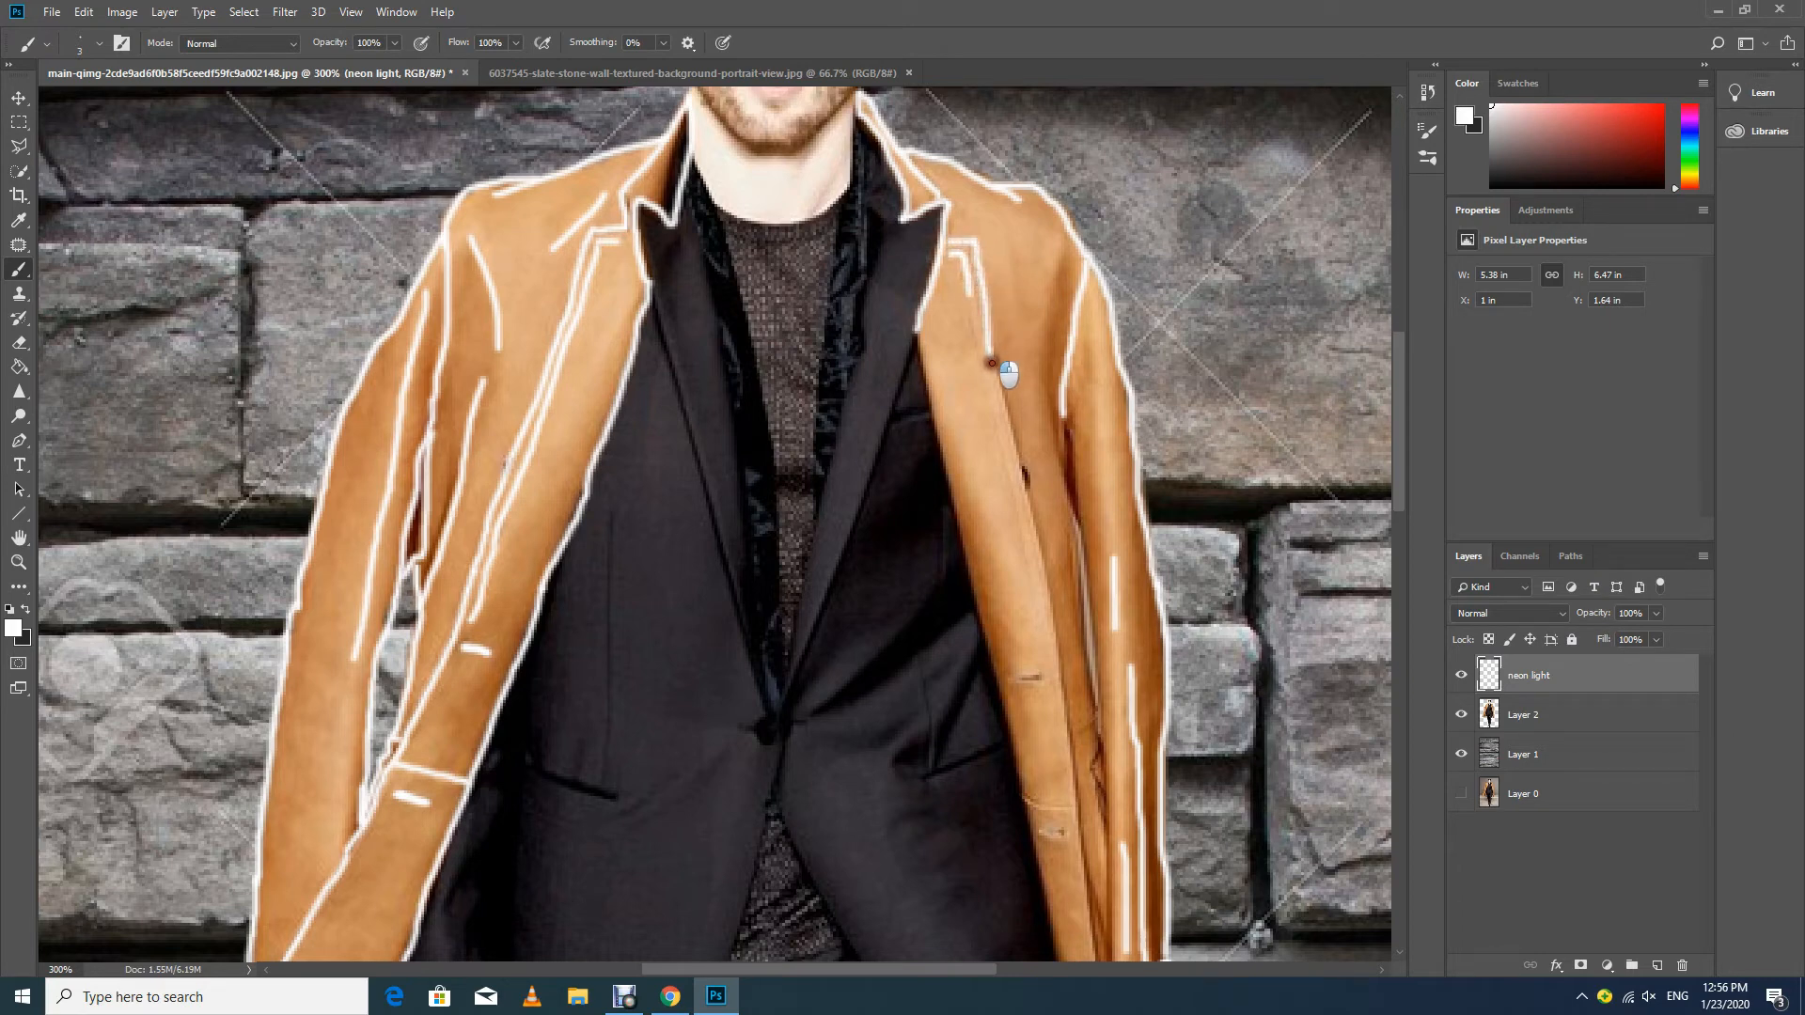
pyautogui.moveTo(1006, 398); pyautogui.dragTo(1029, 518)
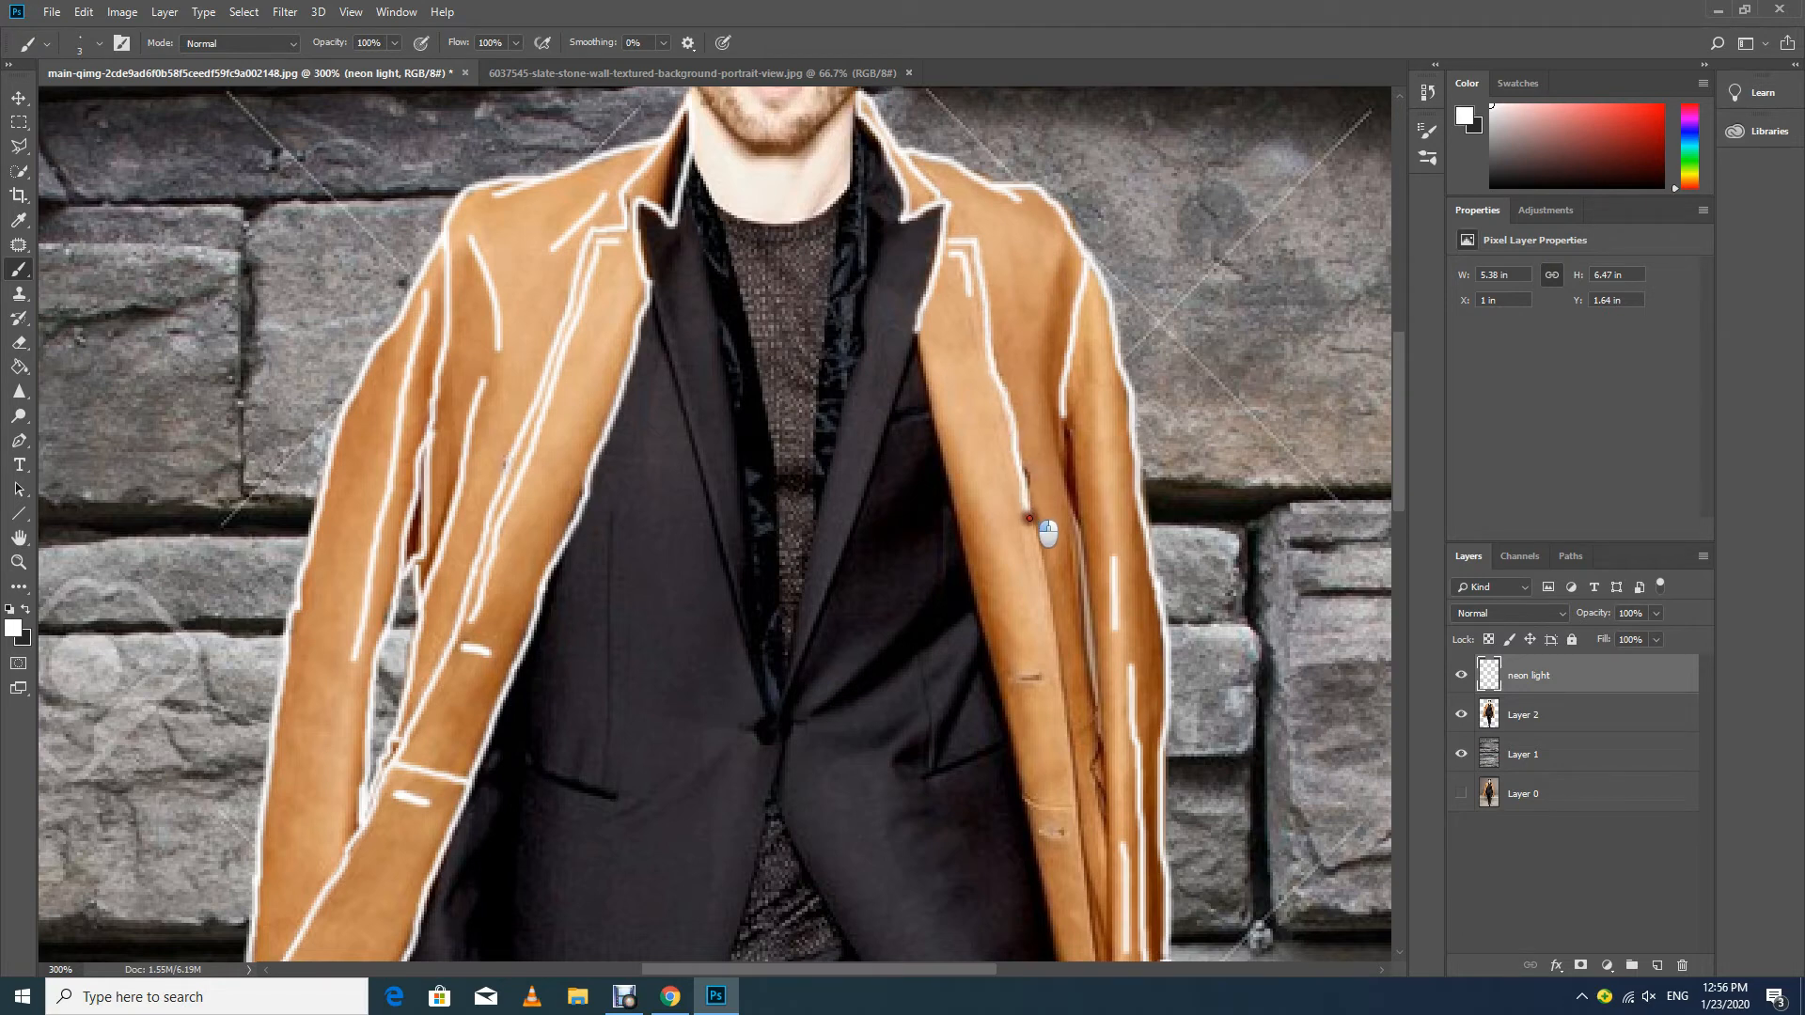
pyautogui.scroll(-3, 1022, 475)
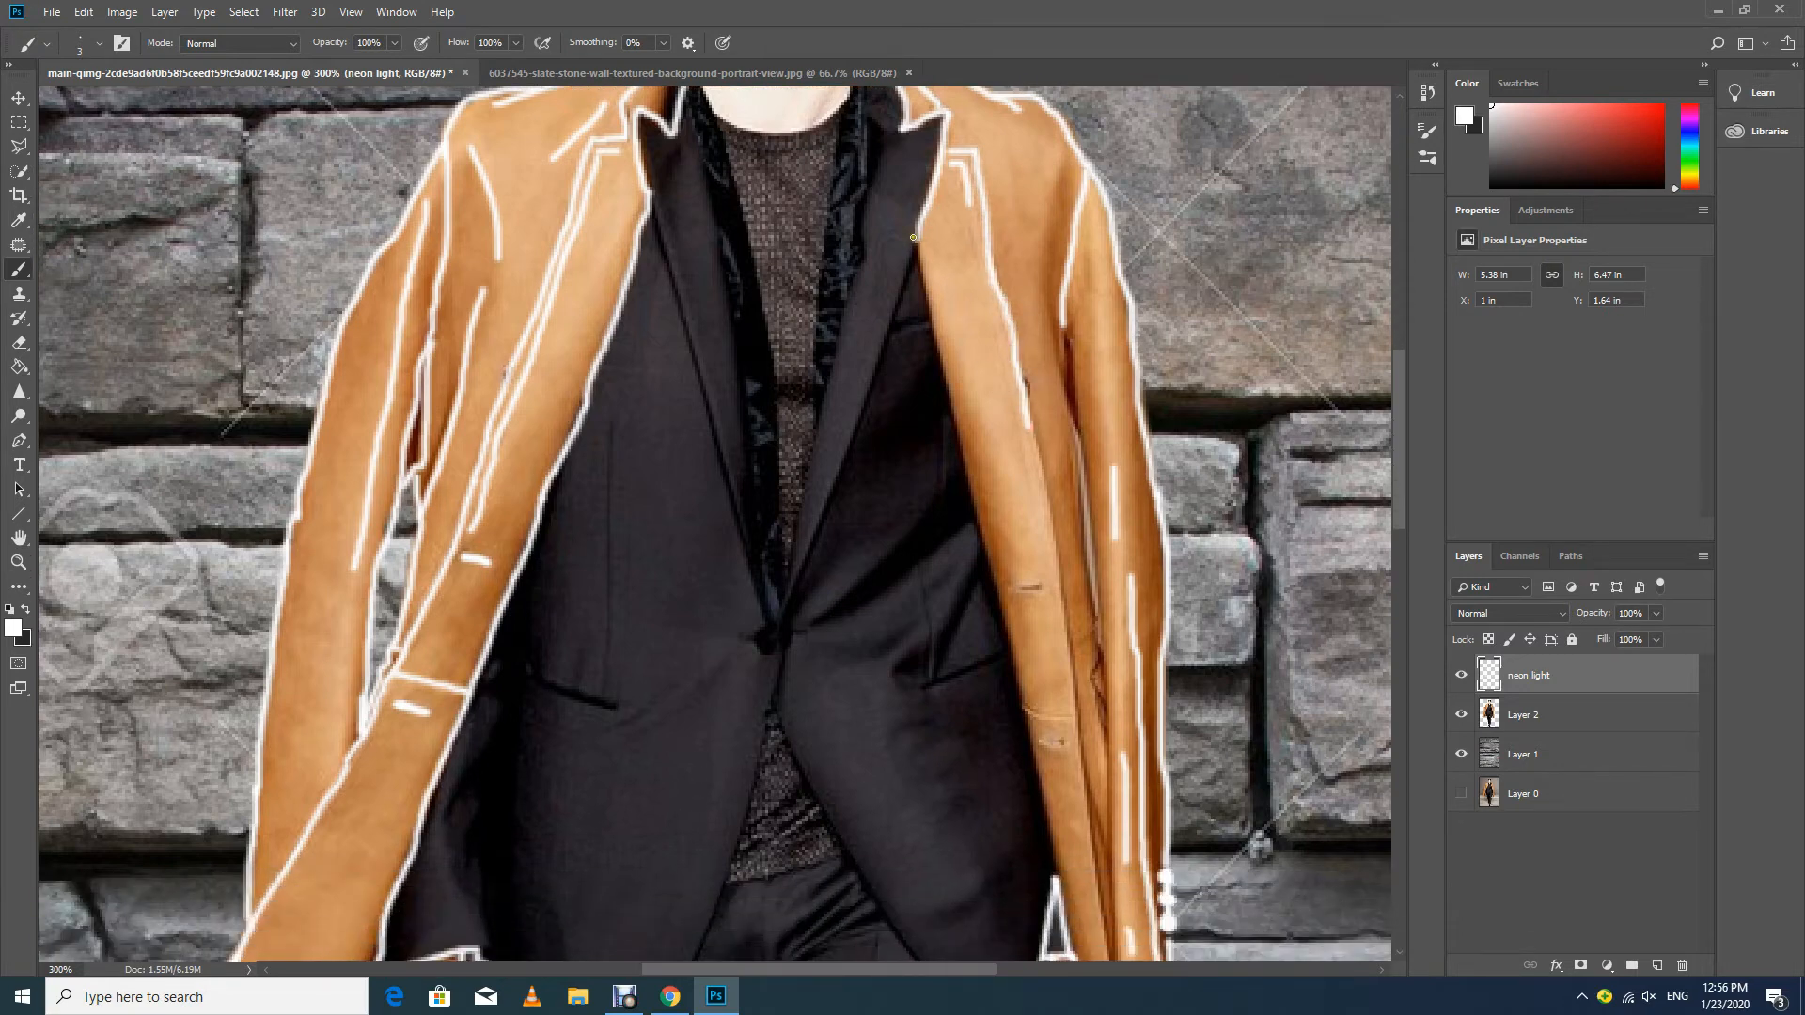
pyautogui.moveTo(915, 242); pyautogui.dragTo(987, 520)
pyautogui.scroll(-2, 992, 470)
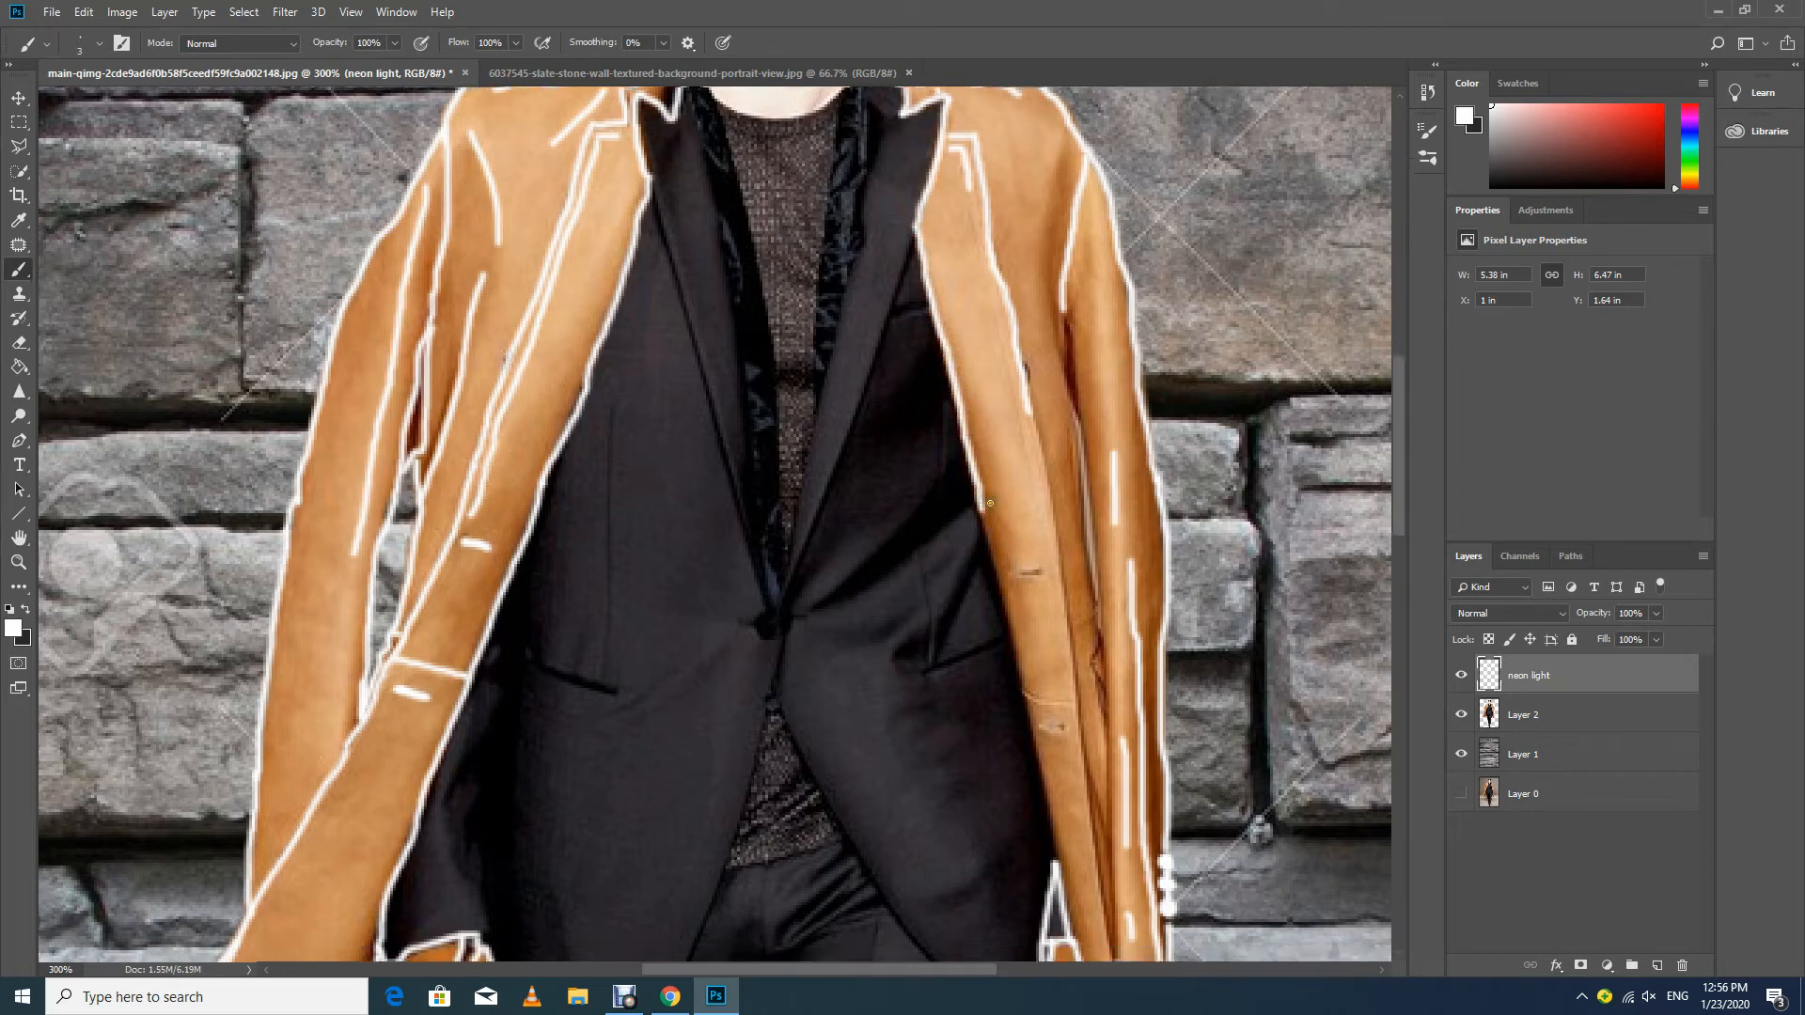
pyautogui.scroll(-6, 996, 393)
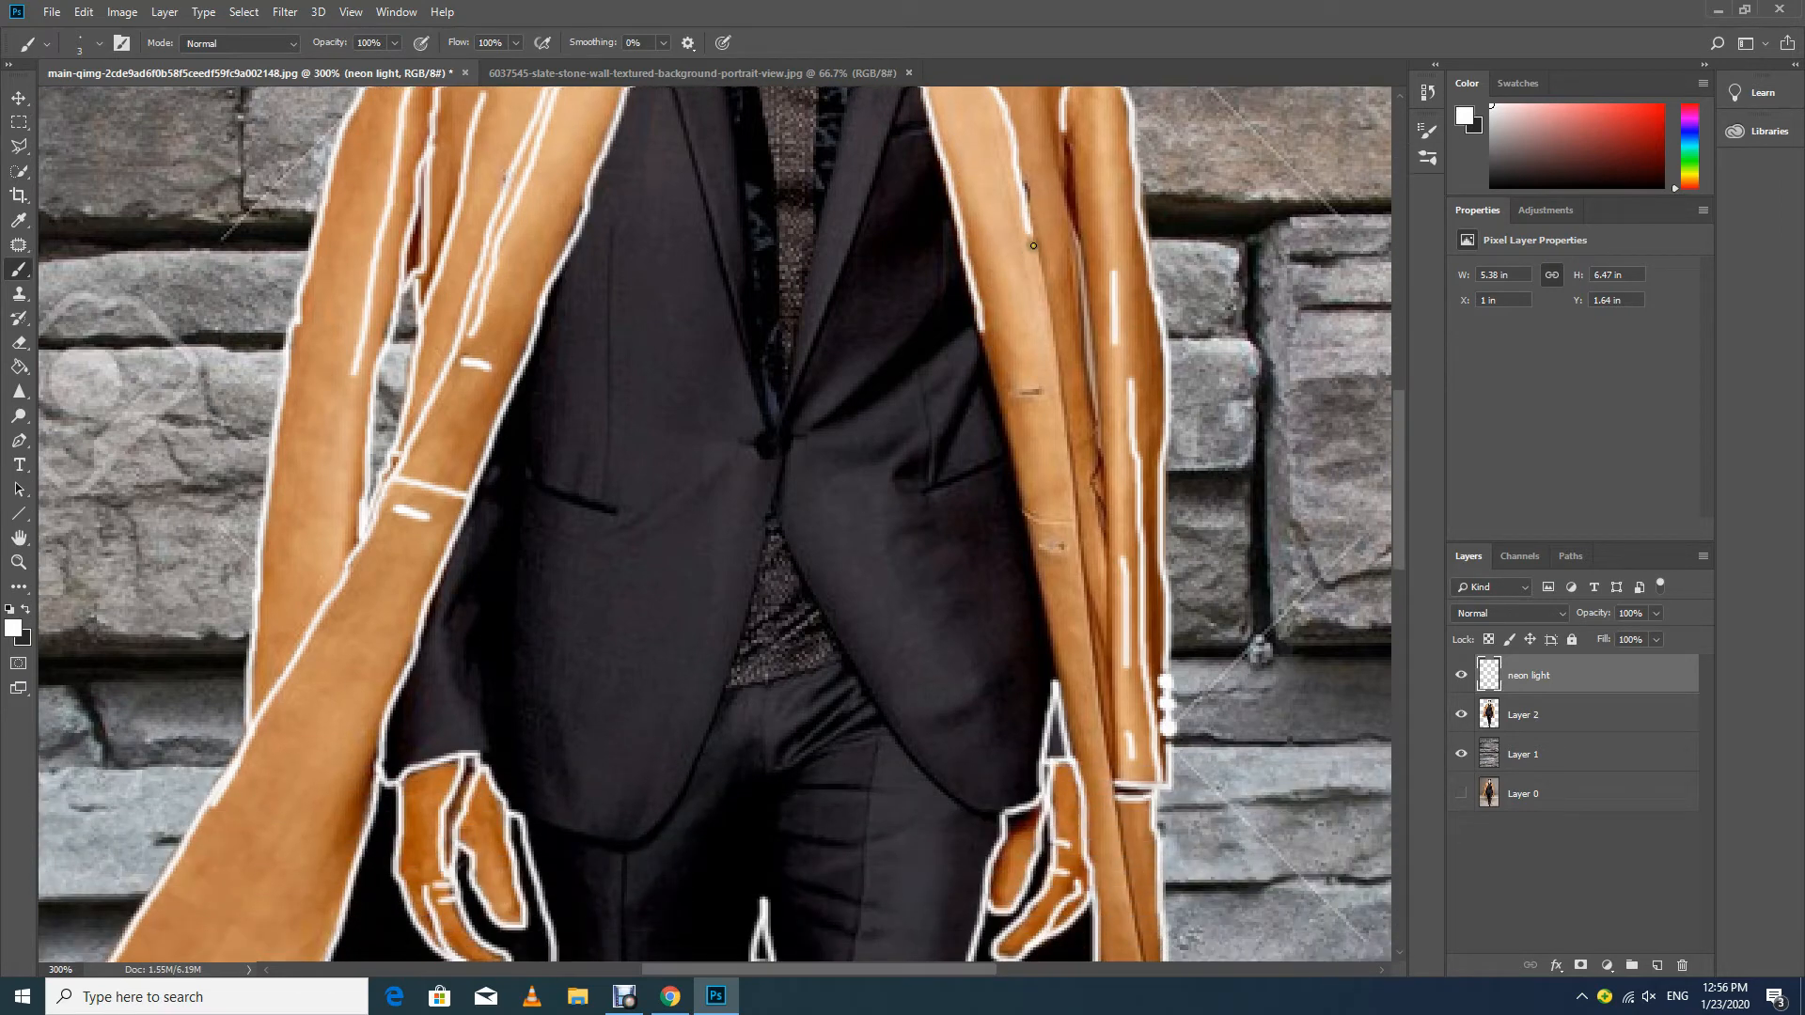
pyautogui.moveTo(1029, 227); pyautogui.dragTo(1076, 498)
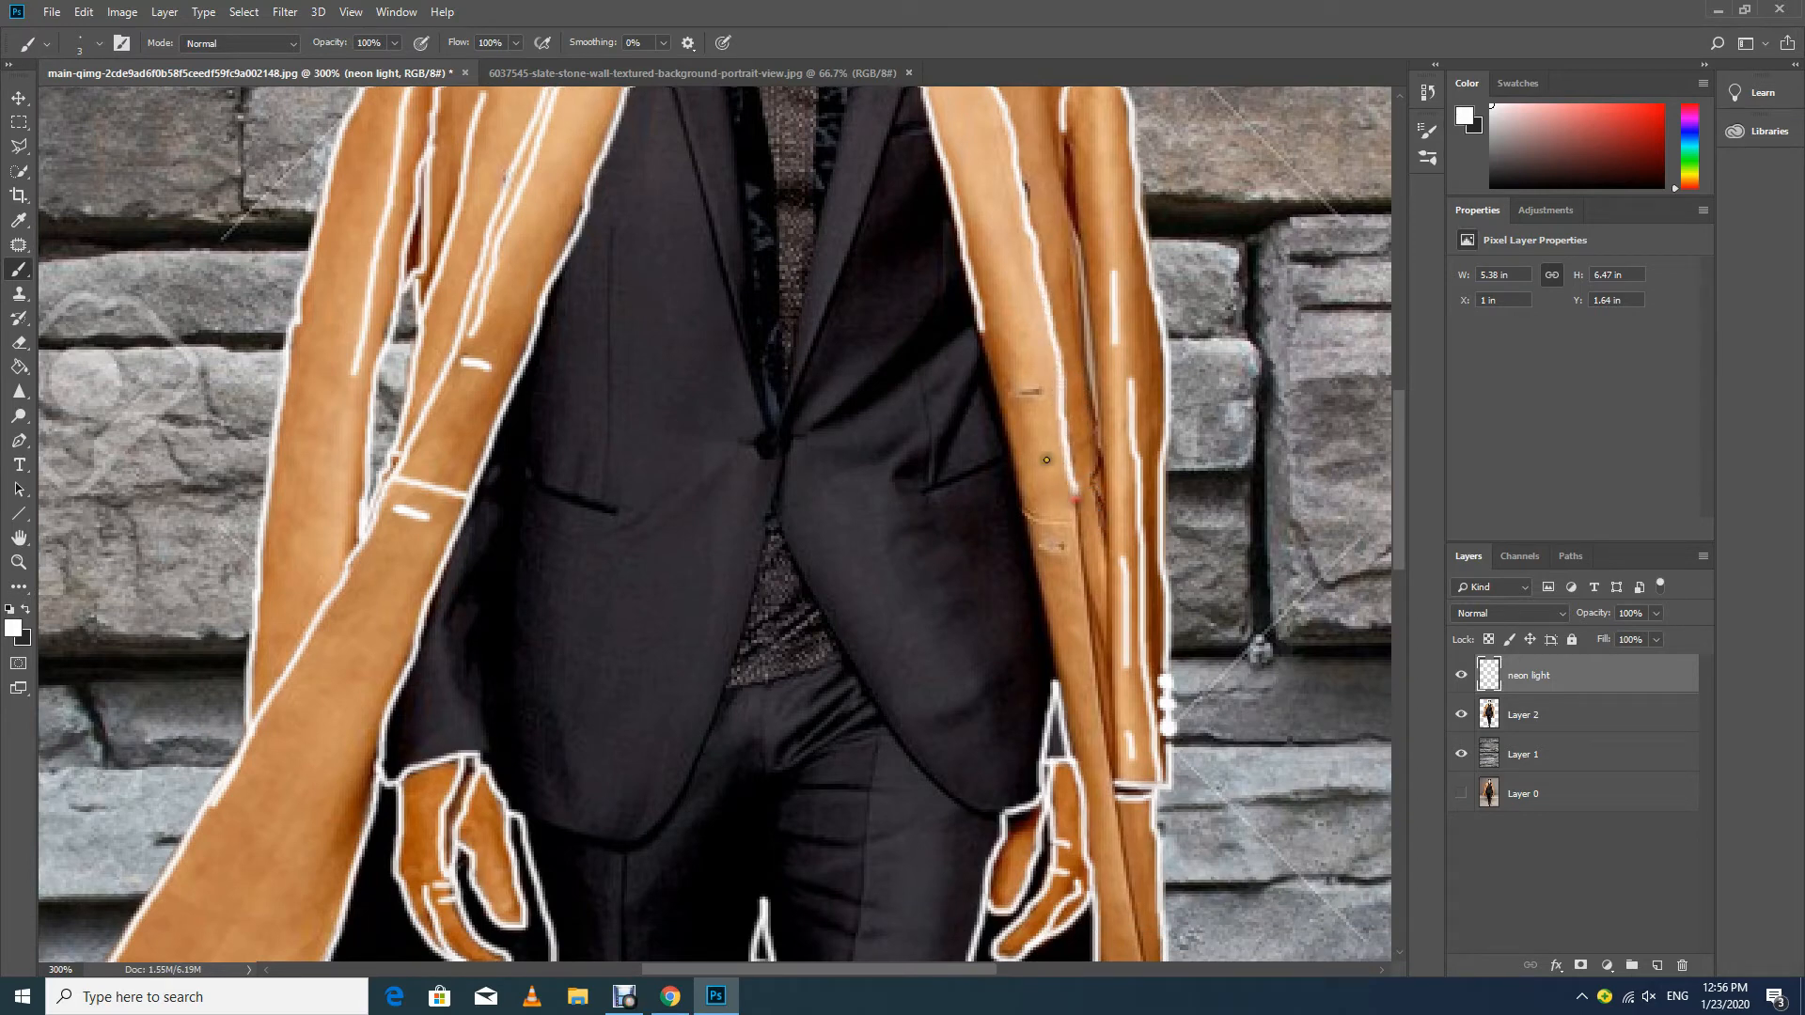
pyautogui.moveTo(983, 331); pyautogui.dragTo(1031, 554)
# Continue the right front panel's inner edge to the hand opening and its outer edge down to the coat hem in white.
pyautogui.scroll(-4, 1037, 563)
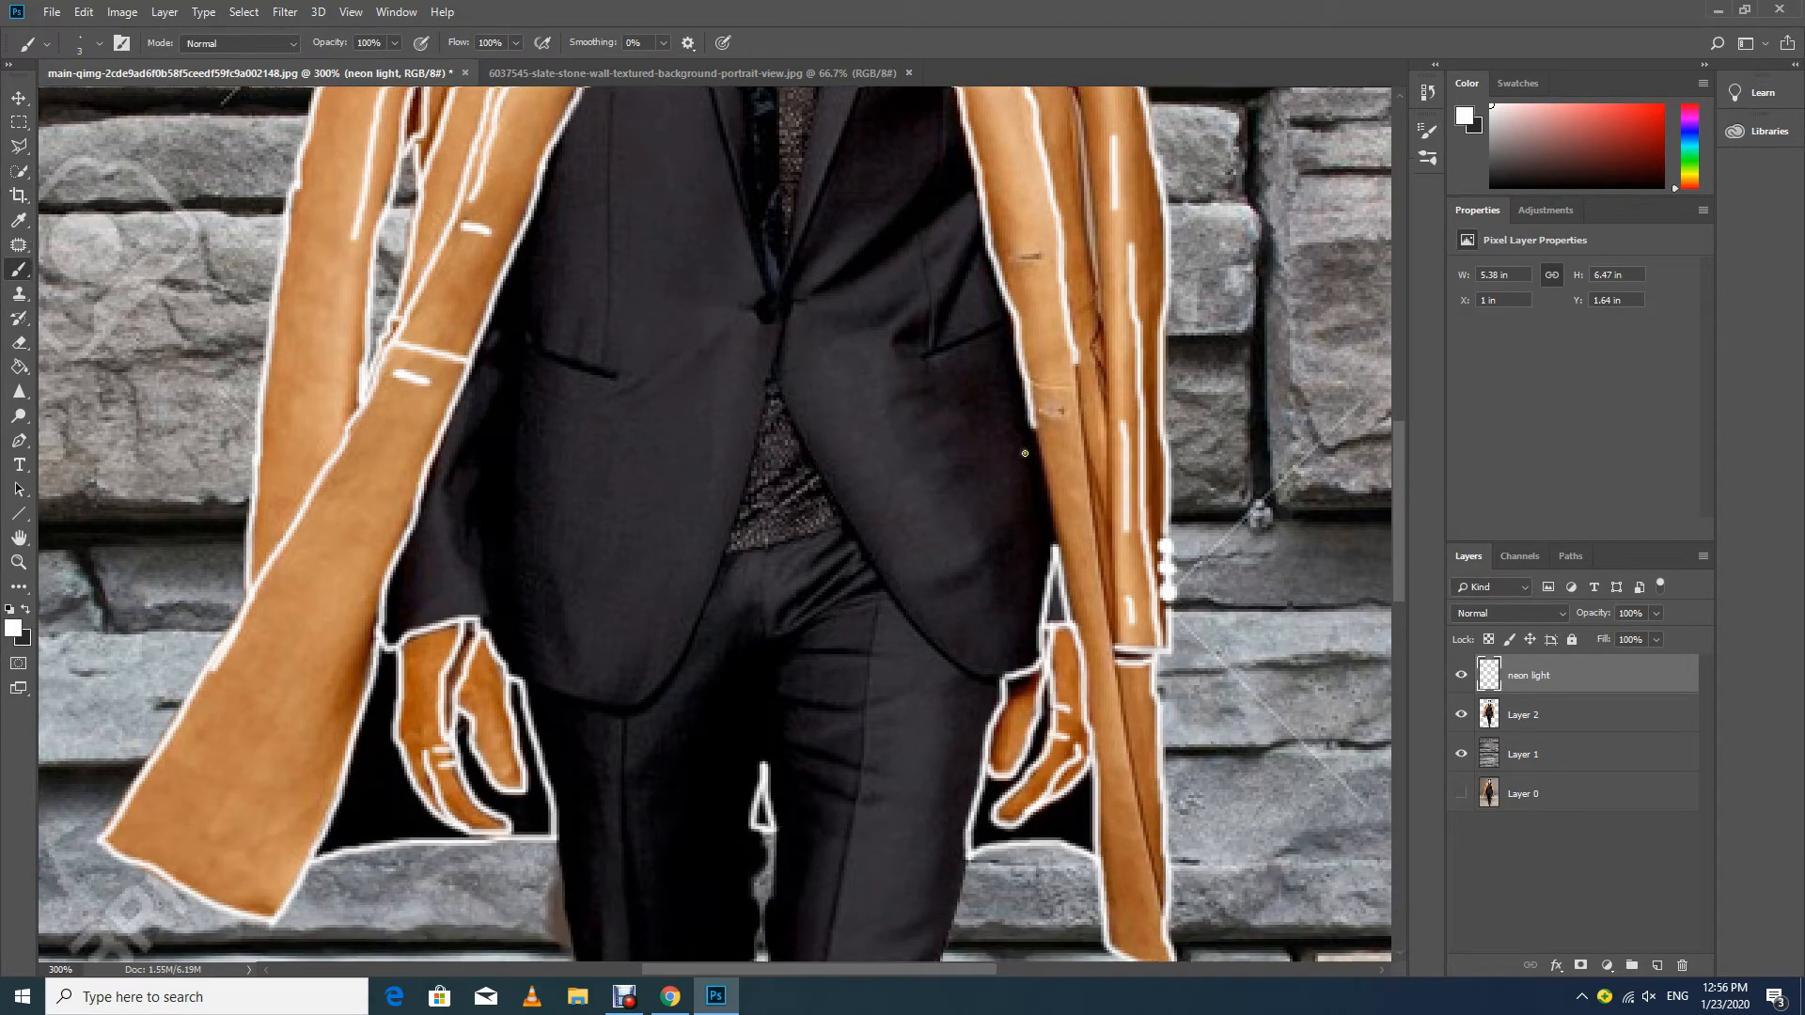
pyautogui.click(1030, 405)
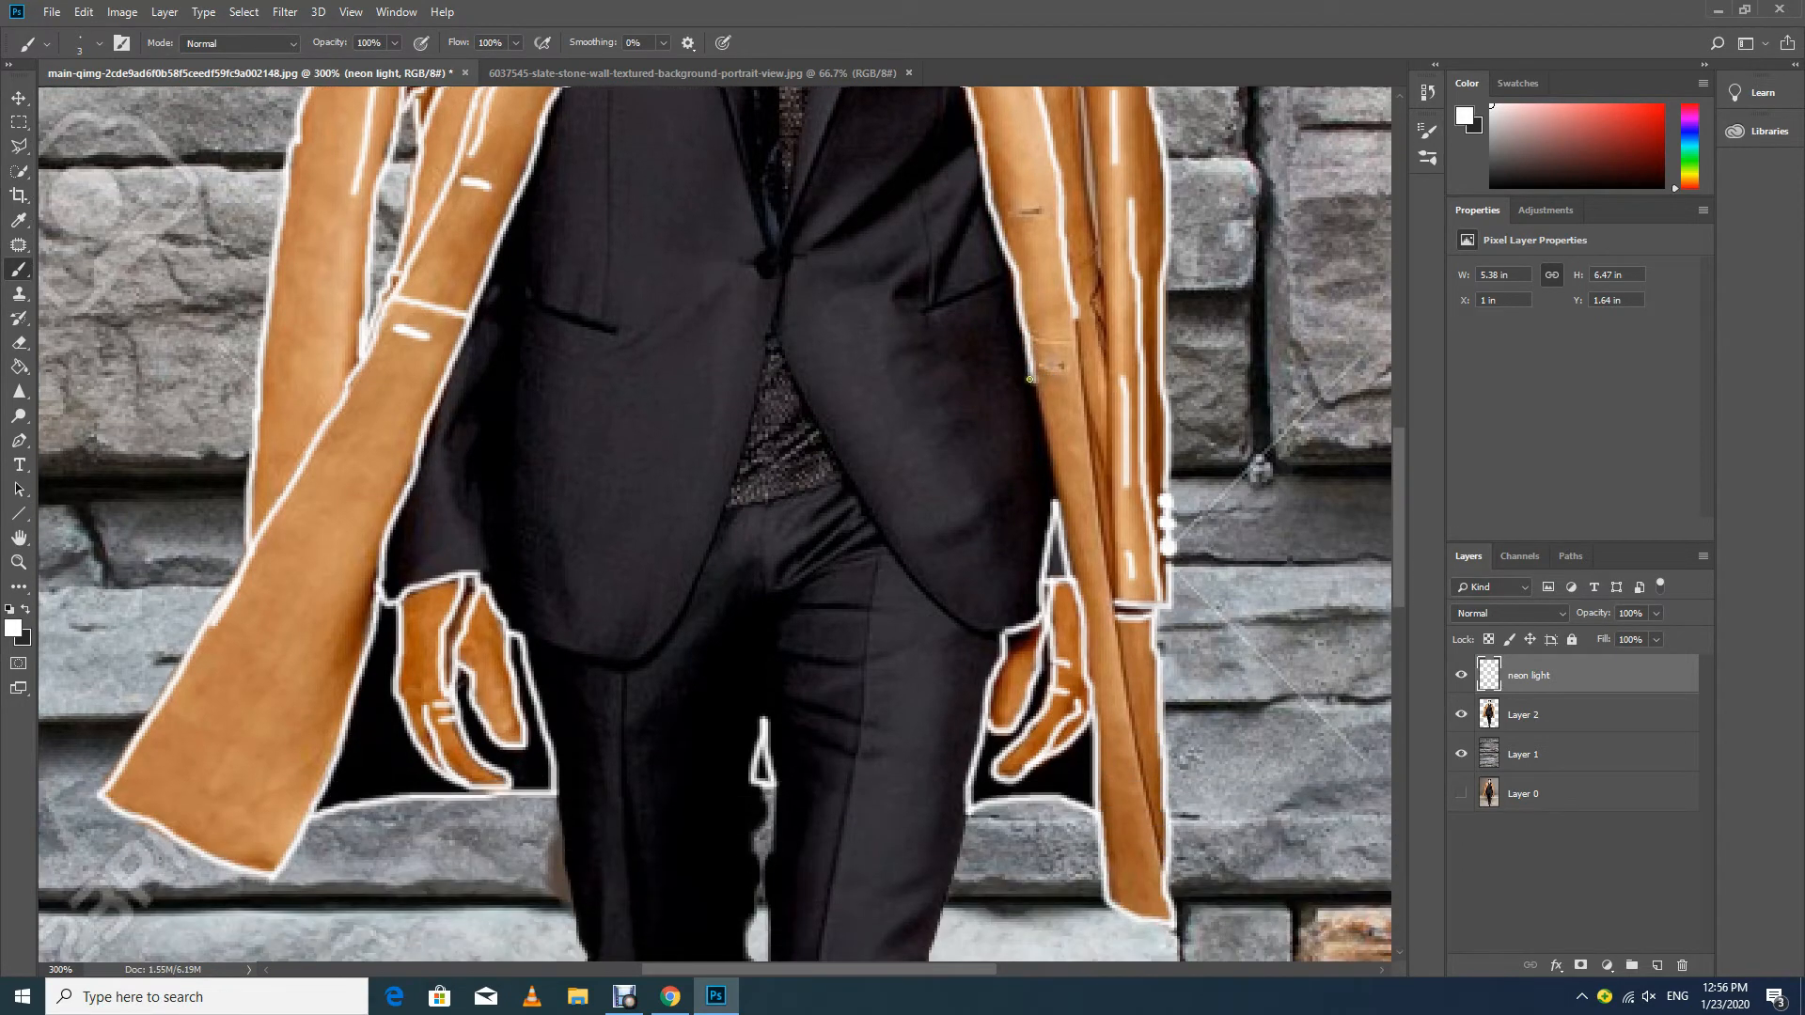
pyautogui.moveTo(1030, 378); pyautogui.dragTo(1055, 499)
pyautogui.moveTo(1076, 314); pyautogui.dragTo(1120, 646)
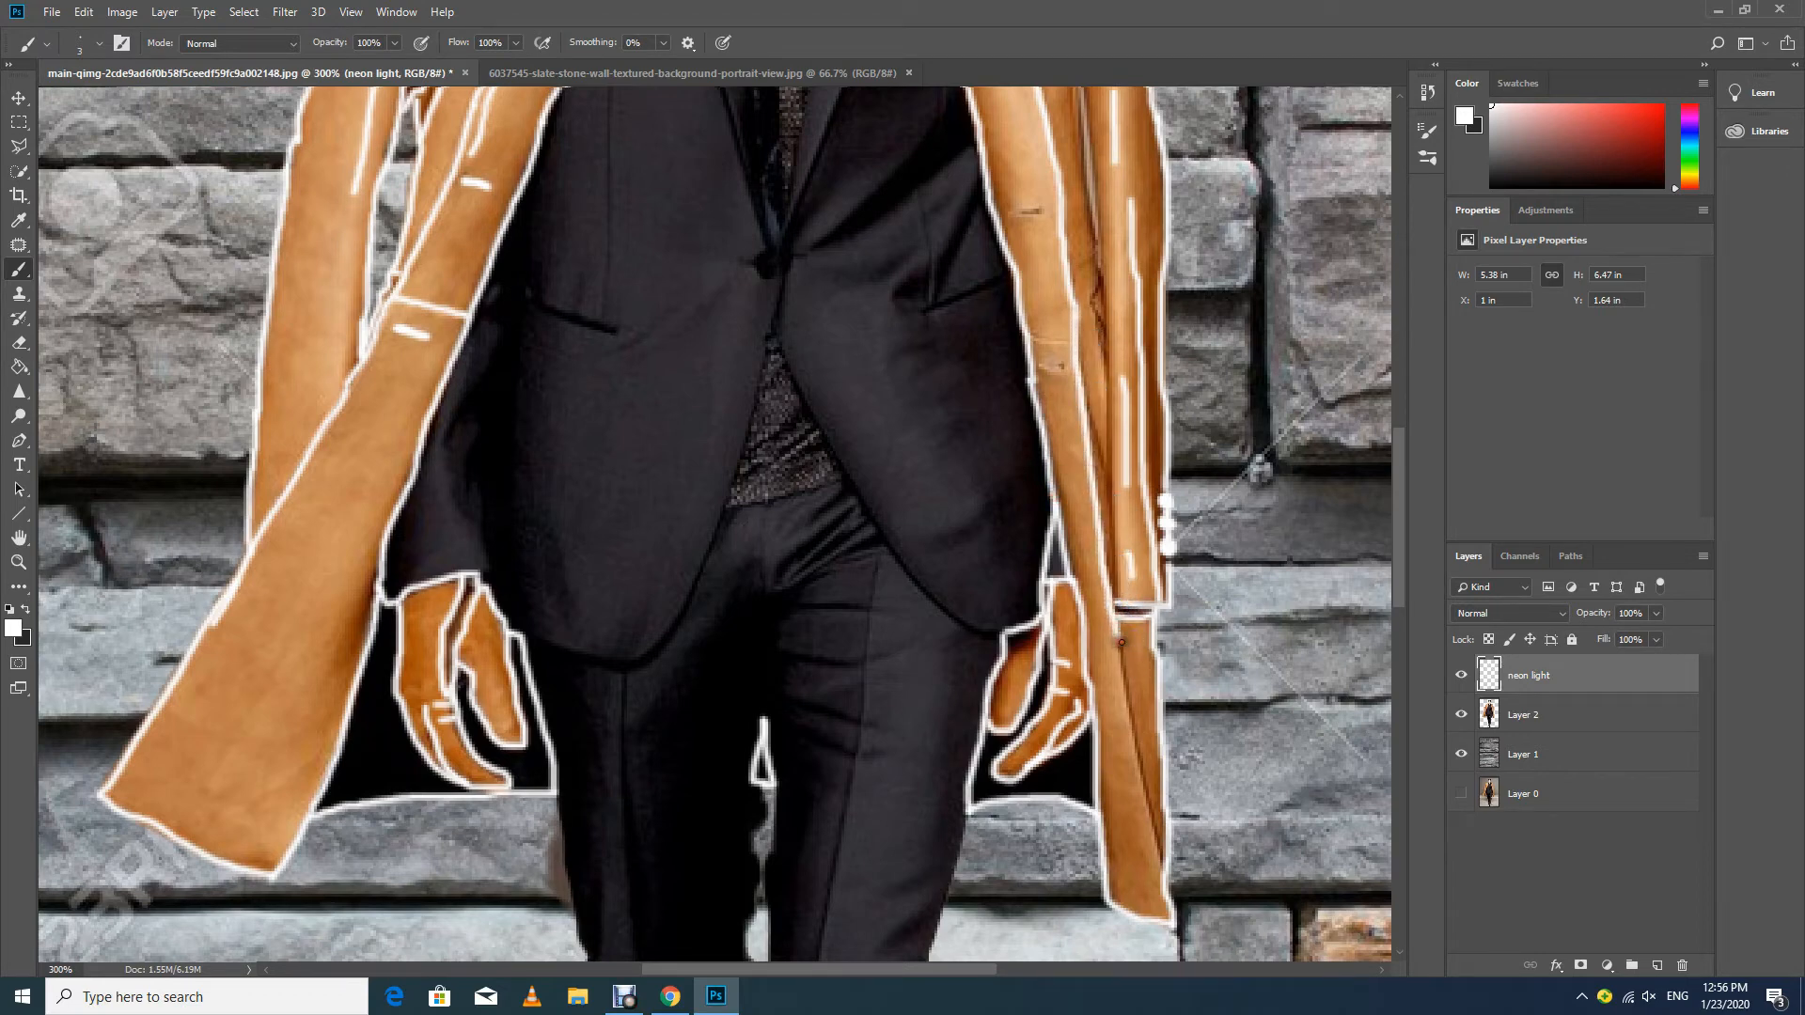
pyautogui.scroll(-1, 1127, 592)
pyautogui.scroll(-5, 1127, 592)
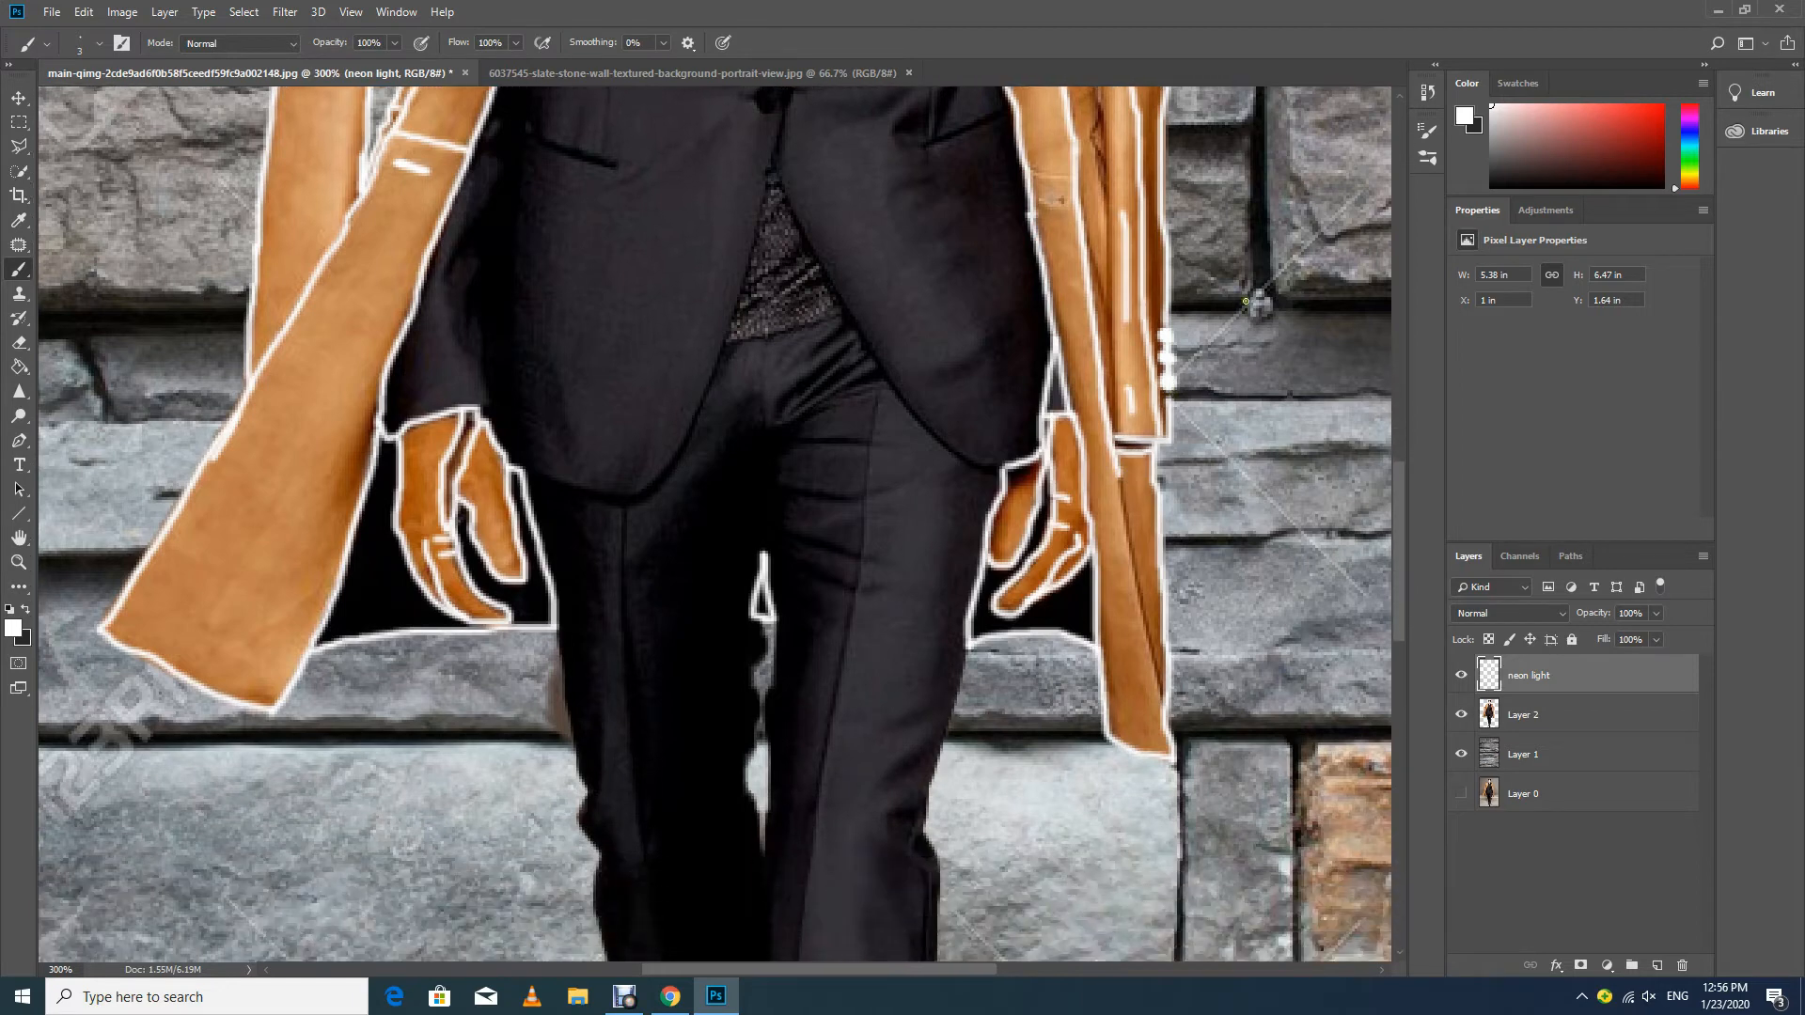
pyautogui.moveTo(1120, 477); pyautogui.dragTo(1169, 707)
# Add short white fold lines on the lower left front panel and along the lower left sleeve.
pyautogui.scroll(6, 1169, 706)
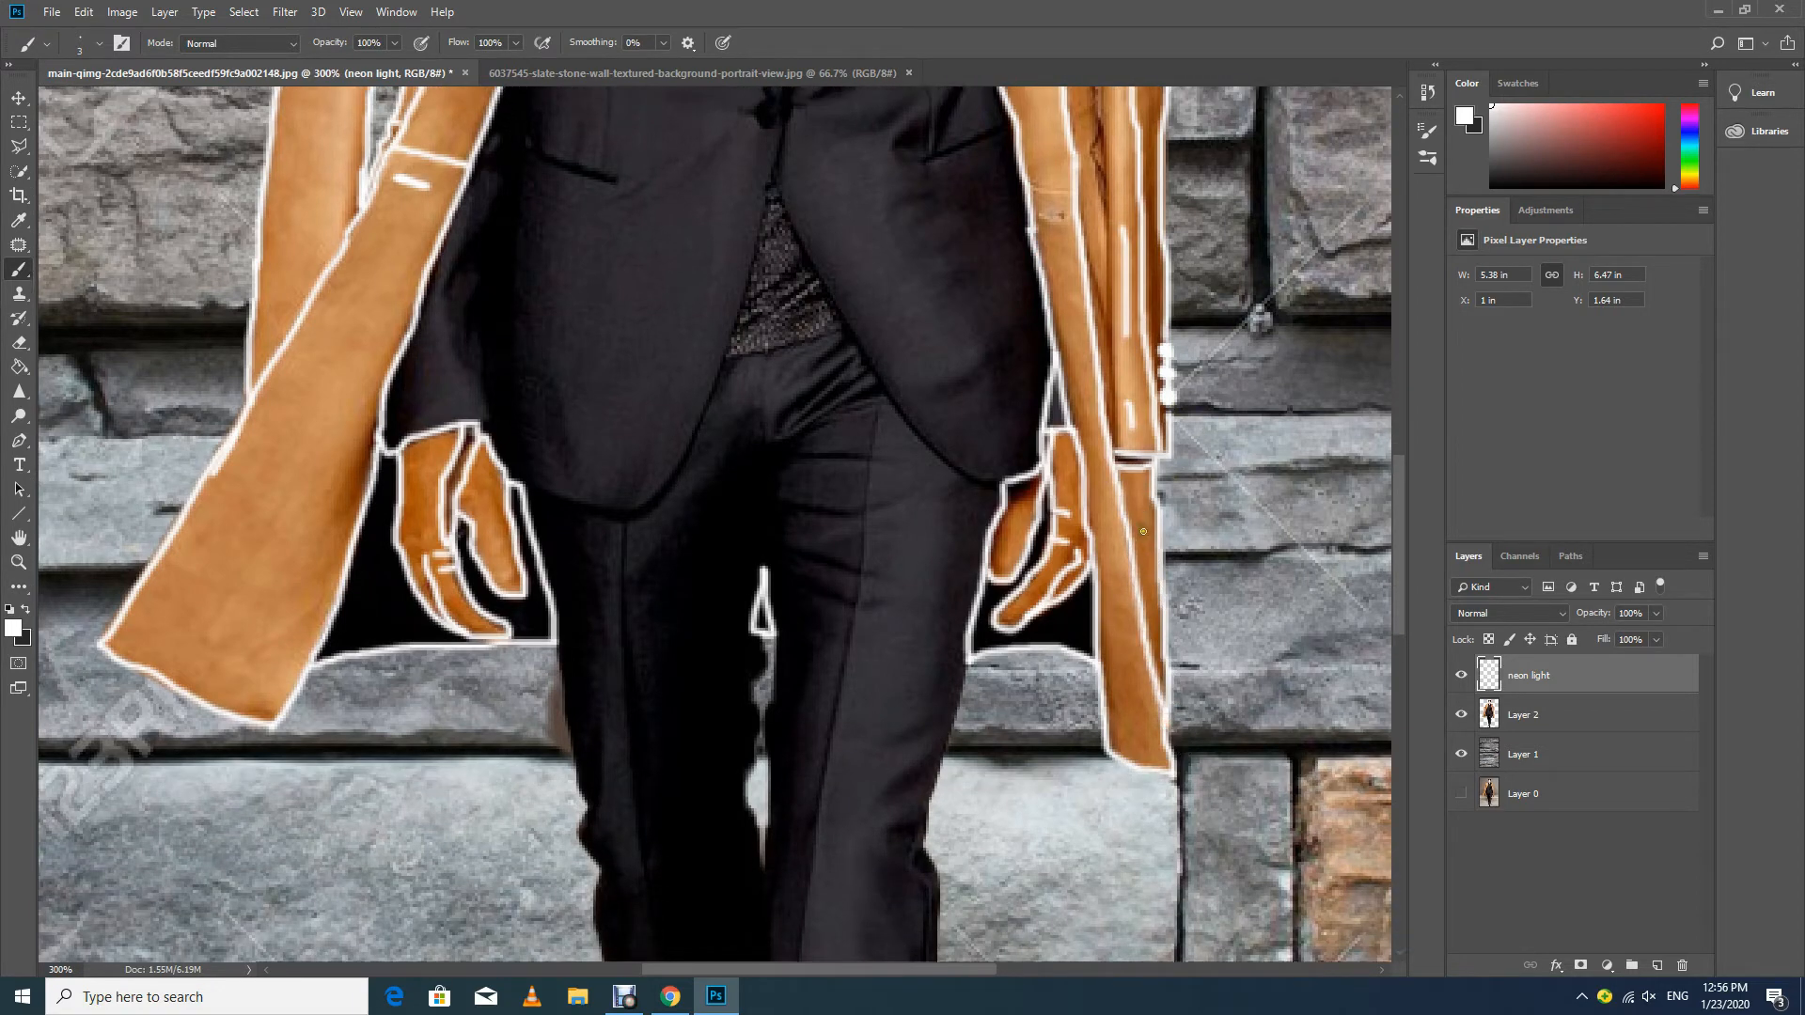
pyautogui.scroll(5, 1100, 423)
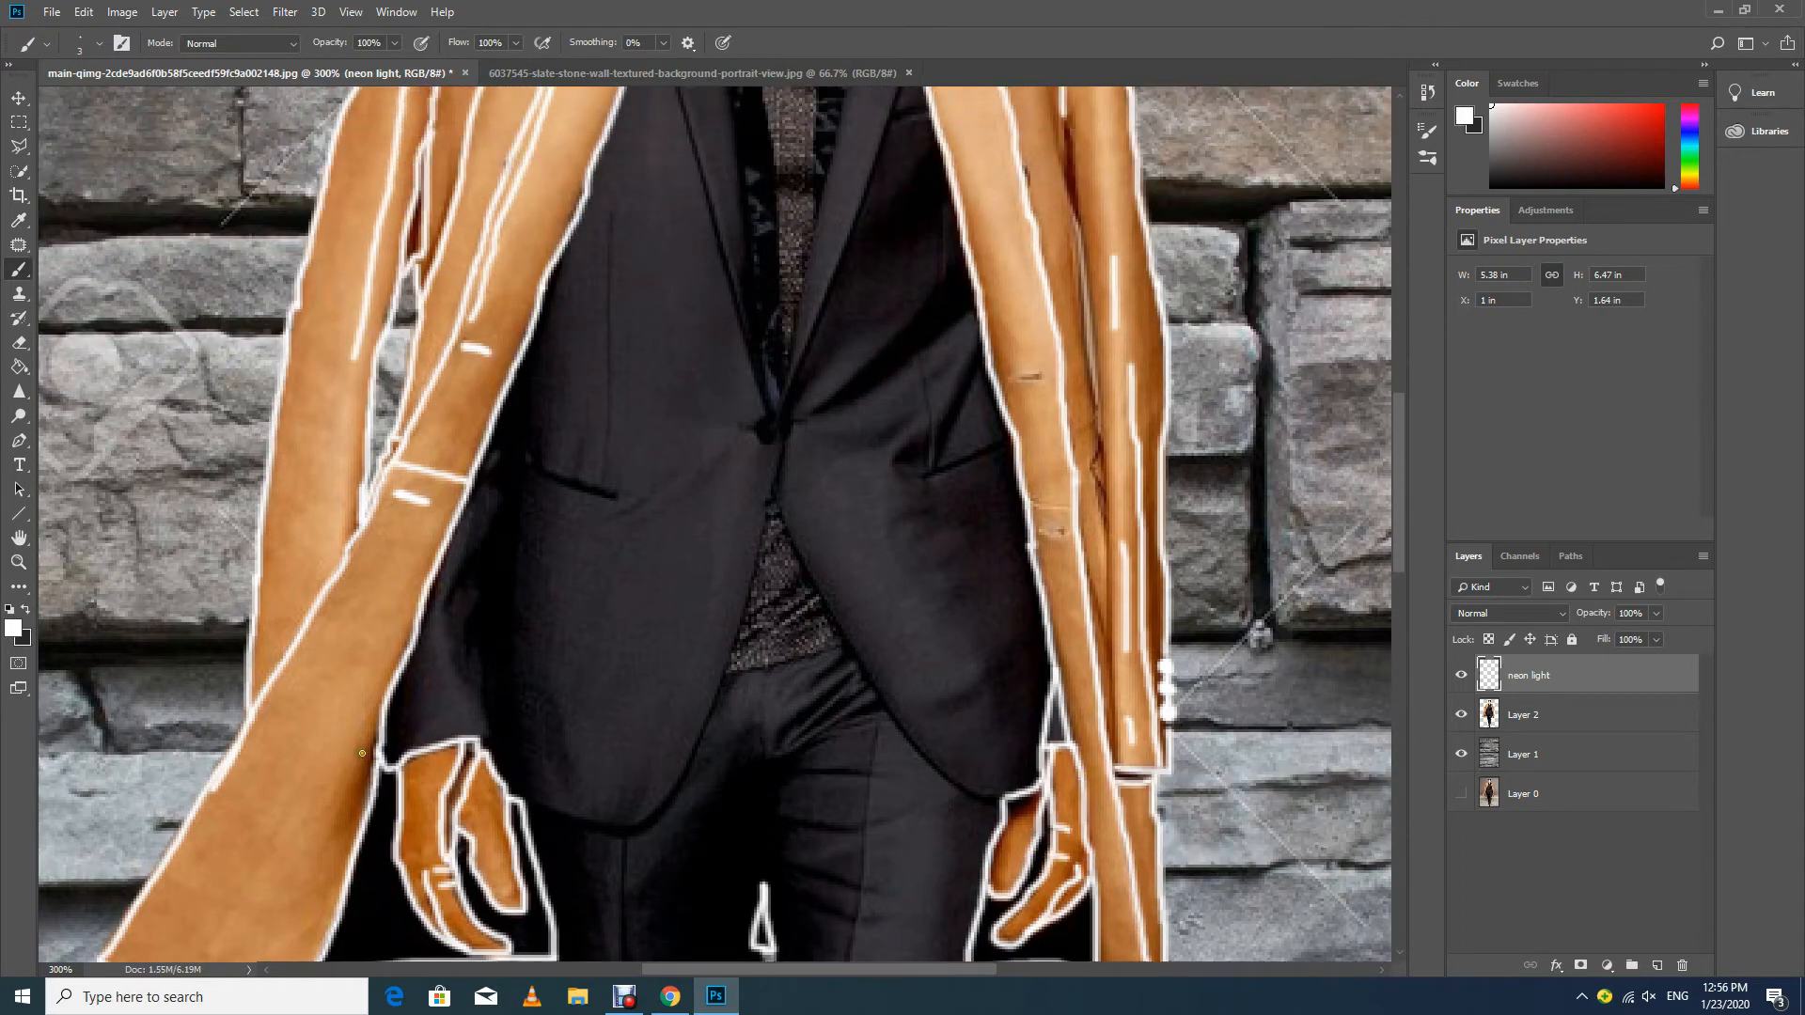
pyautogui.moveTo(362, 753); pyautogui.dragTo(309, 855)
pyautogui.moveTo(345, 425); pyautogui.dragTo(347, 537)
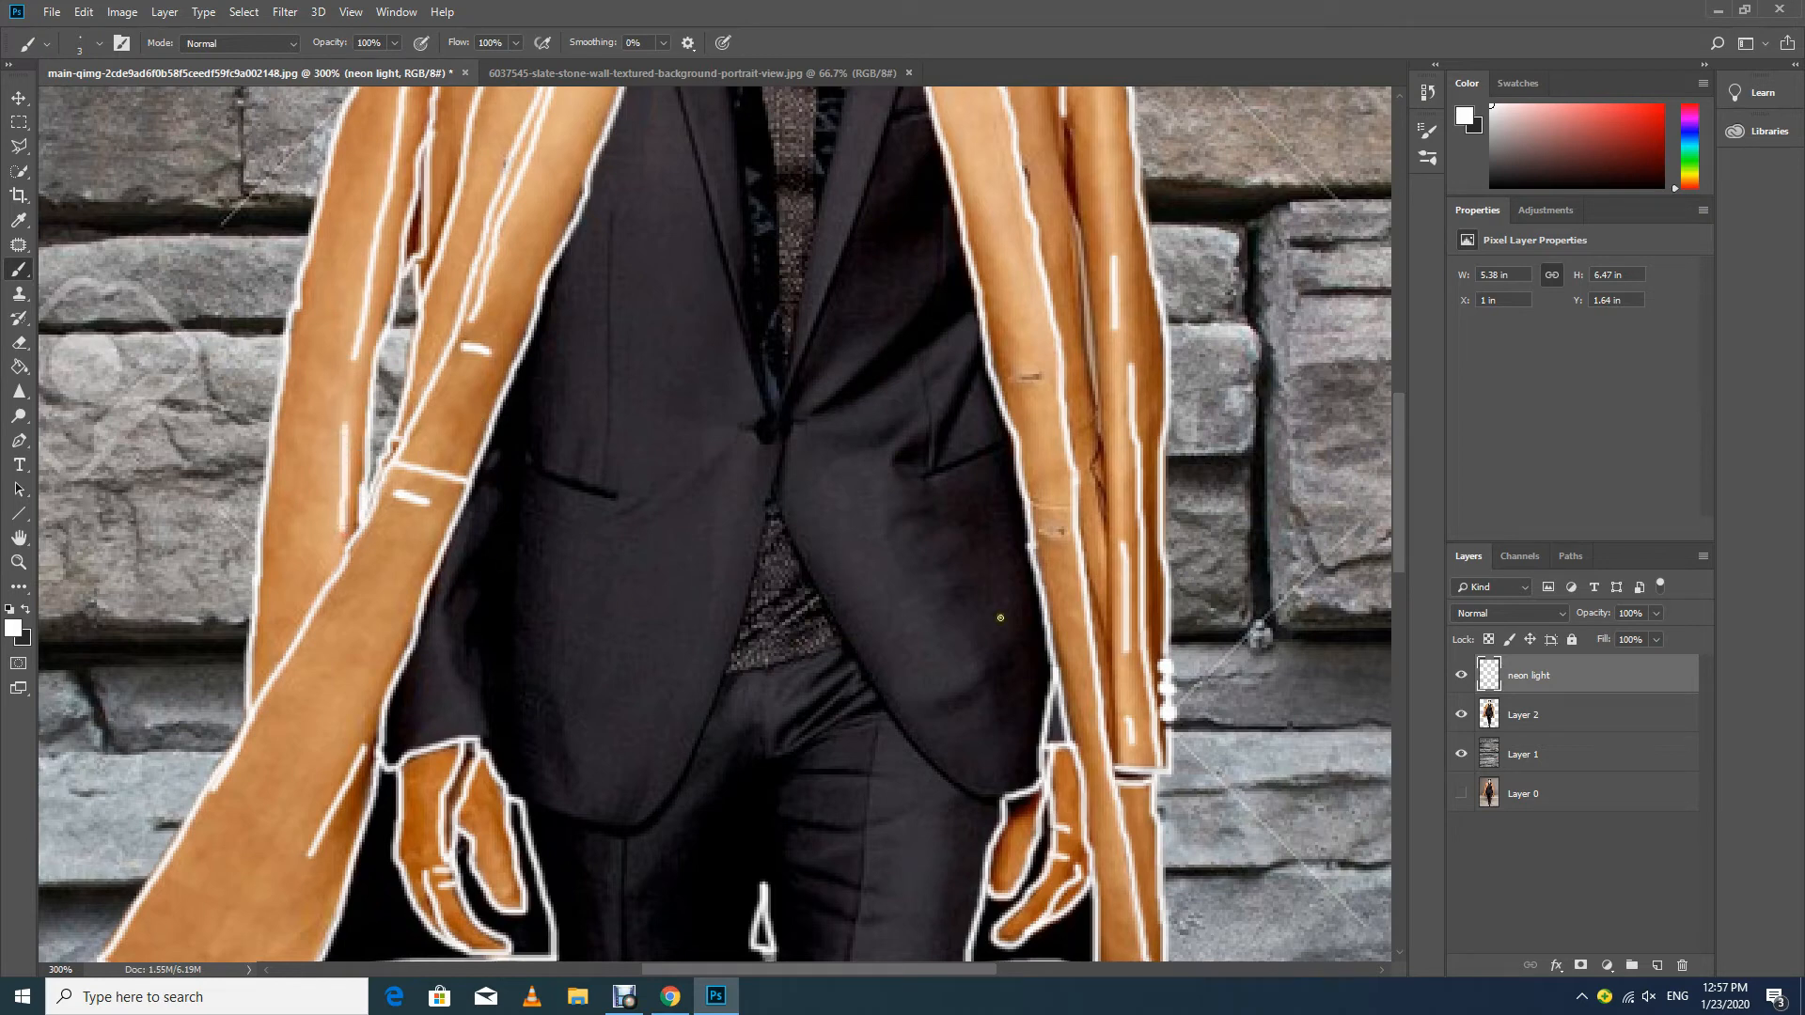
# Paint a short white line on the right sleeve and mark the right front panel's two buttonholes and crosswise seam.
pyautogui.moveTo(1114, 382); pyautogui.dragTo(1124, 460)
pyautogui.moveTo(1010, 382); pyautogui.dragTo(1042, 377)
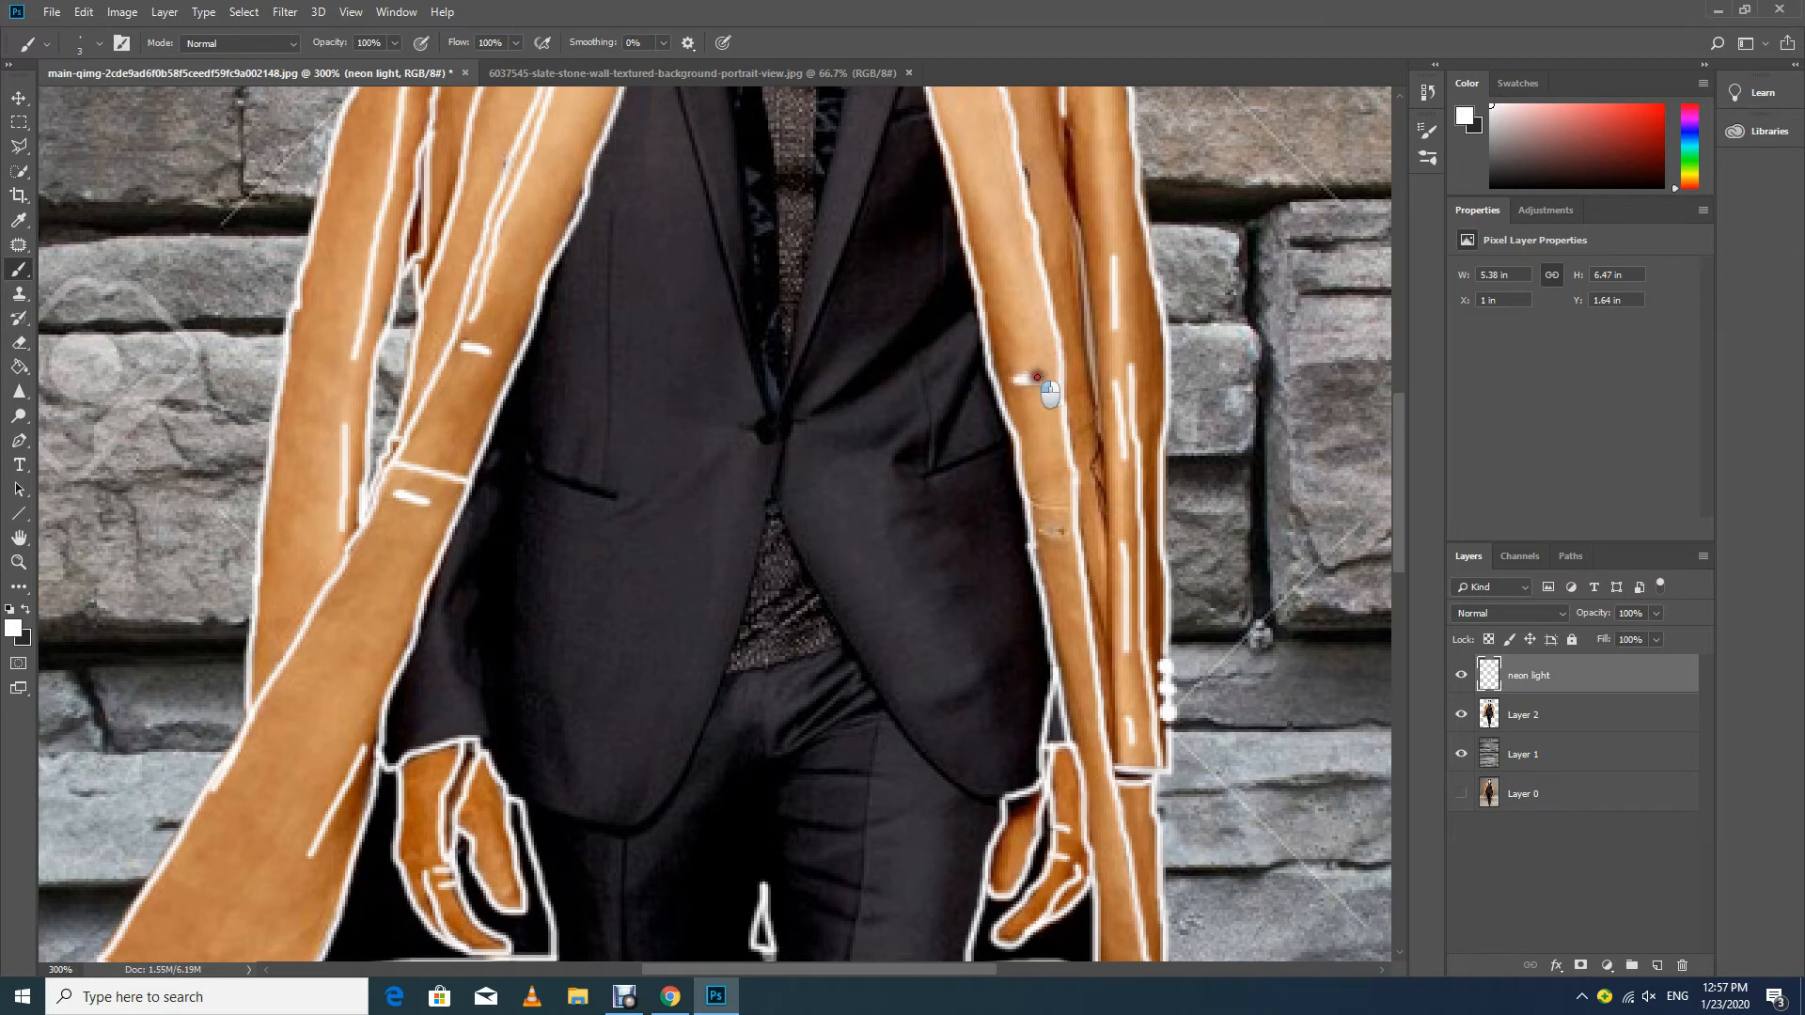
pyautogui.moveTo(1044, 534)
pyautogui.mouseDown()
pyautogui.moveTo(1045, 505)
pyautogui.moveTo(1073, 505)
pyautogui.mouseUp()
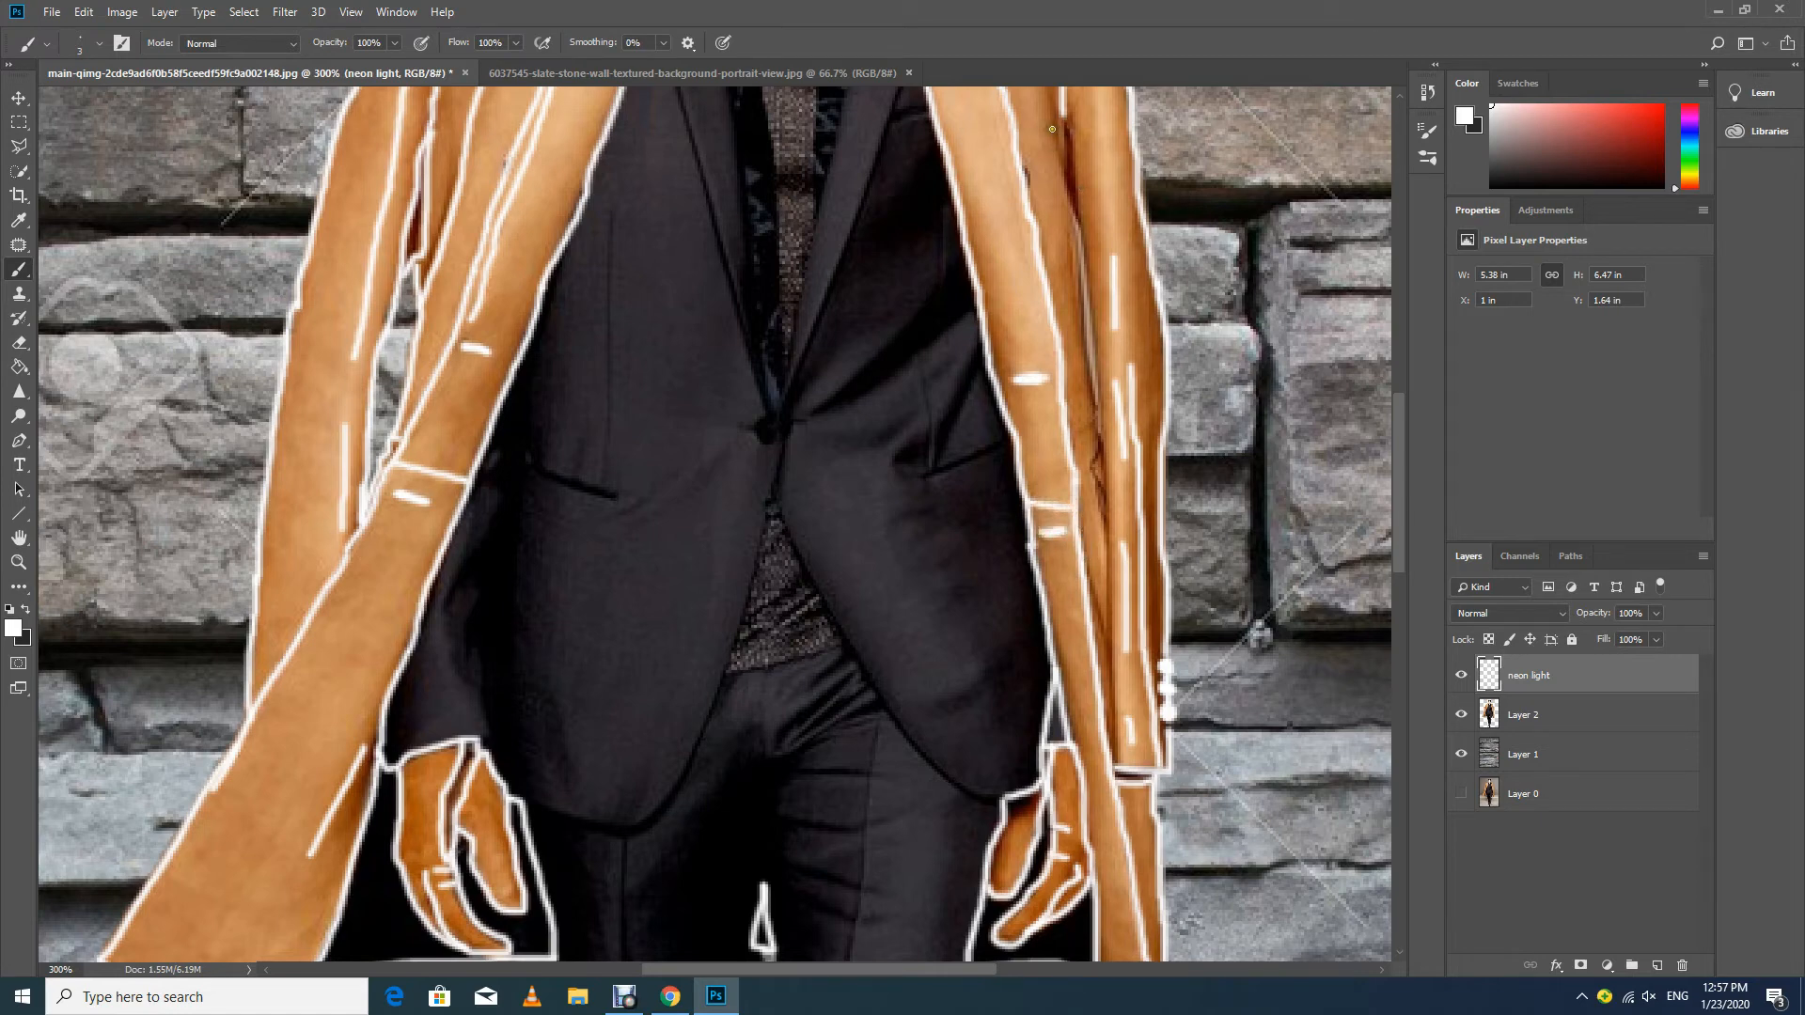
# Trace the coat body's edge beside the right sleeve and the sleeve's lower inner edge in white.
pyautogui.moveTo(1052, 129)
pyautogui.mouseDown()
pyautogui.moveTo(1109, 494)
pyautogui.moveTo(1101, 636)
pyautogui.moveTo(1086, 571)
pyautogui.moveTo(1113, 768)
pyautogui.mouseUp()
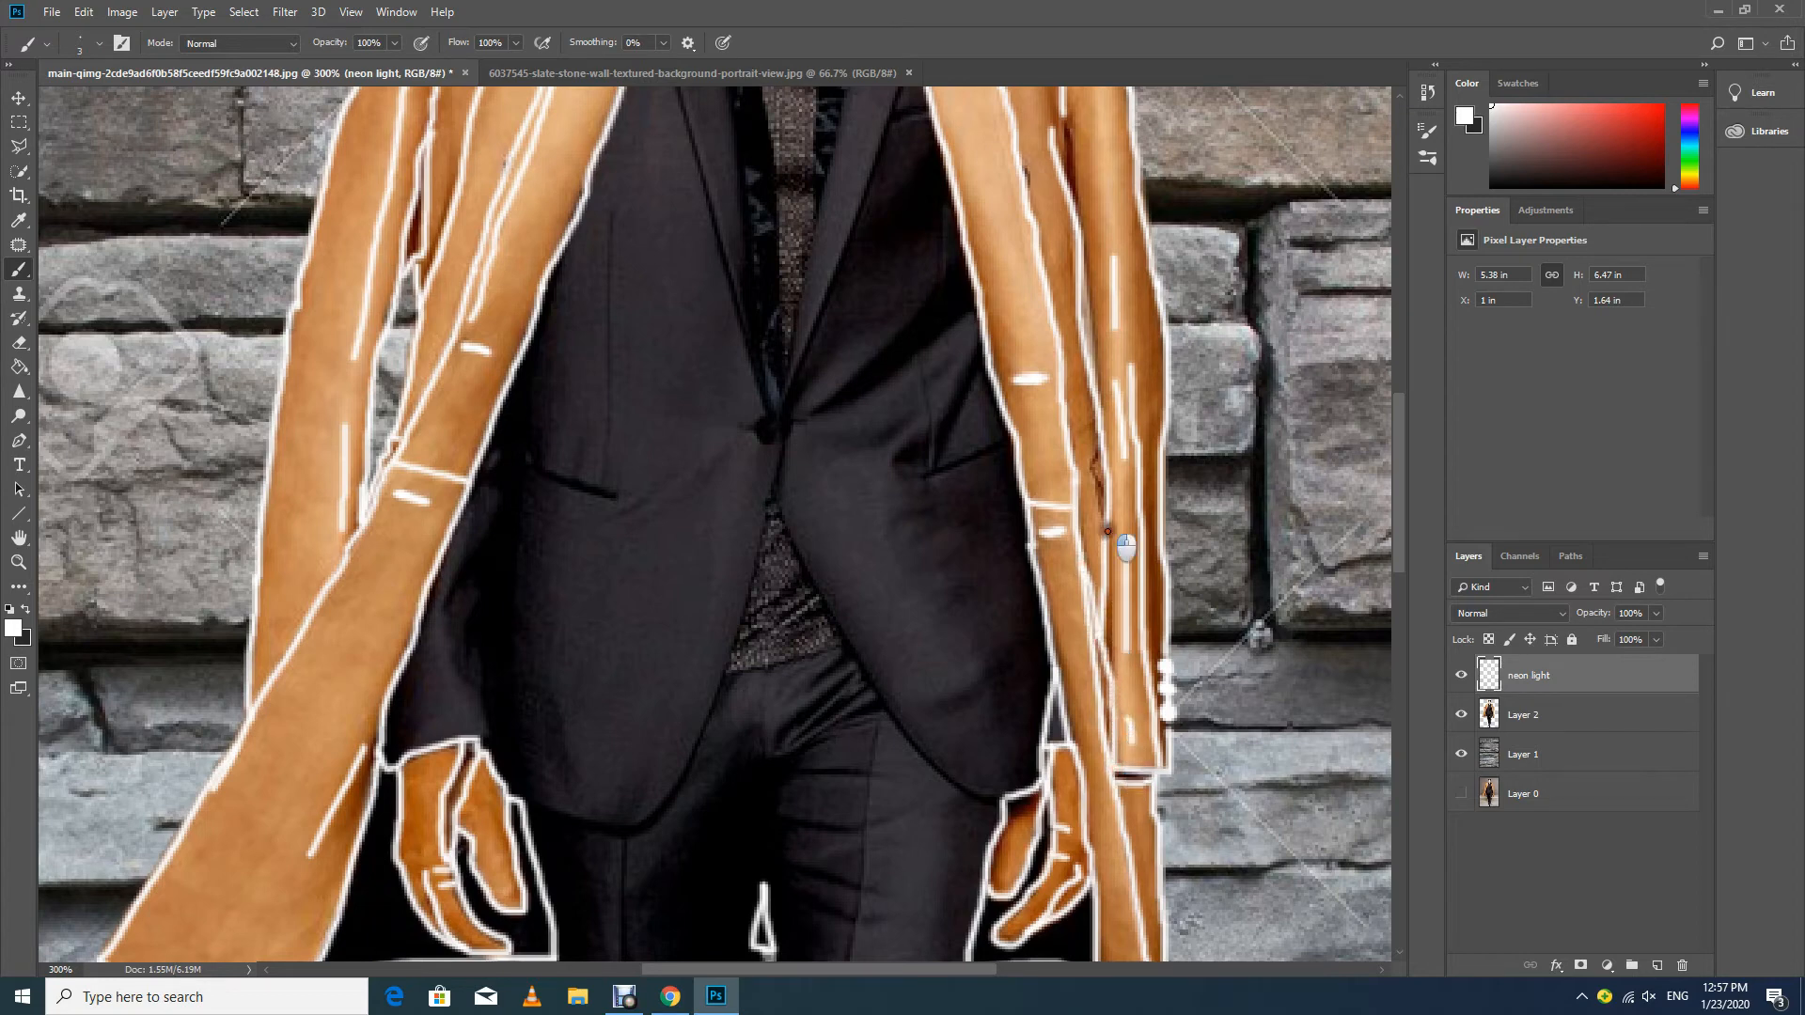
pyautogui.moveTo(1108, 531); pyautogui.dragTo(1119, 694)
pyautogui.scroll(2, 1147, 457)
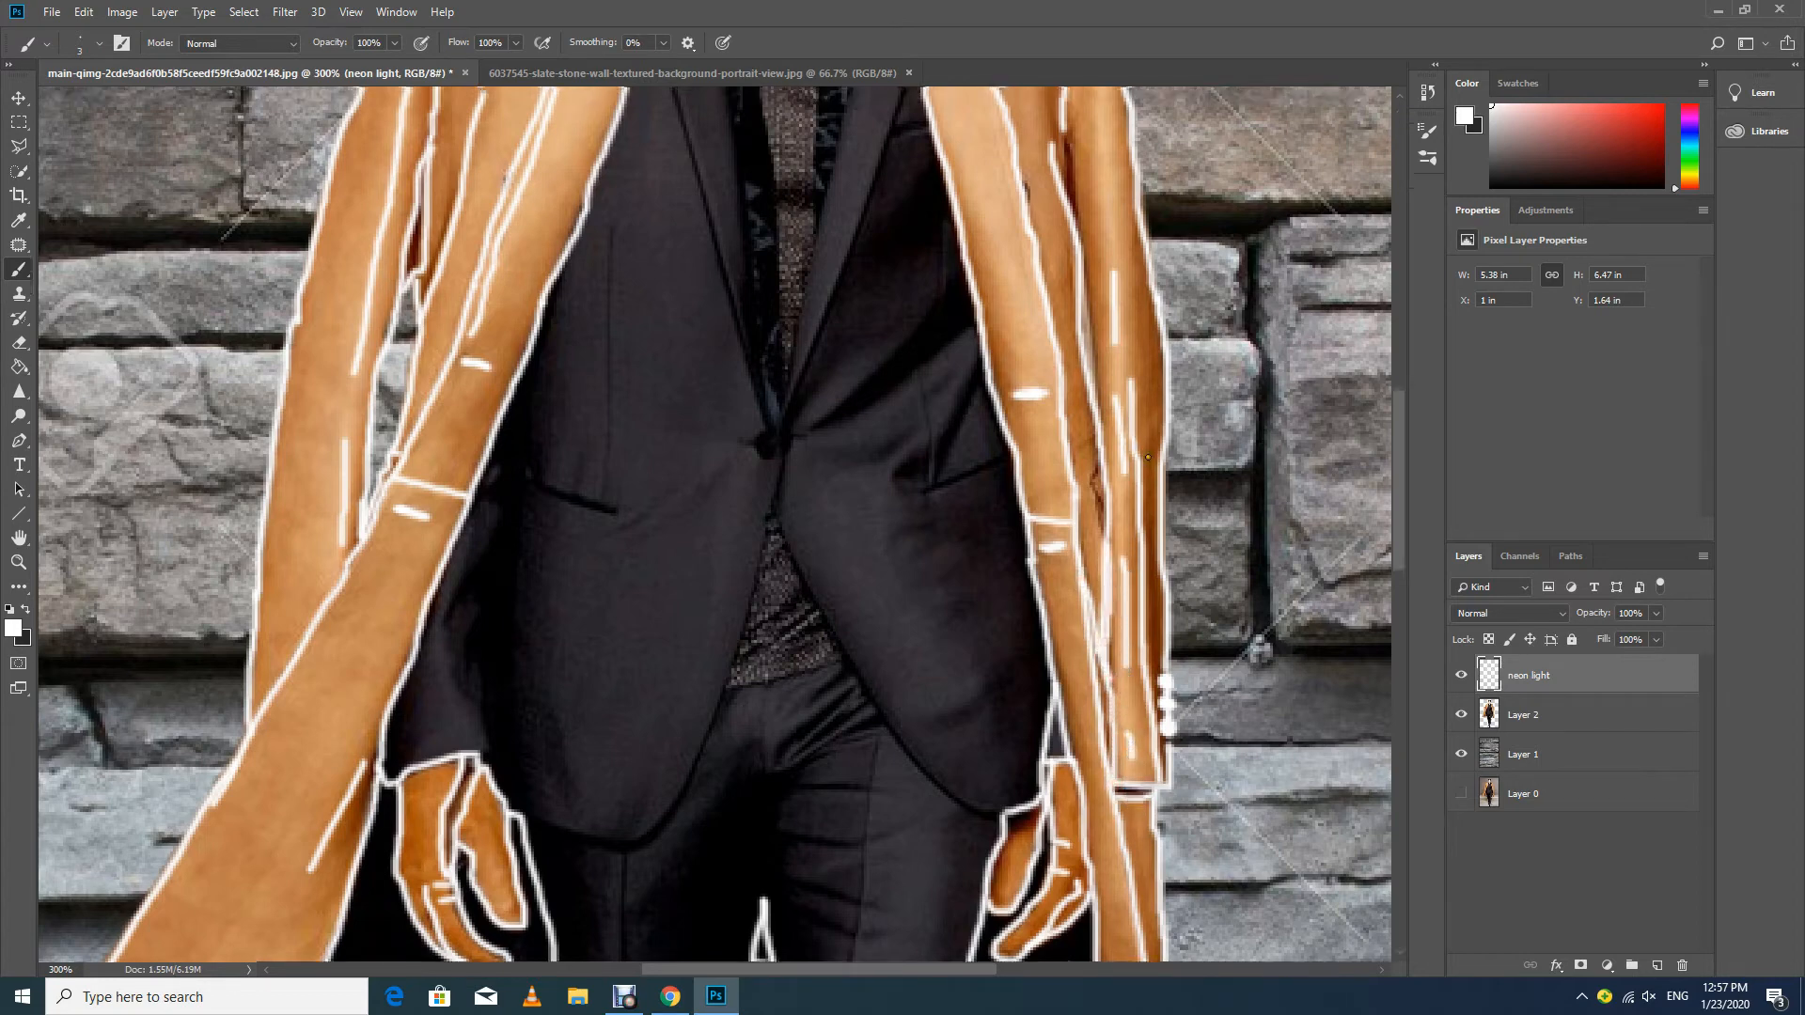
# Add short white fold lines beside the right sleeve's elbow and a long inner seam line down the right front panel.
pyautogui.scroll(5, 1148, 458)
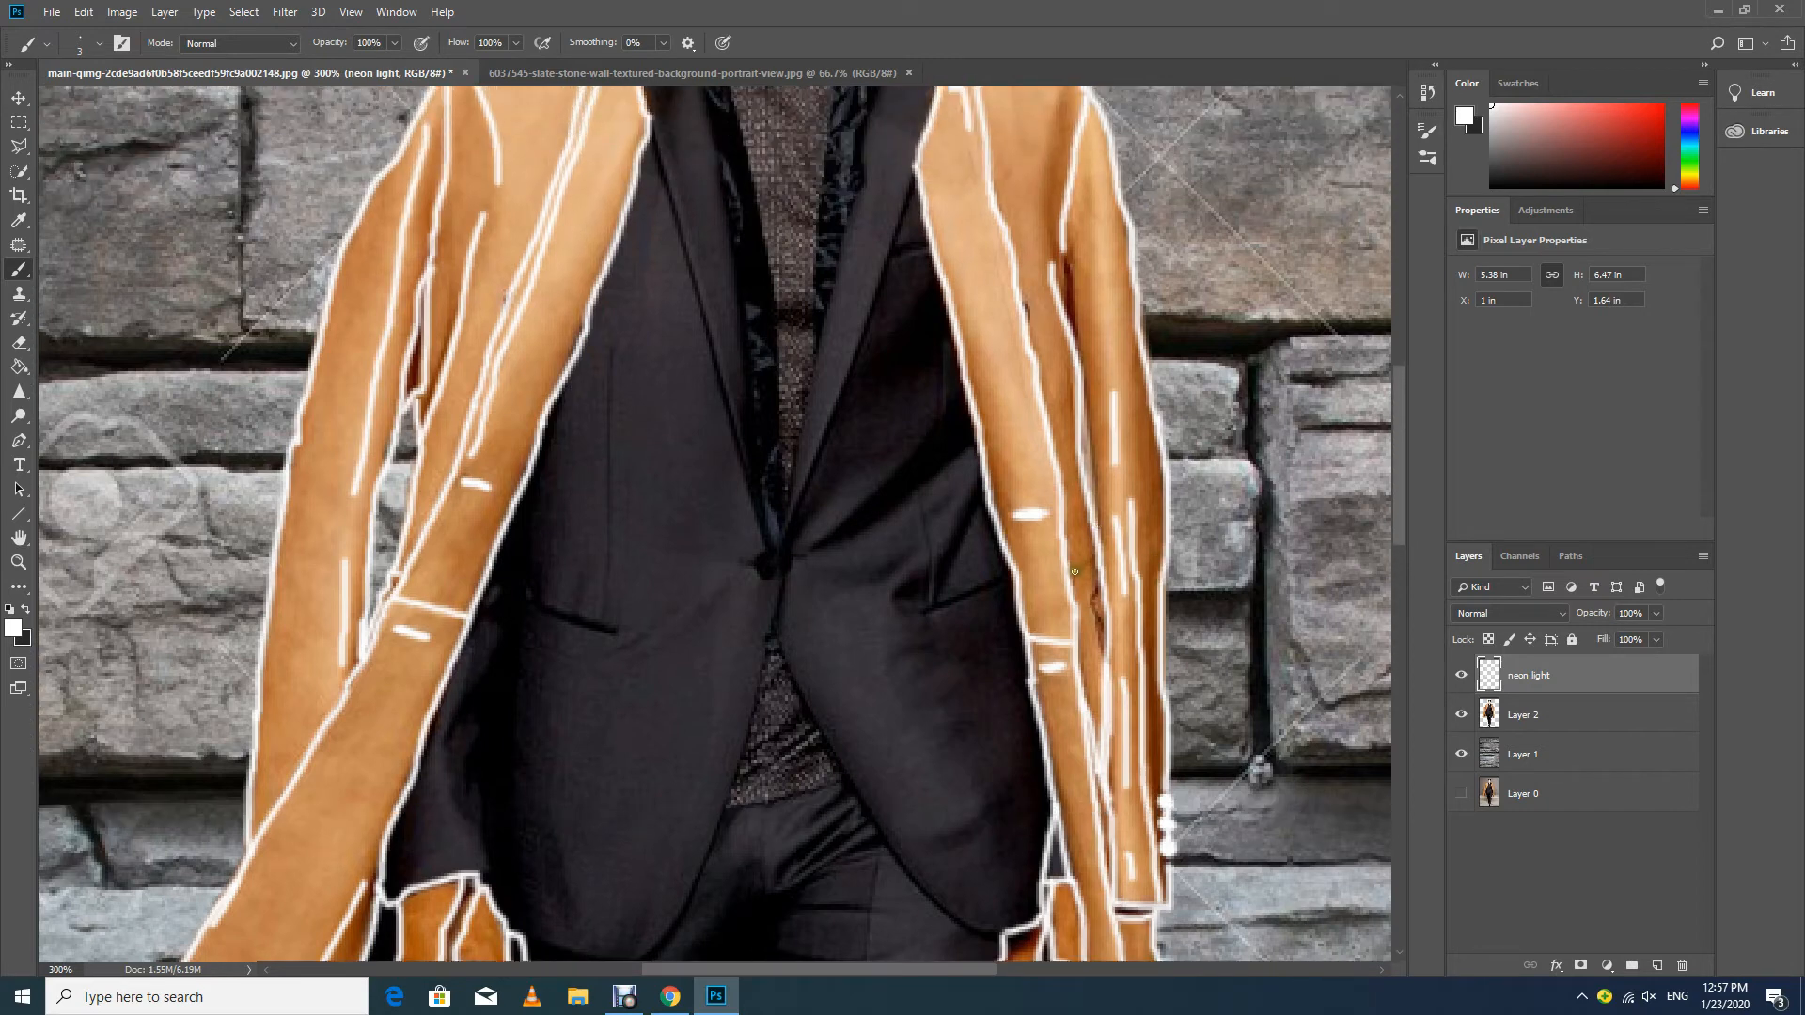
pyautogui.moveTo(1070, 579); pyautogui.dragTo(1096, 528)
pyautogui.moveTo(1103, 590); pyautogui.dragTo(1106, 655)
pyautogui.scroll(5, 1082, 599)
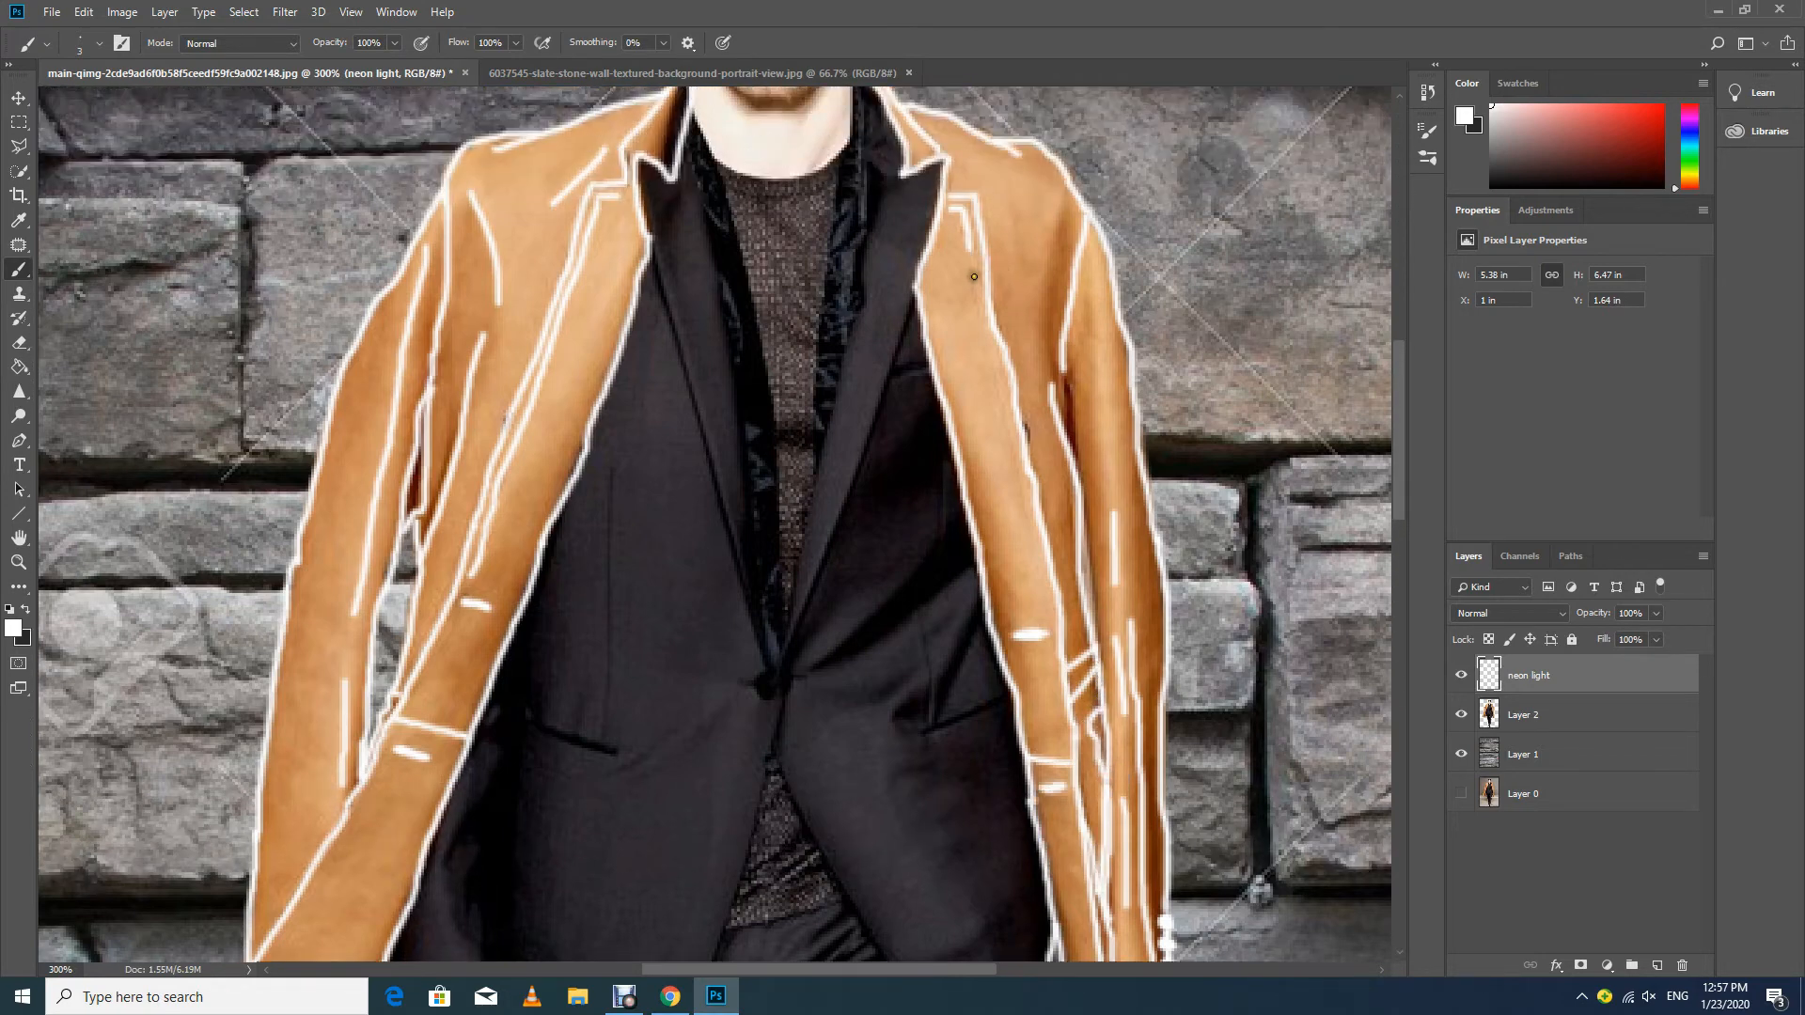
pyautogui.moveTo(970, 268); pyautogui.dragTo(1040, 601)
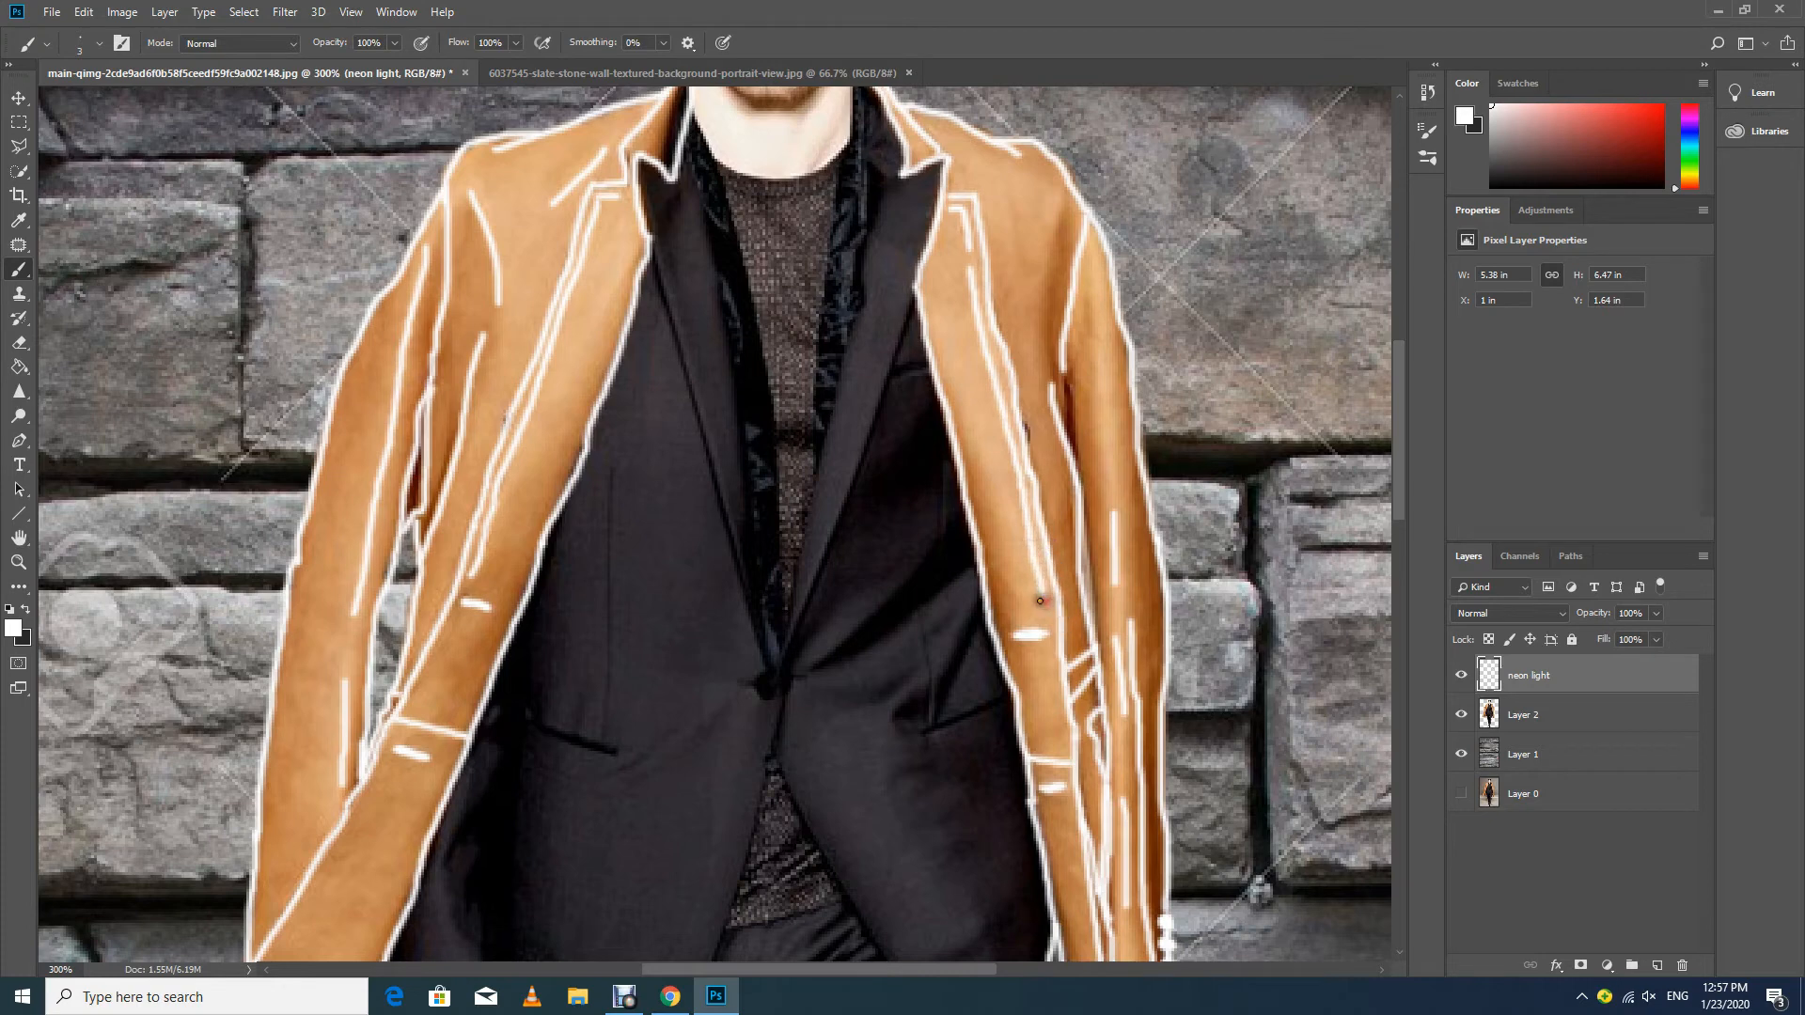
# Paint the right armhole curve in white with short fold lines below it and along the upper right sleeve.
pyautogui.moveTo(1072, 205); pyautogui.dragTo(1031, 270)
pyautogui.moveTo(1038, 335); pyautogui.dragTo(1086, 499)
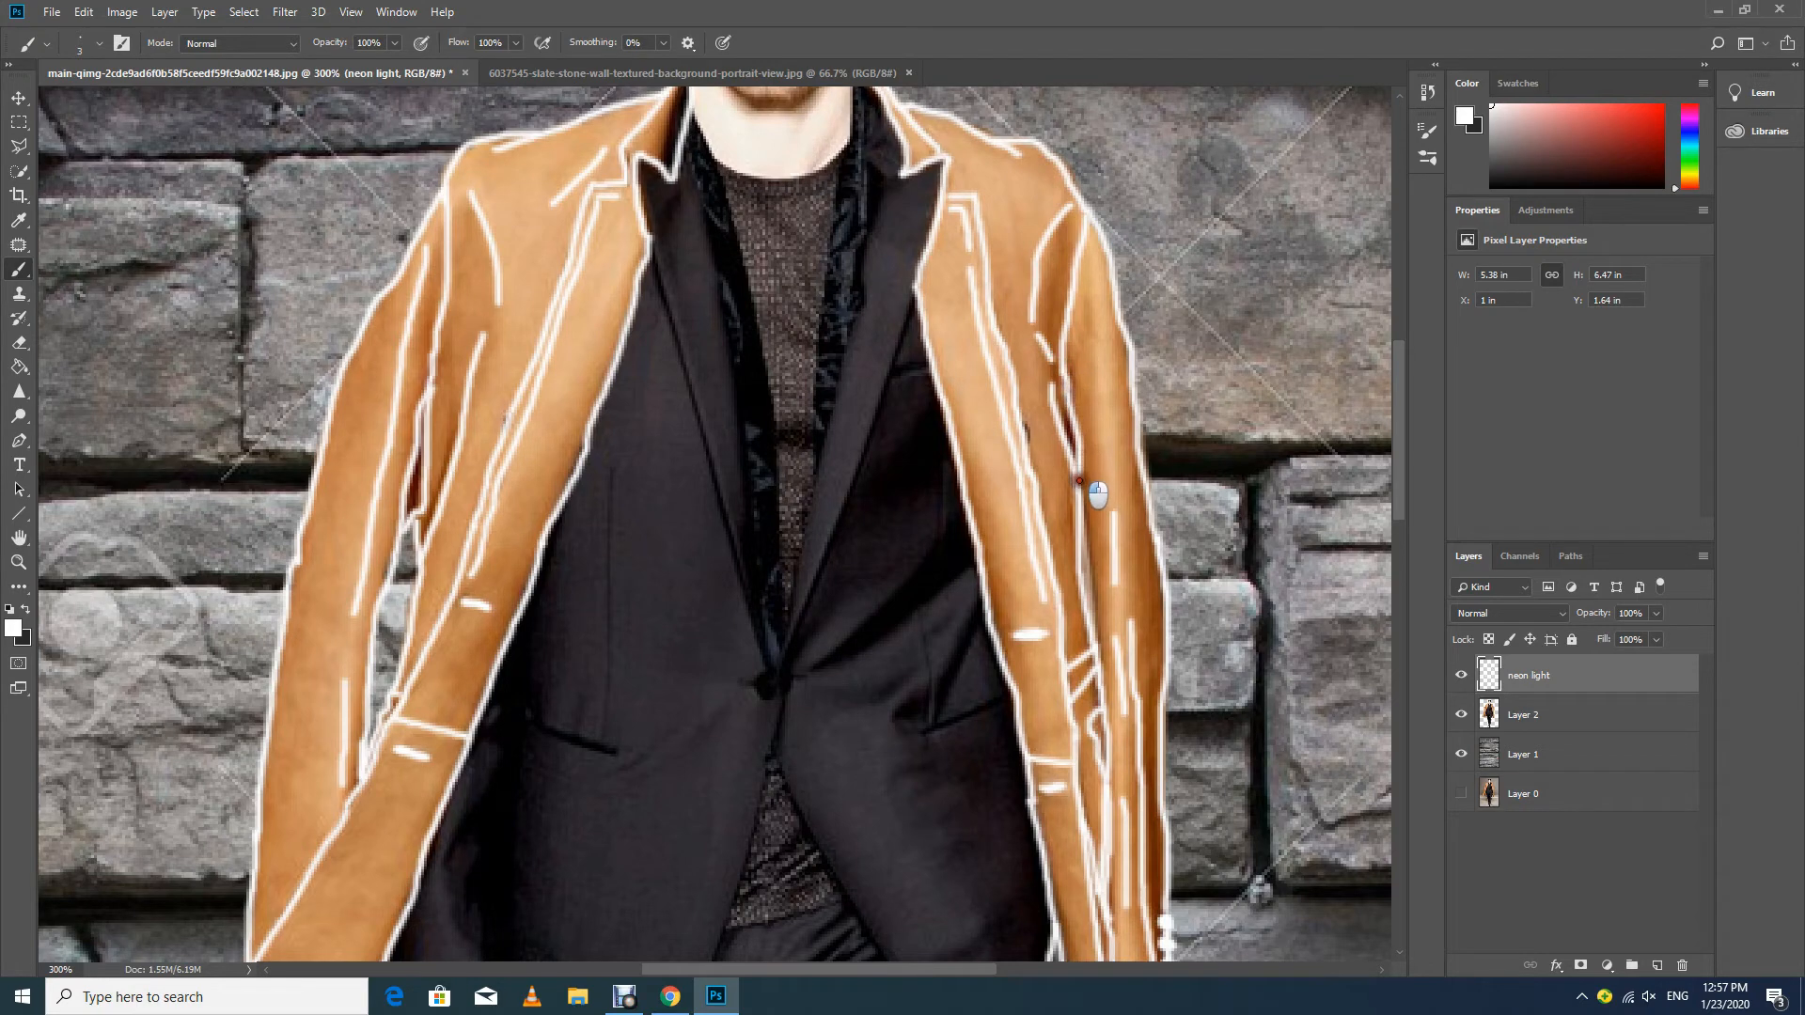
pyautogui.moveTo(1074, 370); pyautogui.dragTo(1080, 468)
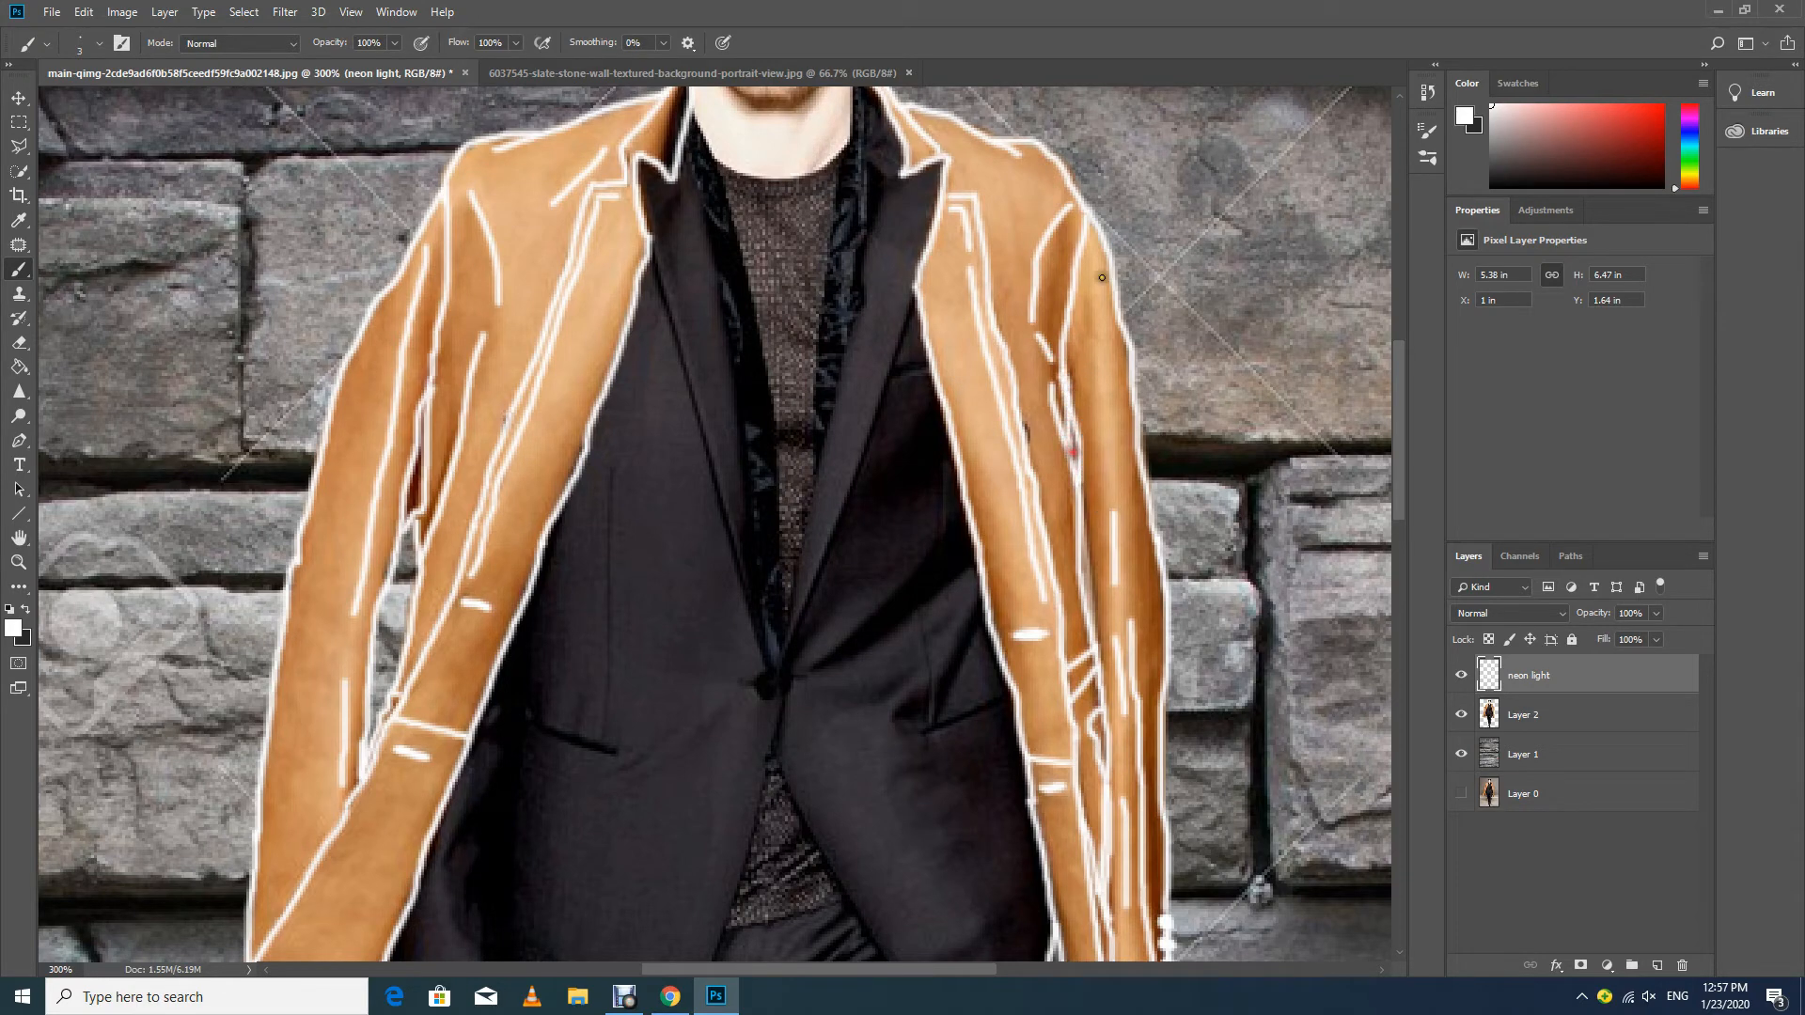
pyautogui.moveTo(1107, 342); pyautogui.dragTo(1114, 442)
pyautogui.moveTo(1092, 282); pyautogui.dragTo(1097, 318)
# Touch up the right lapel seam with white and add a line along the left side of the collar.
pyautogui.scroll(3, 960, 185)
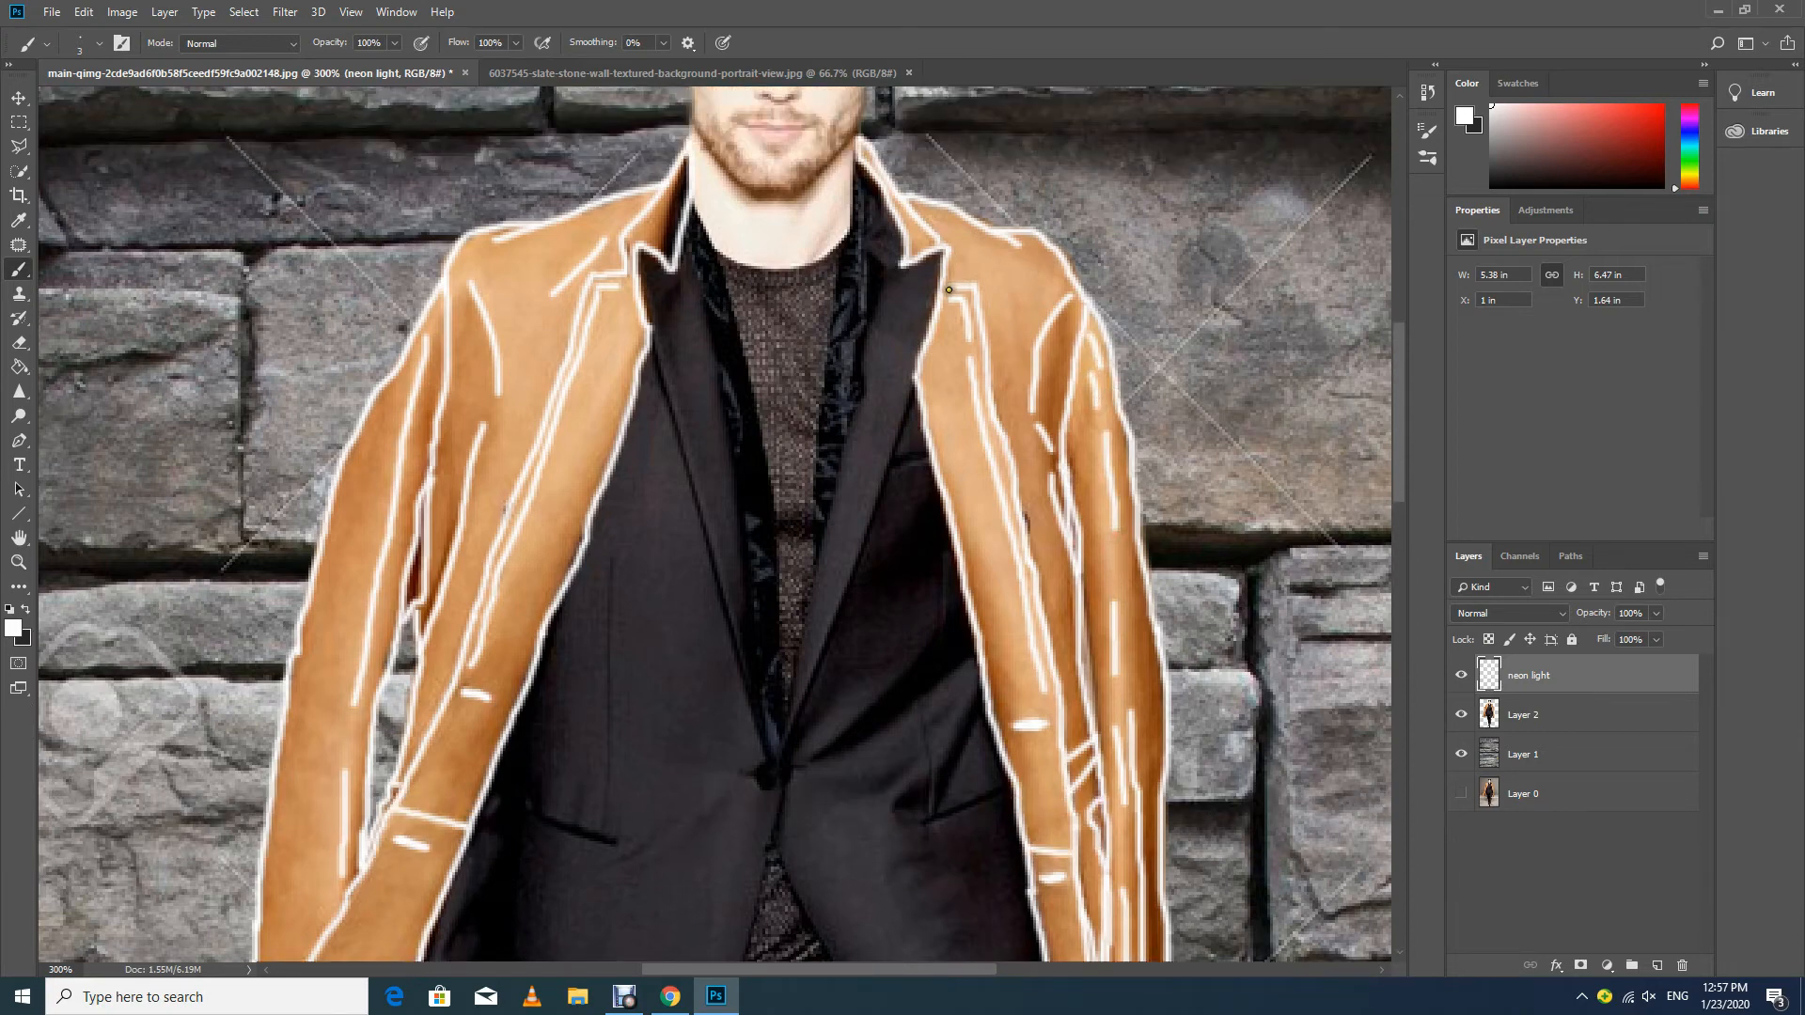
pyautogui.click(945, 288)
pyautogui.scroll(2, 915, 303)
pyautogui.moveTo(679, 233); pyautogui.dragTo(666, 316)
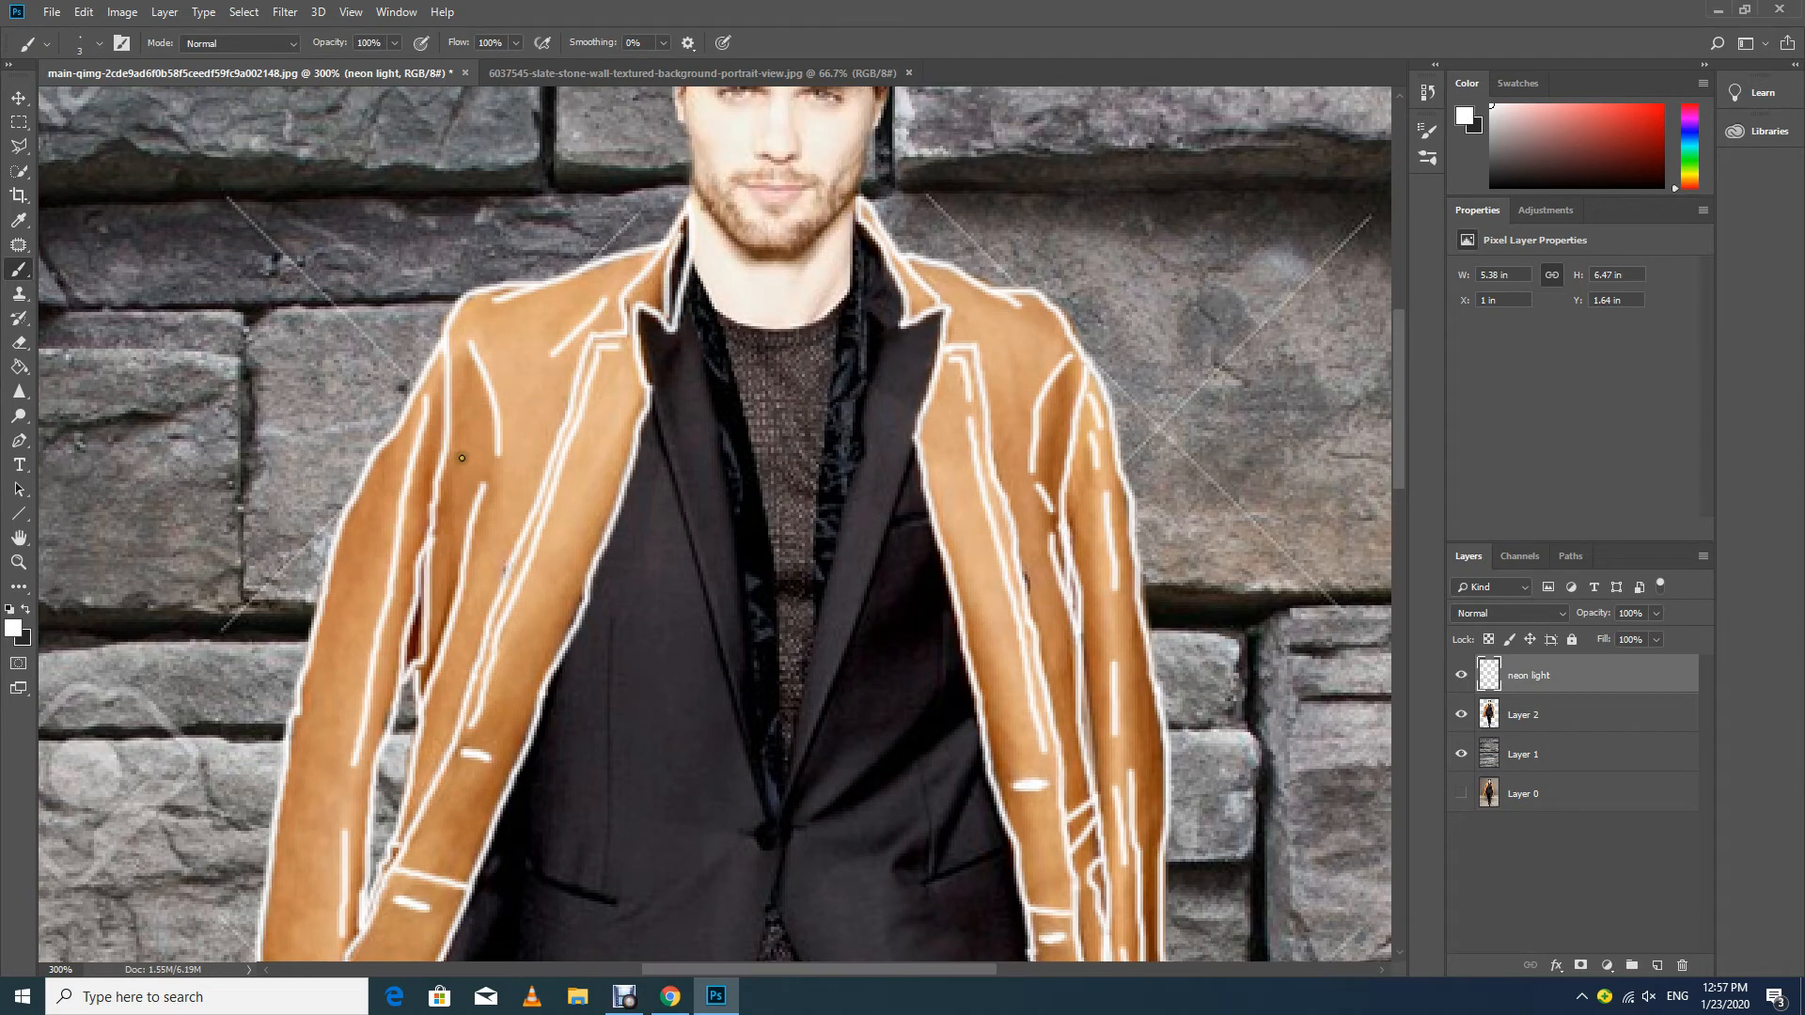
# Review the white line drawing on the whole figure by toggling the visibility of the neon light layer and Layer 2.
pyautogui.scroll(-7, 468, 489)
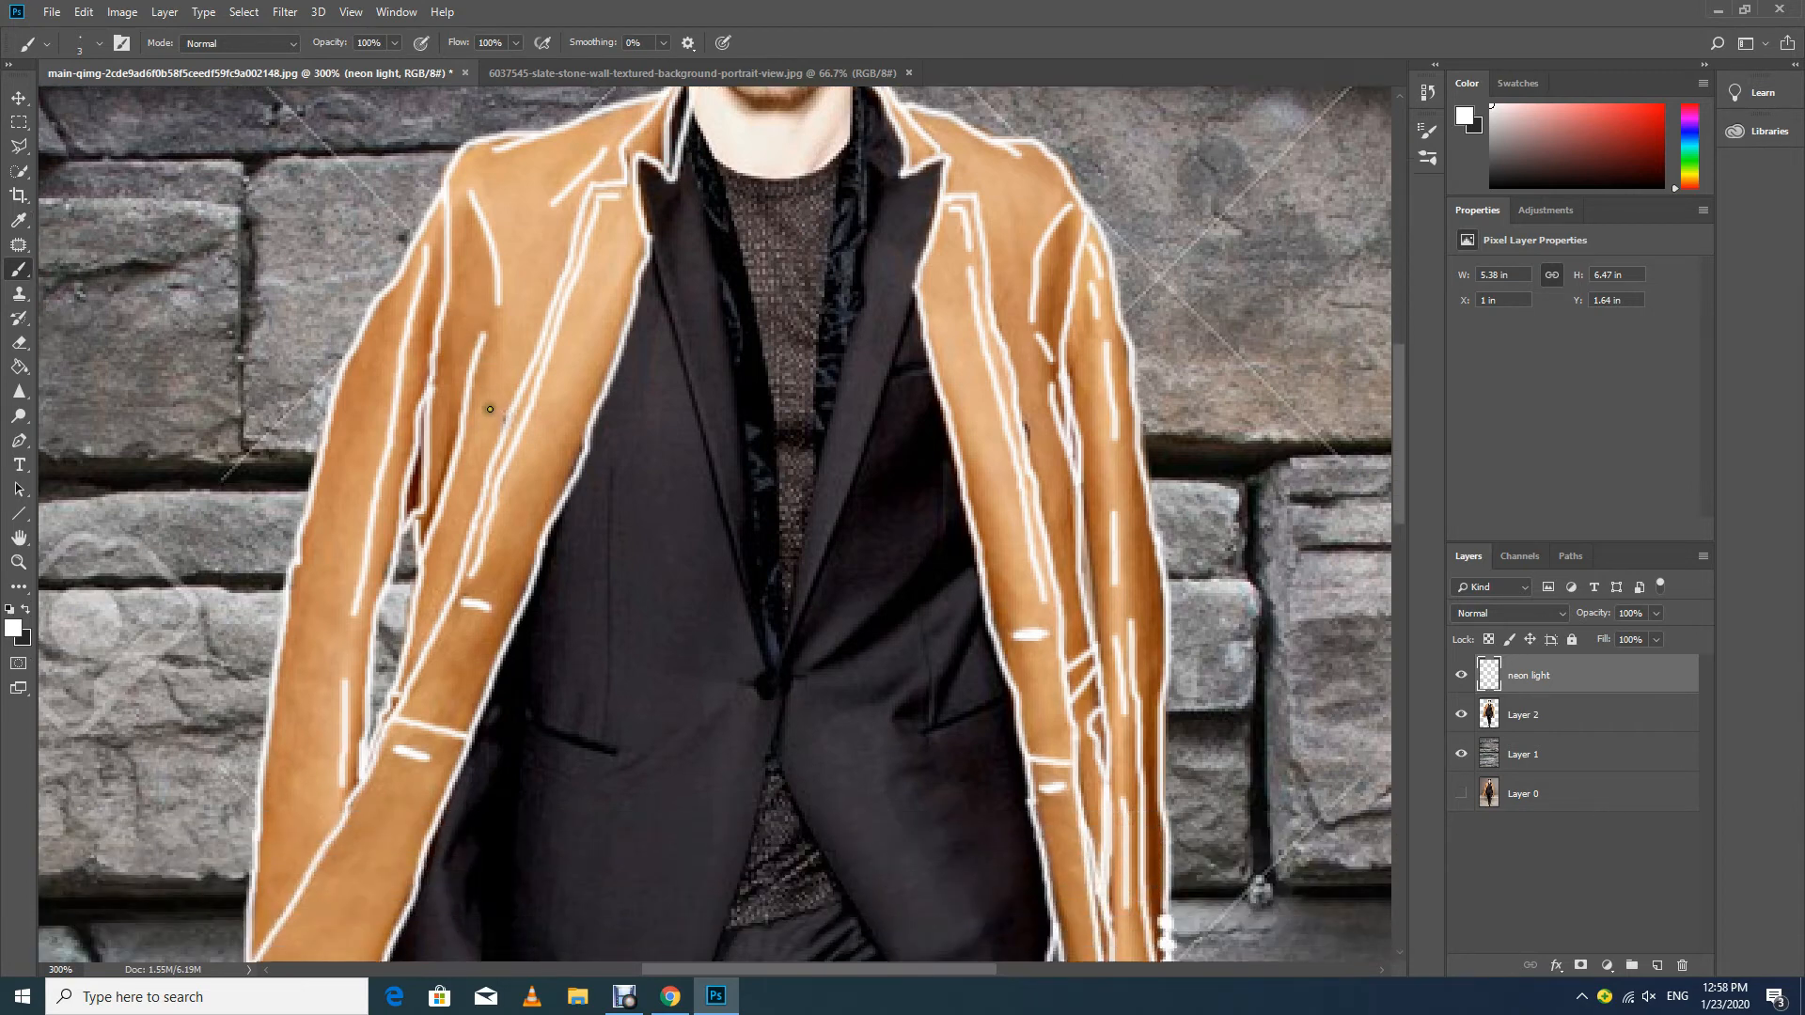
pyautogui.scroll(-8, 488, 408)
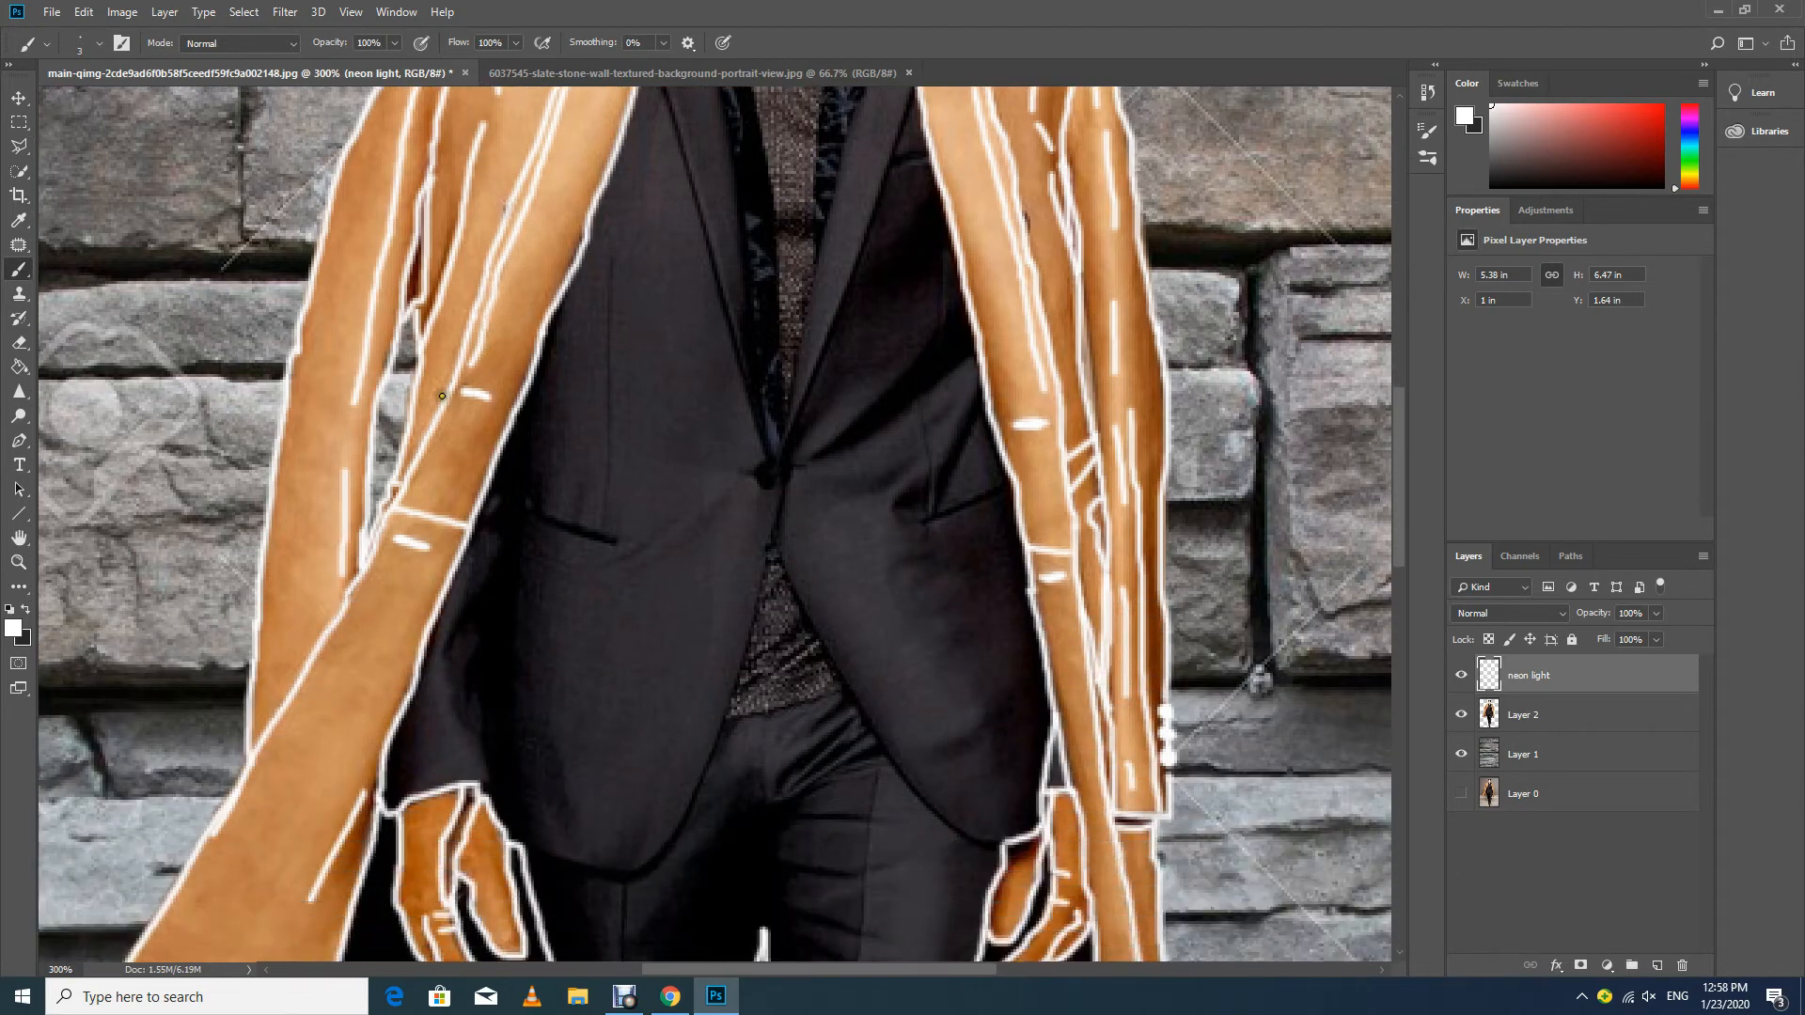
pyautogui.hotkey('ctrl', '0')
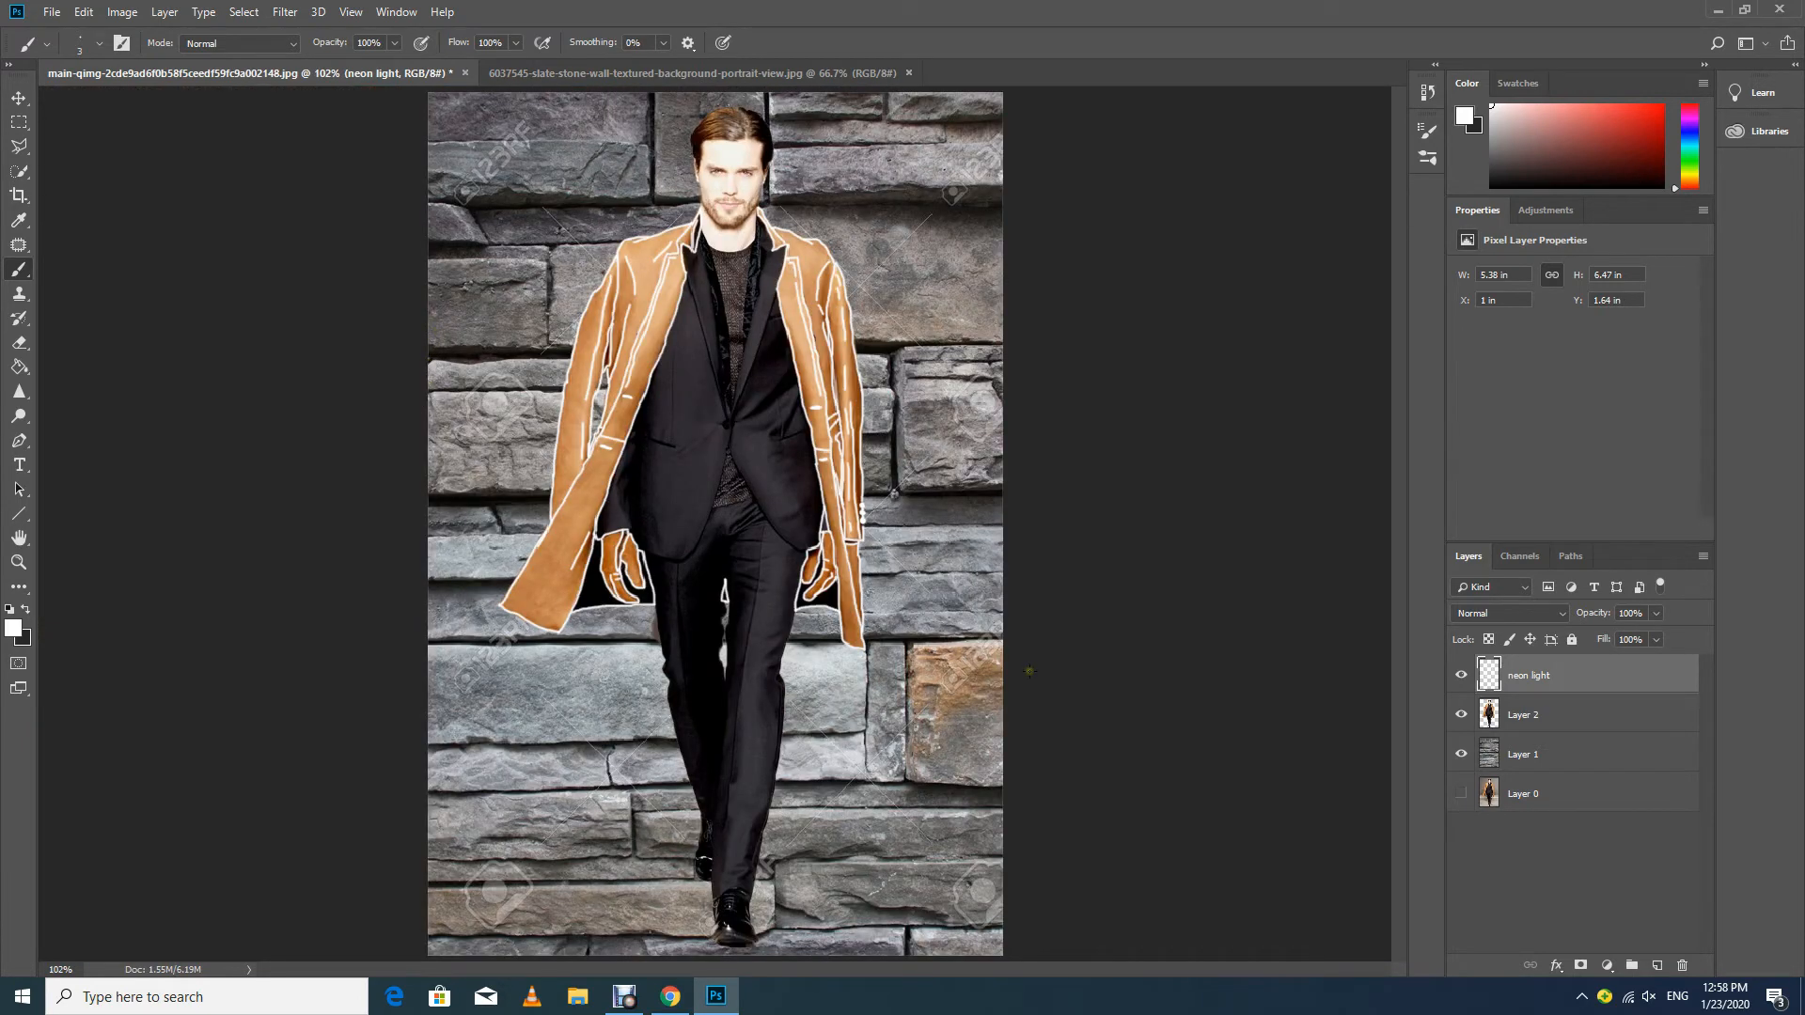
pyautogui.click(1461, 675)
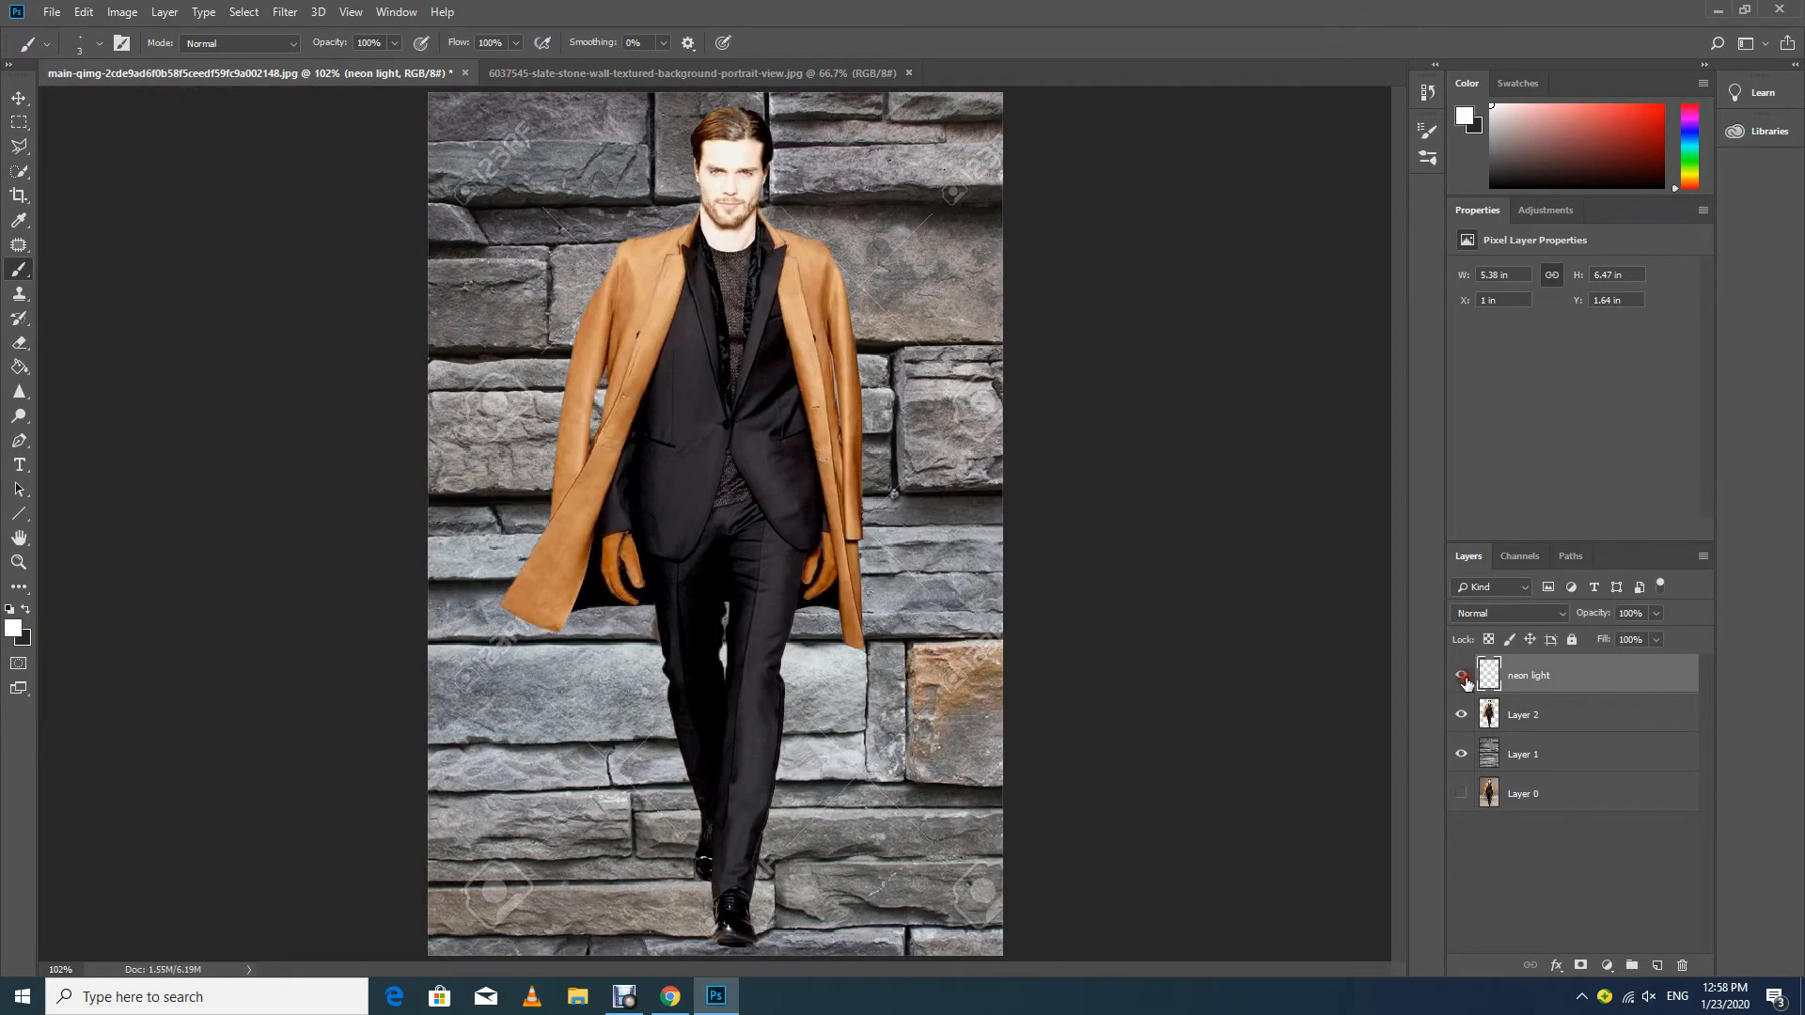
pyautogui.click(1461, 677)
pyautogui.click(1467, 714)
pyautogui.click(1466, 714)
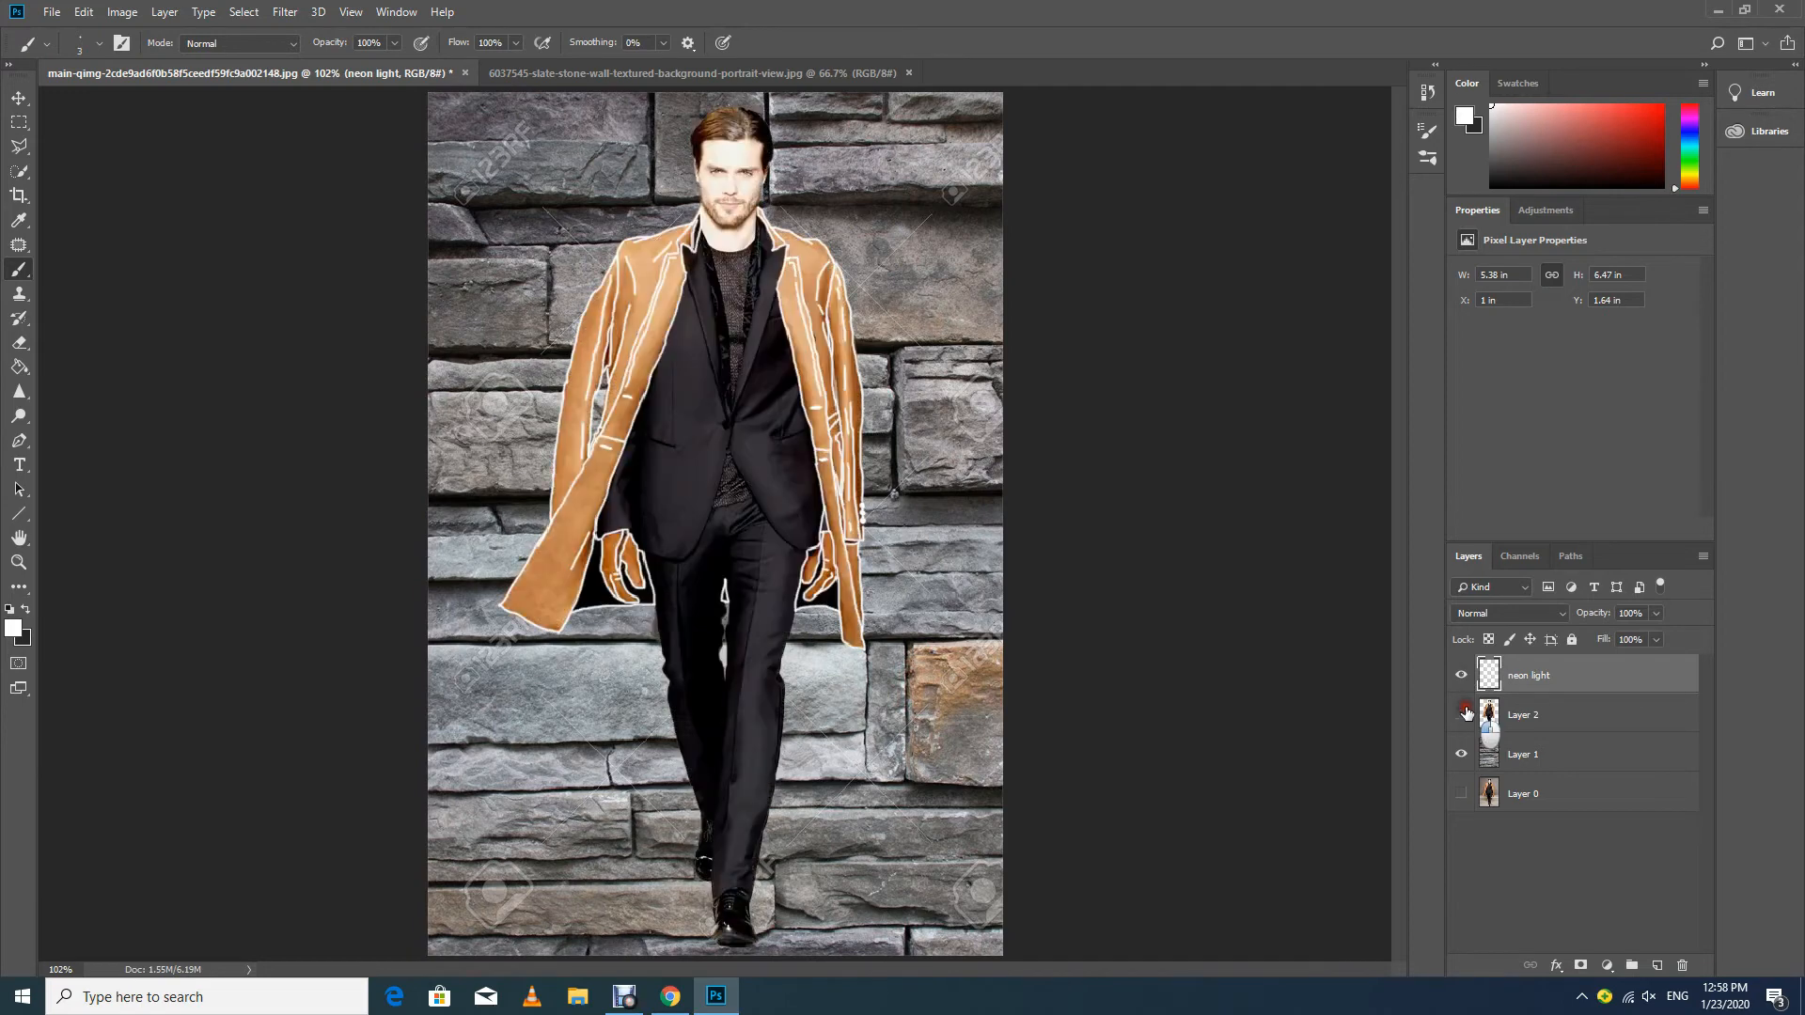
pyautogui.click(1466, 714)
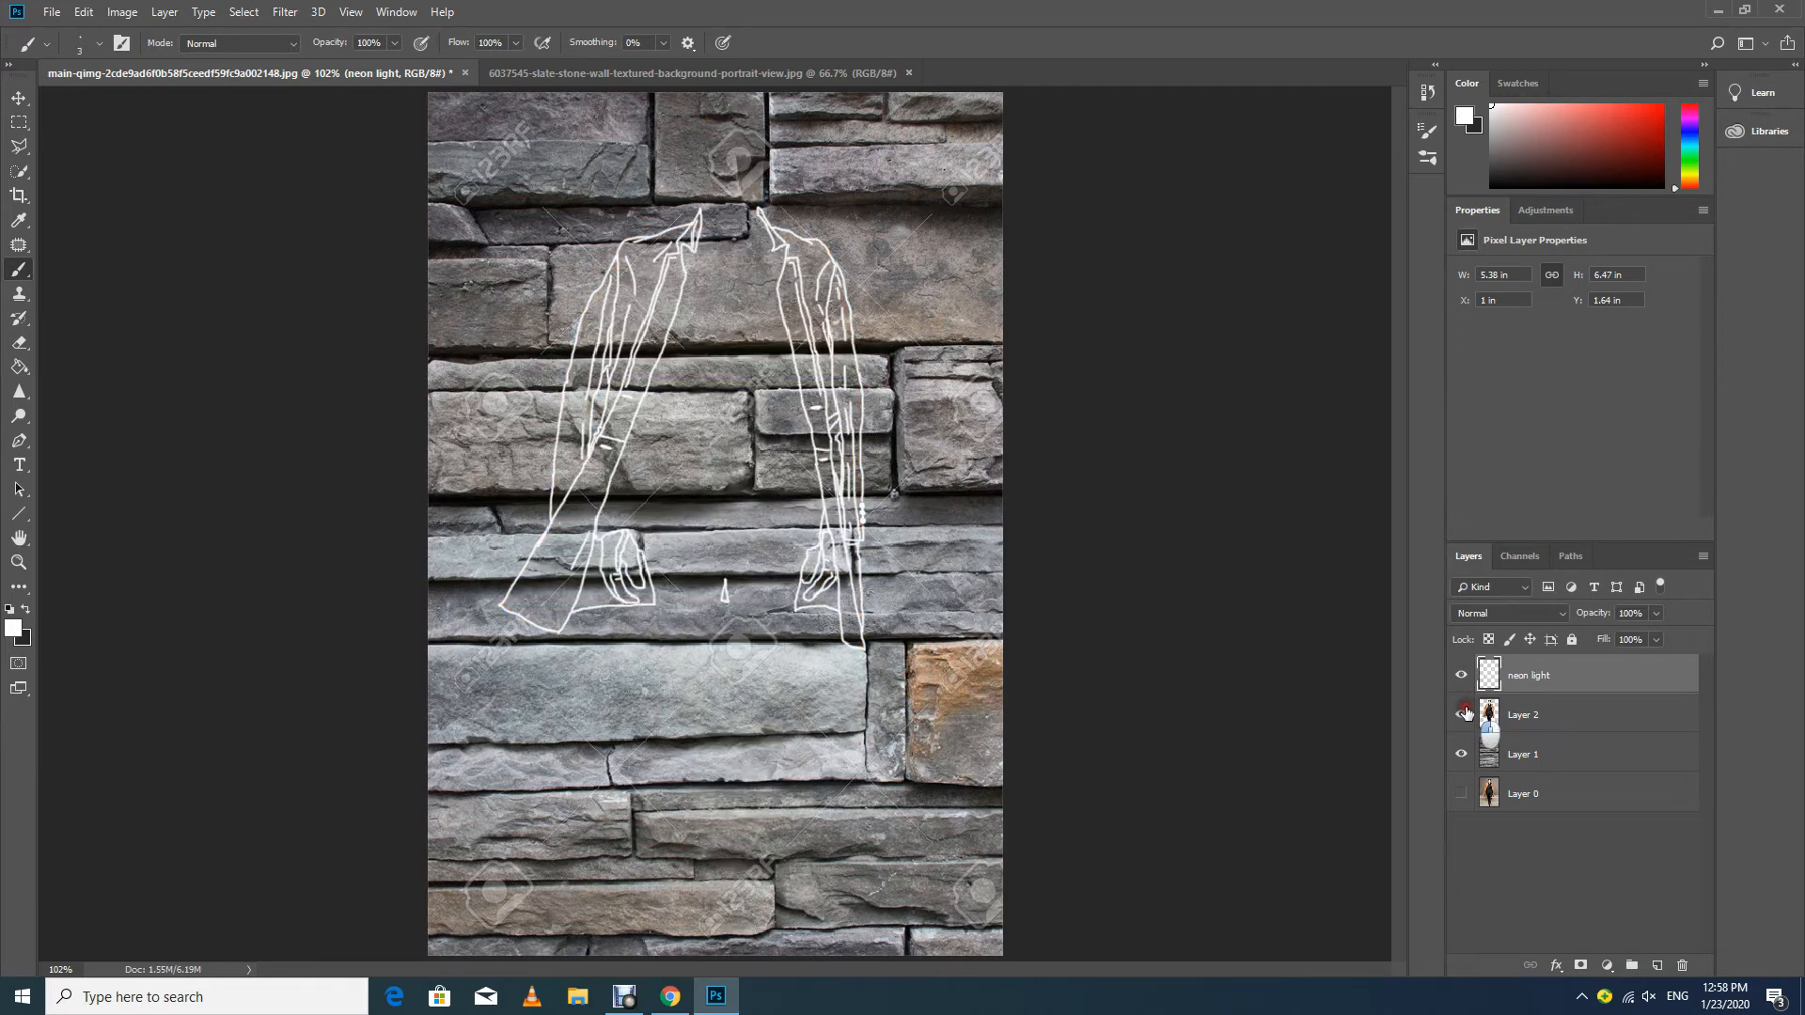
pyautogui.click(1466, 714)
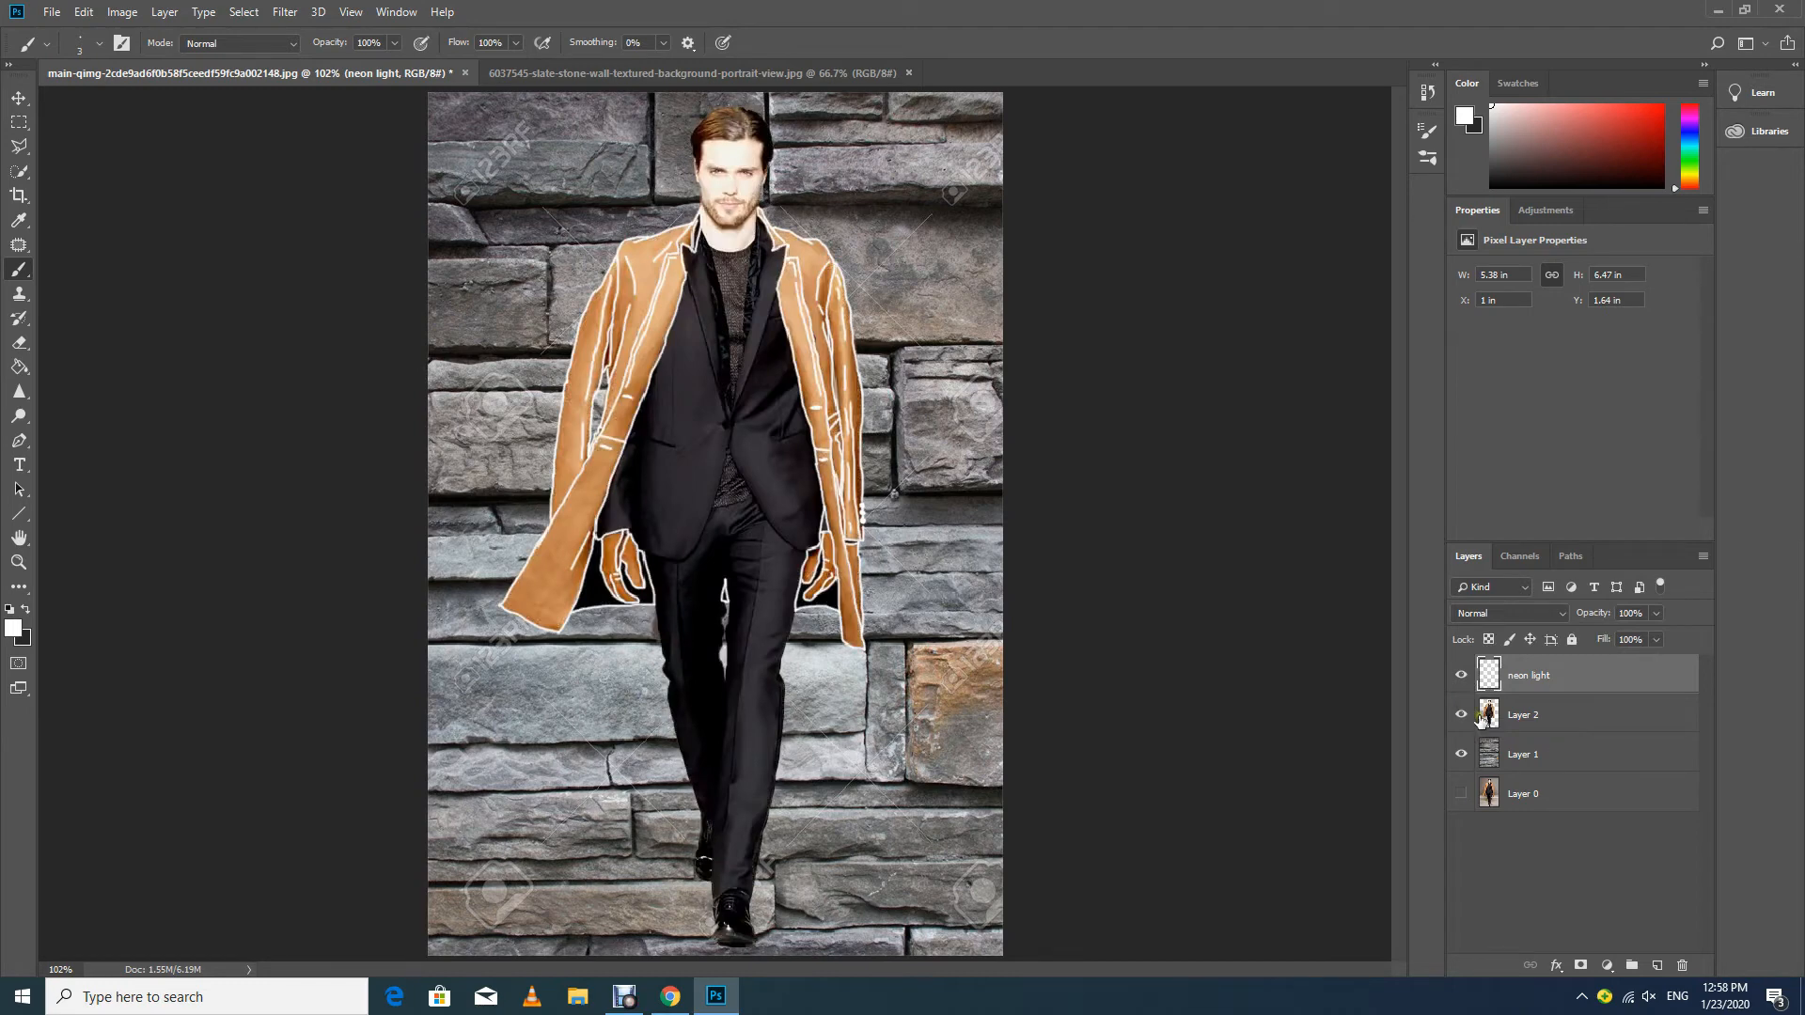
# Hide the neon light layer and delete the coat's left sleeve, left flap and hand from Layer 2 with a polygonal lasso selection.
pyautogui.click(1462, 675)
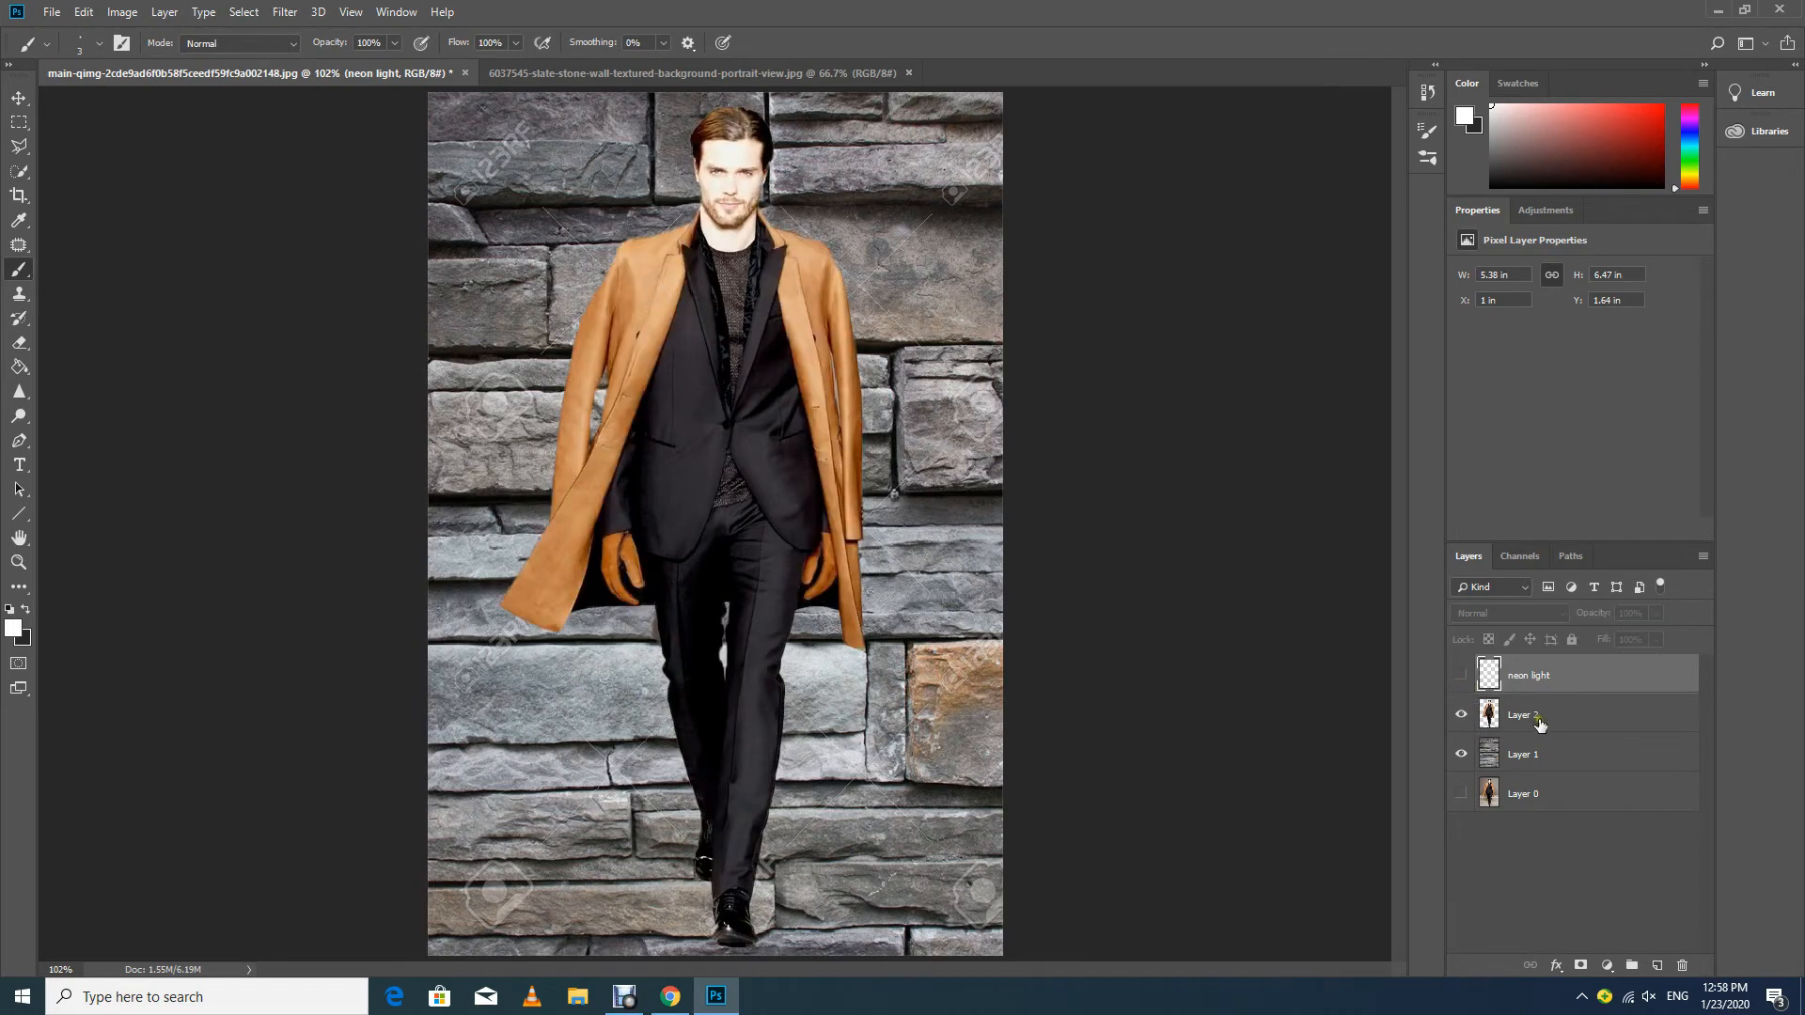
pyautogui.click(1536, 717)
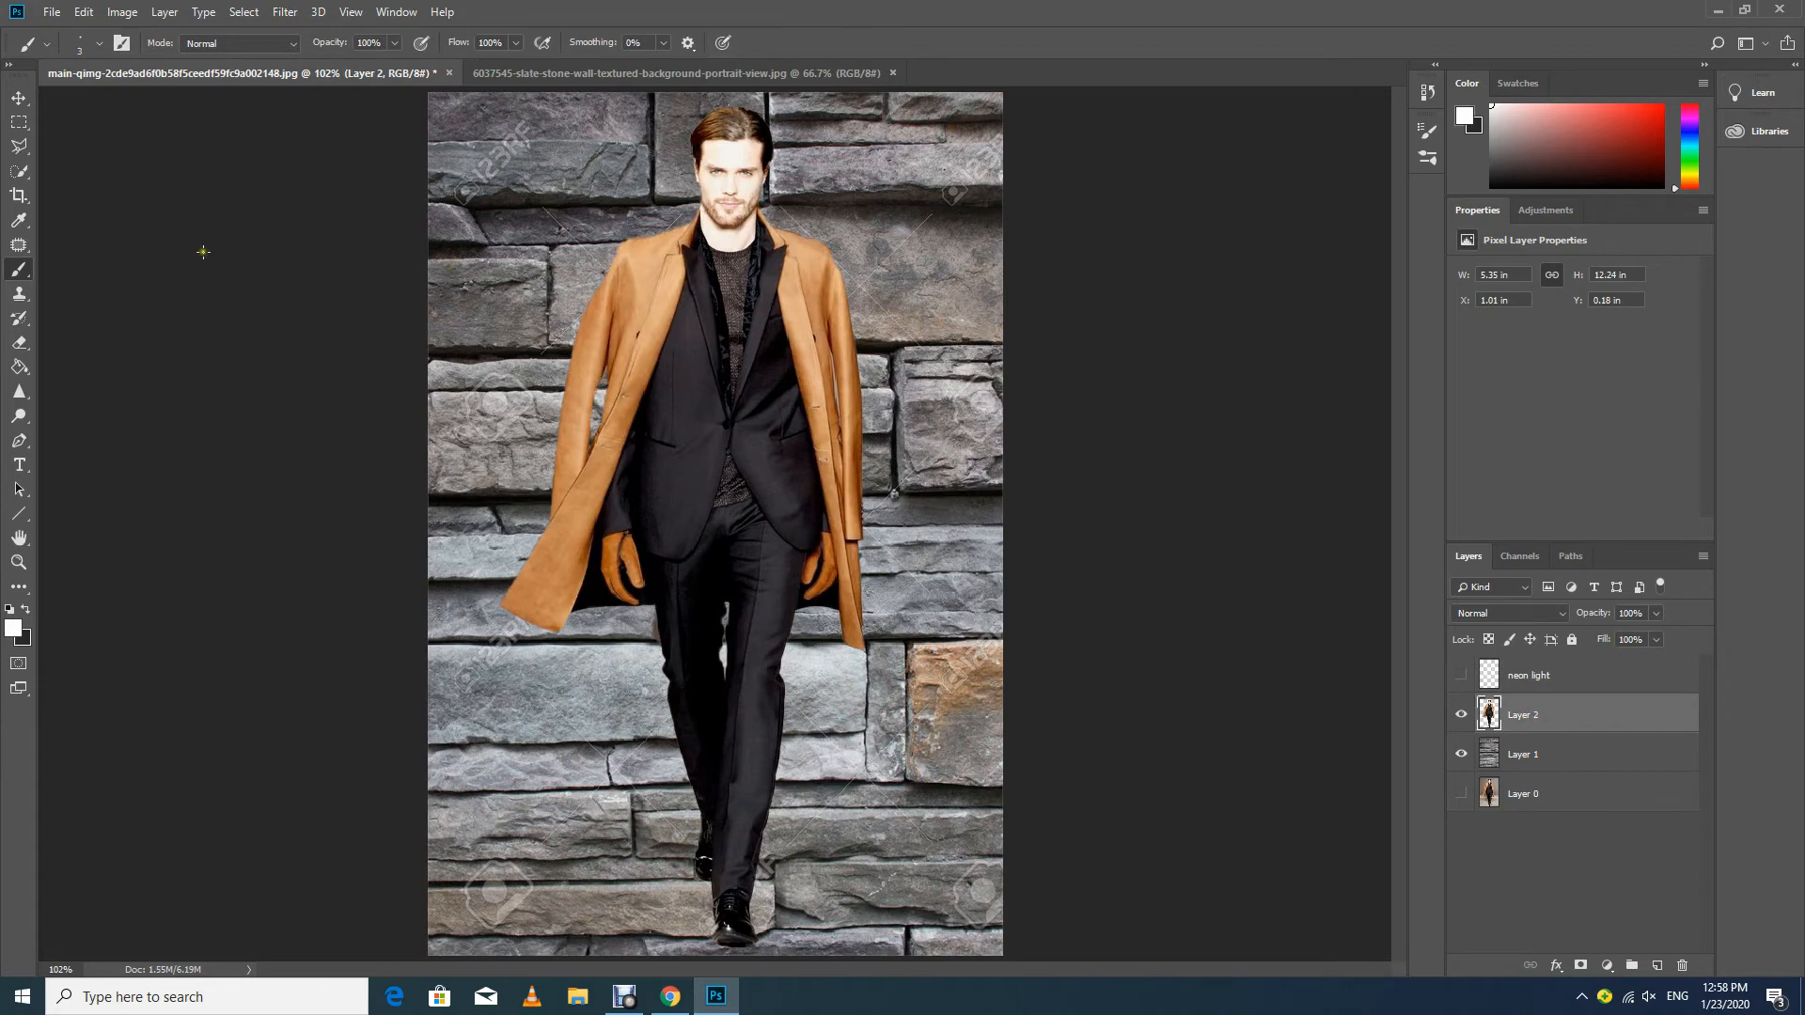
pyautogui.click(17, 148)
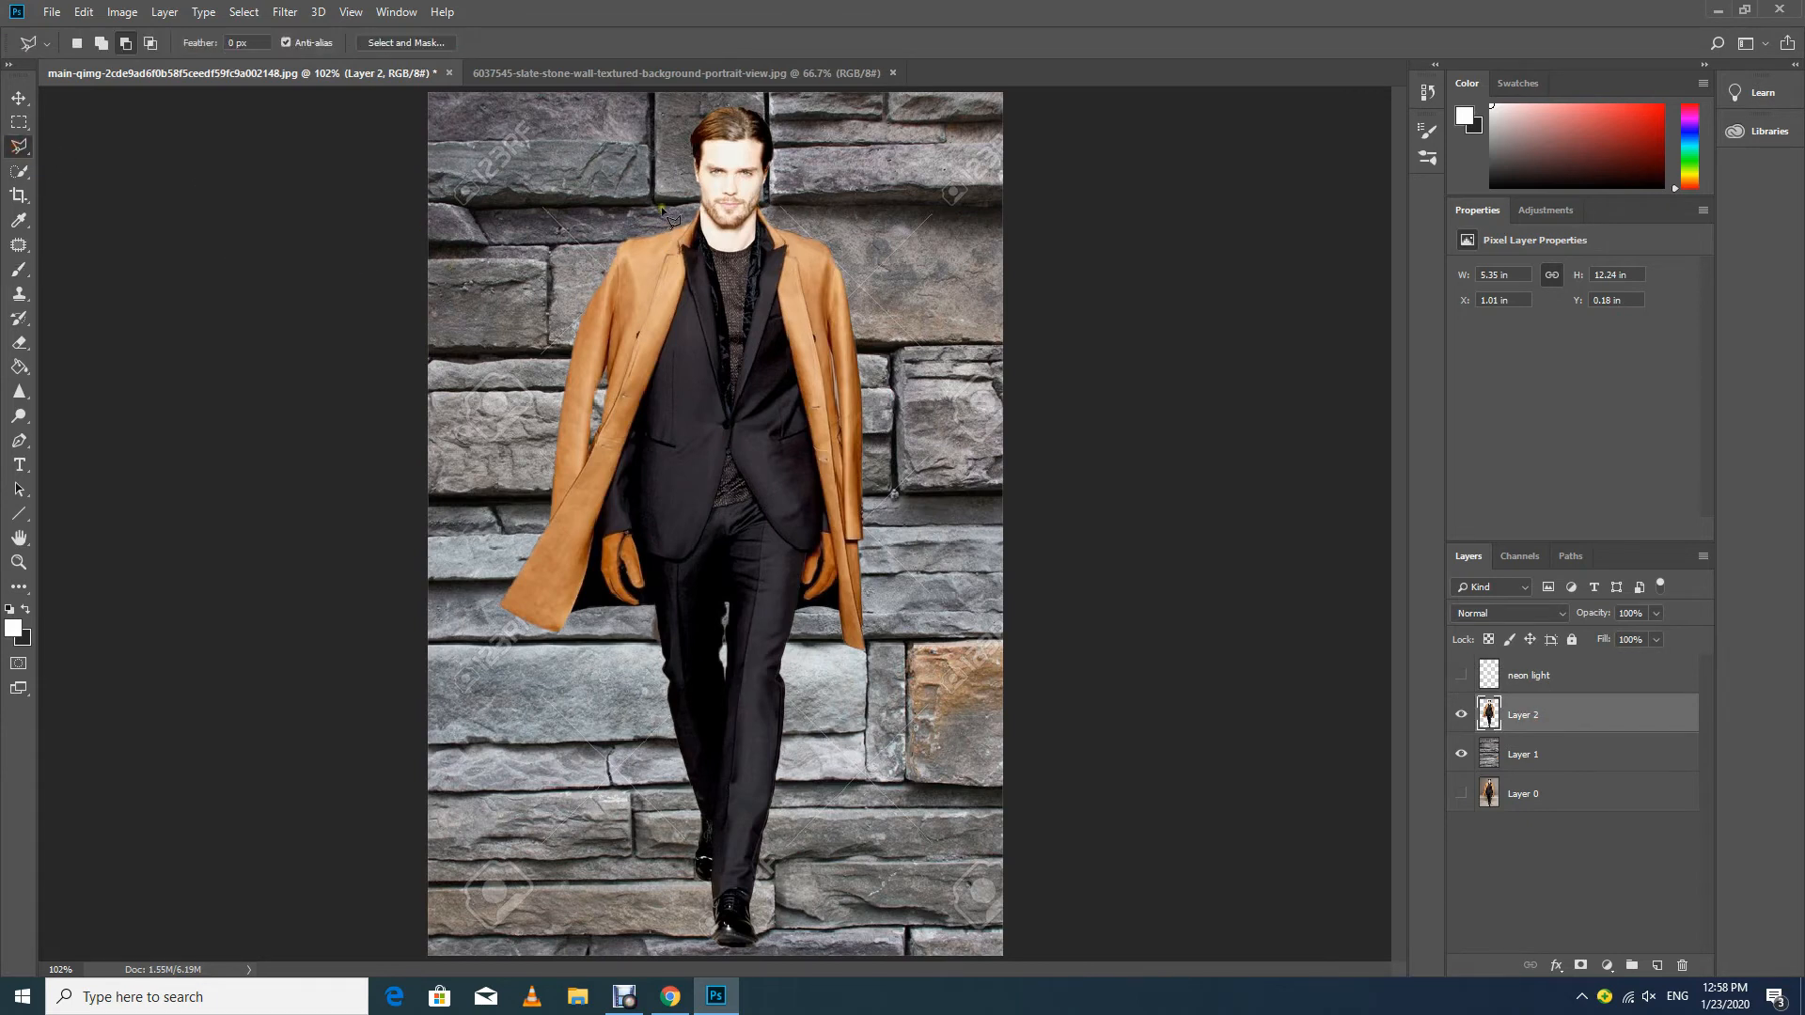
pyautogui.click(673, 230)
pyautogui.click(629, 538)
pyautogui.click(640, 613)
pyautogui.click(499, 666)
pyautogui.click(459, 499)
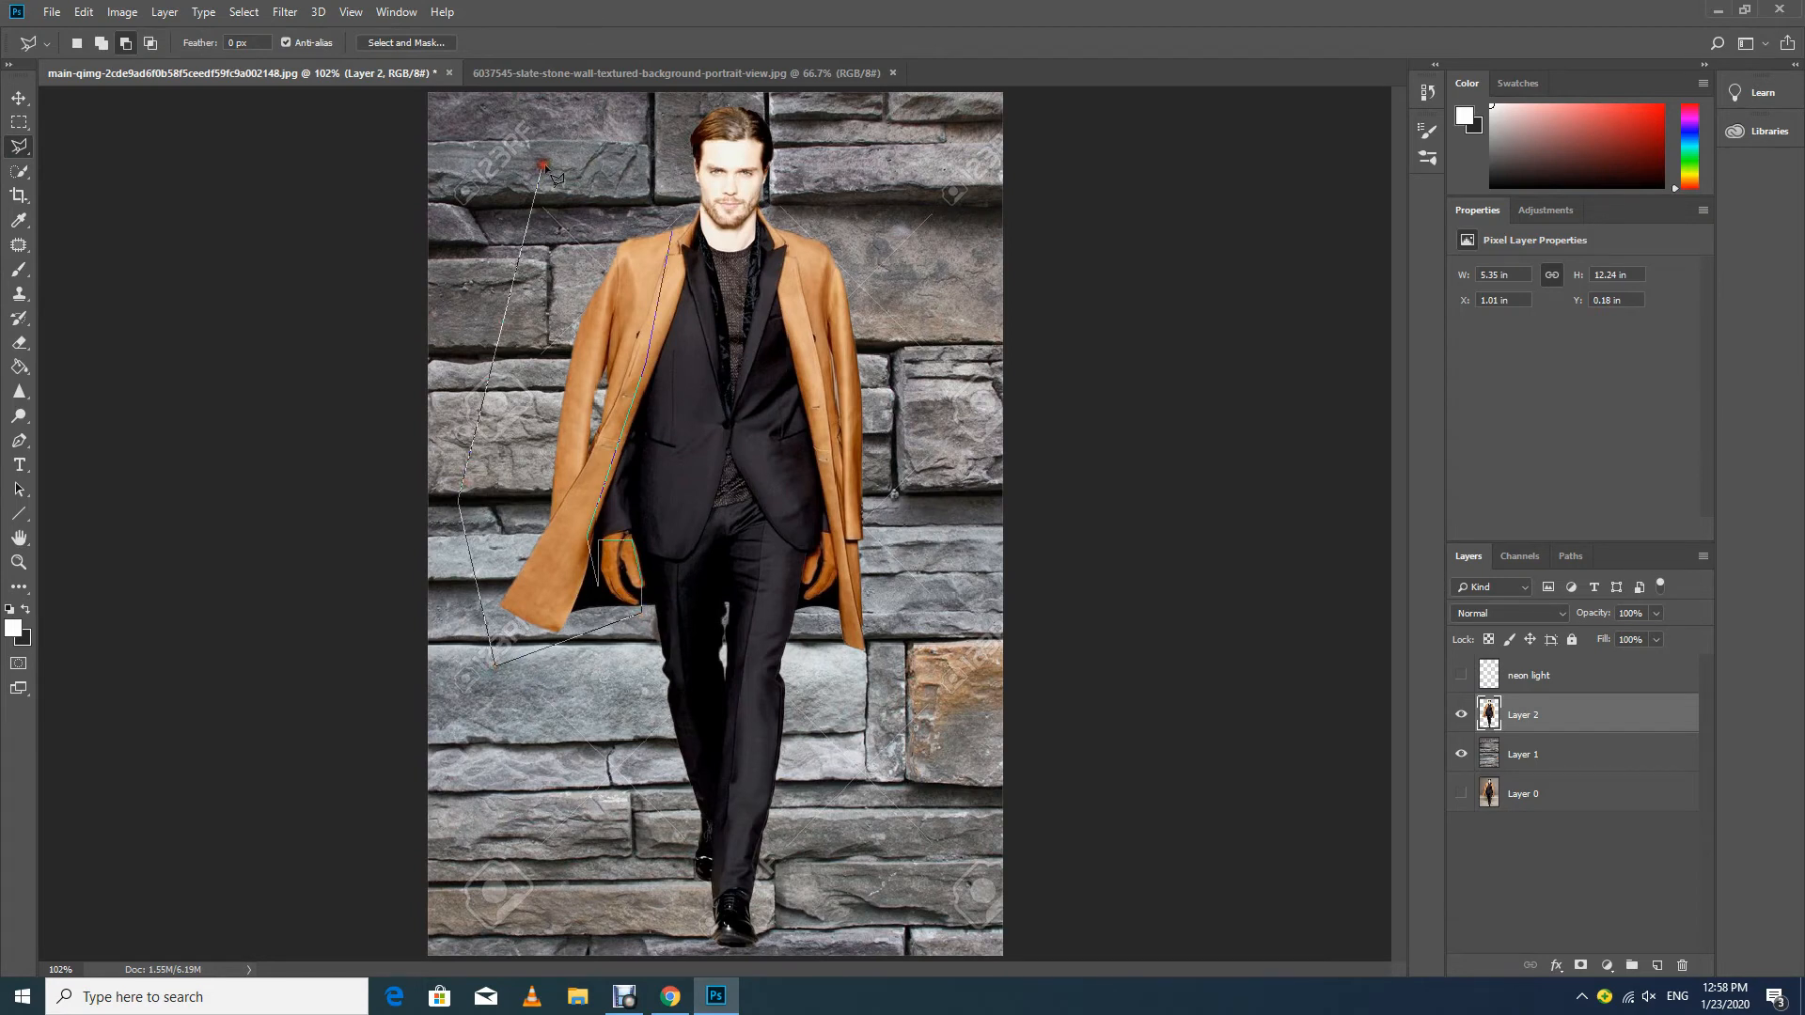
pyautogui.click(544, 168)
pyautogui.click(678, 190)
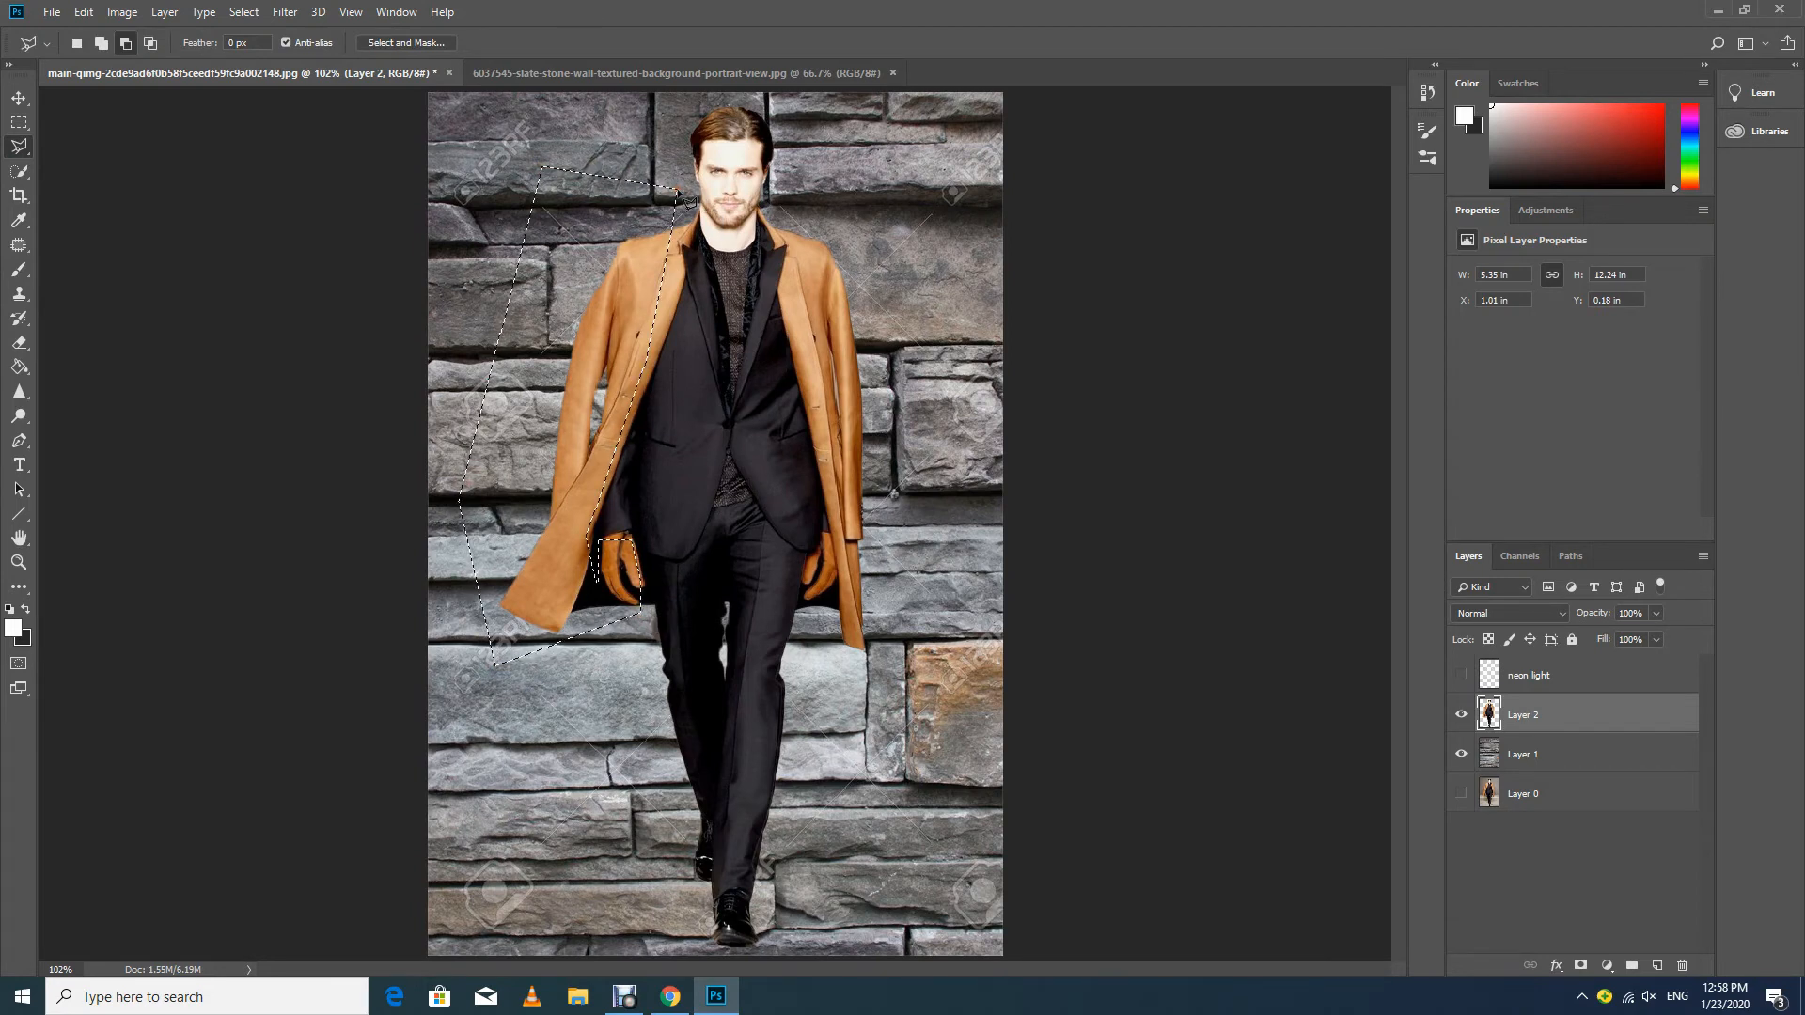
pyautogui.press('Delete')
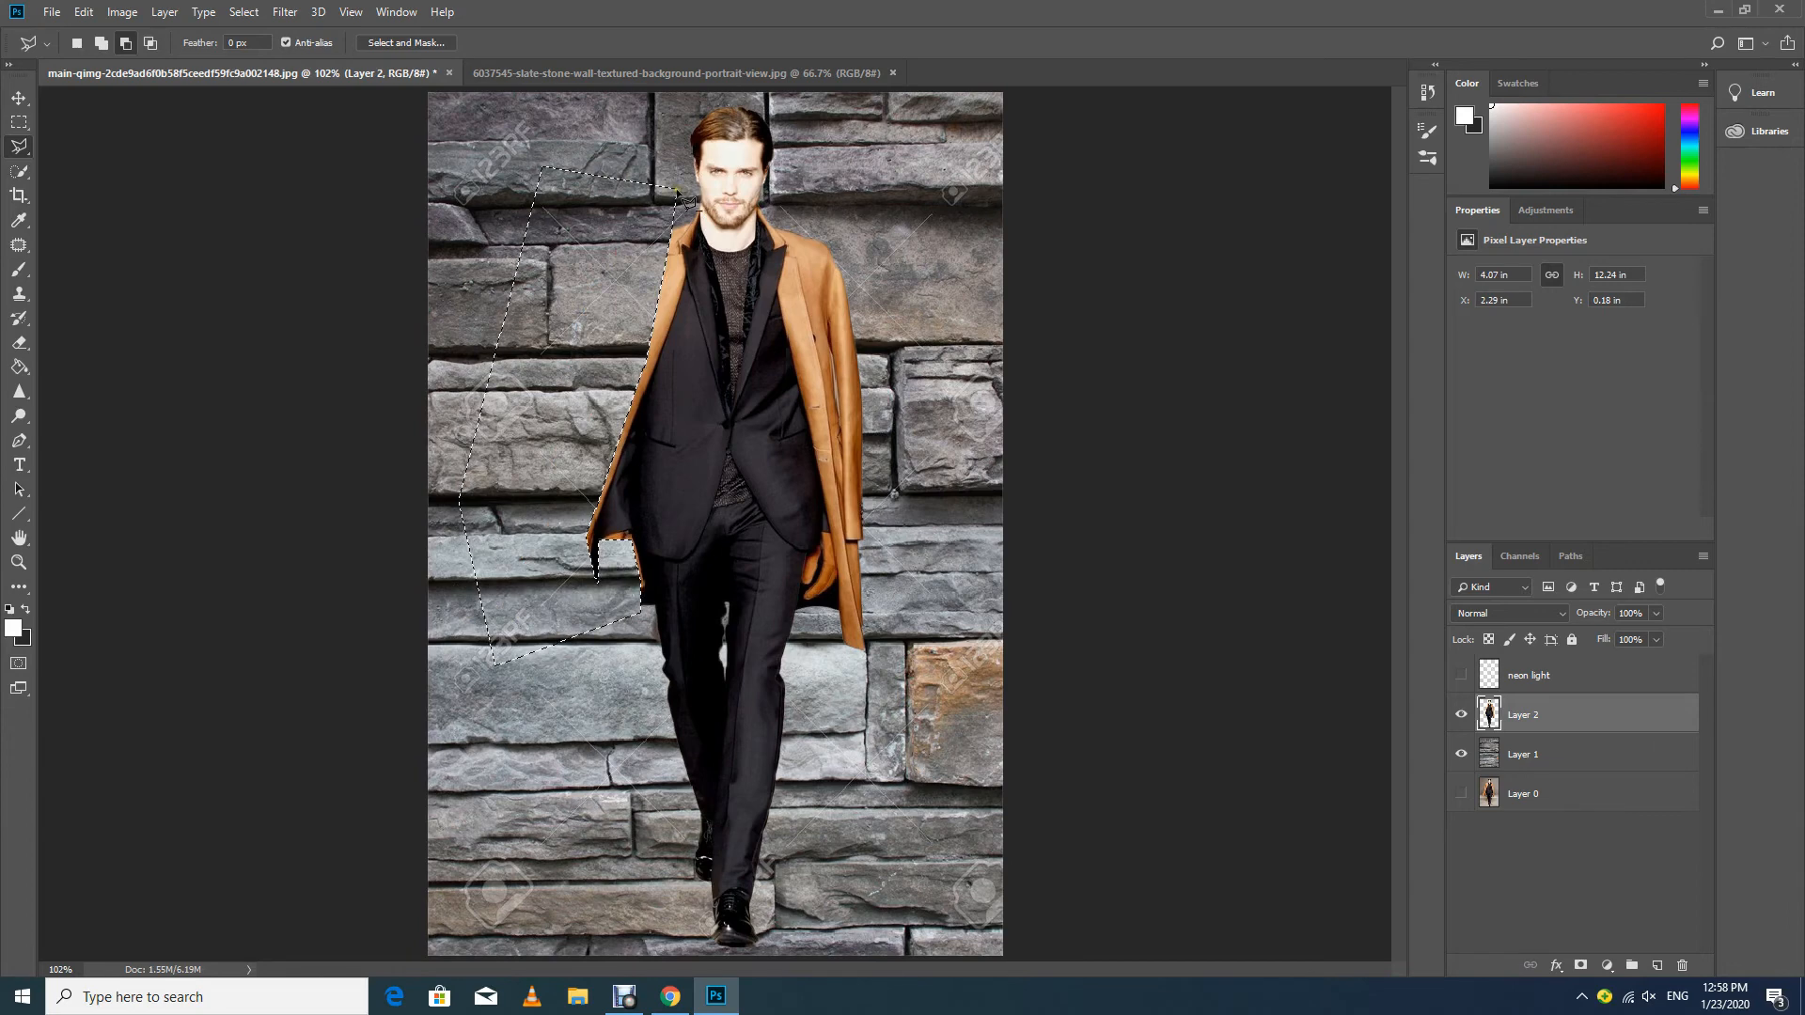
pyautogui.hotkey('ctrl', 'd')
# Lasso the coat's right sleeve, outer panel and hand on Layer 2, delete them and deselect.
pyautogui.click(789, 233)
pyautogui.click(823, 537)
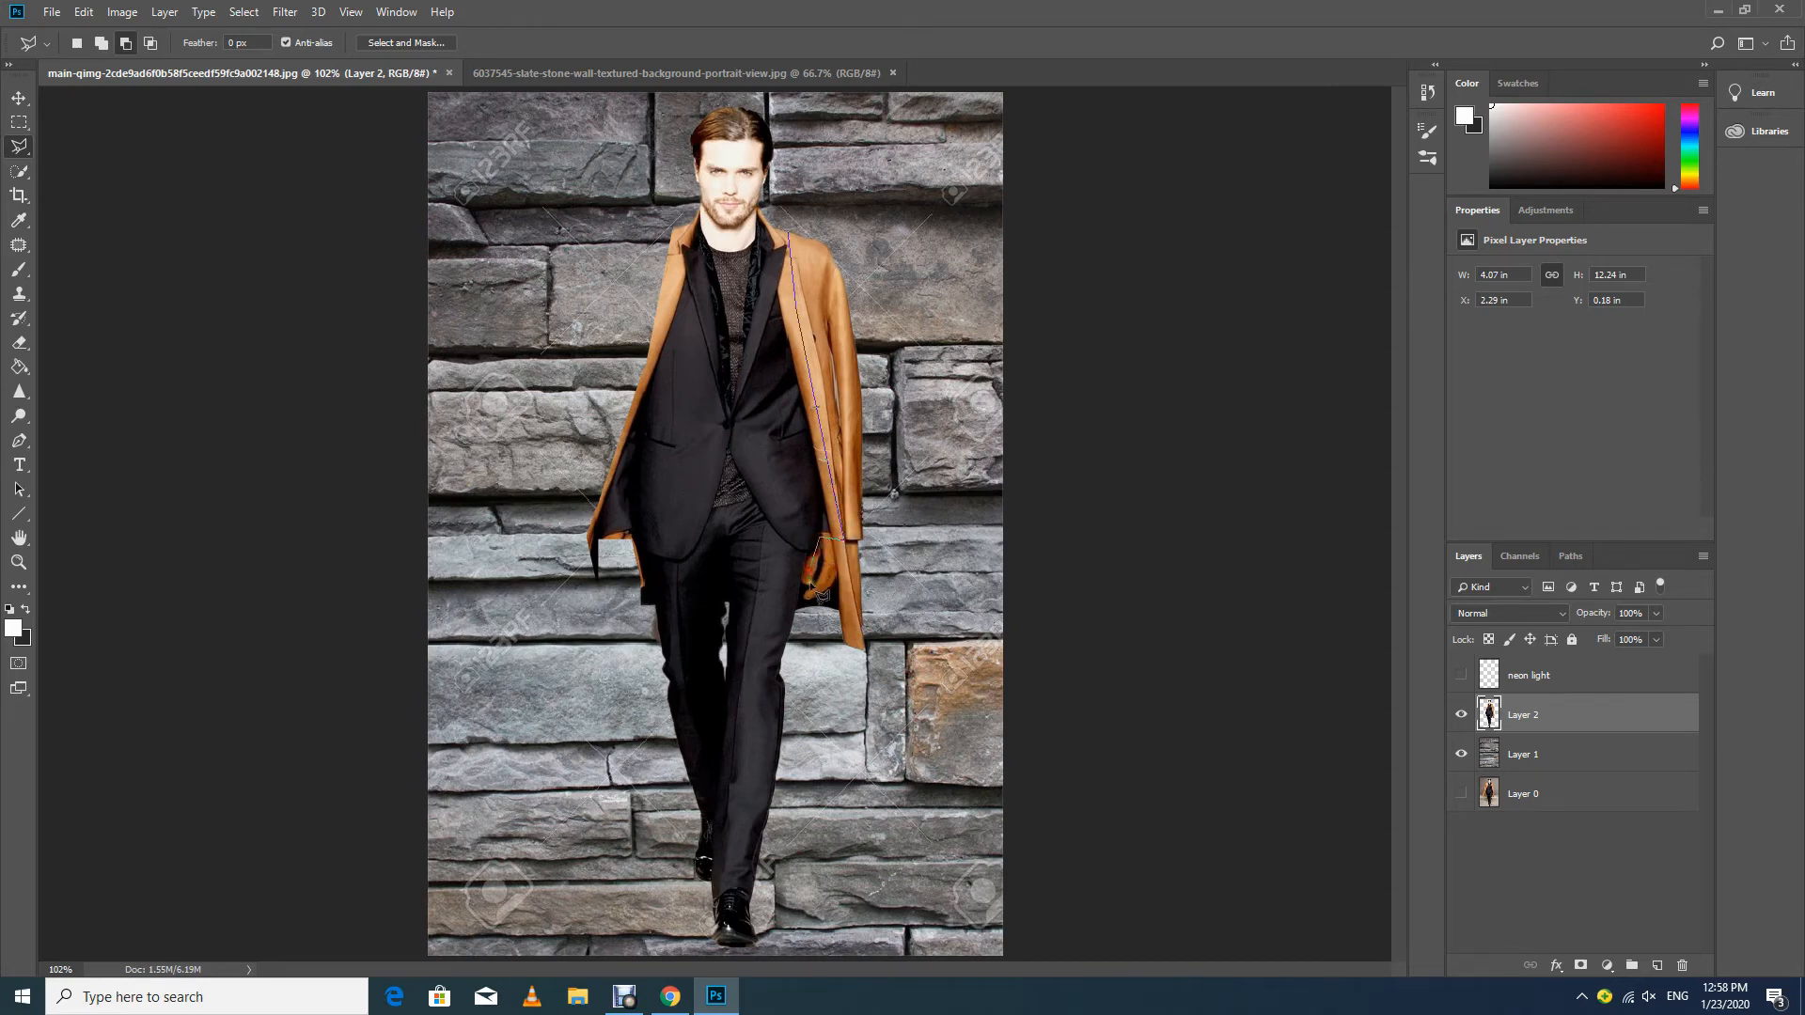
pyautogui.click(815, 632)
pyautogui.click(908, 707)
pyautogui.click(935, 399)
pyautogui.doubleClick(841, 156)
pyautogui.press('Delete')
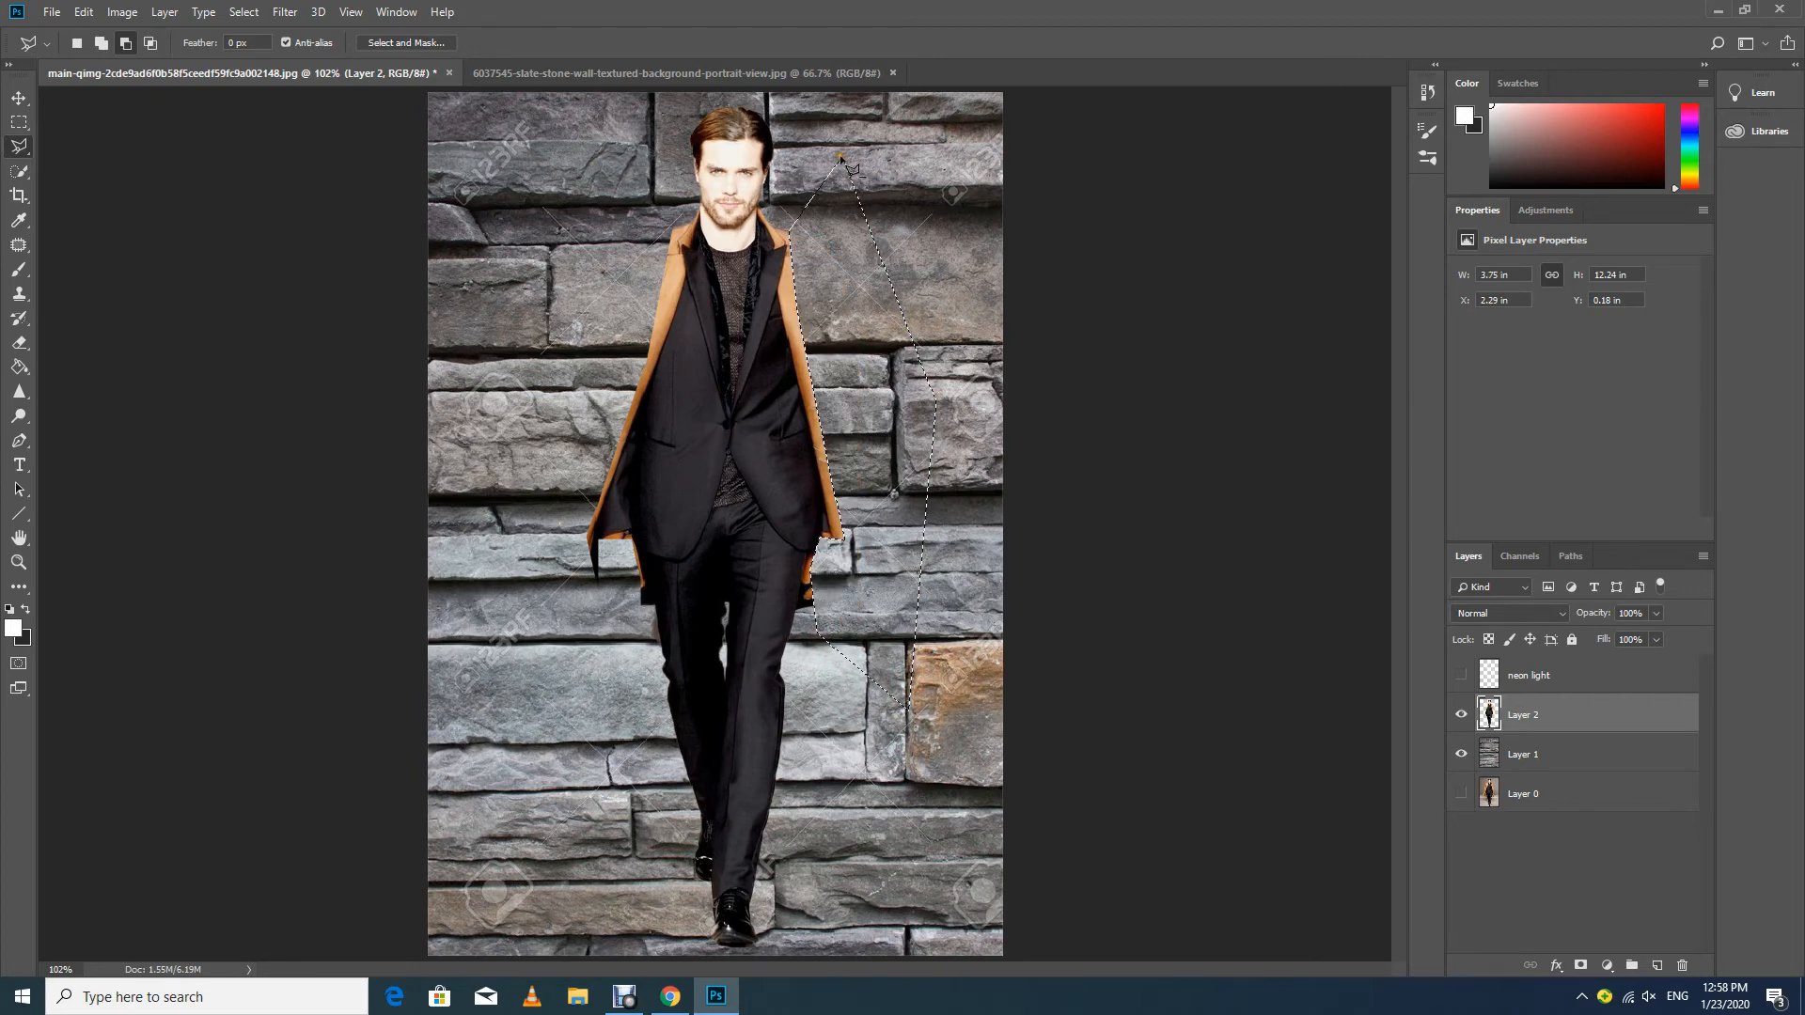
pyautogui.hotkey('ctrl', 'd')
# Lasso and delete the leftover sliver at the top of the gap between the trouser legs.
pyautogui.click(19, 562)
pyautogui.click(778, 612)
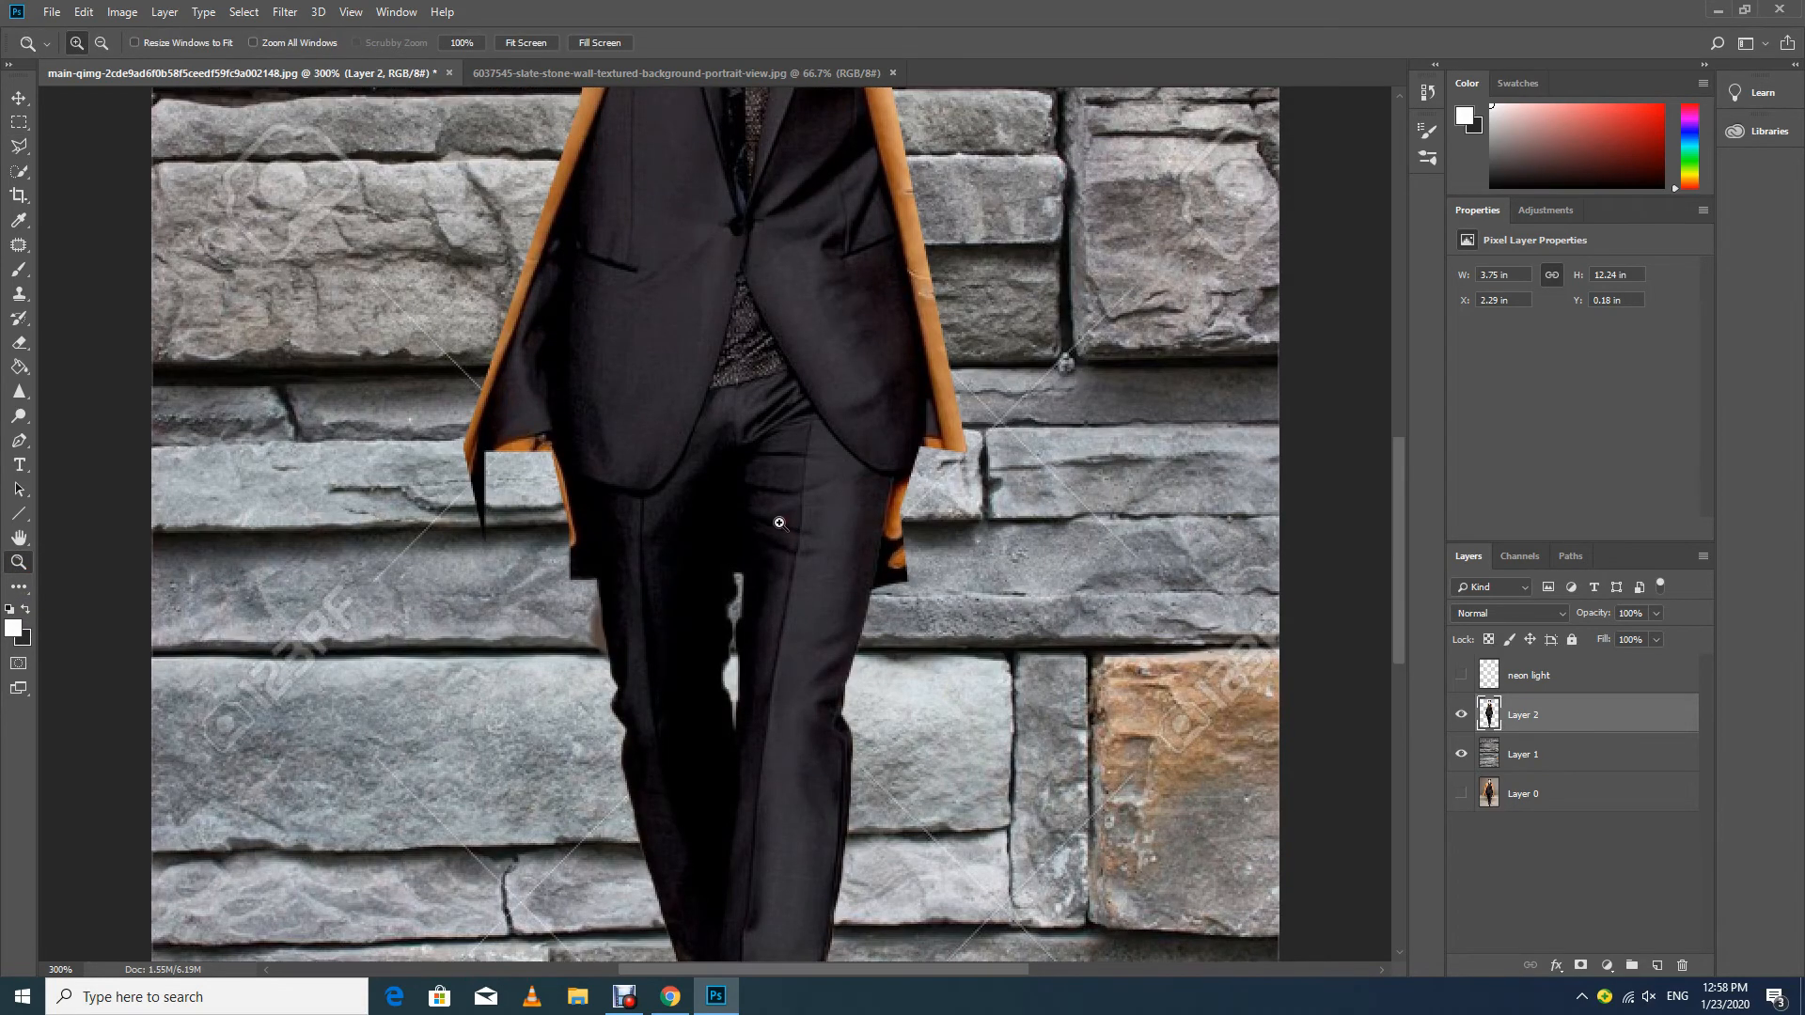
pyautogui.click(786, 515)
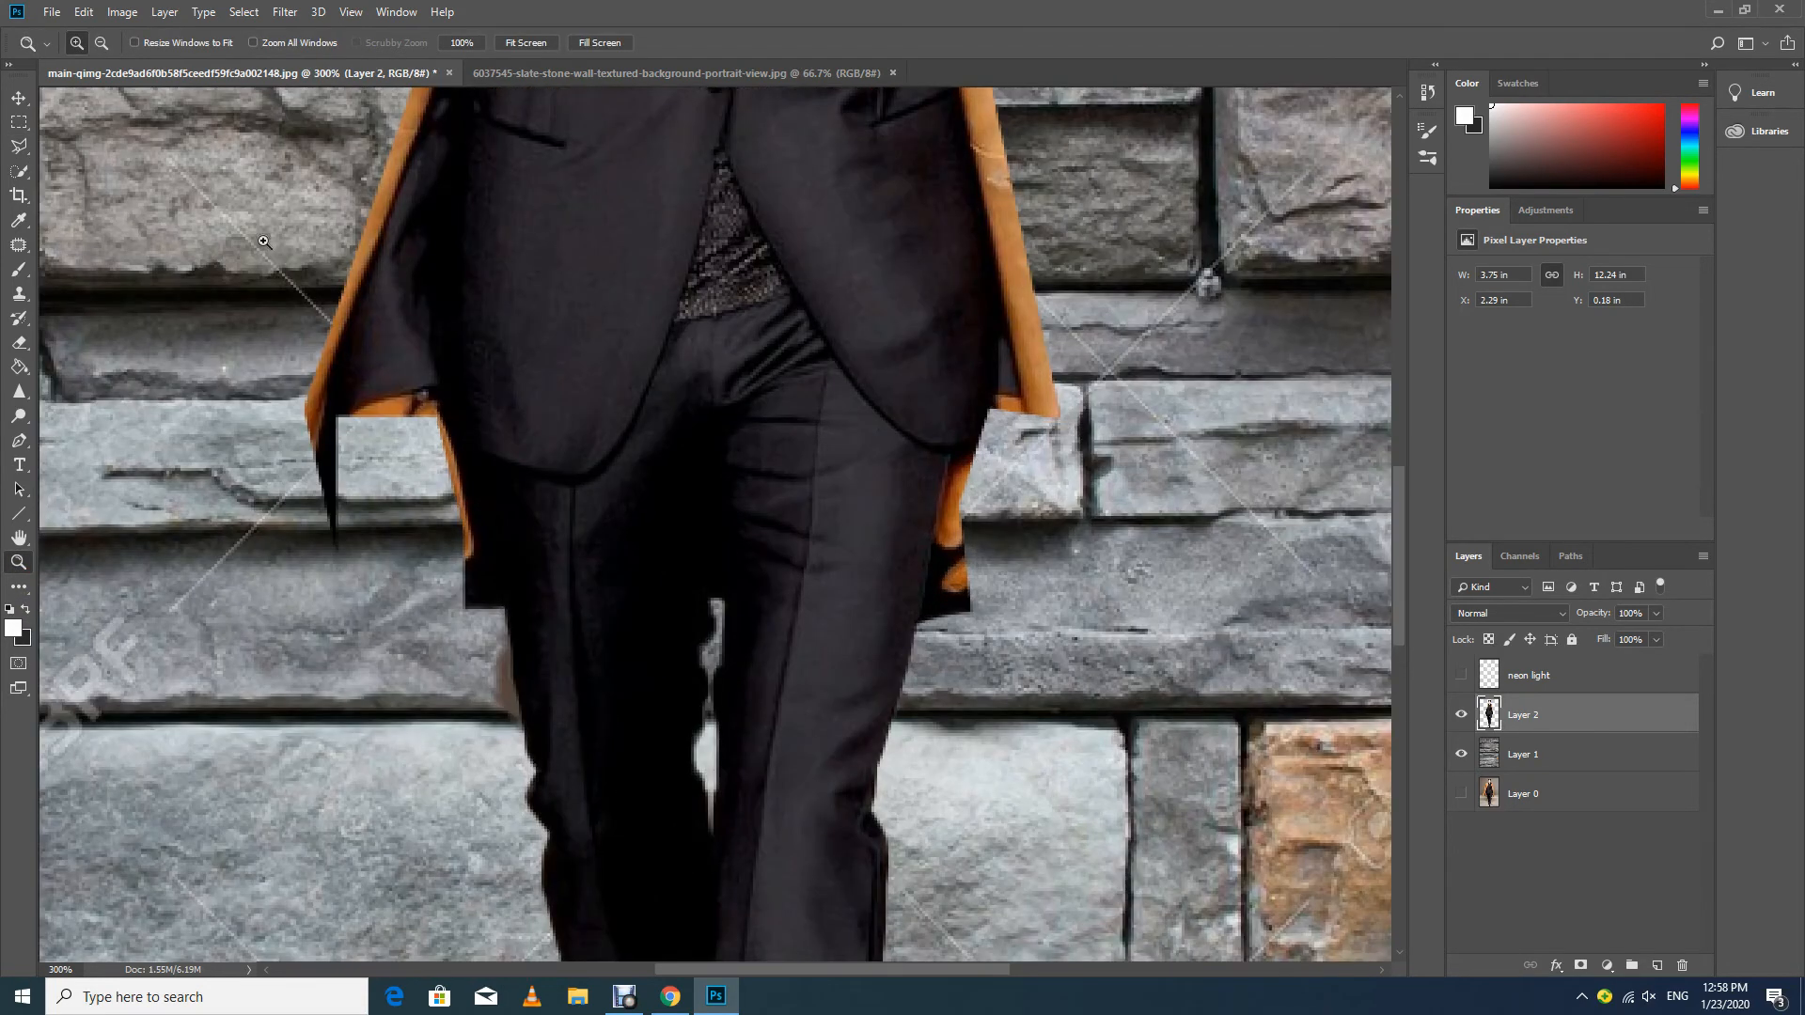
pyautogui.click(19, 145)
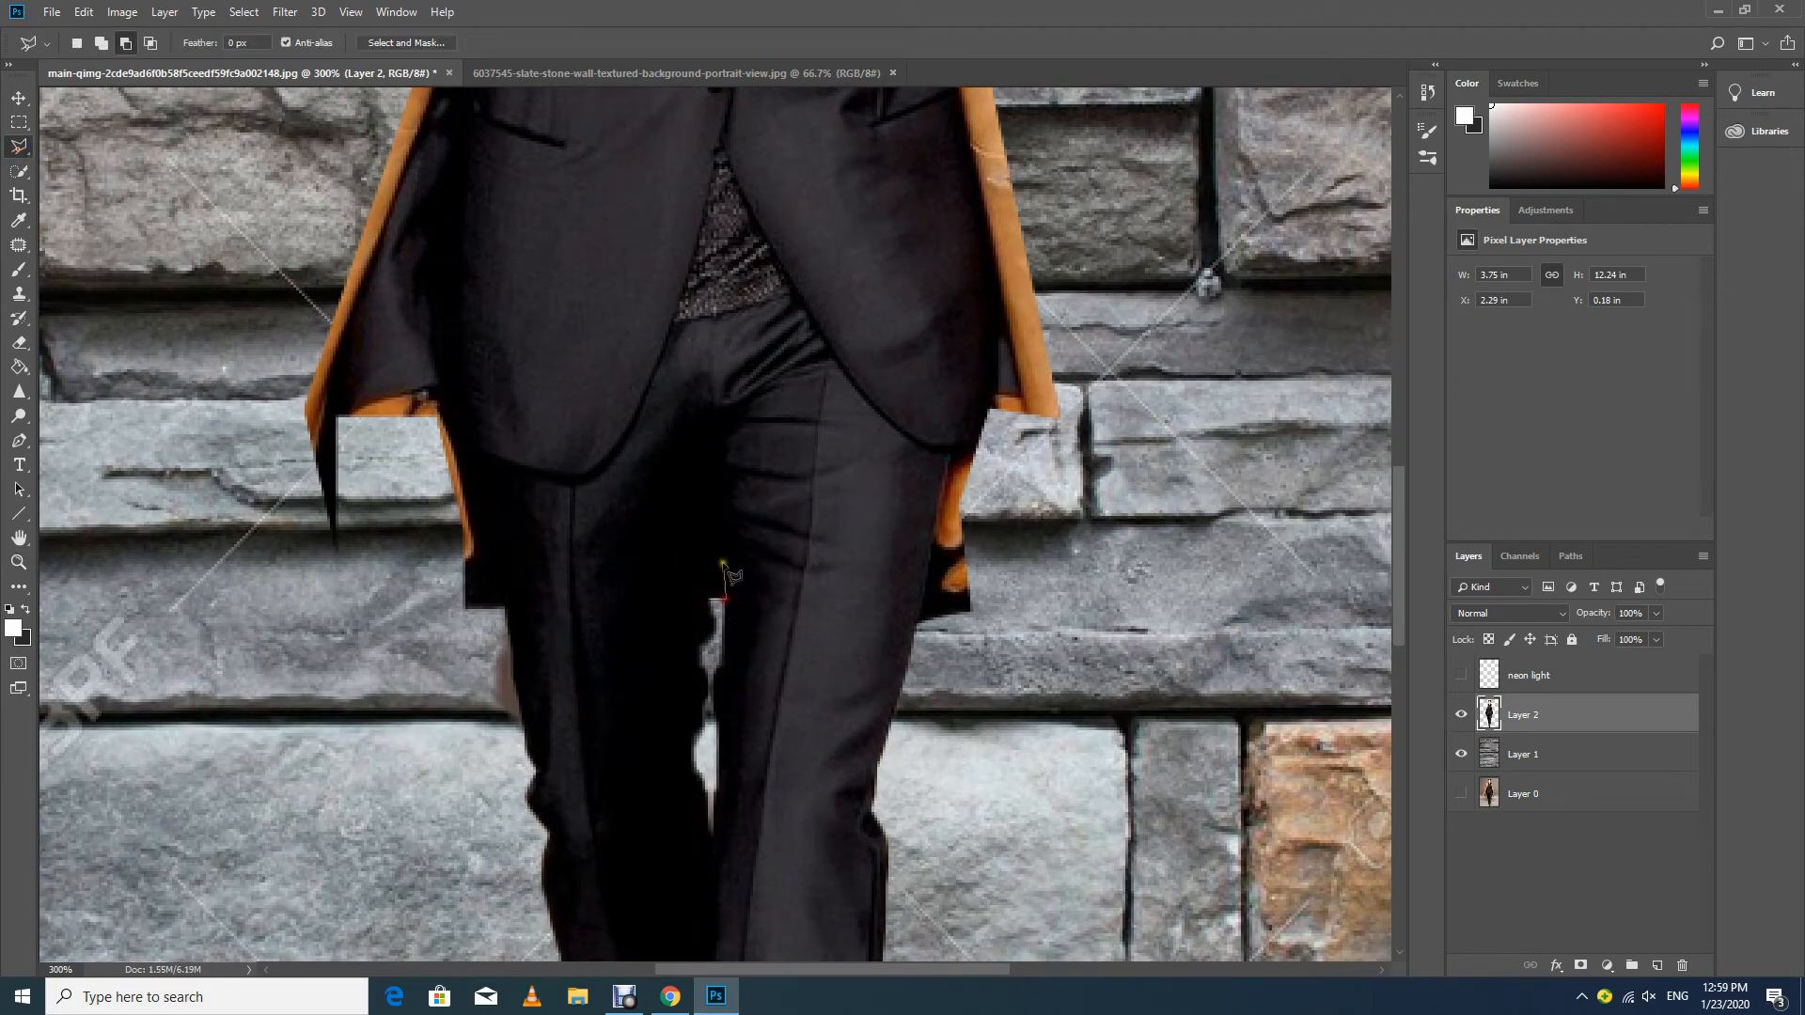
pyautogui.click(710, 596)
pyautogui.click(726, 601)
pyautogui.press('Delete')
# Lasso closely along the suit's left edge from collar to thigh, delete the remaining coat strip and hand remnants, and deselect.
pyautogui.click(367, 402)
pyautogui.scroll(5, 405, 169)
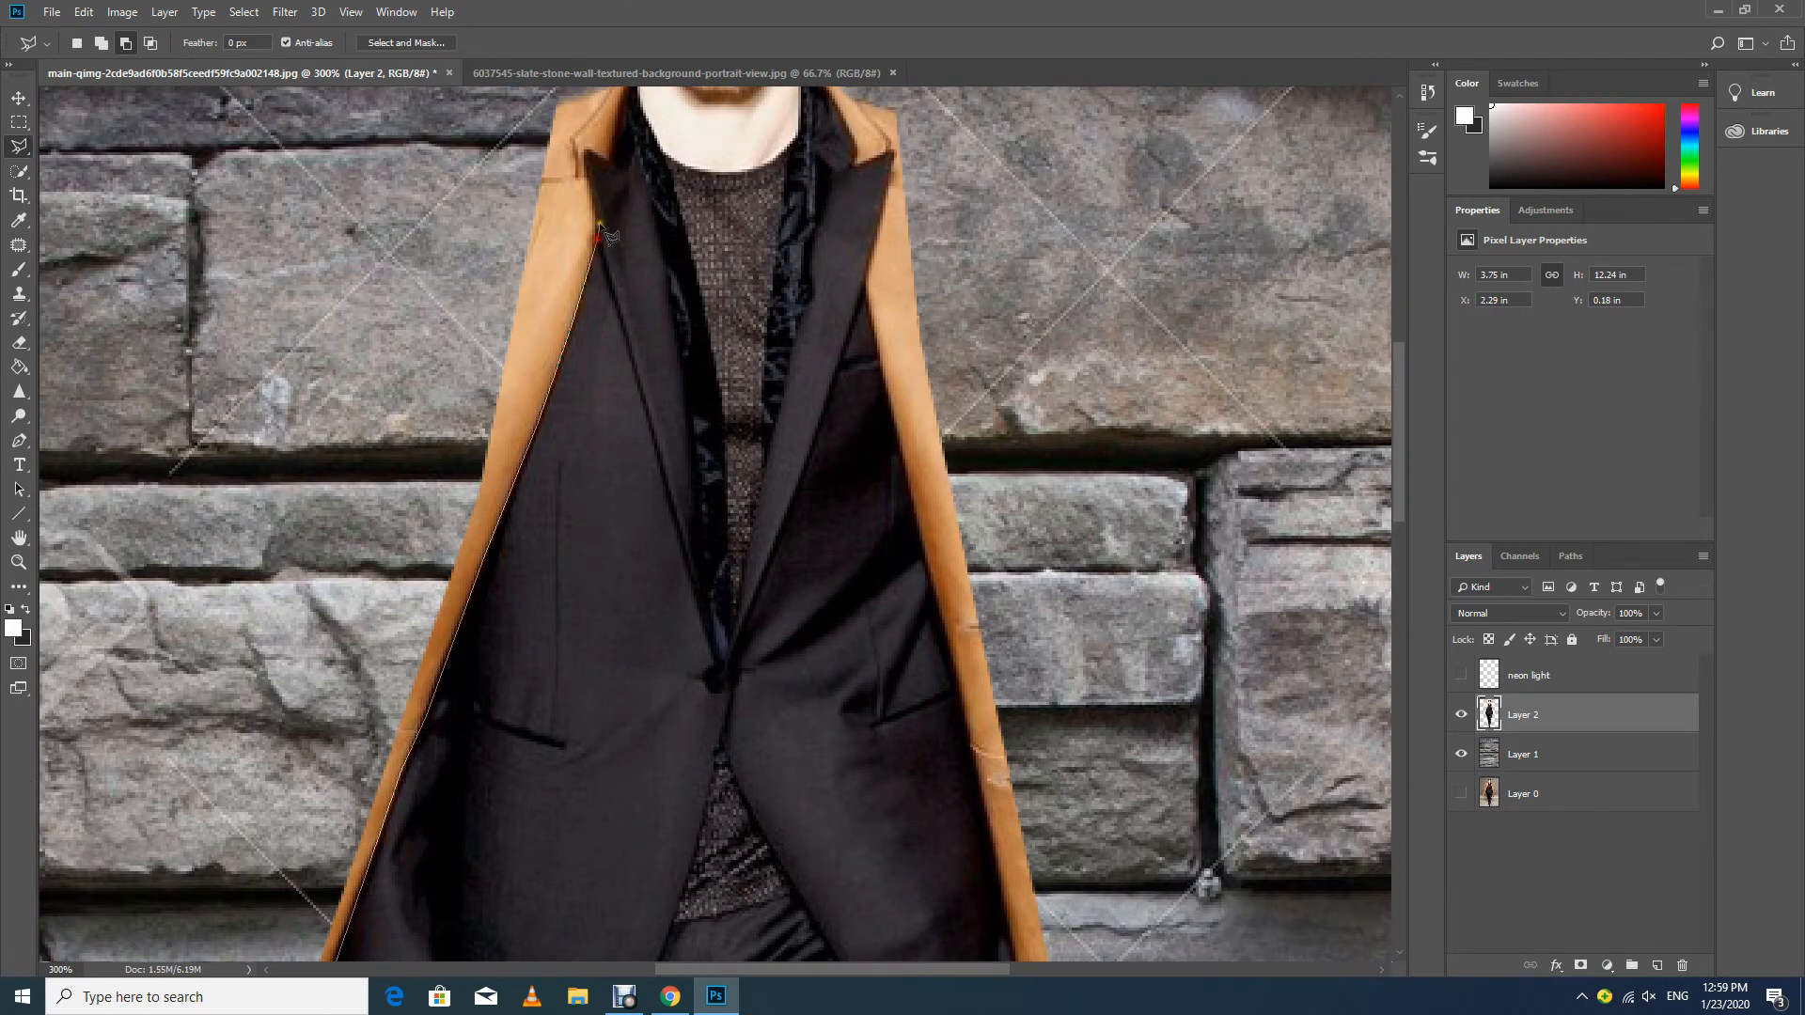
pyautogui.click(585, 149)
pyautogui.click(614, 163)
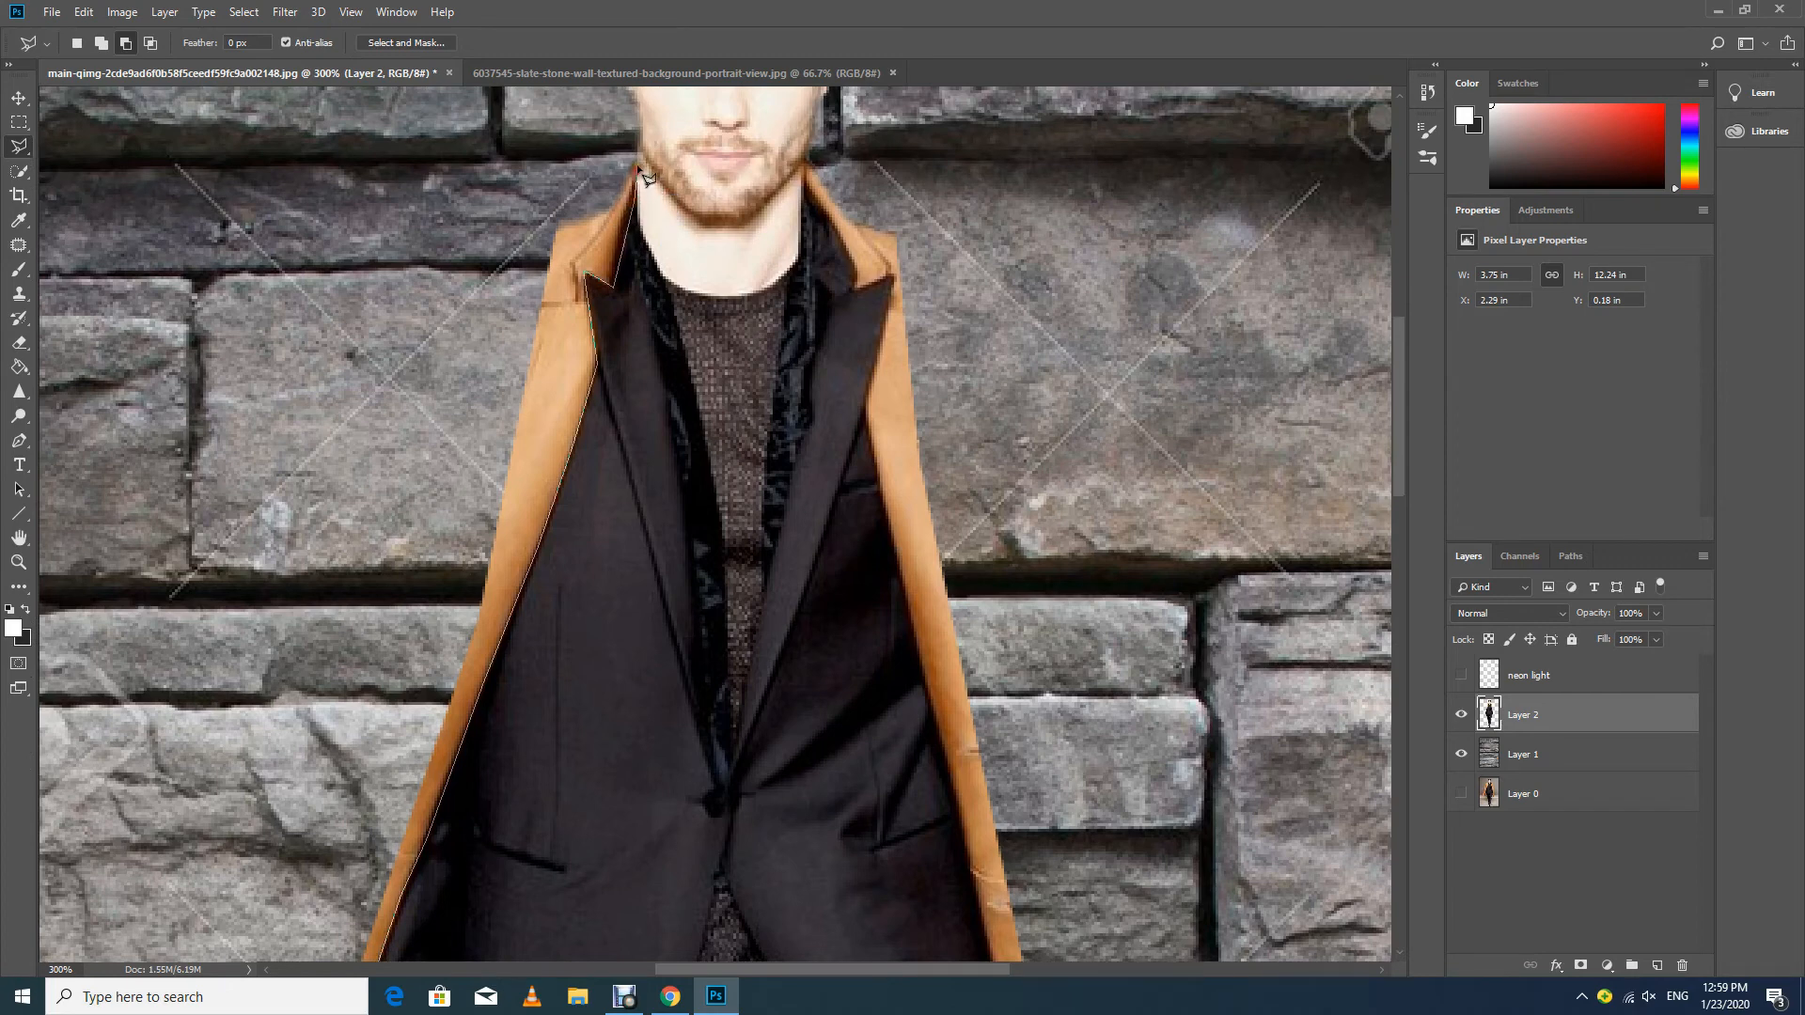
pyautogui.click(637, 162)
pyautogui.click(559, 220)
pyautogui.click(501, 252)
pyautogui.click(306, 782)
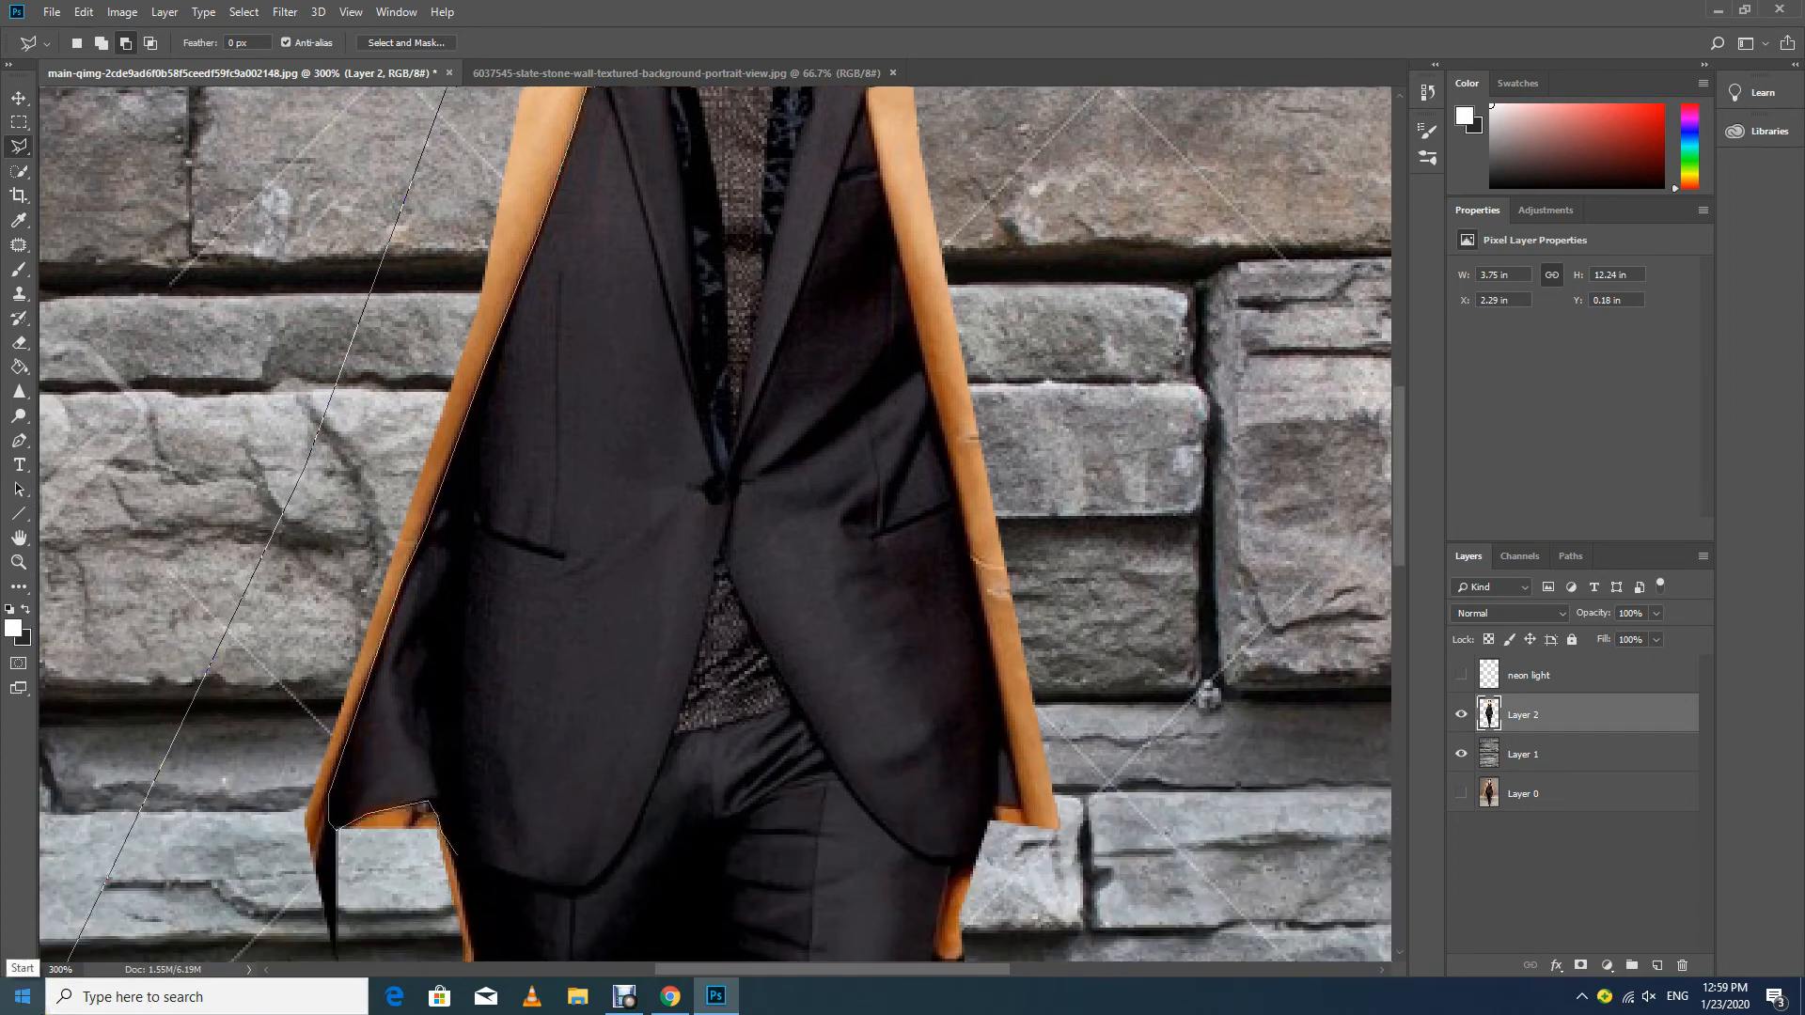
pyautogui.click(70, 864)
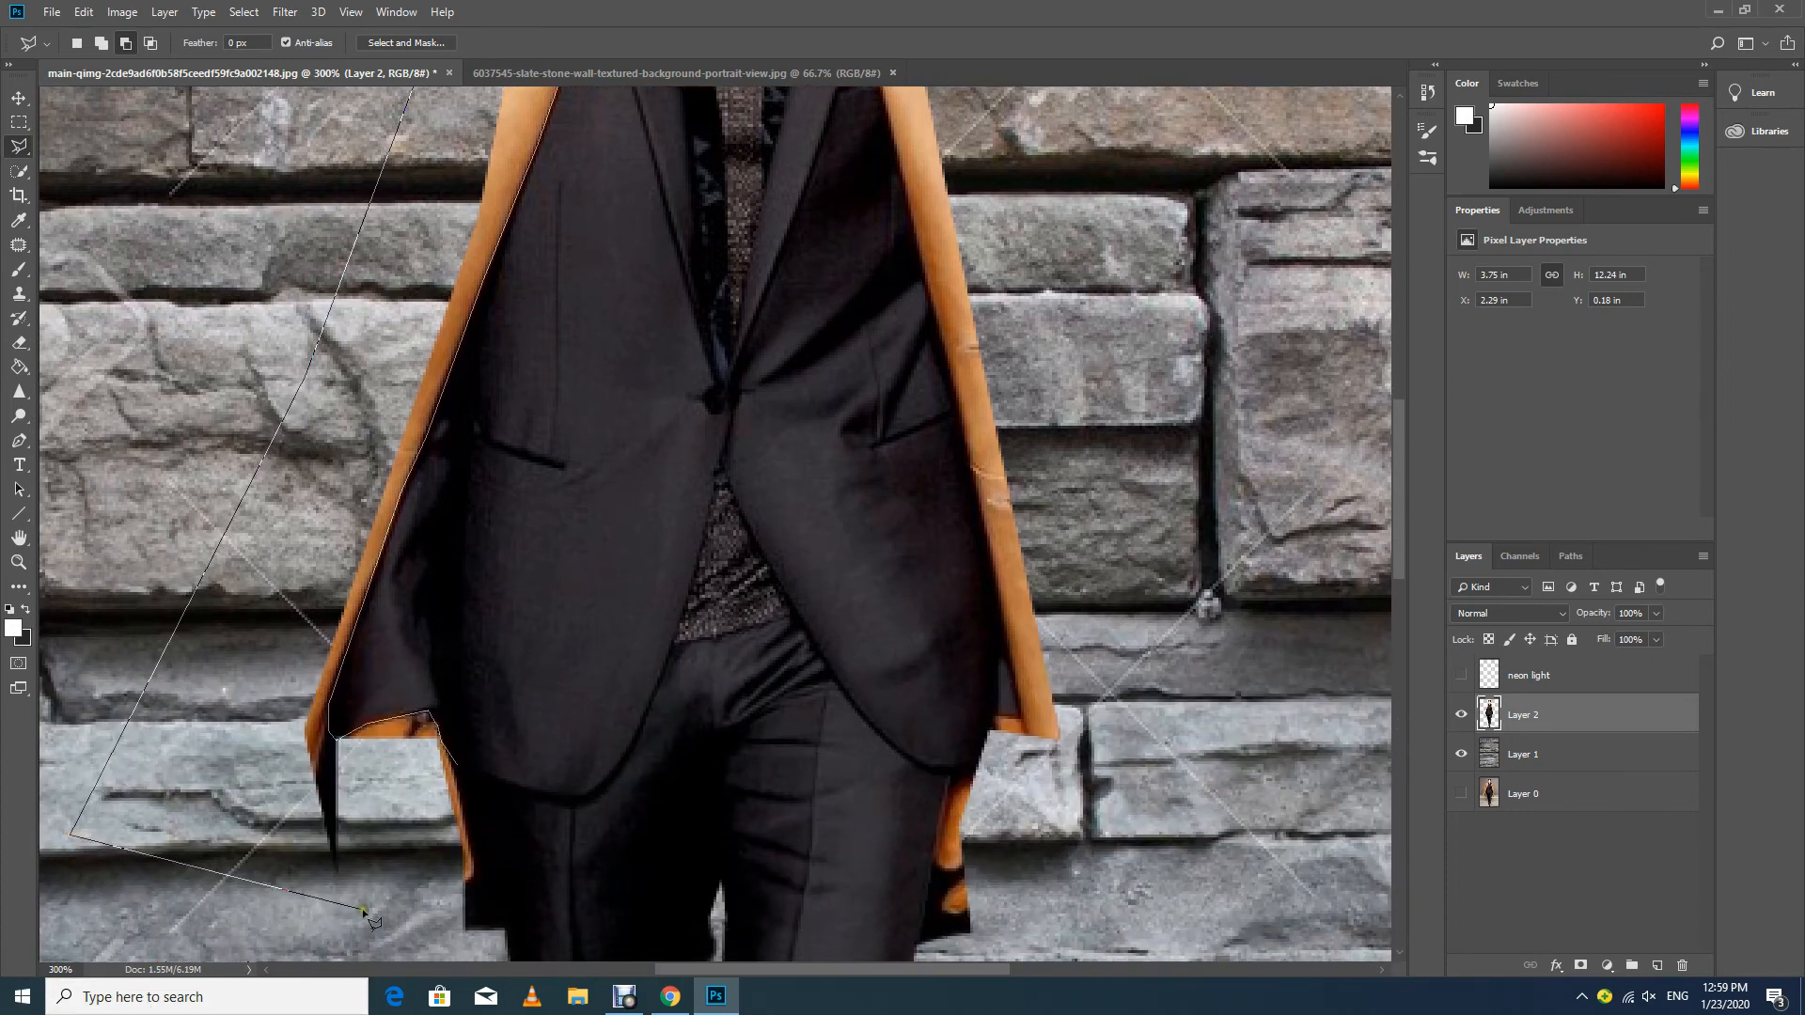
pyautogui.click(365, 910)
pyautogui.click(477, 947)
pyautogui.click(505, 931)
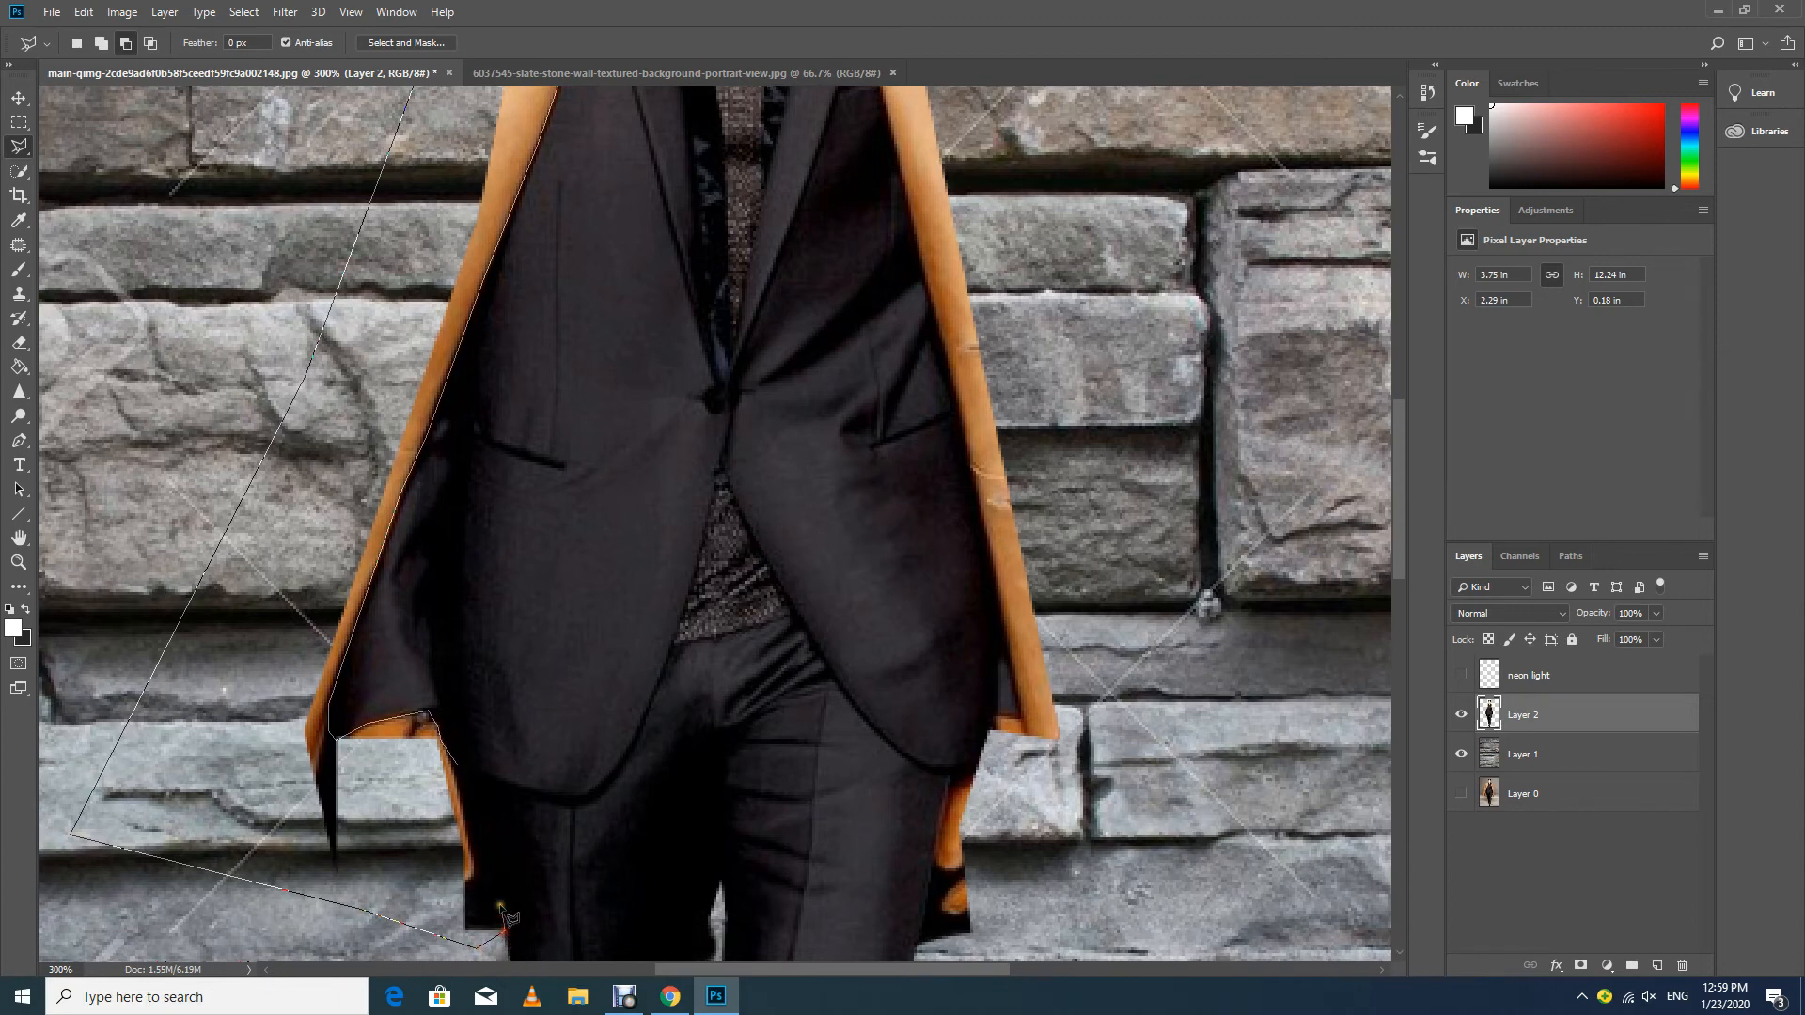
pyautogui.click(477, 779)
pyautogui.press('Delete')
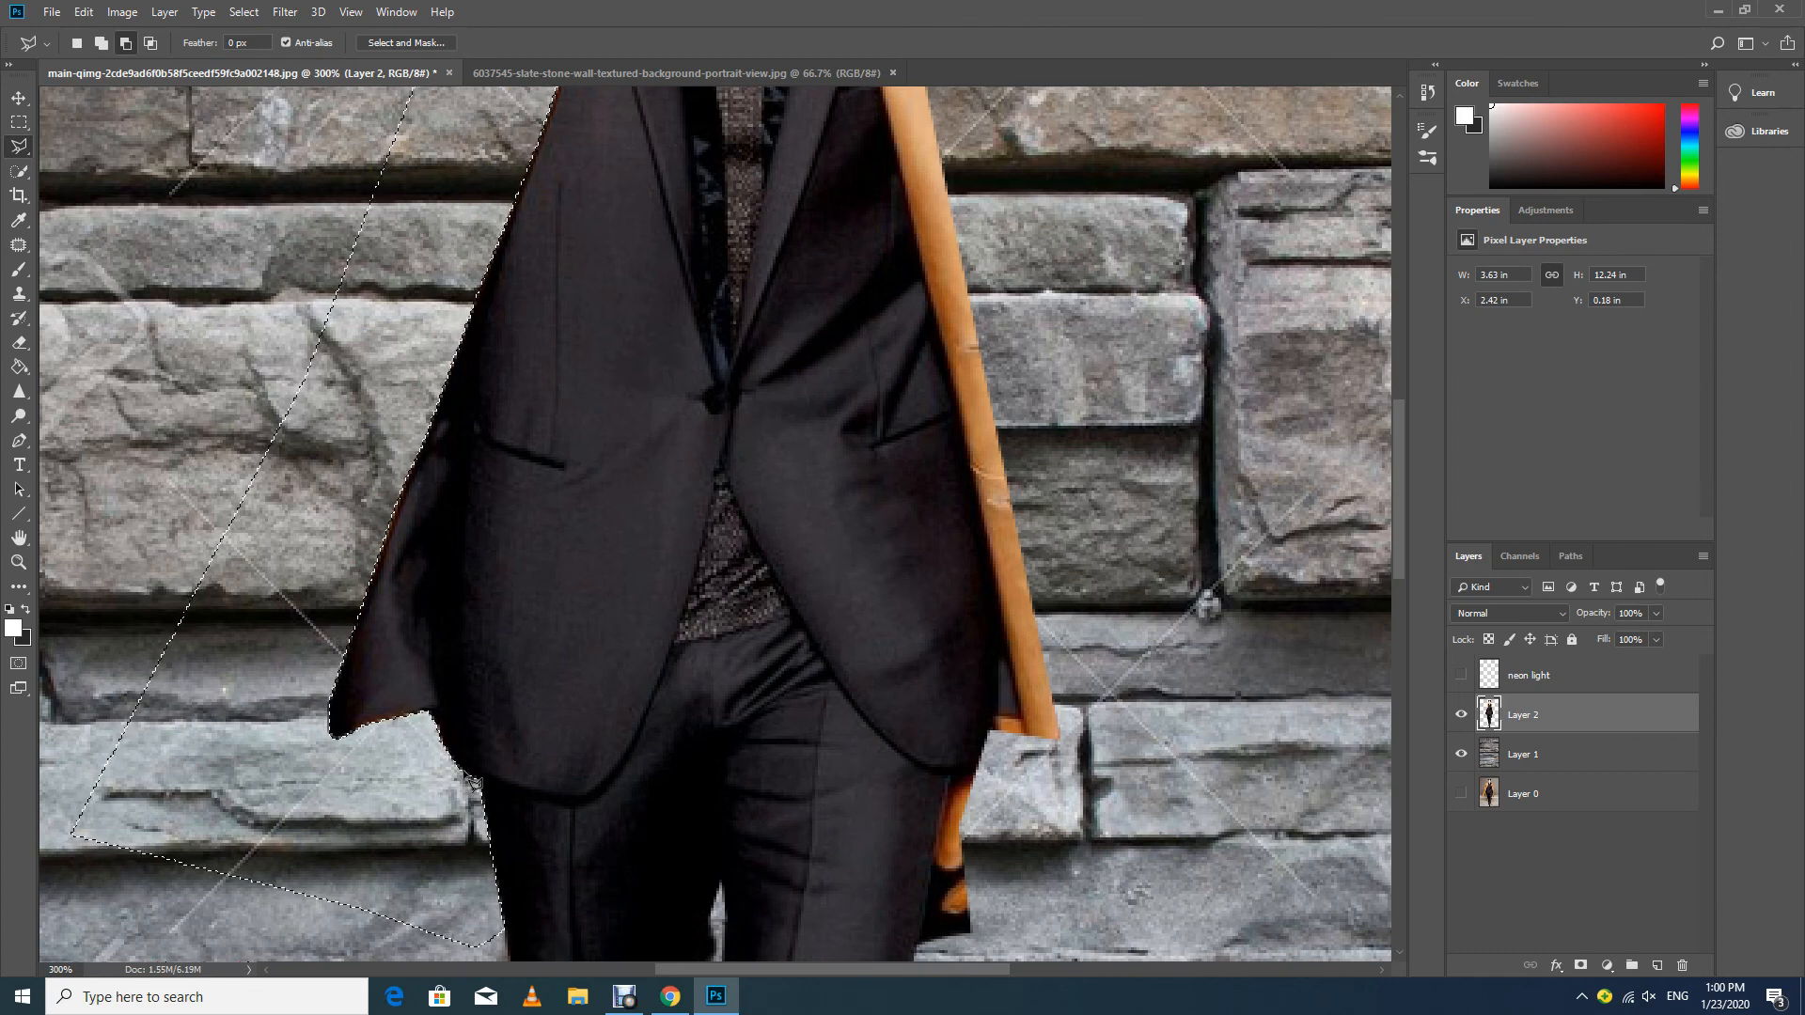
pyautogui.hotkey('ctrl', 'd')
# Lasso and delete the hand remnants beside the right thigh and the coat strip's lower end below the jacket sleeve.
pyautogui.scroll(-2, 935, 878)
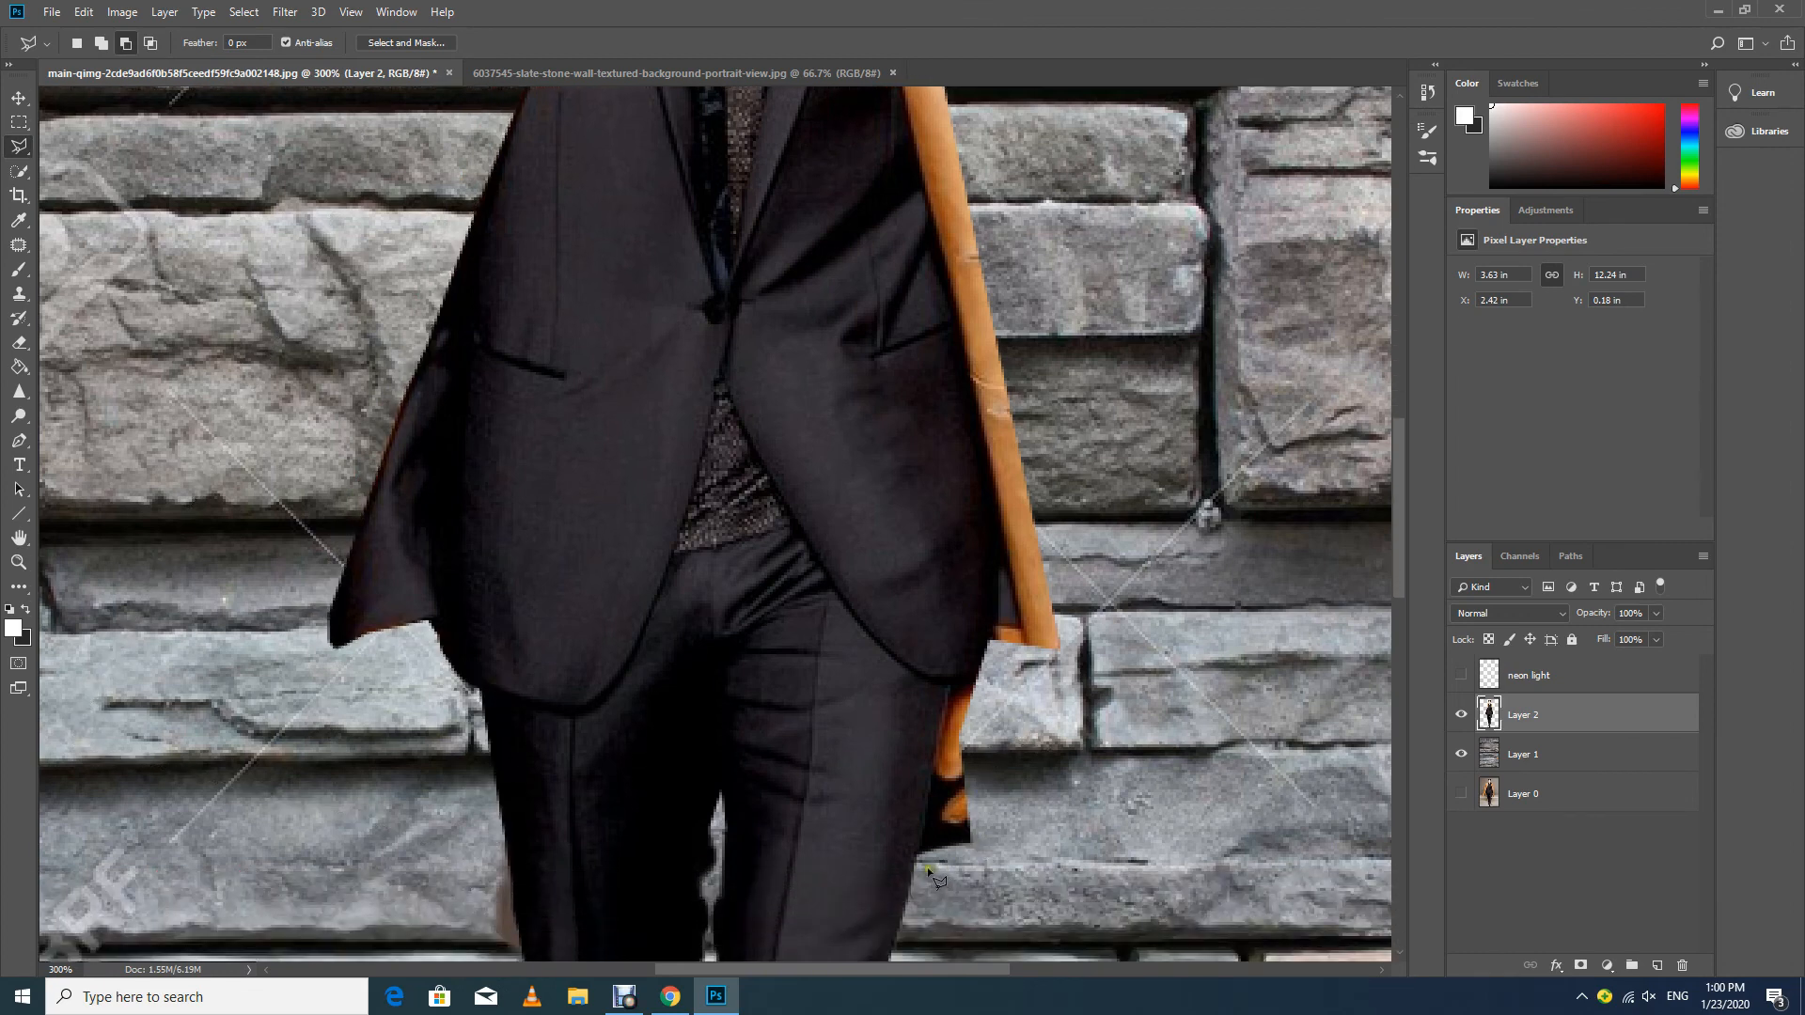
pyautogui.click(912, 863)
pyautogui.click(951, 681)
pyautogui.click(978, 666)
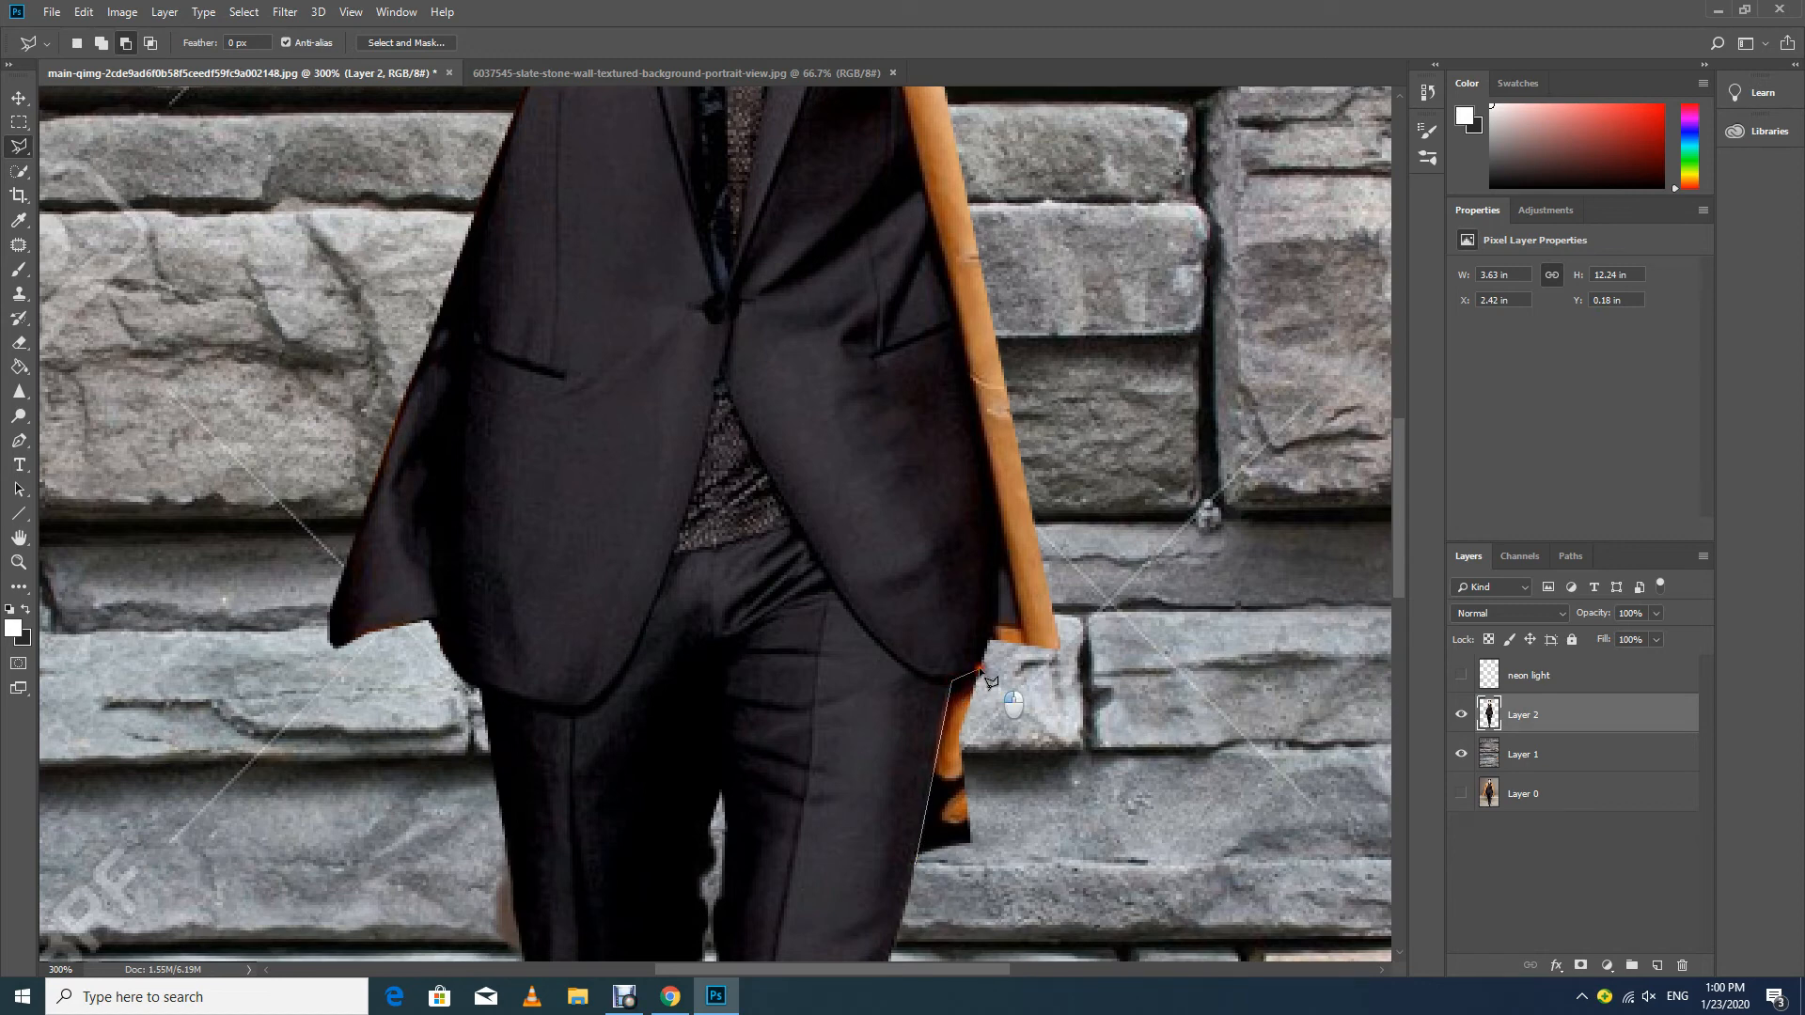
pyautogui.click(991, 625)
pyautogui.click(1104, 625)
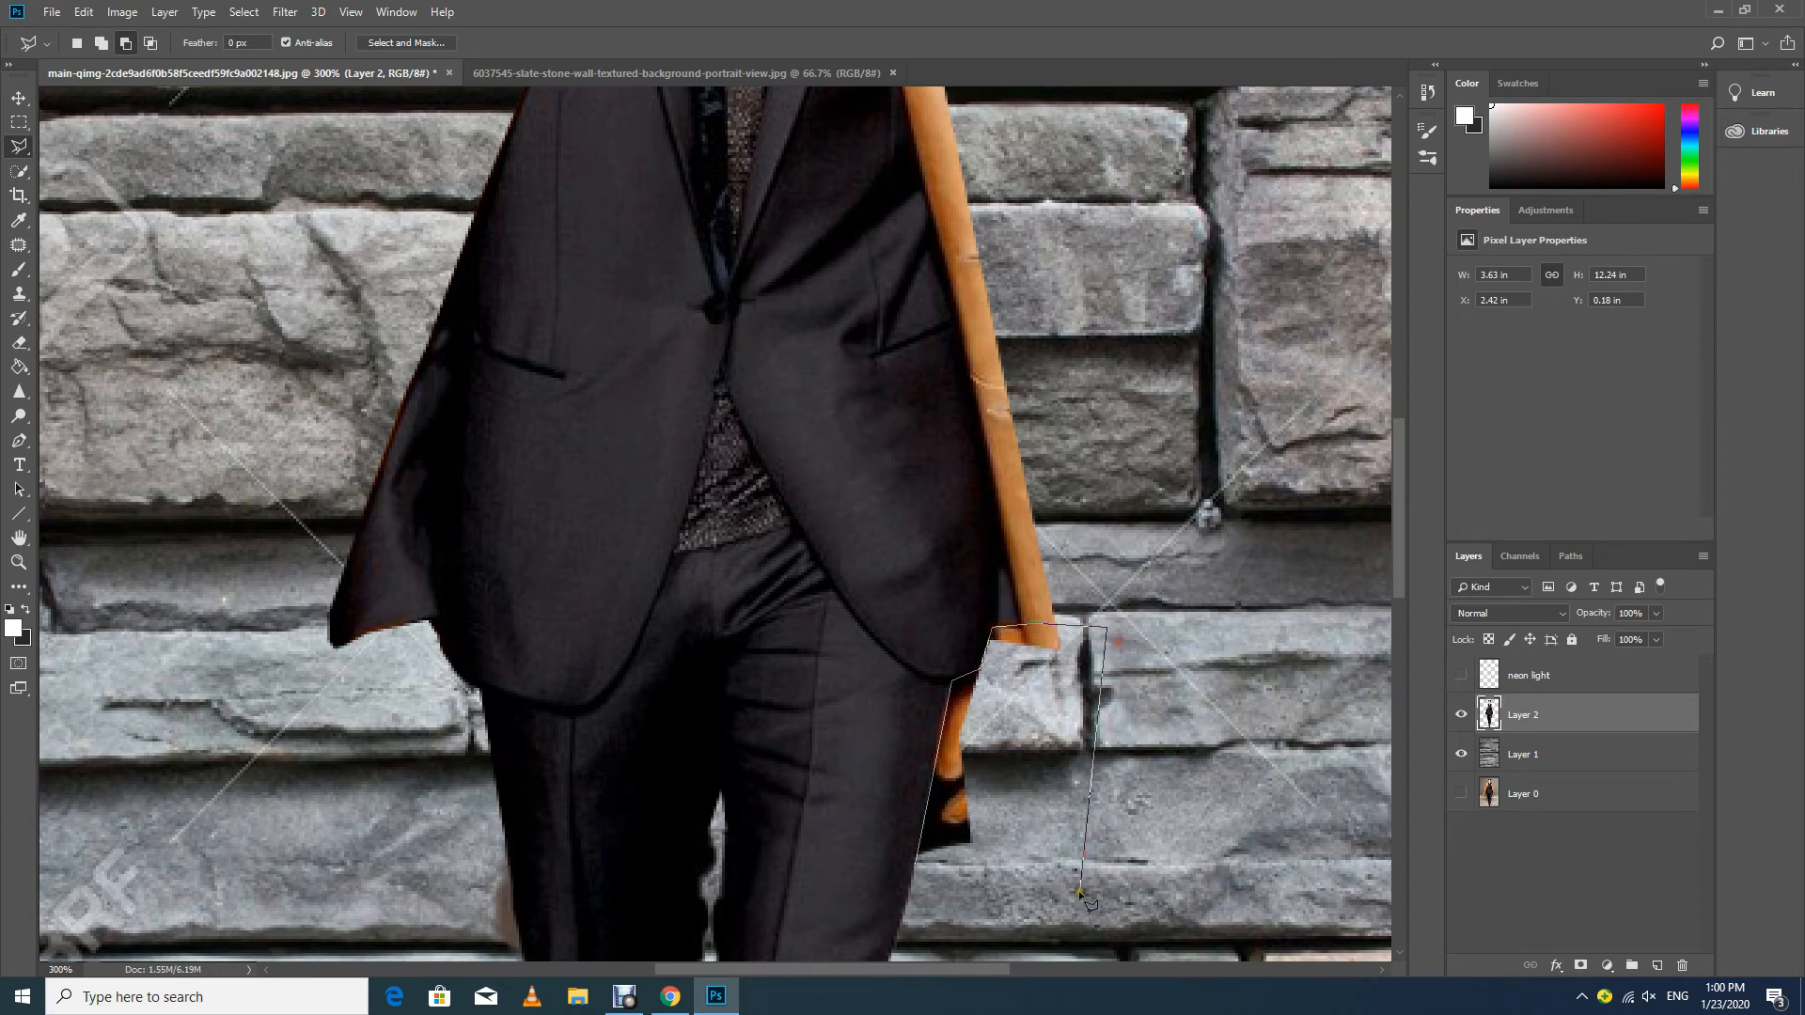
pyautogui.click(1062, 909)
pyautogui.click(948, 916)
pyautogui.press('Delete')
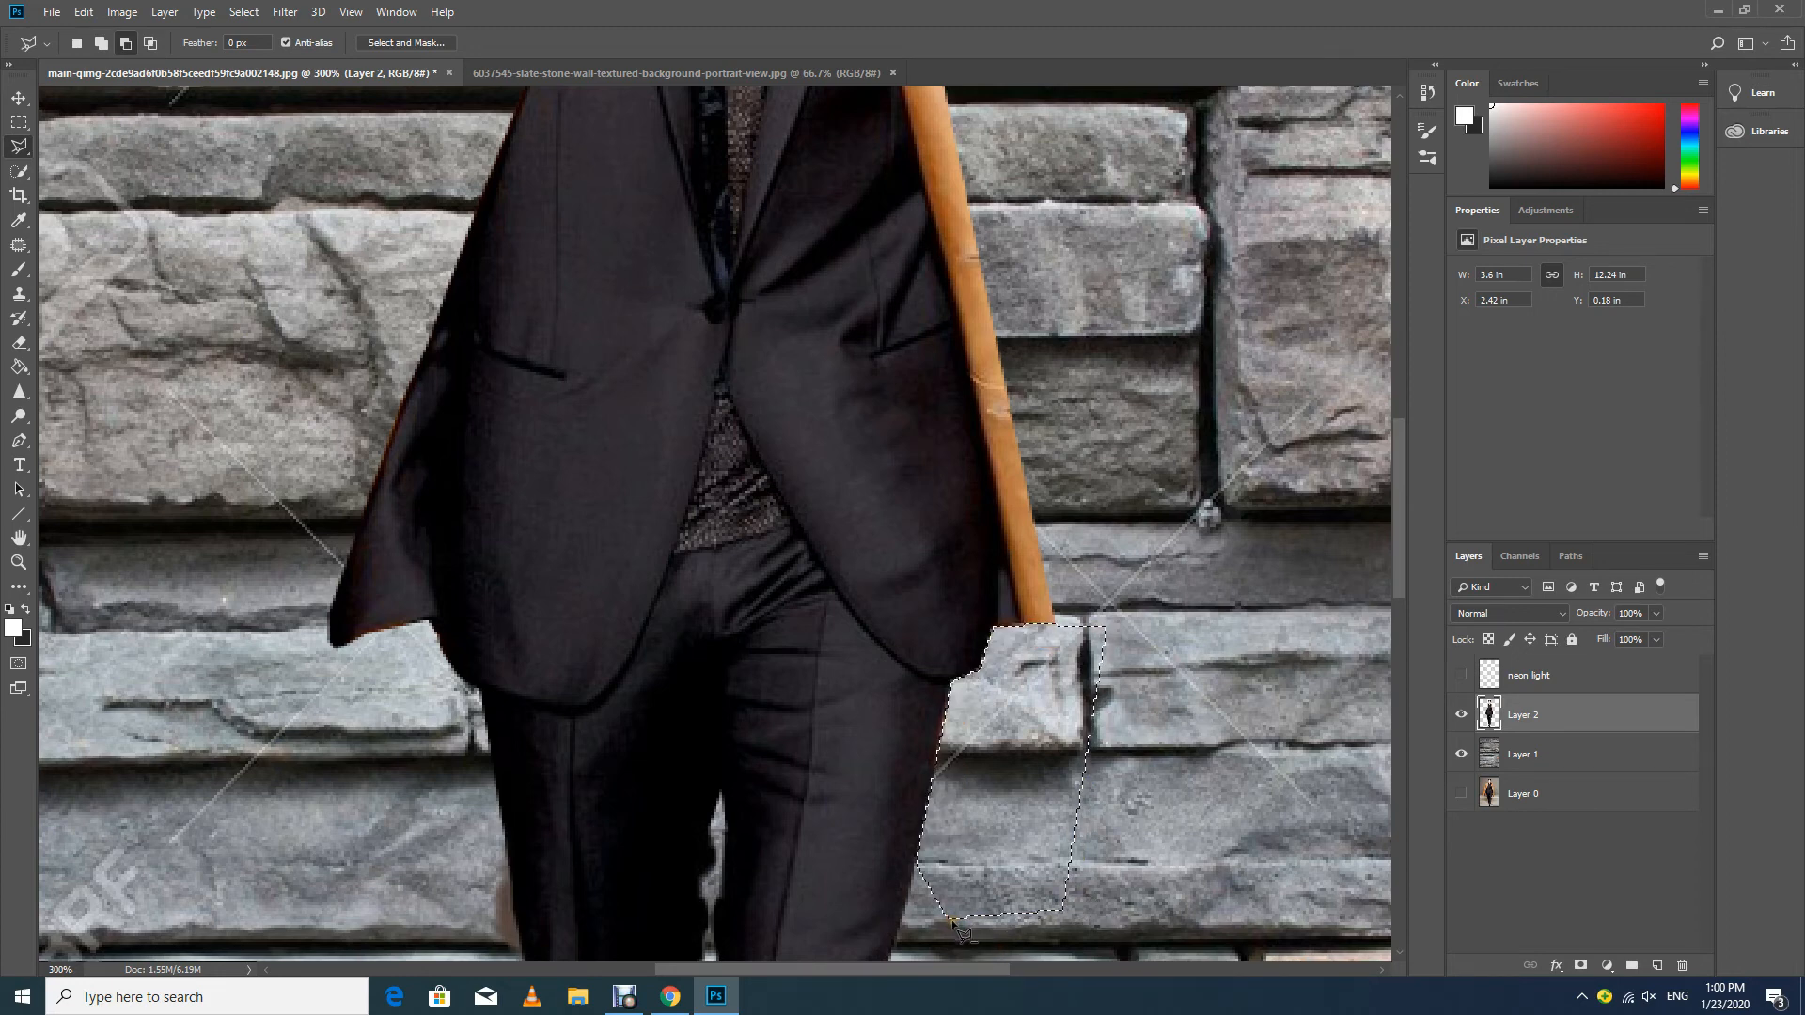
# Clear the old selection, lasso the tan coat strip along the suit's right edge from collar to hem, delete it and deselect.
pyautogui.hotkey('ctrl', 'd')
pyautogui.scroll(4, 985, 893)
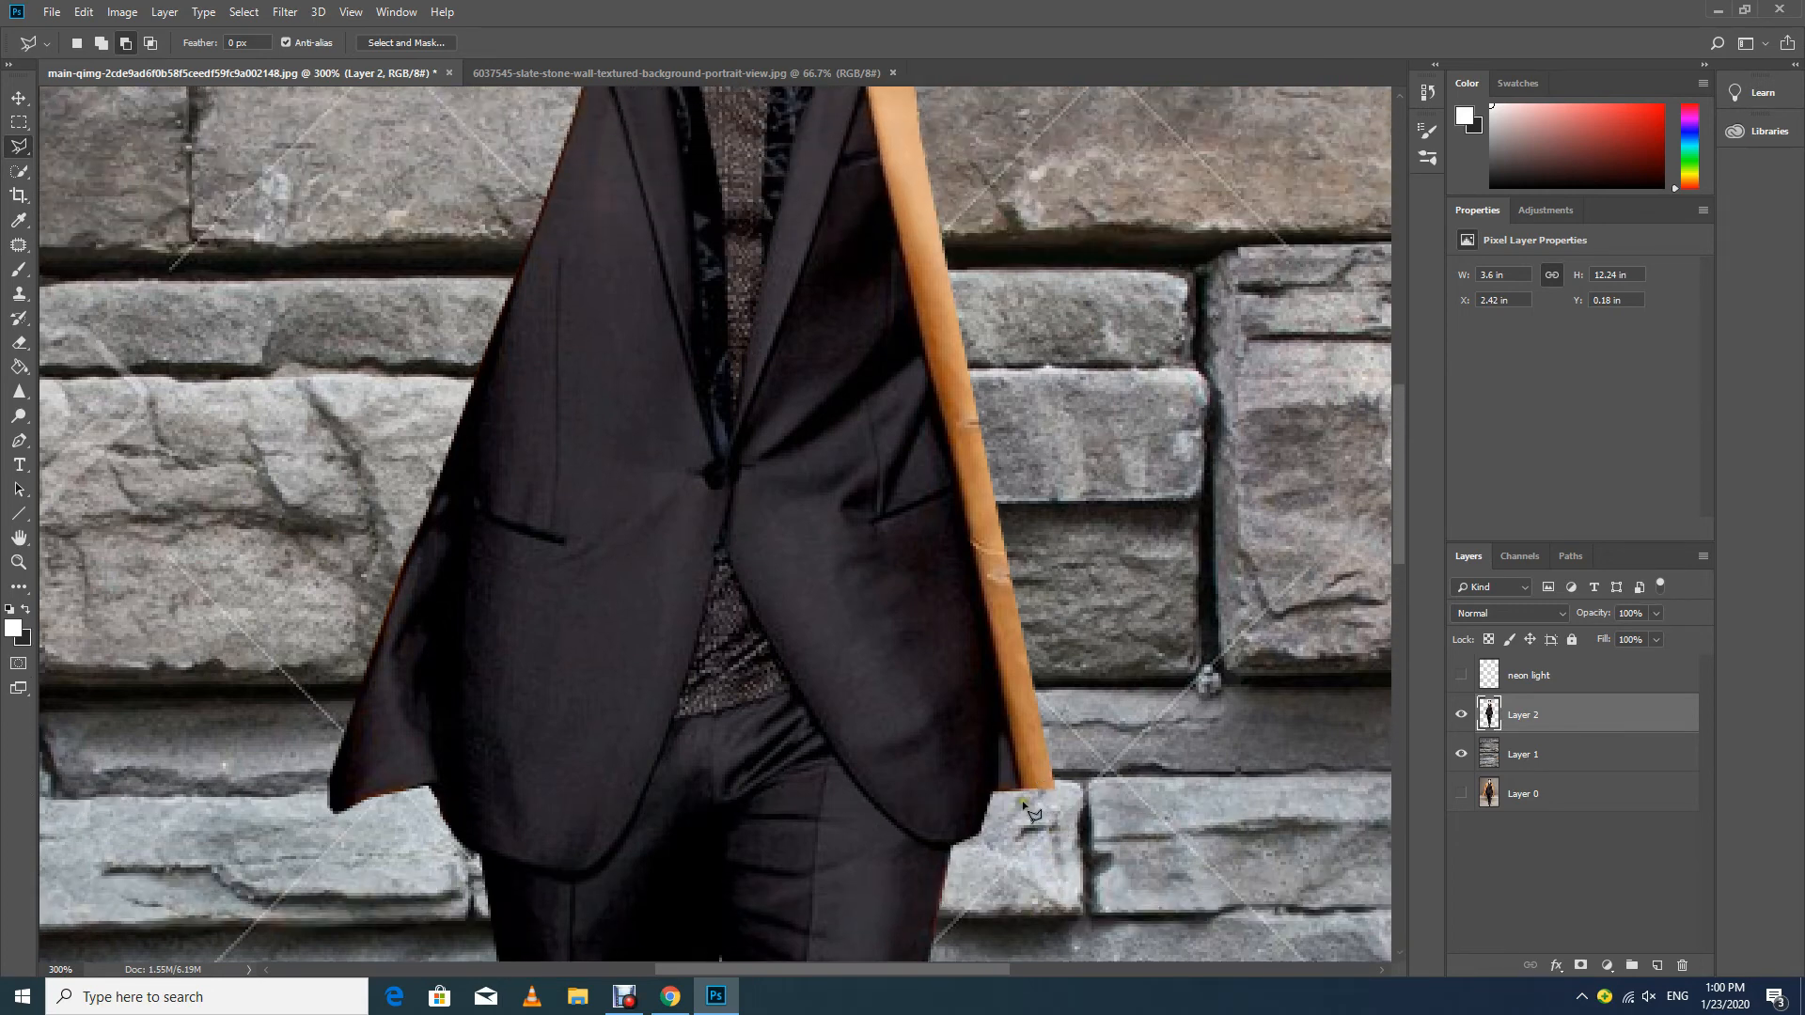
pyautogui.click(1086, 799)
pyautogui.moveTo(983, 10)
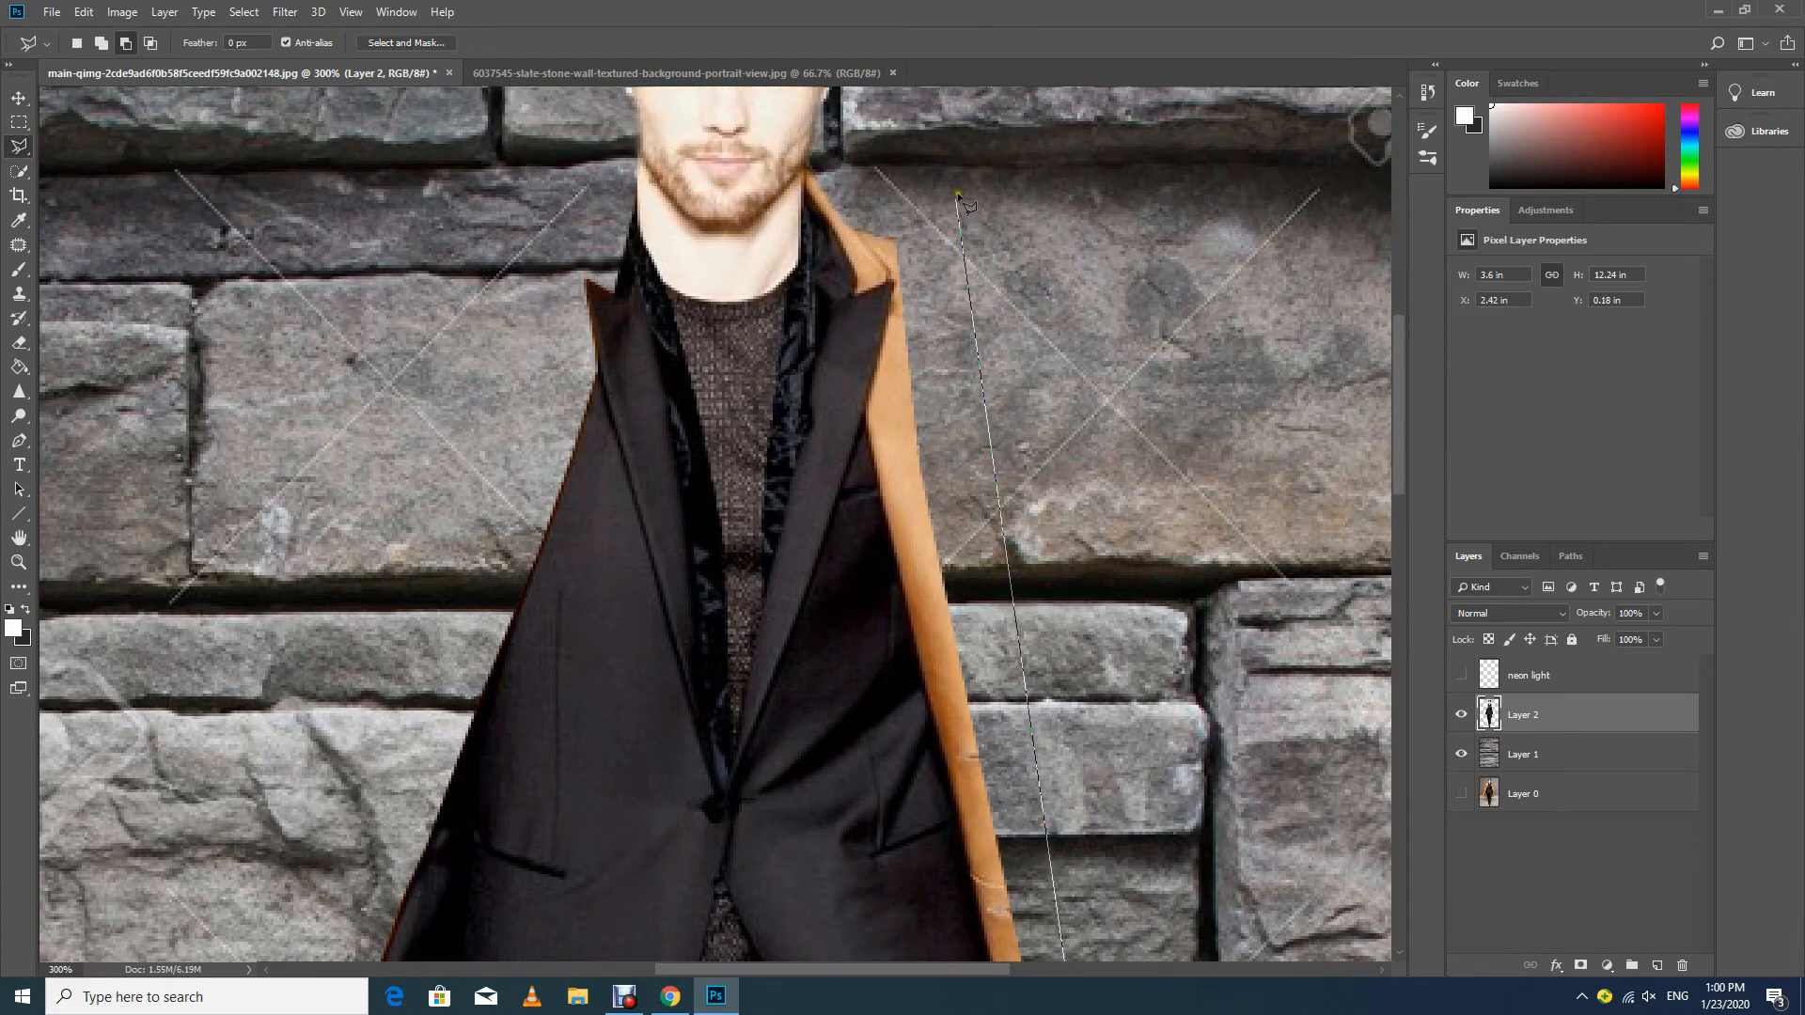
pyautogui.click(954, 211)
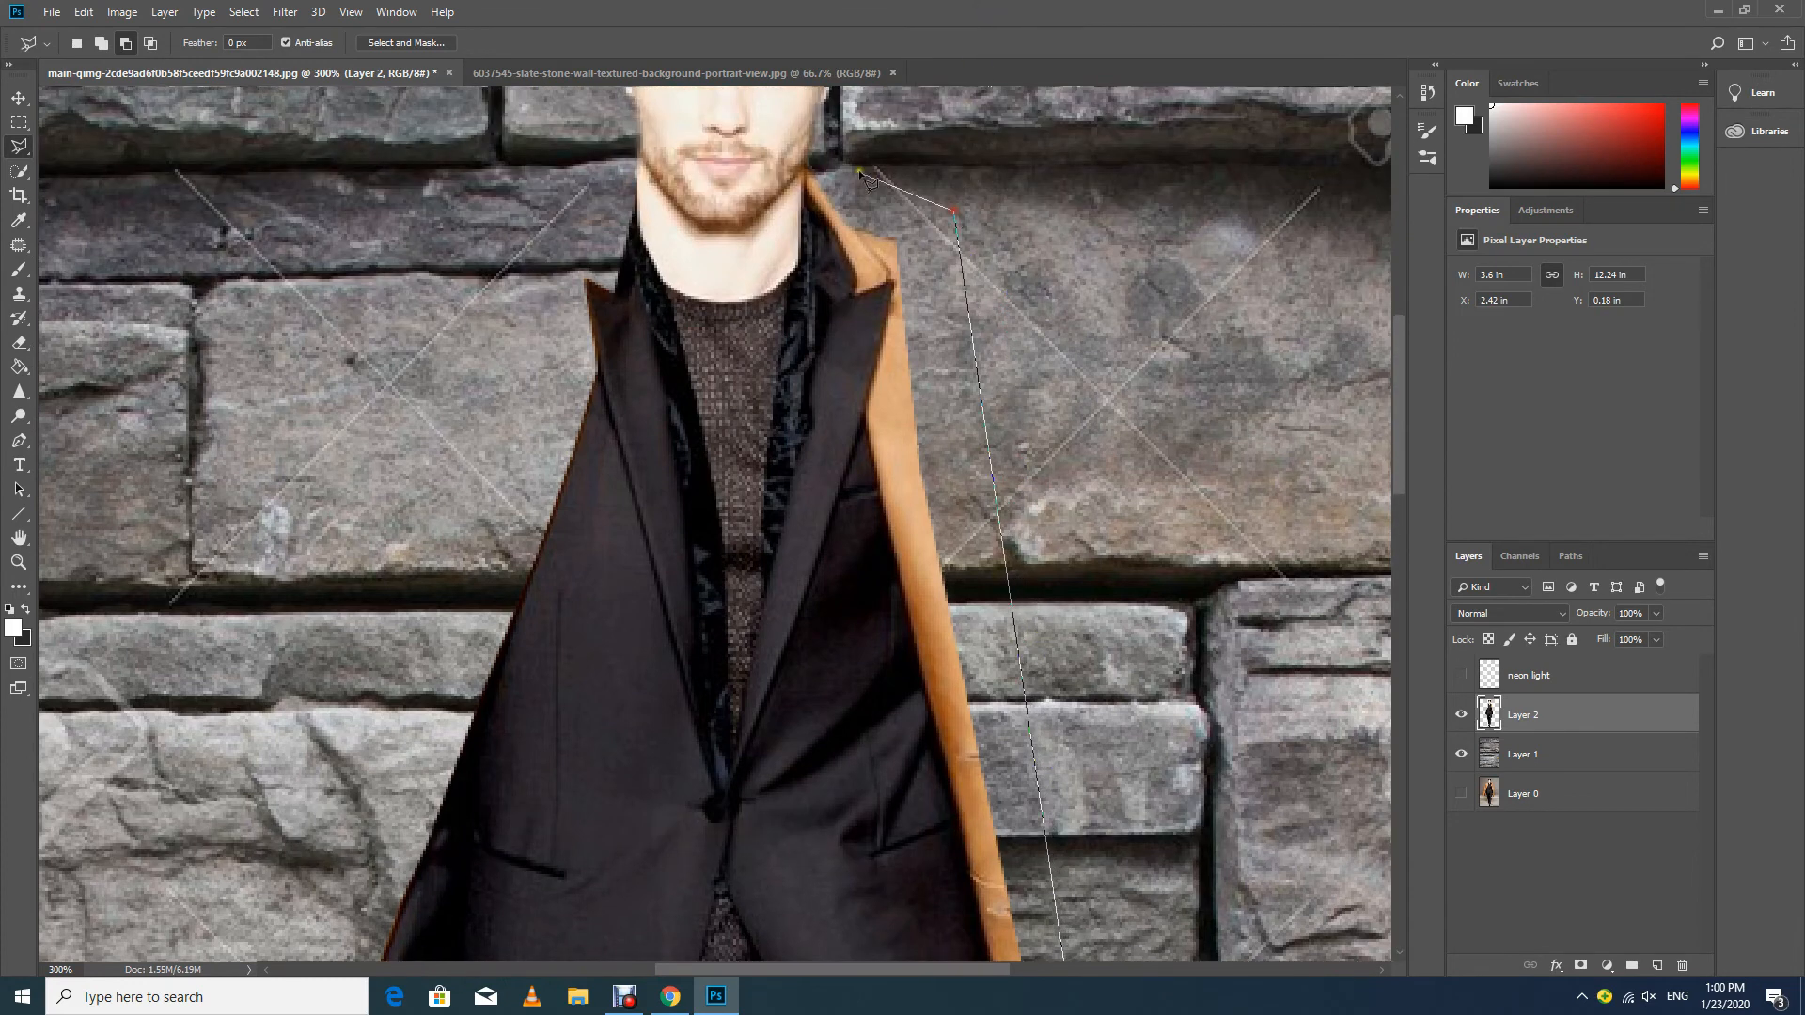
pyautogui.click(807, 169)
pyautogui.click(850, 254)
pyautogui.click(854, 298)
pyautogui.click(864, 407)
pyautogui.click(930, 709)
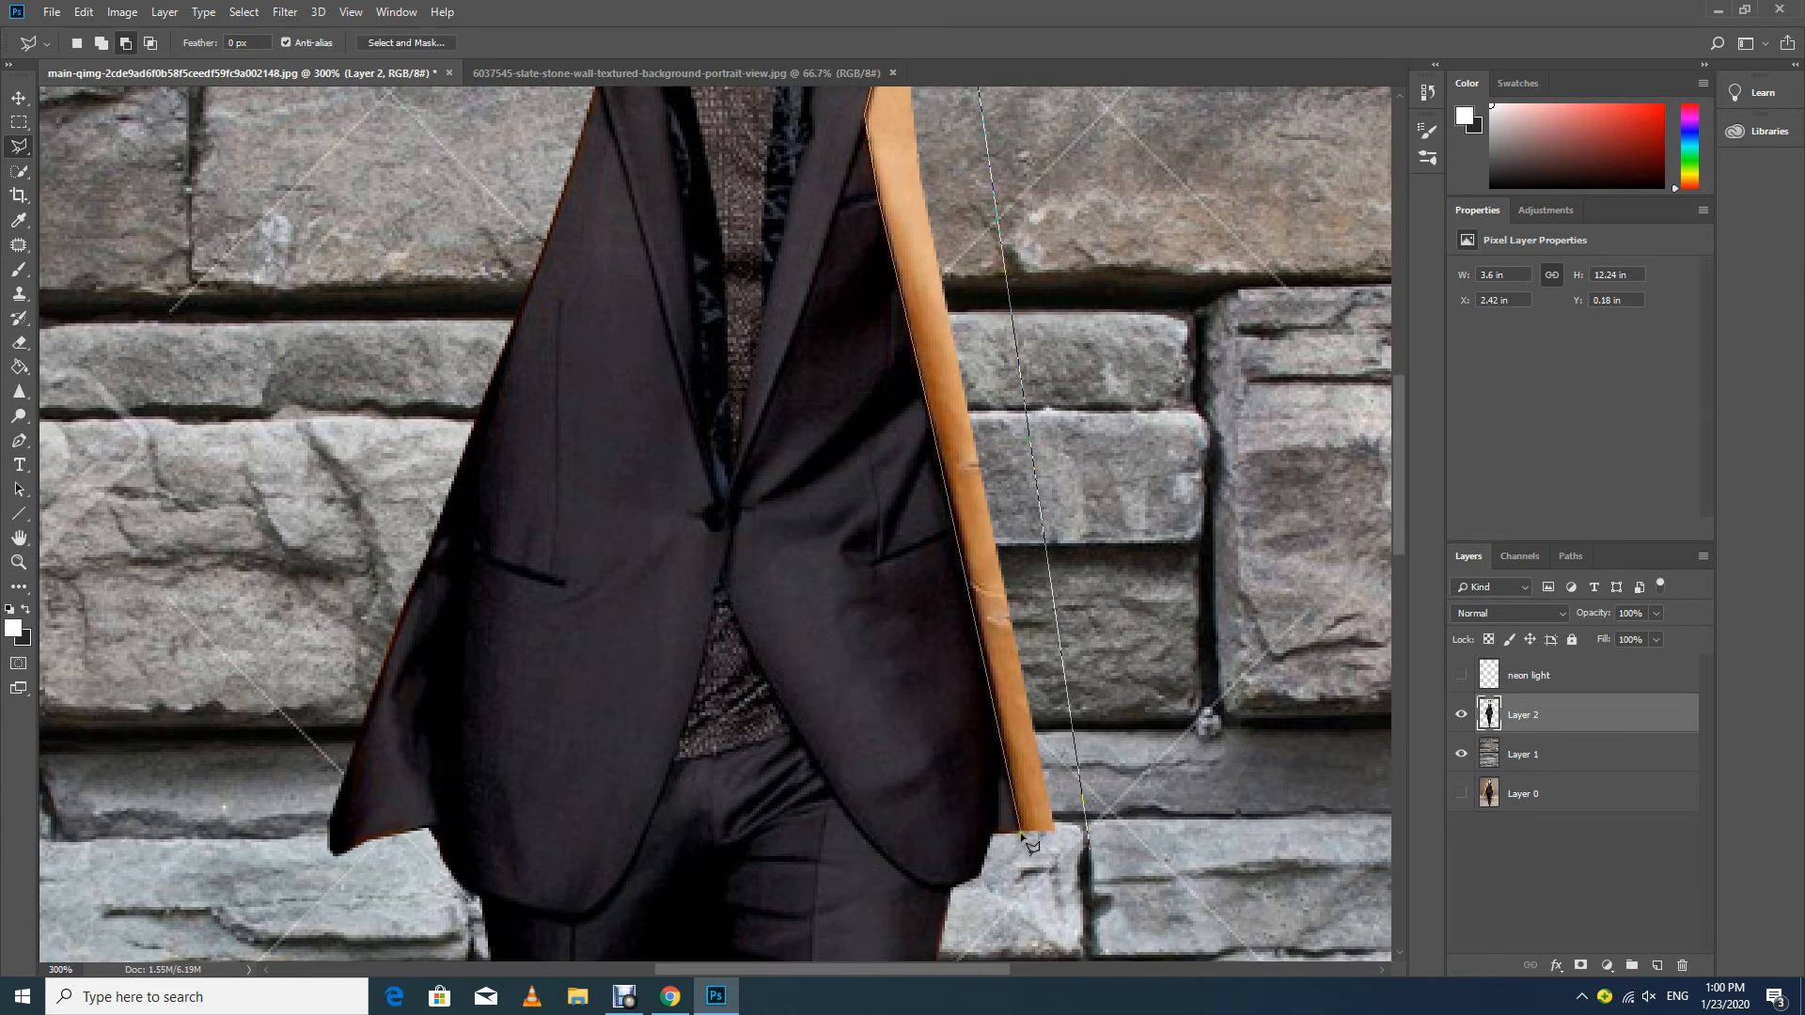
pyautogui.click(1022, 832)
pyautogui.click(1087, 850)
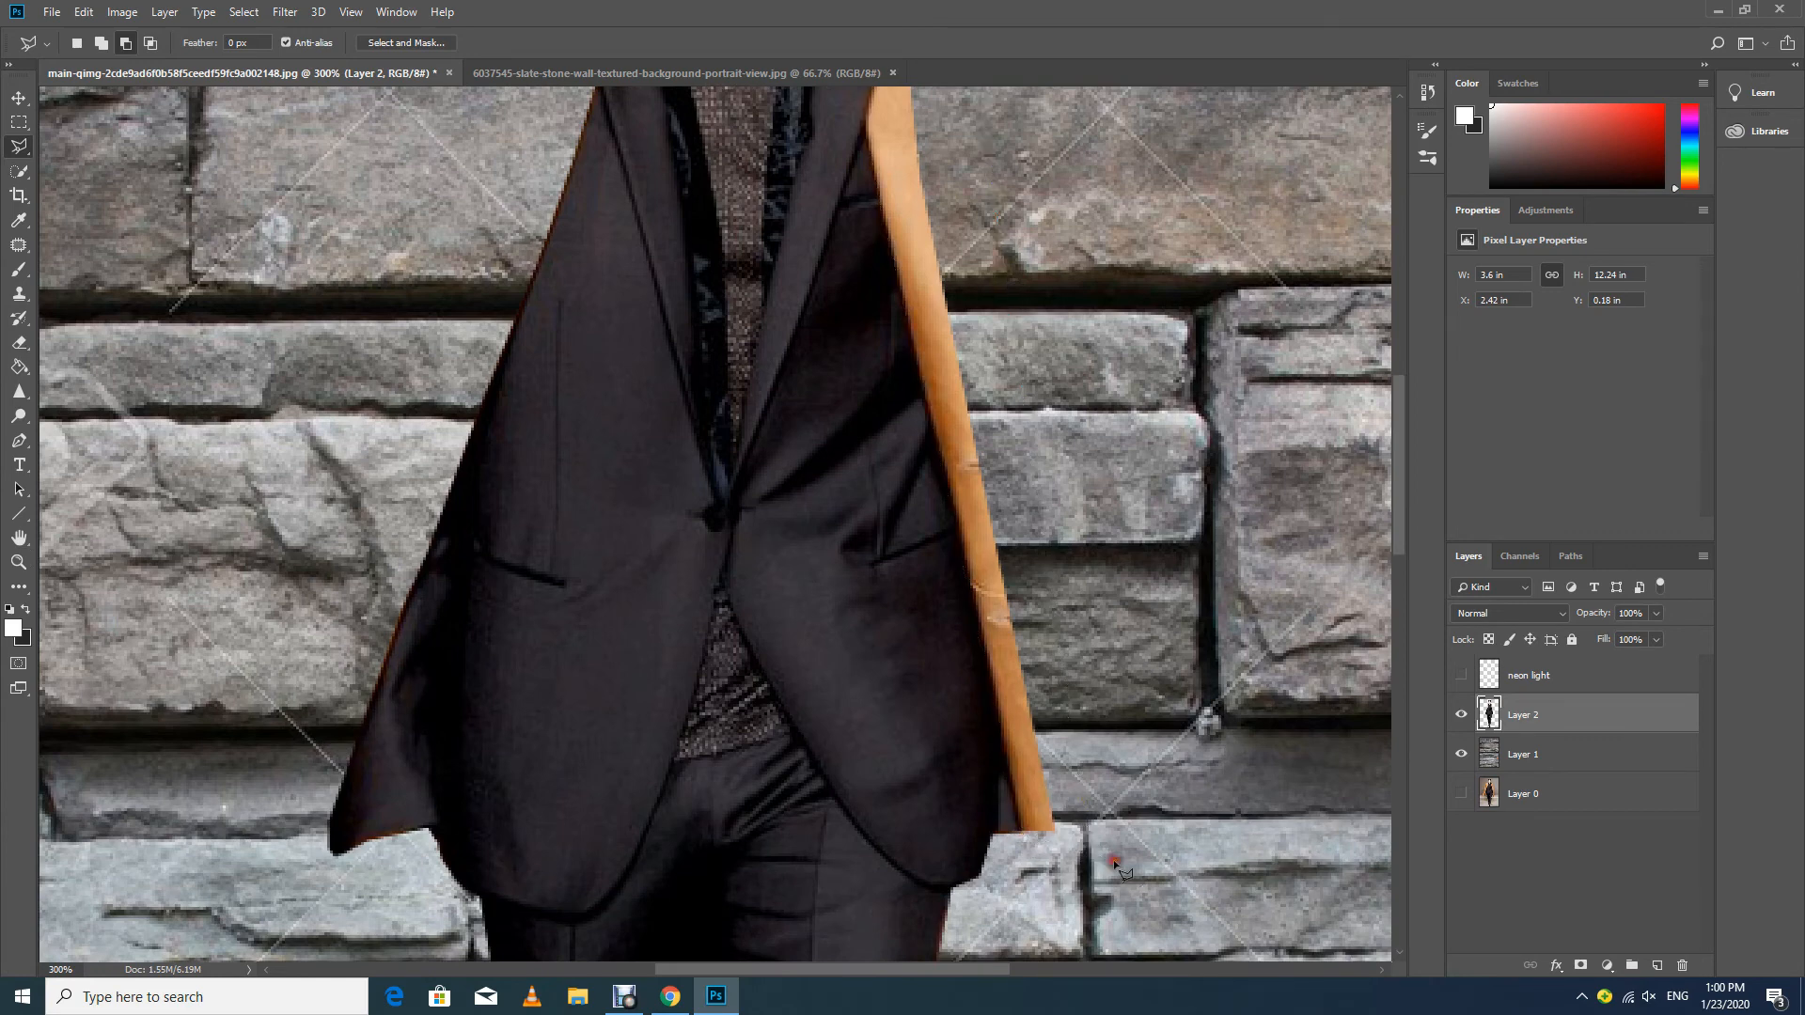
pyautogui.press('Delete')
pyautogui.hotkey('ctrl', 'd')
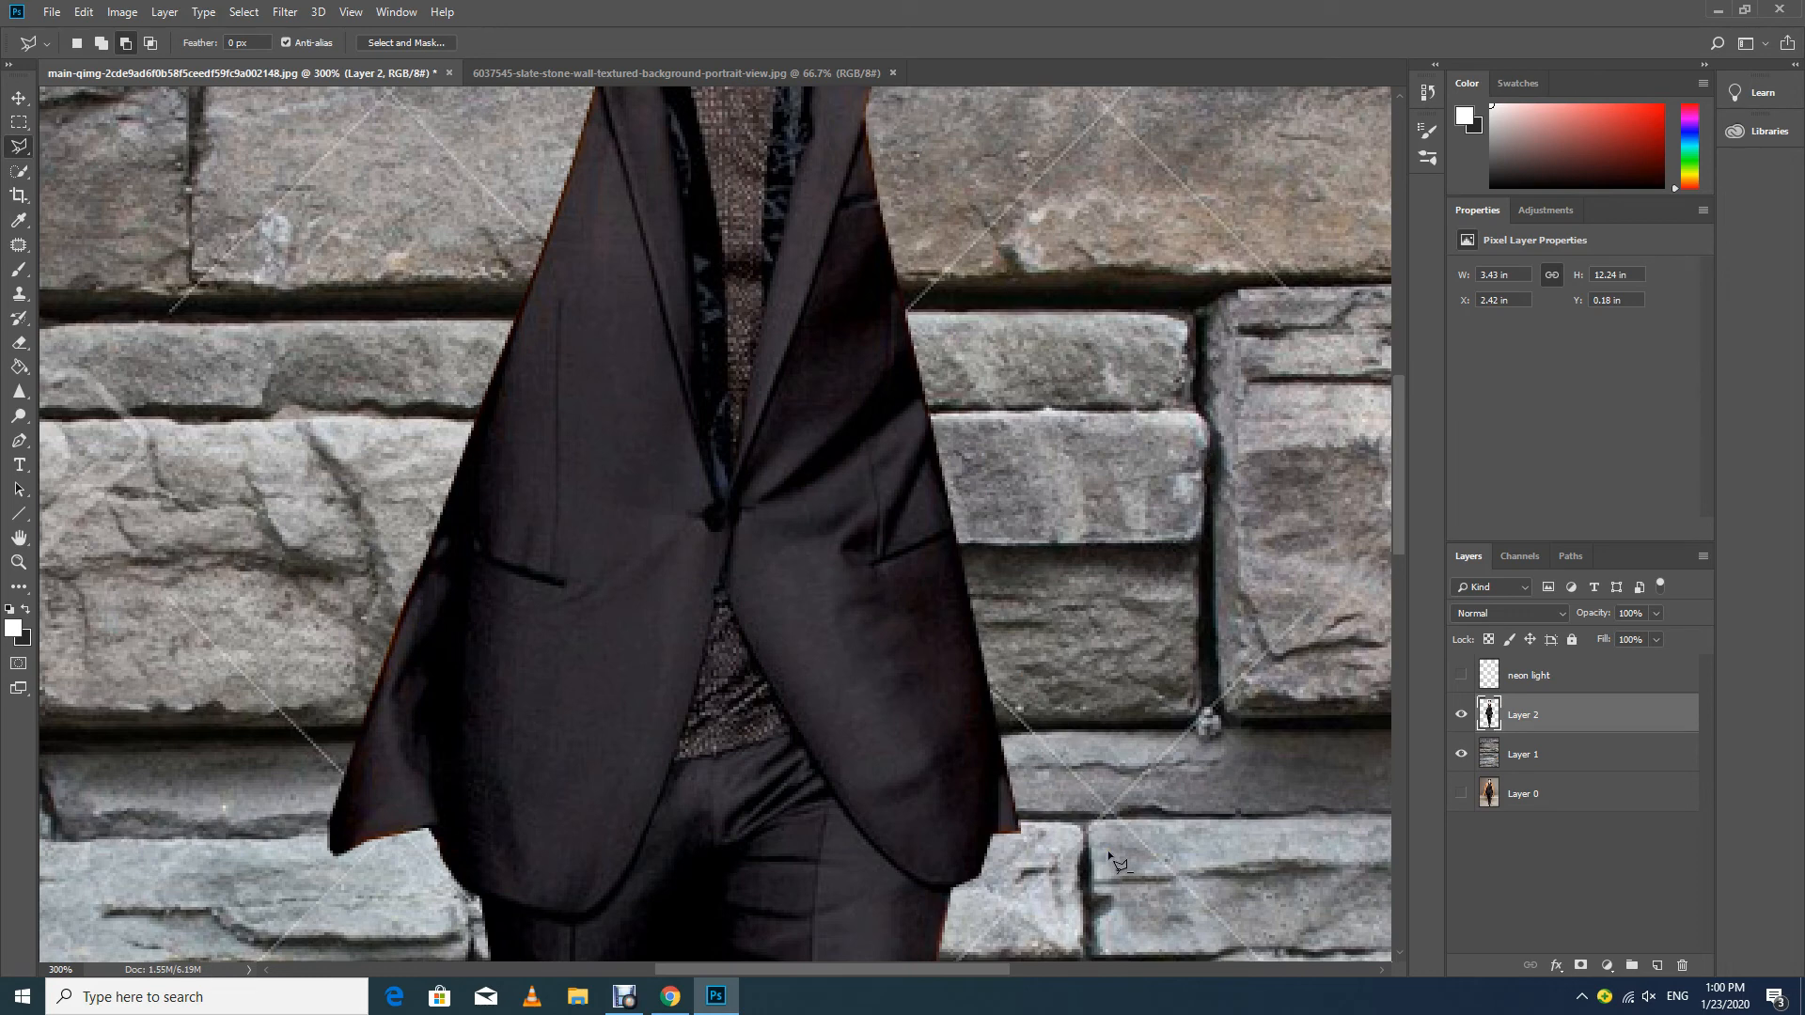
# Fit the image on screen, select Layer 1, and hide Layer 2 and the neon light layer so only the wall shows.
pyautogui.hotkey('ctrl', '0')
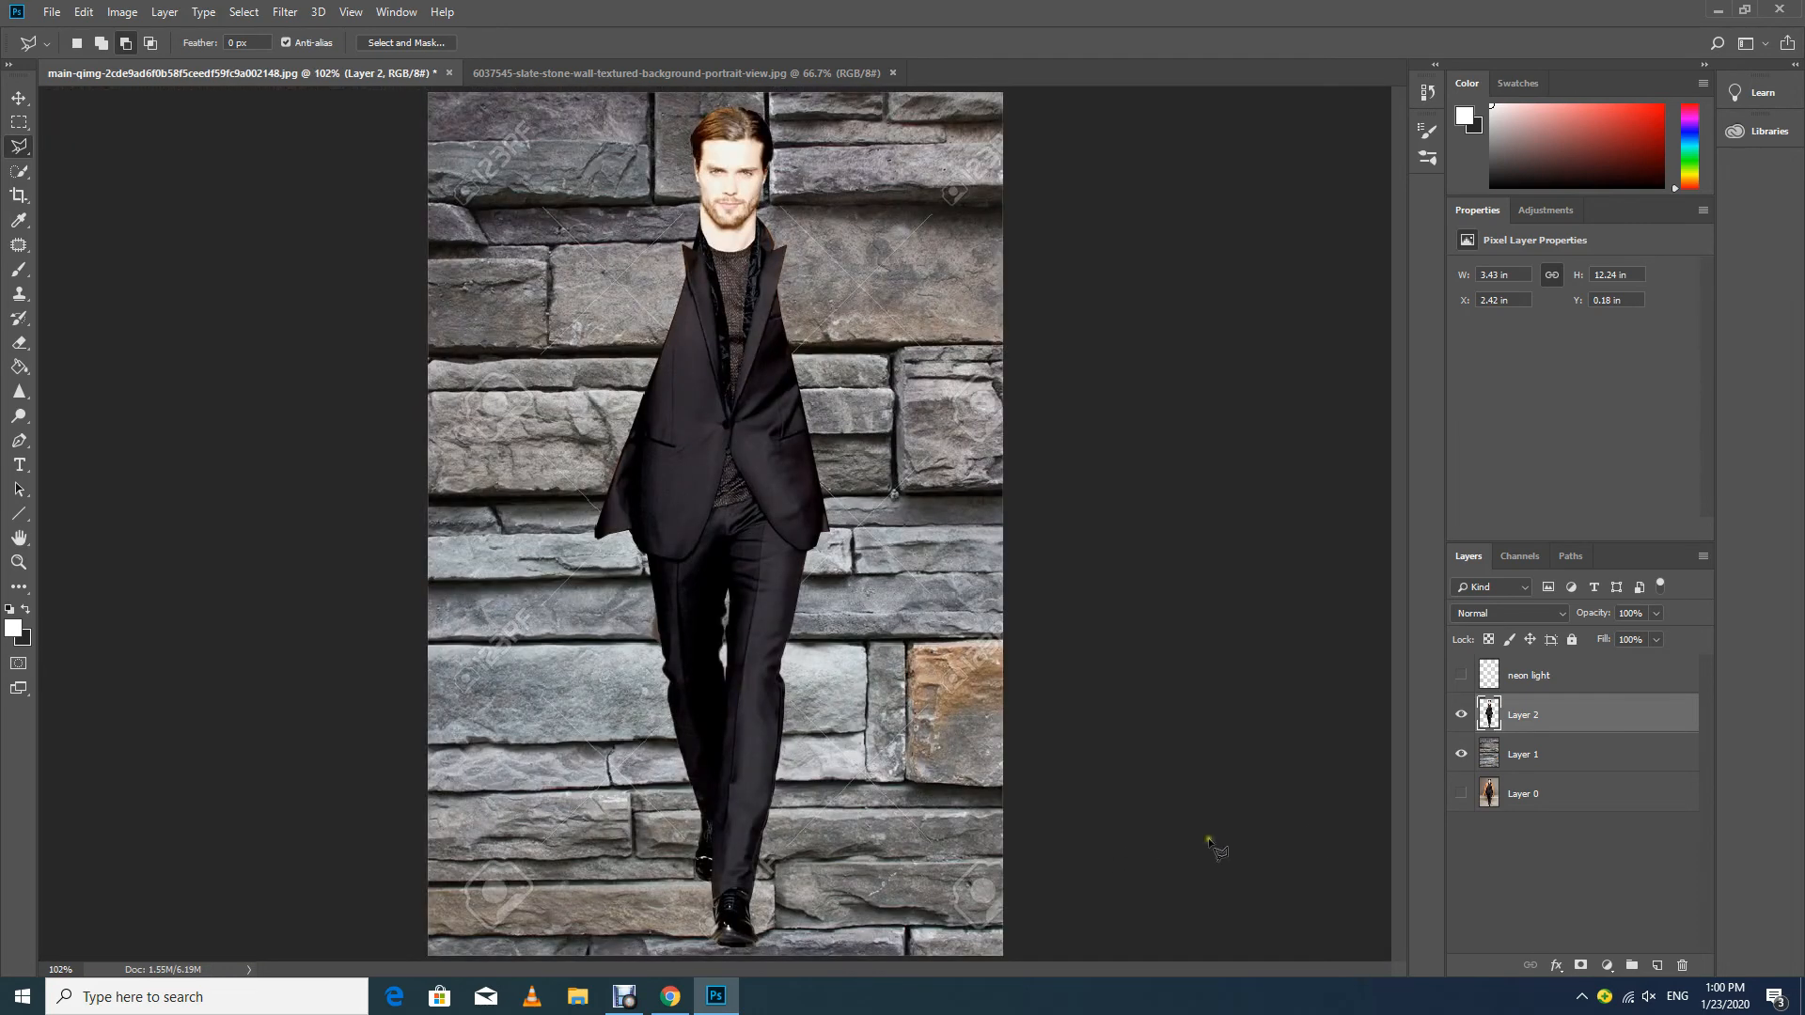
pyautogui.click(1460, 676)
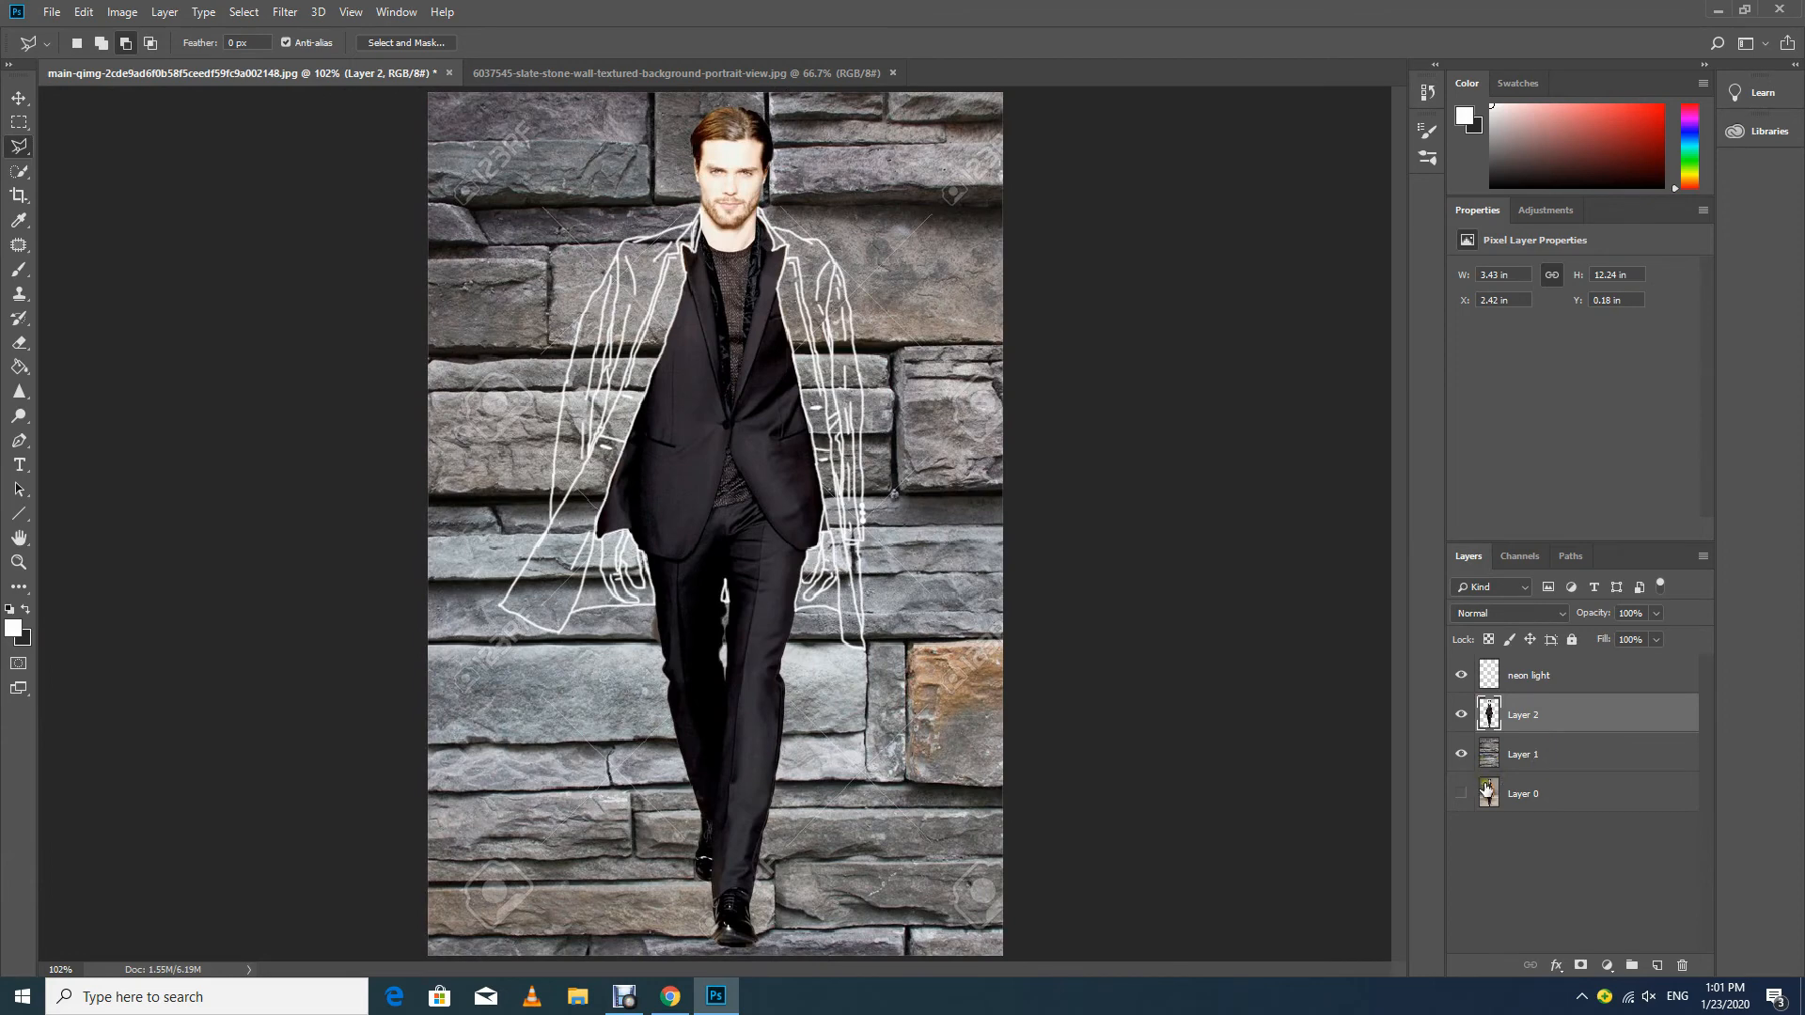
pyautogui.click(1552, 762)
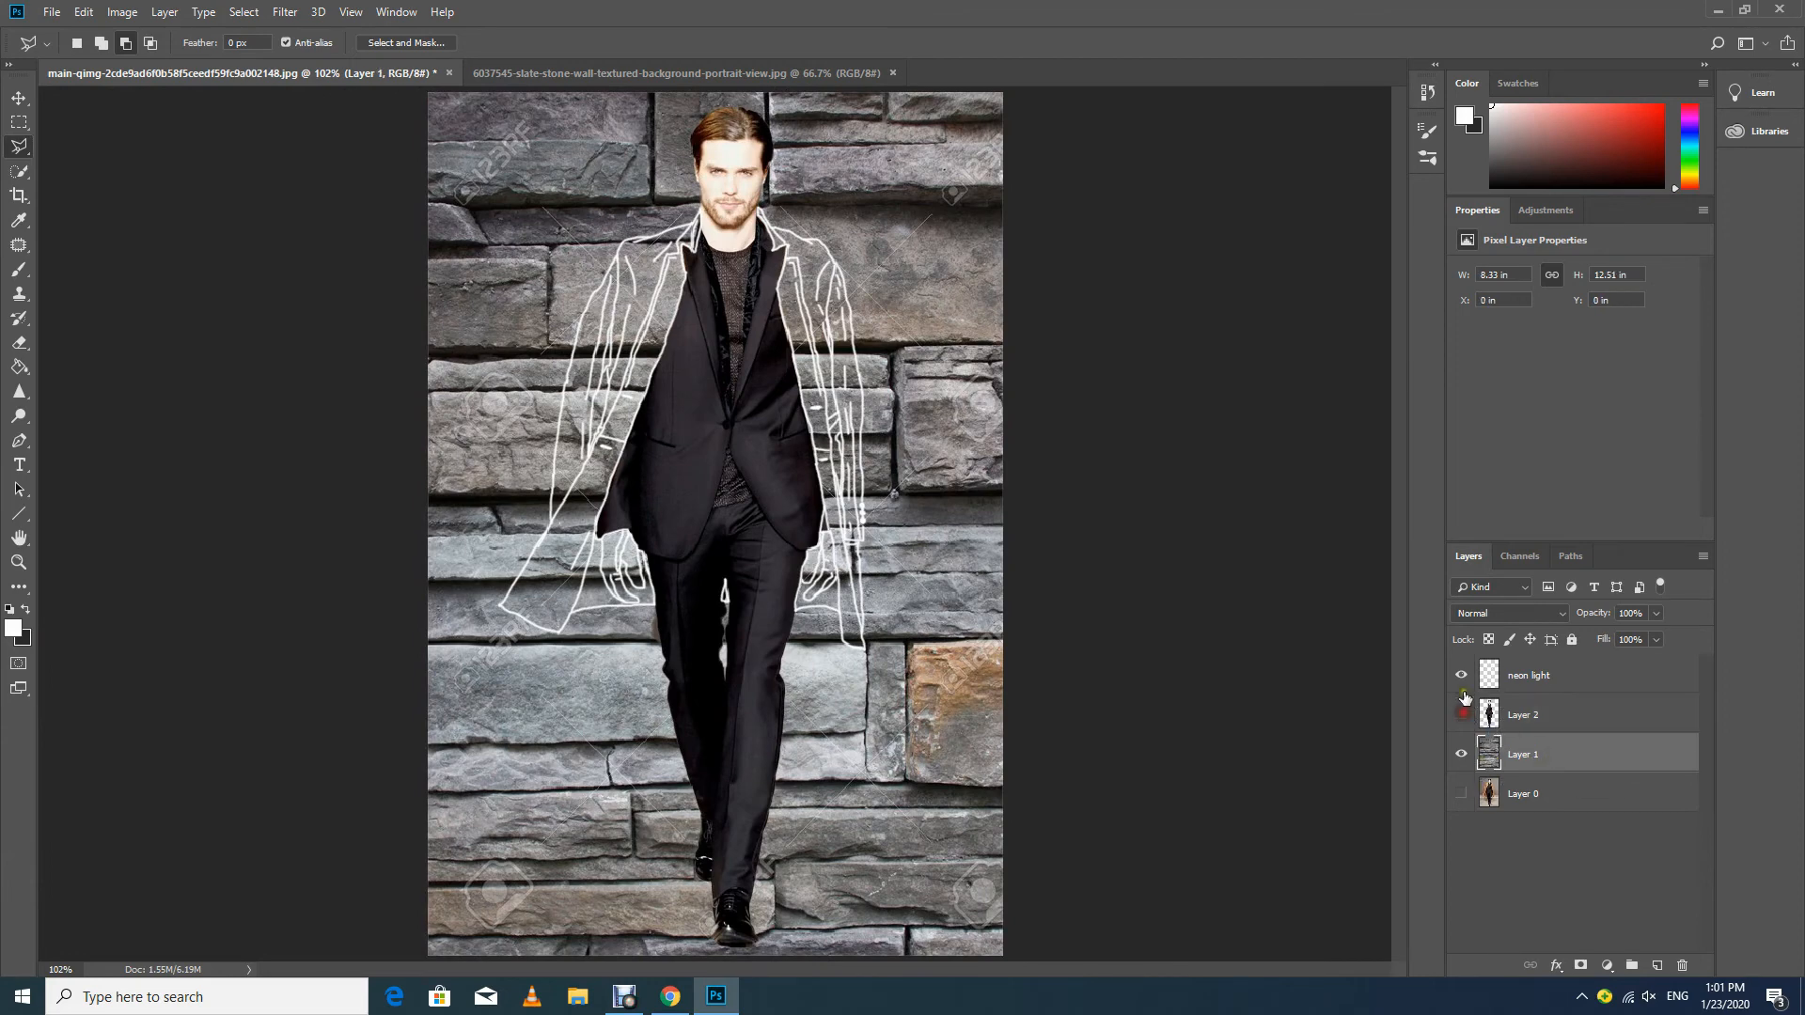
pyautogui.click(1461, 714)
pyautogui.click(1460, 675)
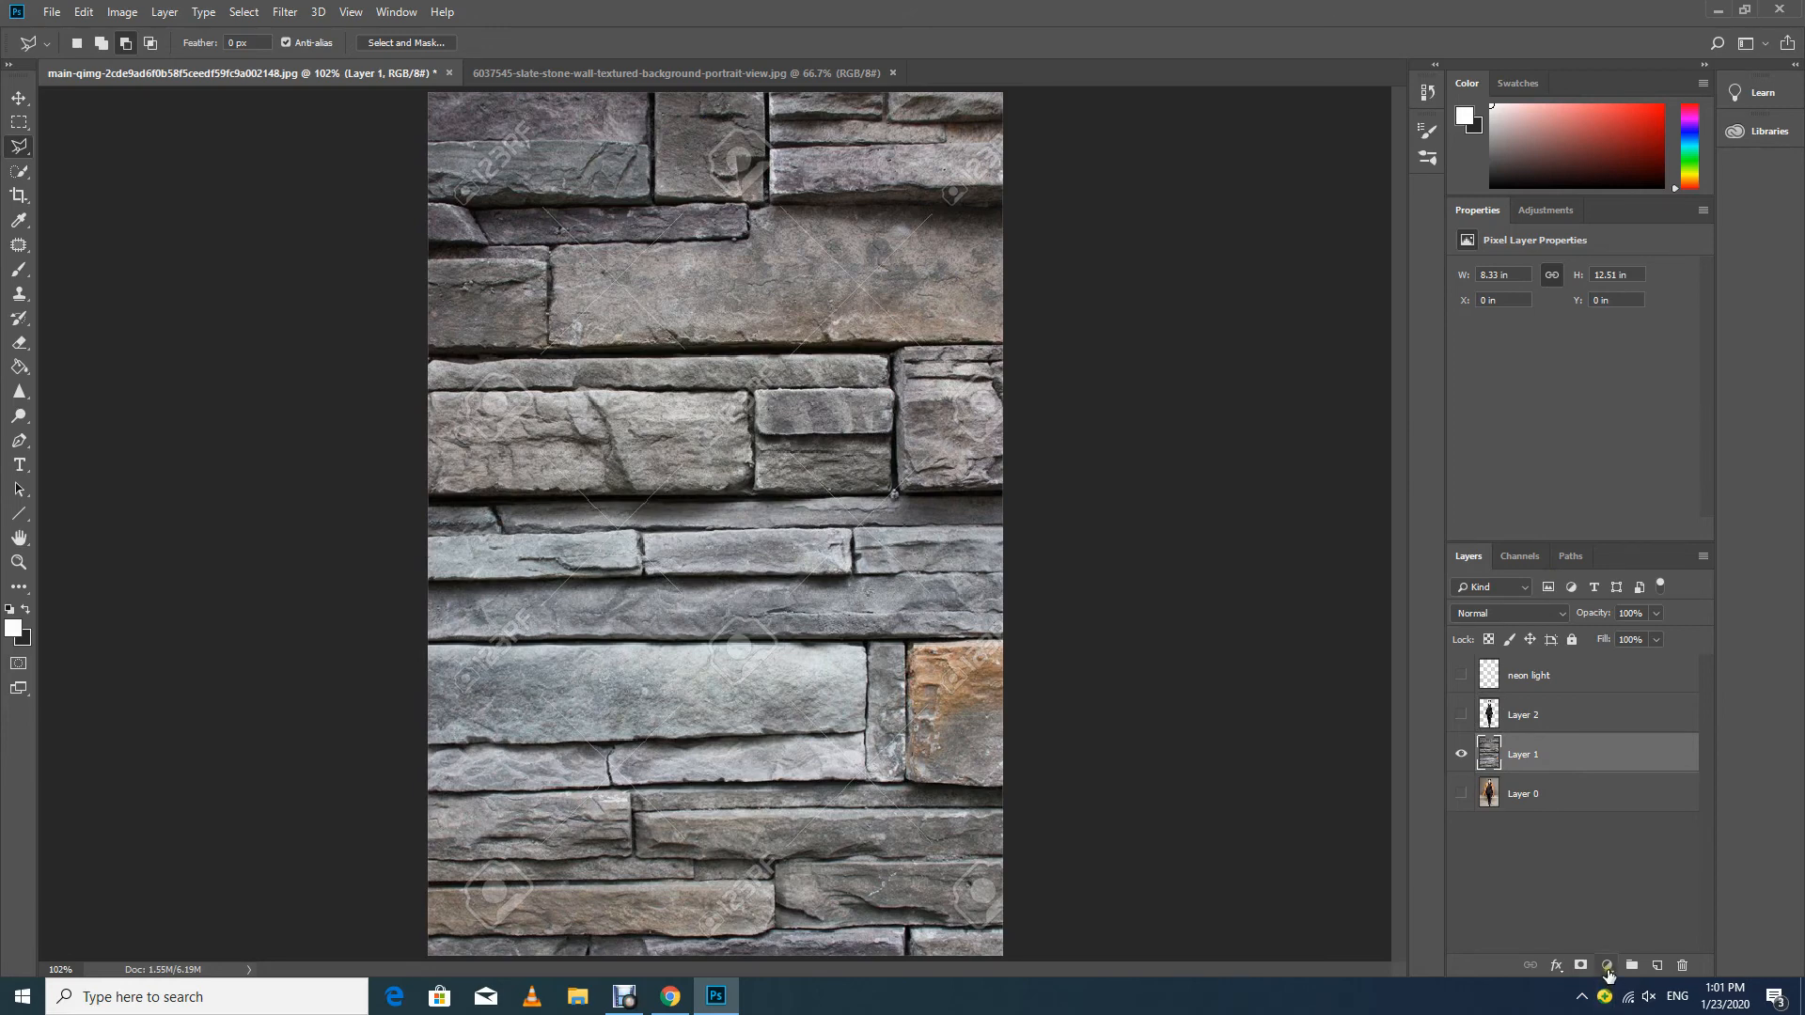
# Add a Levels adjustment above Layer 1 with the white output level at 148 and the black input level at 58.
pyautogui.click(1607, 968)
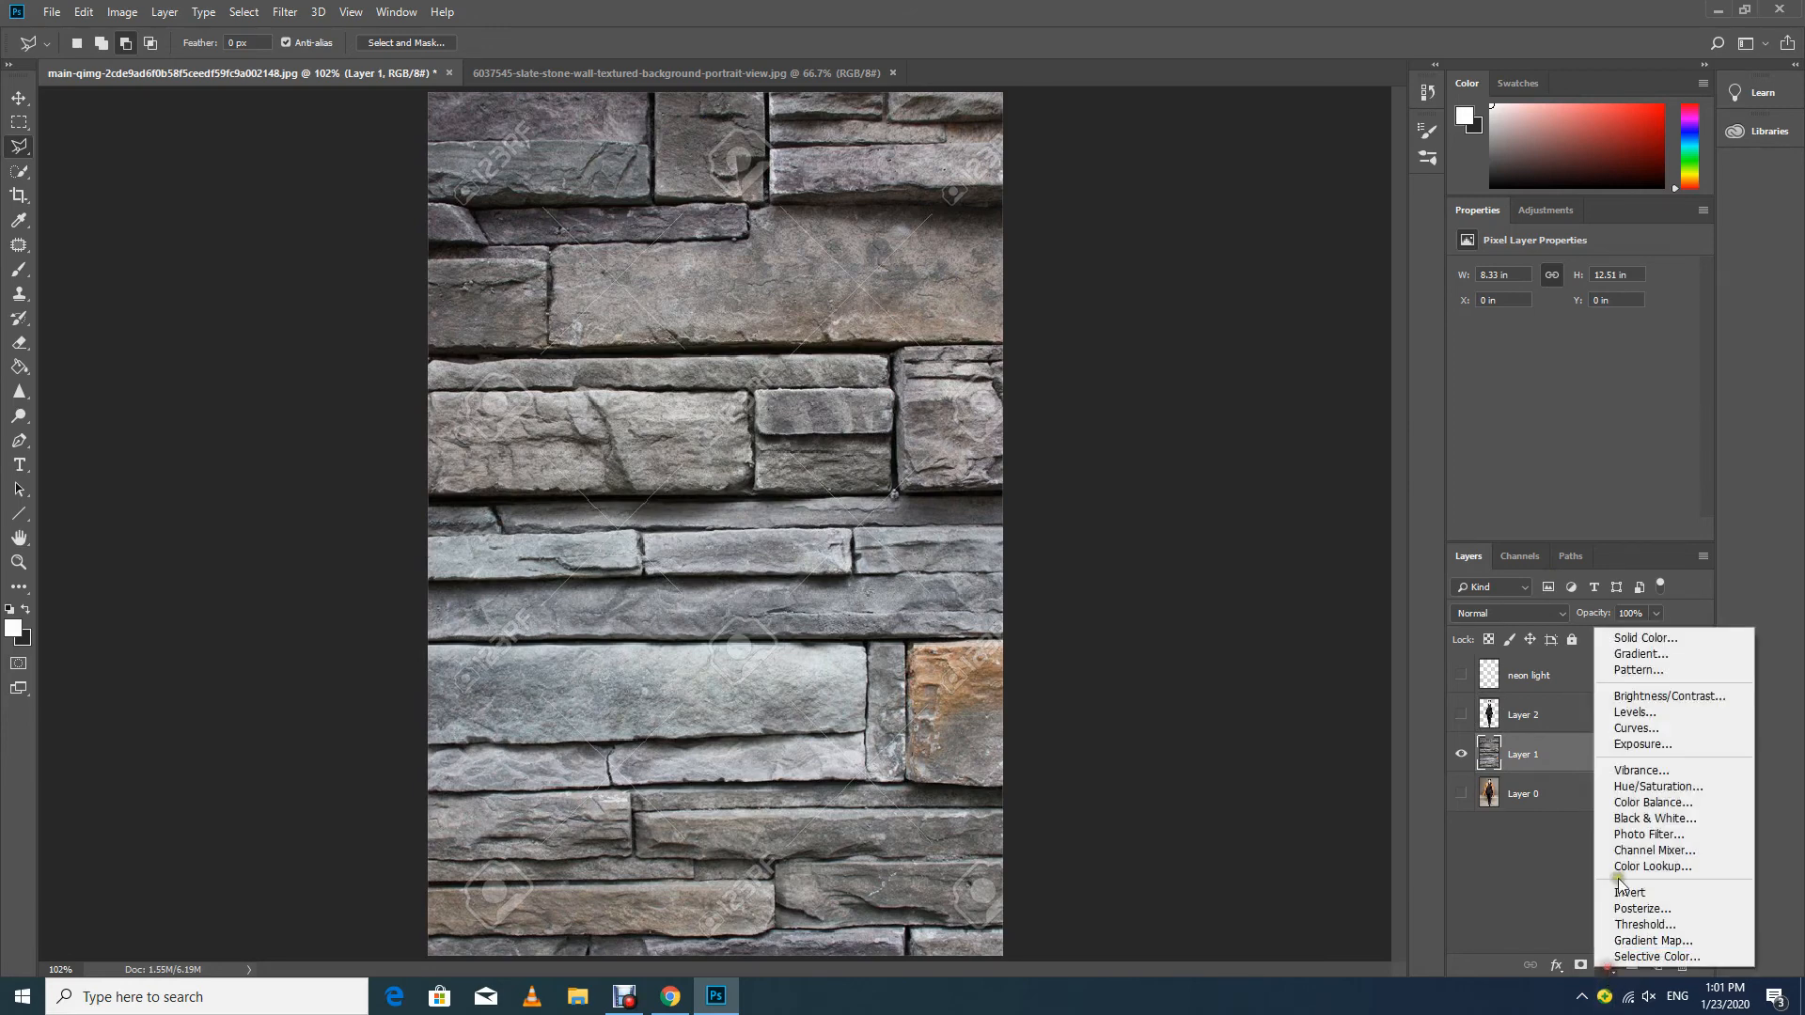
pyautogui.click(1644, 714)
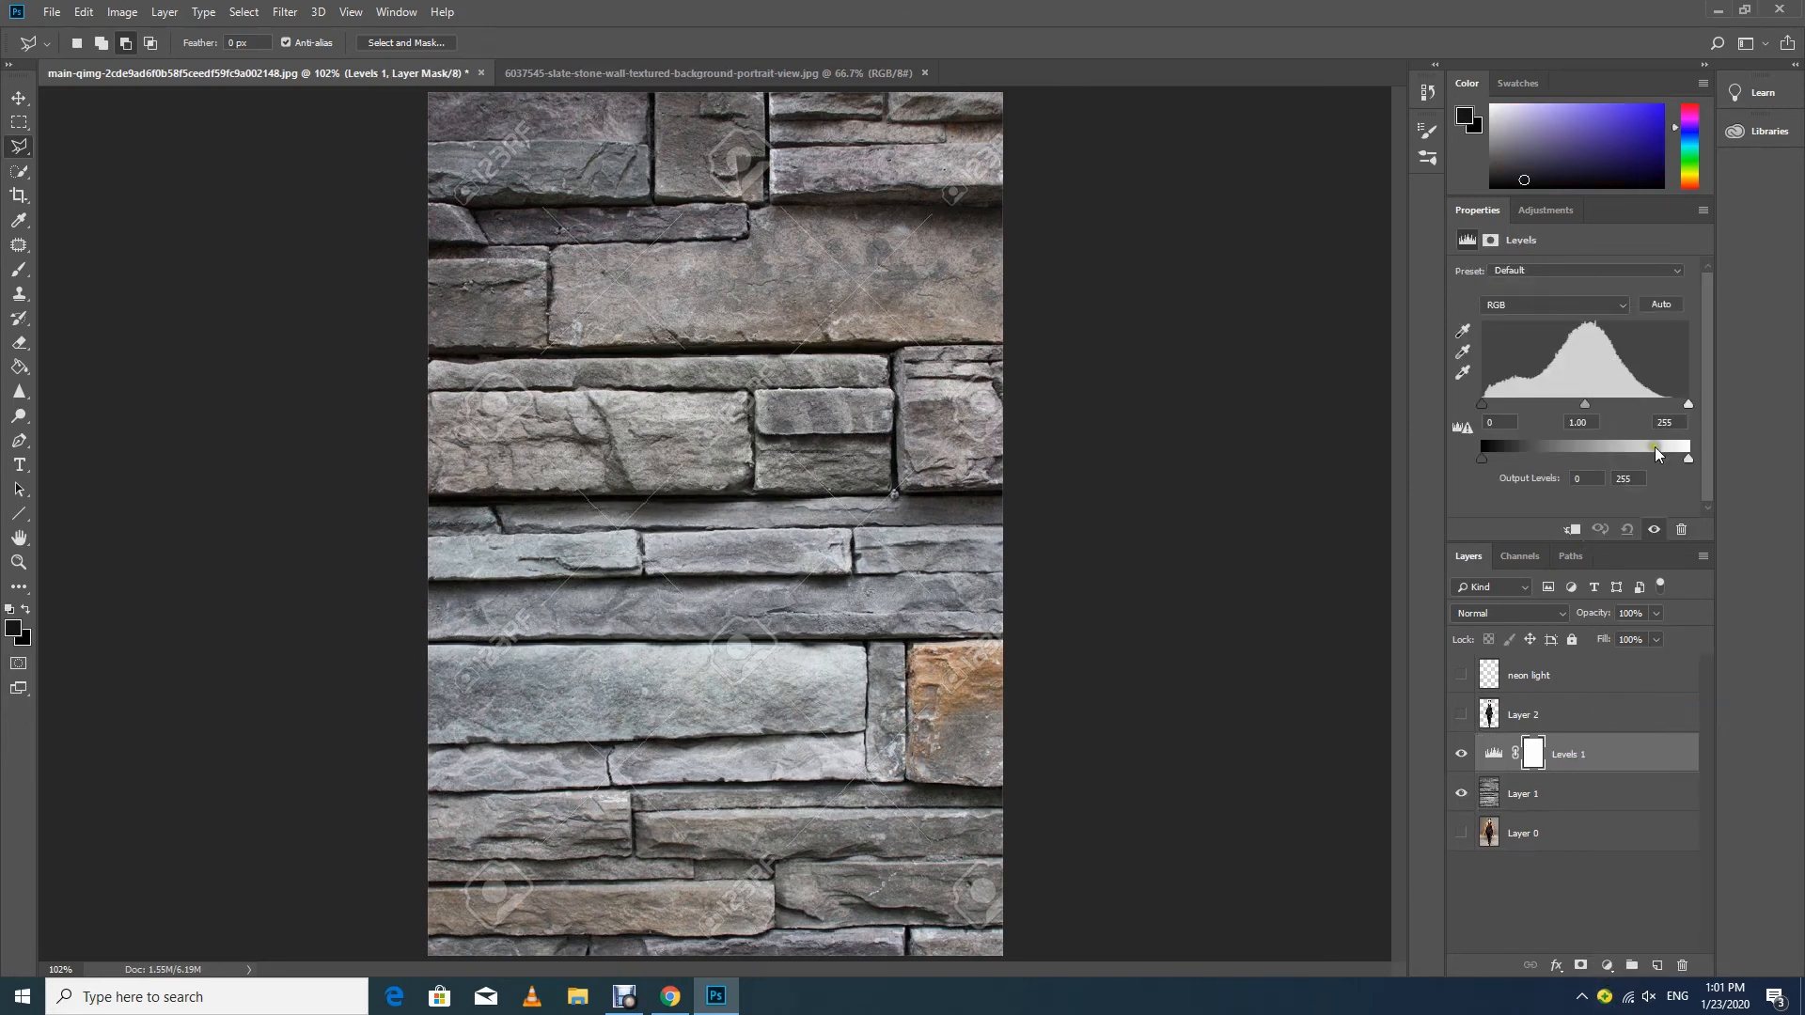
pyautogui.moveTo(1690, 457); pyautogui.dragTo(1601, 457)
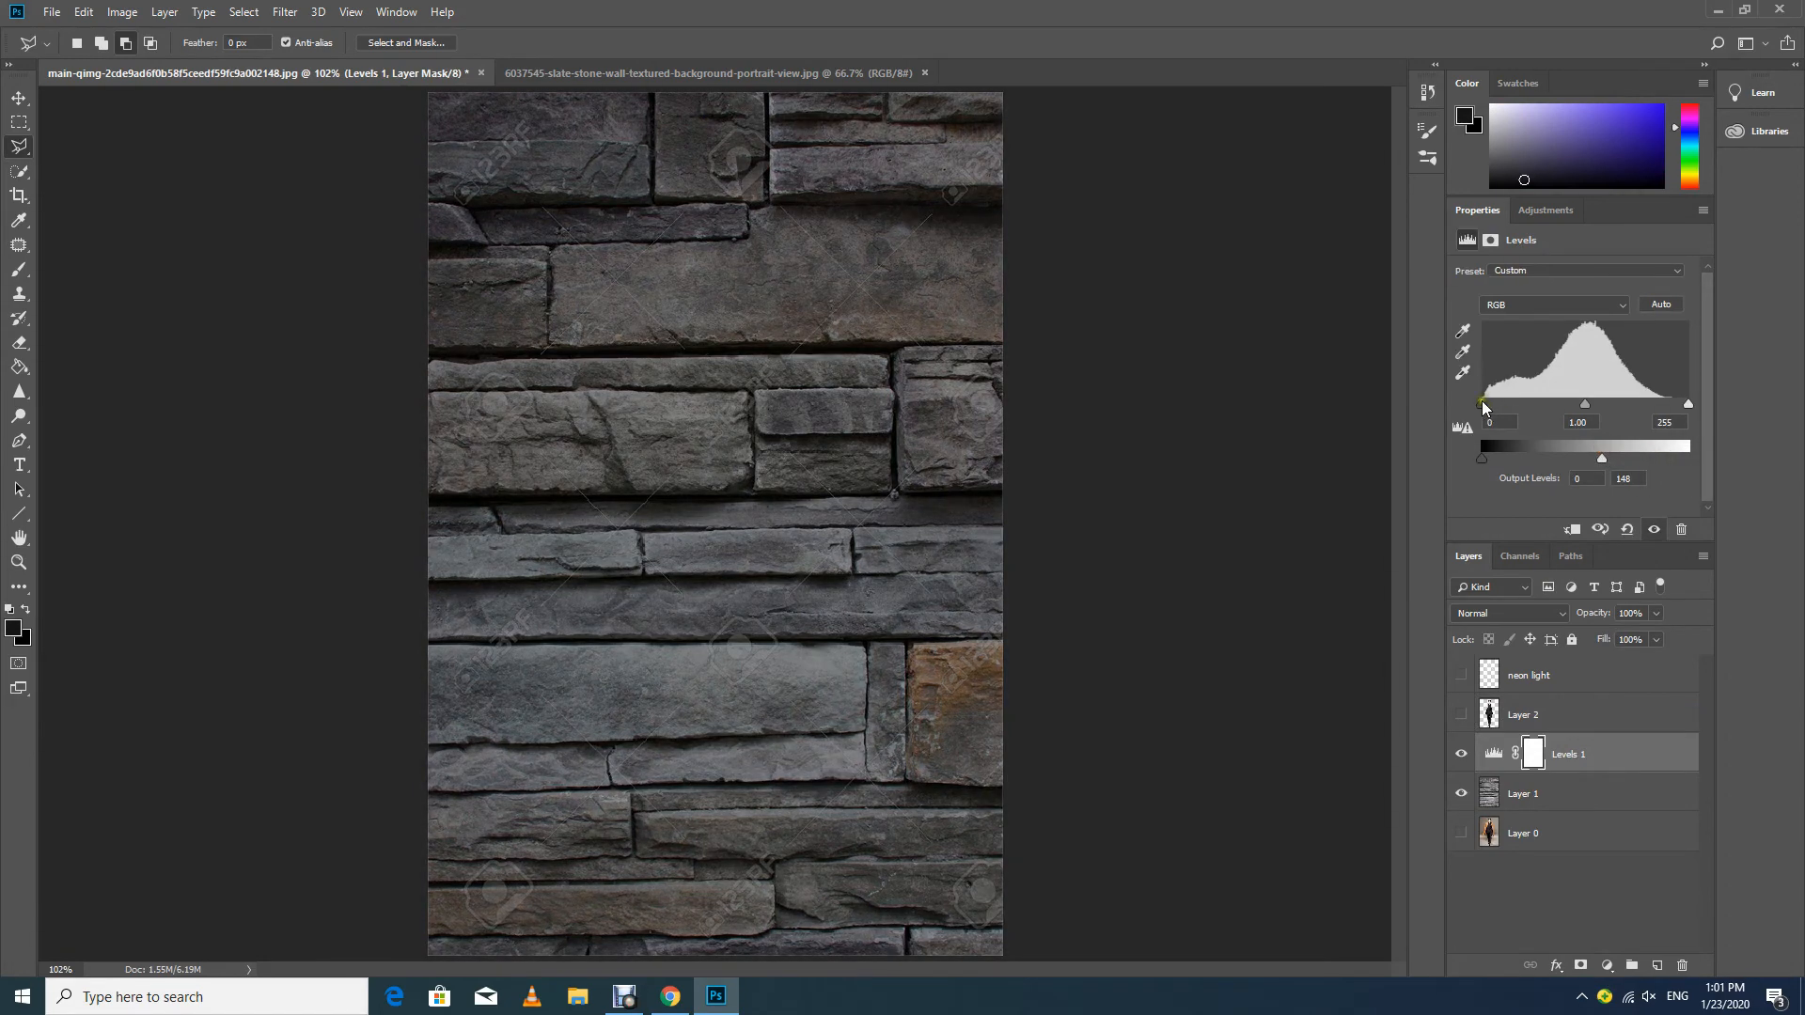
pyautogui.moveTo(1483, 406); pyautogui.dragTo(1528, 407)
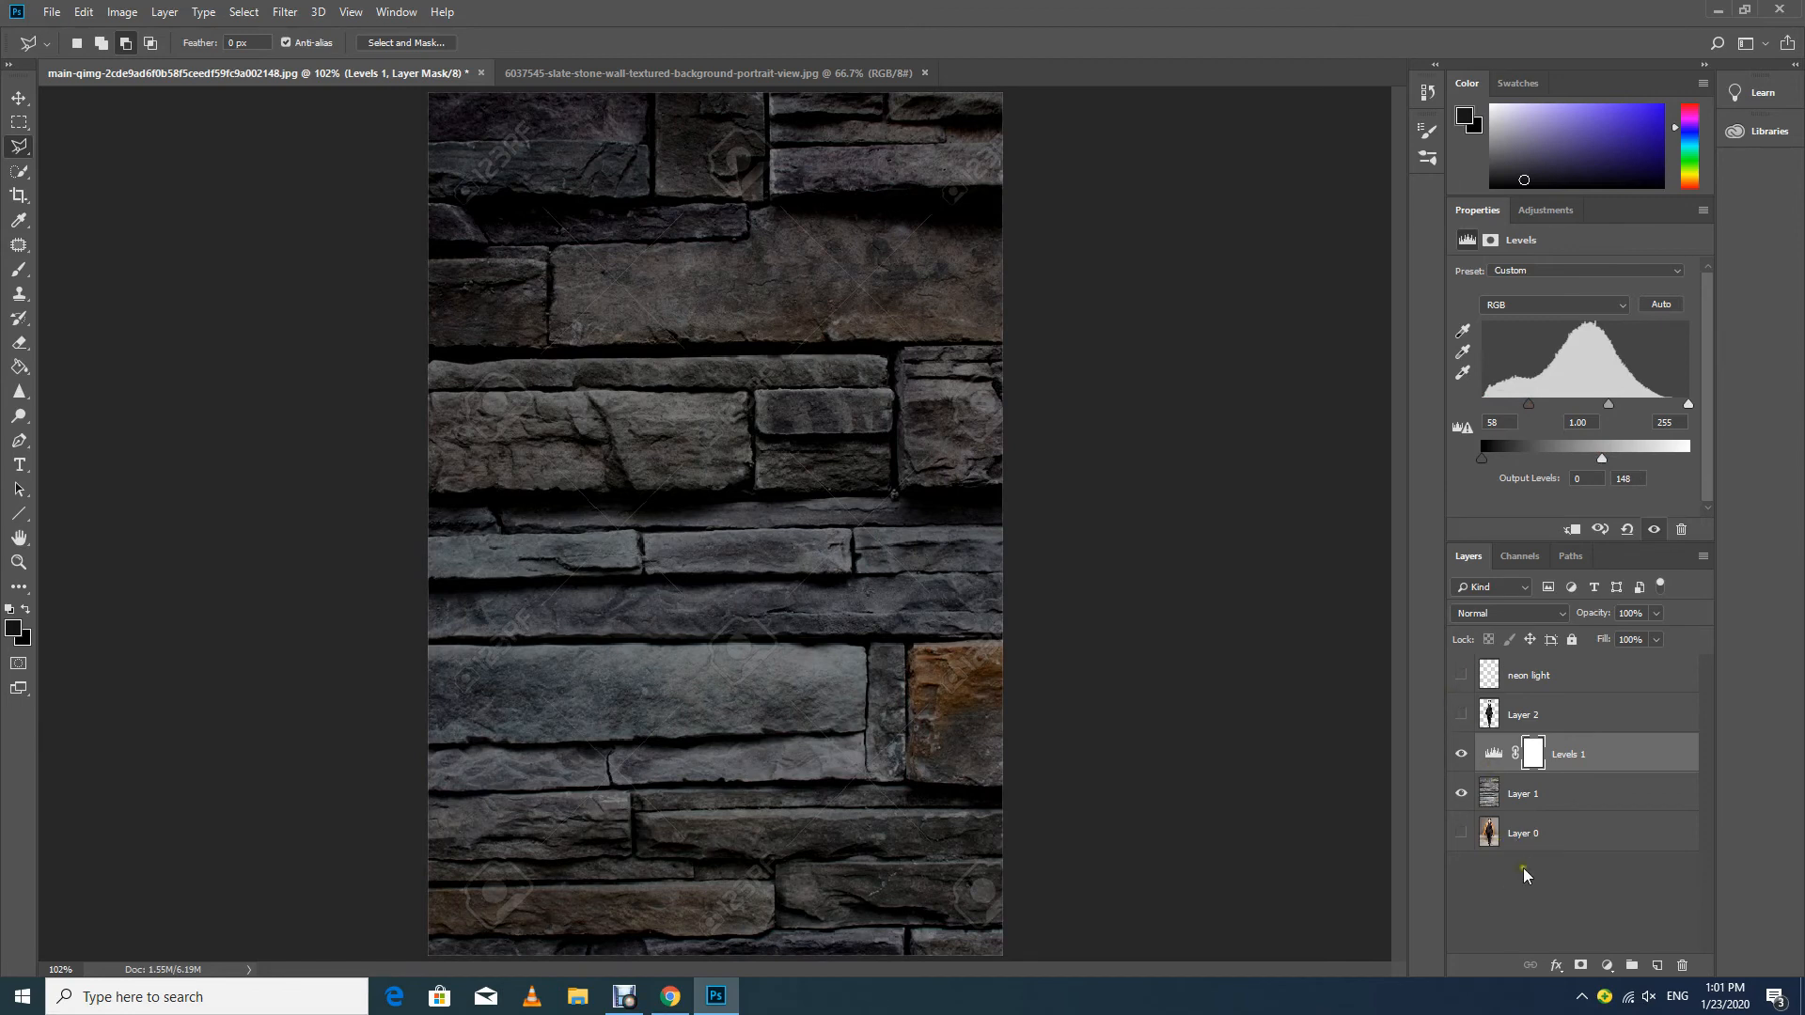
# Make Layer 2 and the neon light layer visible again, and select the neon light layer.
pyautogui.click(1460, 717)
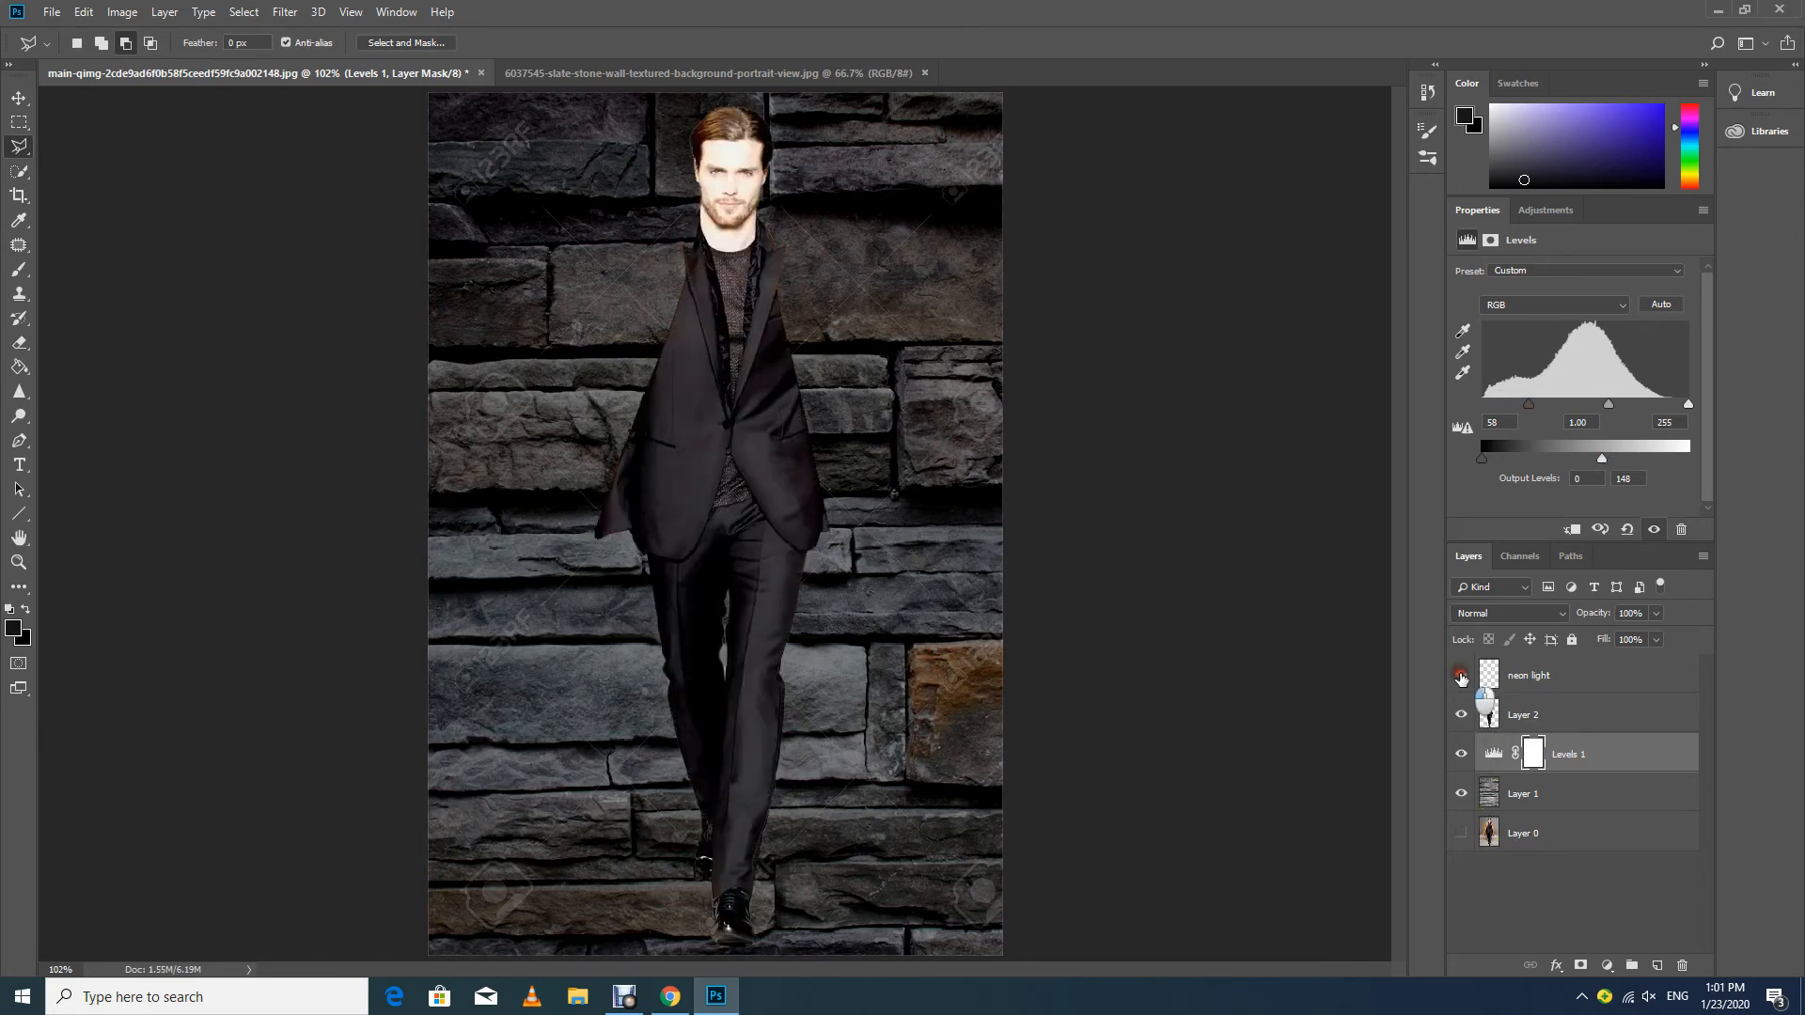
pyautogui.click(1461, 674)
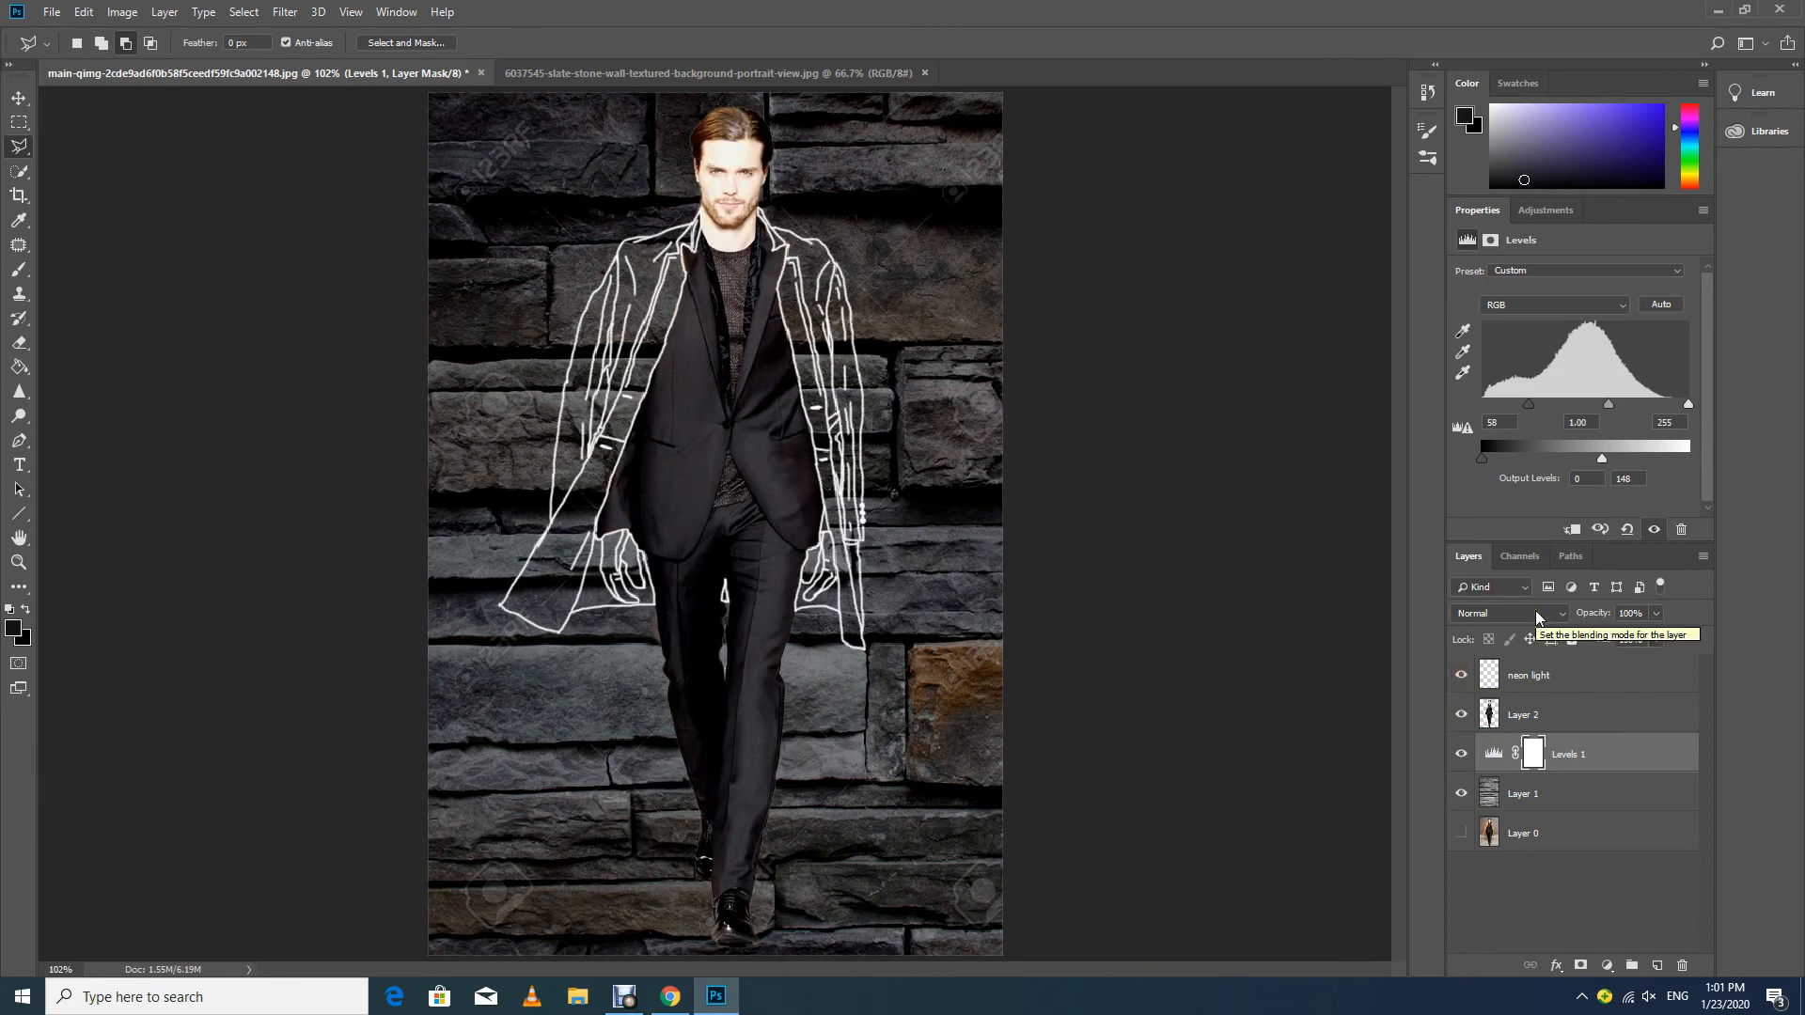
pyautogui.click(1571, 678)
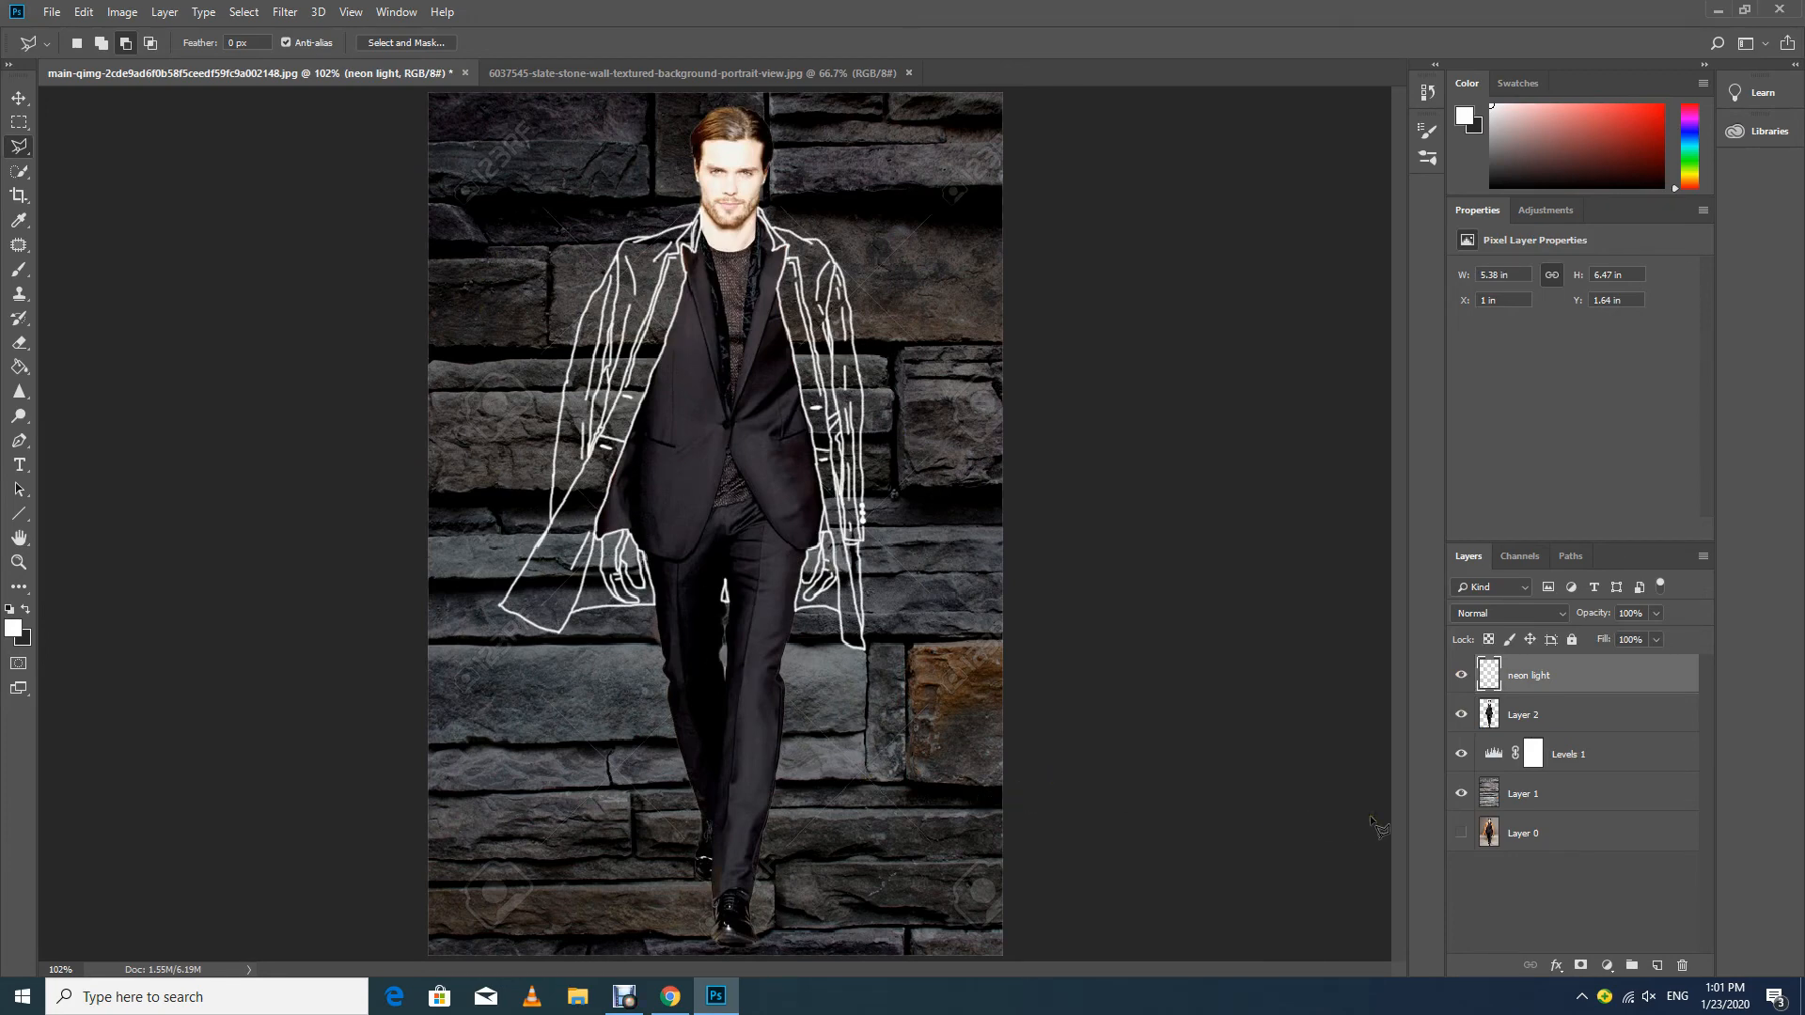
# Marquee-select and delete the wall's bottom strip behind the lower legs on Layer 1, and add a new layer directly below Layer 1.
pyautogui.click(1549, 797)
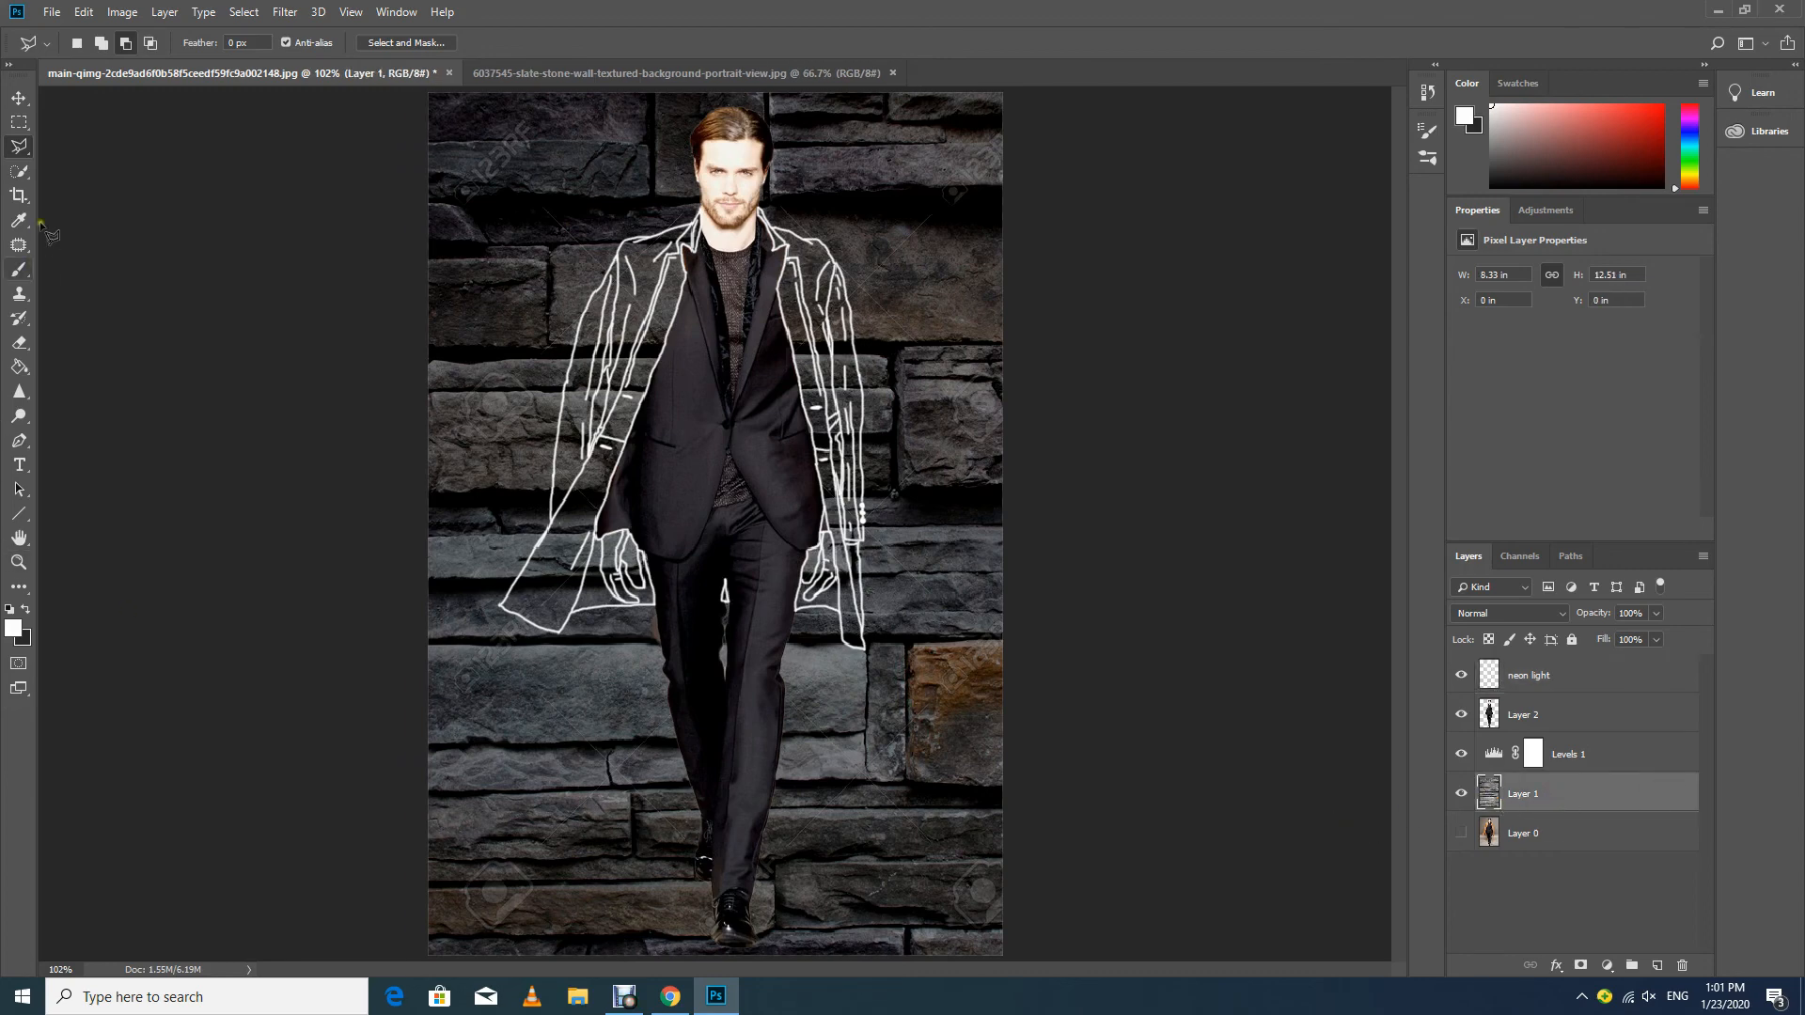
pyautogui.click(19, 122)
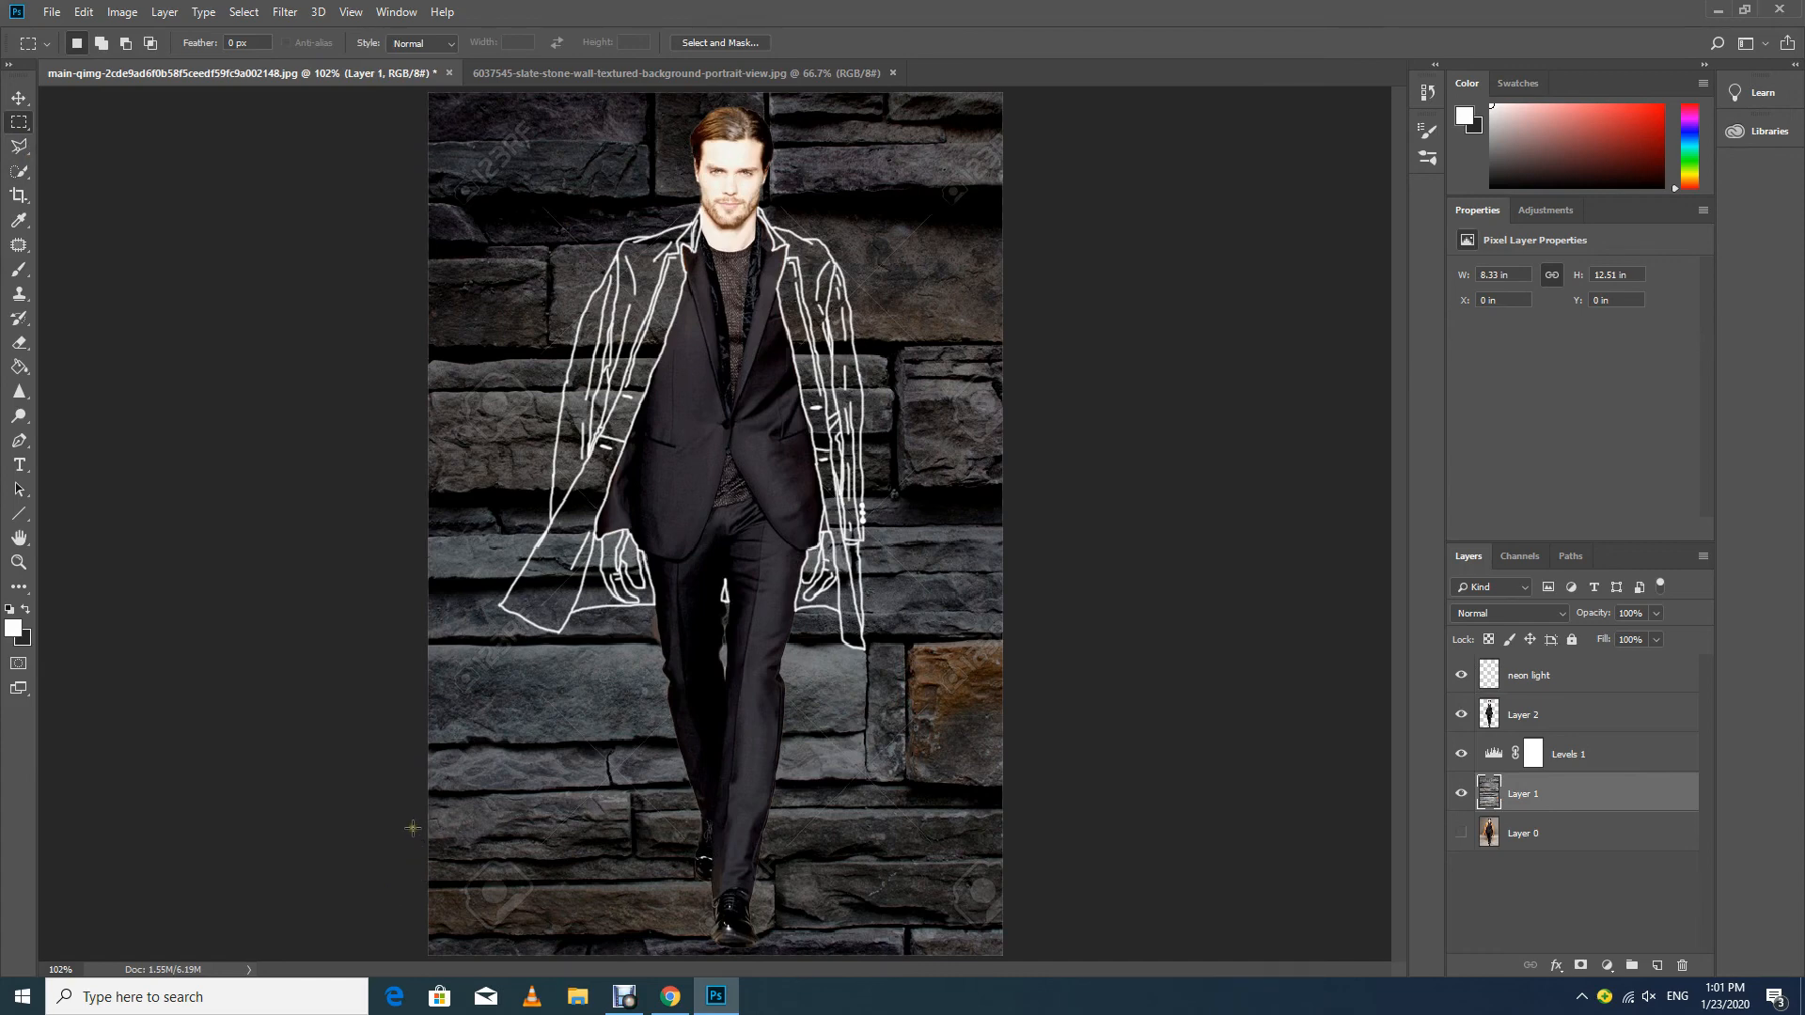
pyautogui.moveTo(411, 795); pyautogui.dragTo(1127, 969)
pyautogui.press('Delete')
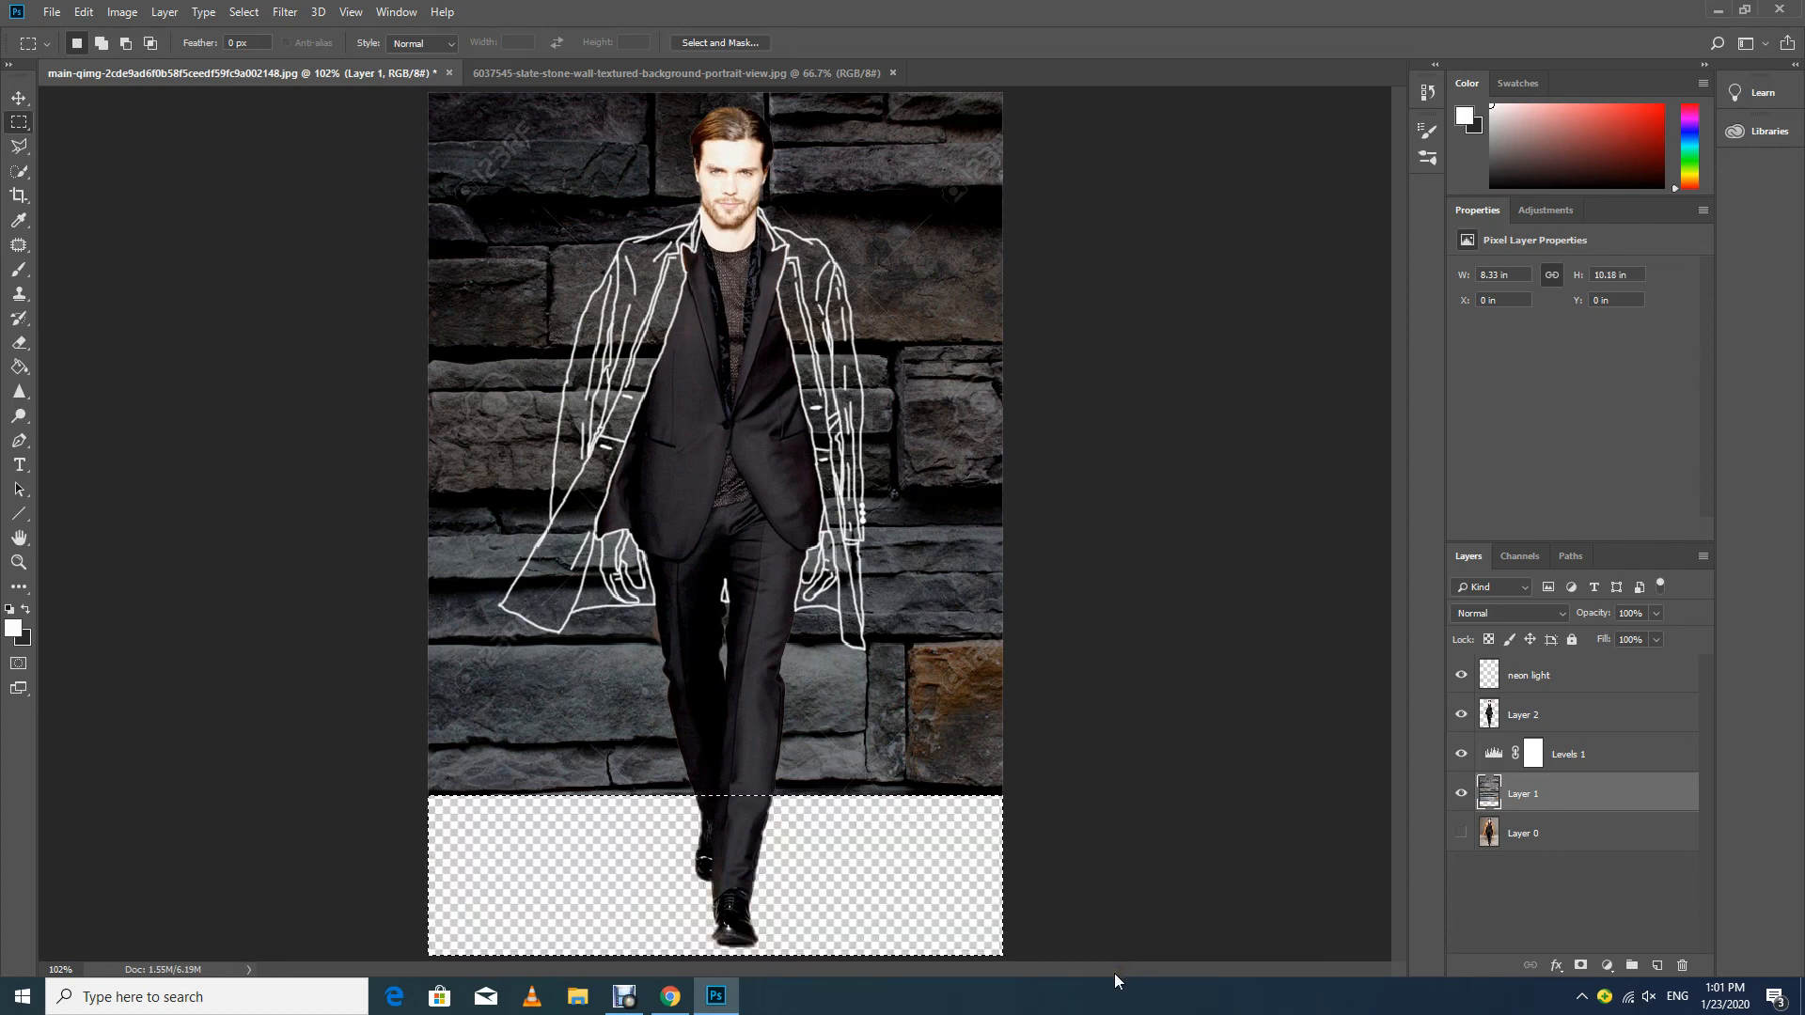
pyautogui.click(1656, 966)
pyautogui.moveTo(1517, 830); pyautogui.dragTo(1521, 841)
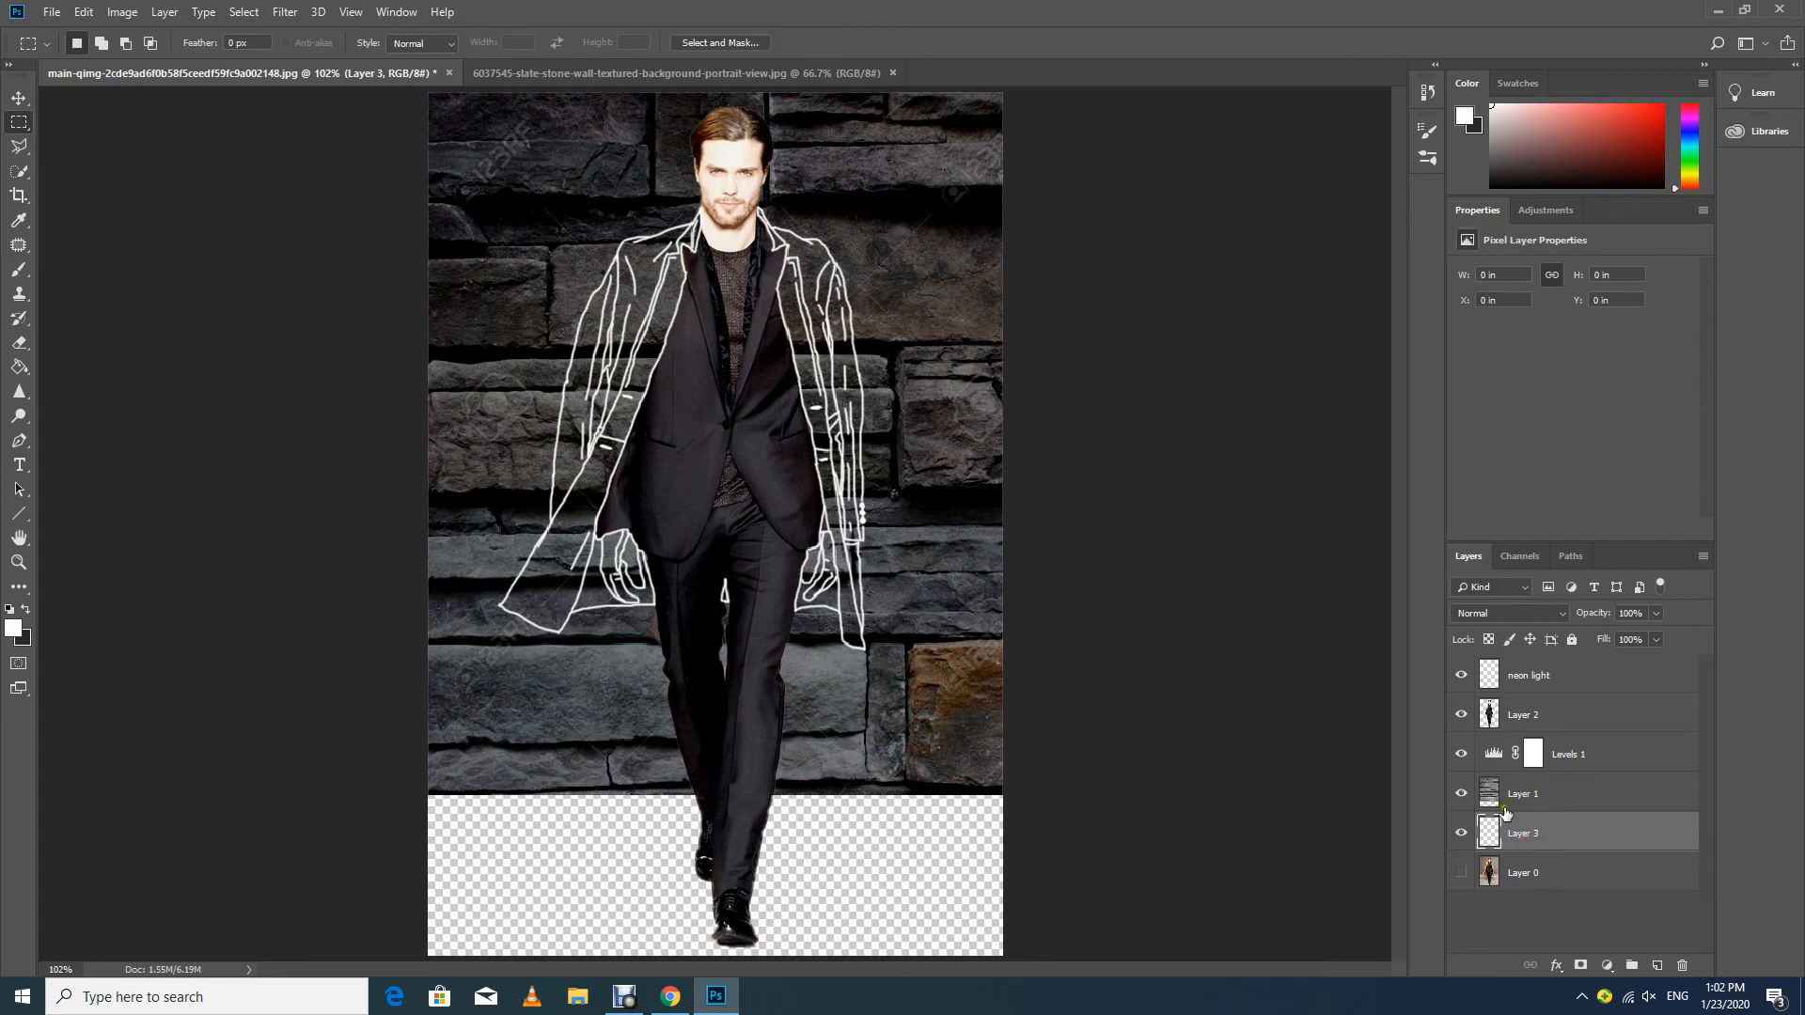
# Try filling the empty floor area on Layer 1 with a dark gray sampled from the wall, and undo the fill.
pyautogui.click(19, 367)
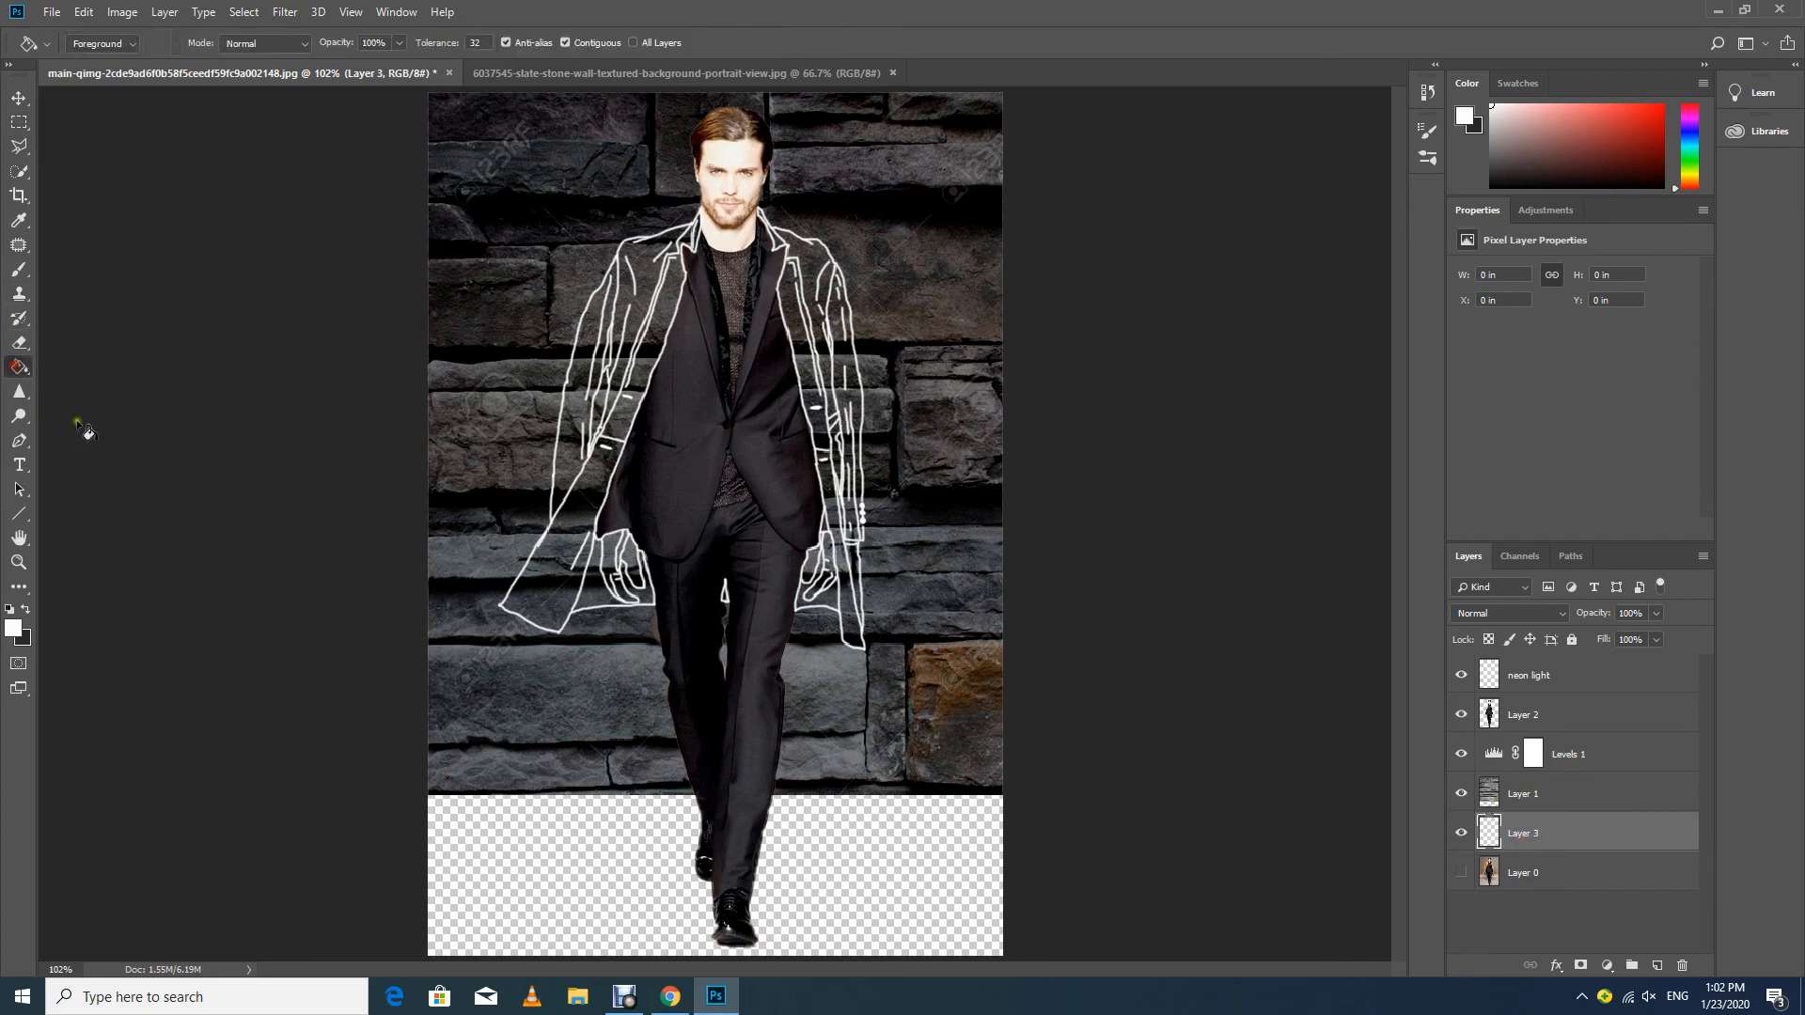
pyautogui.click(1568, 798)
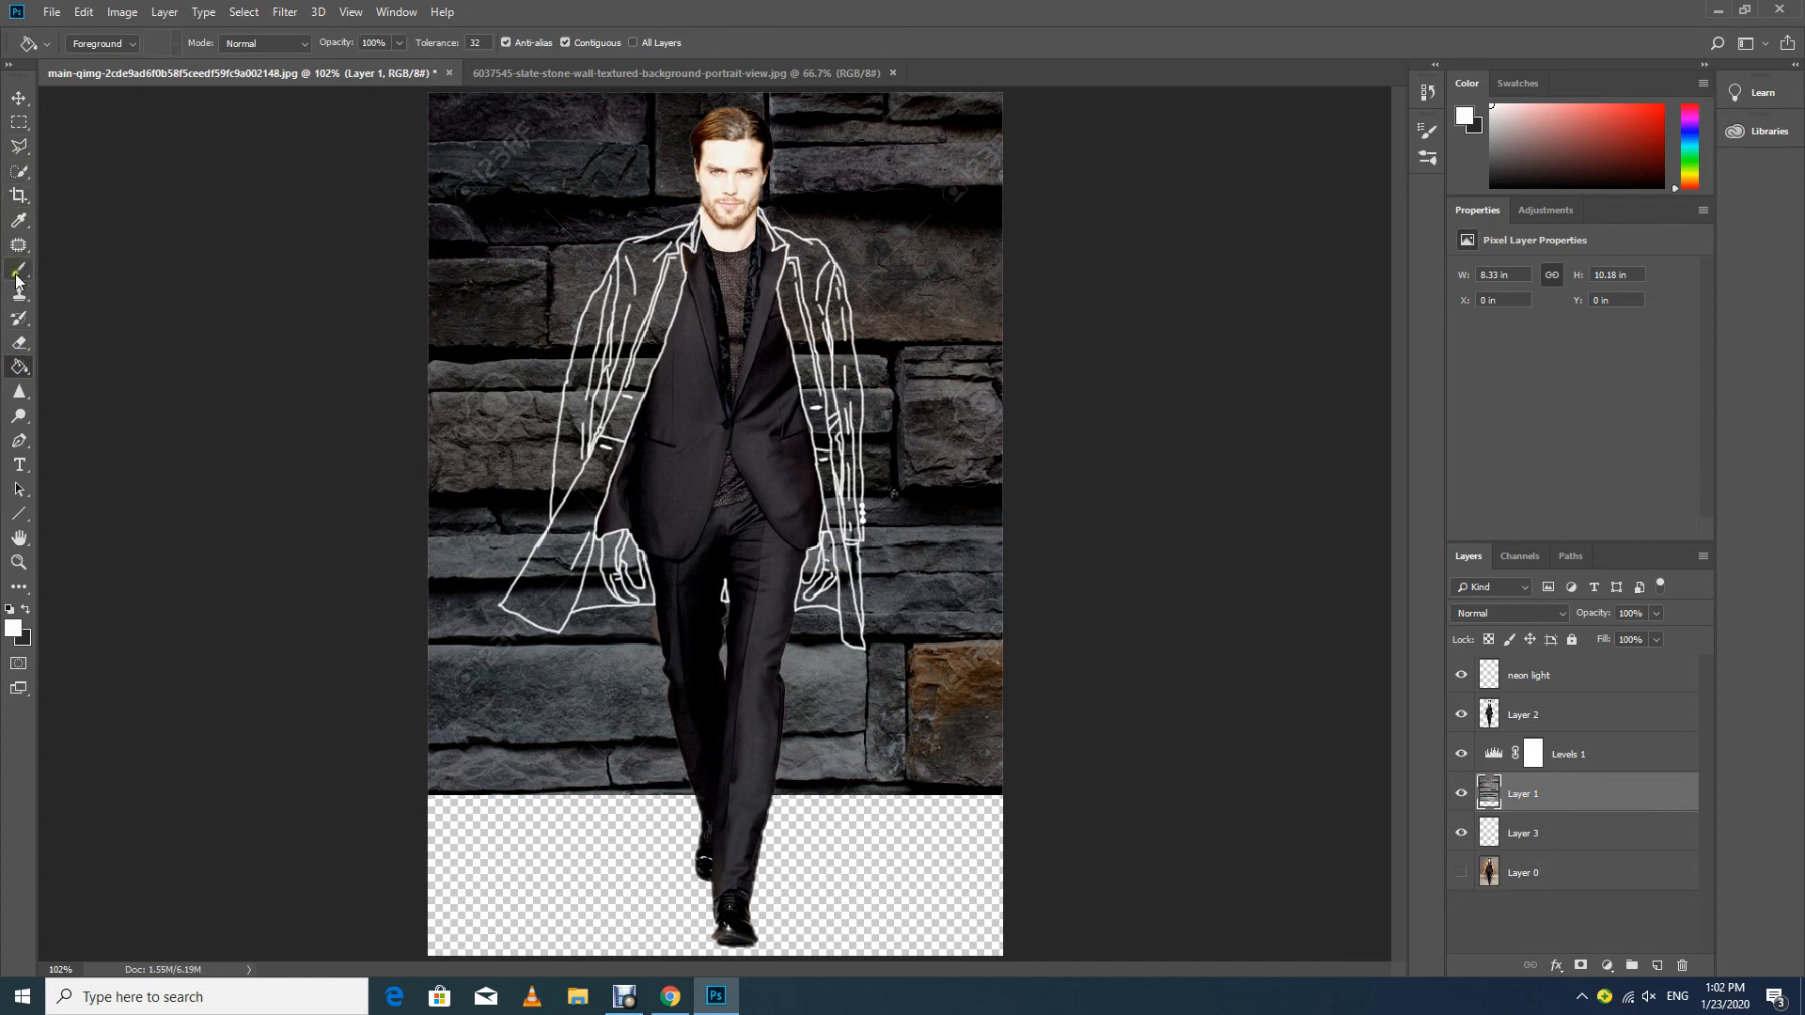
pyautogui.click(19, 220)
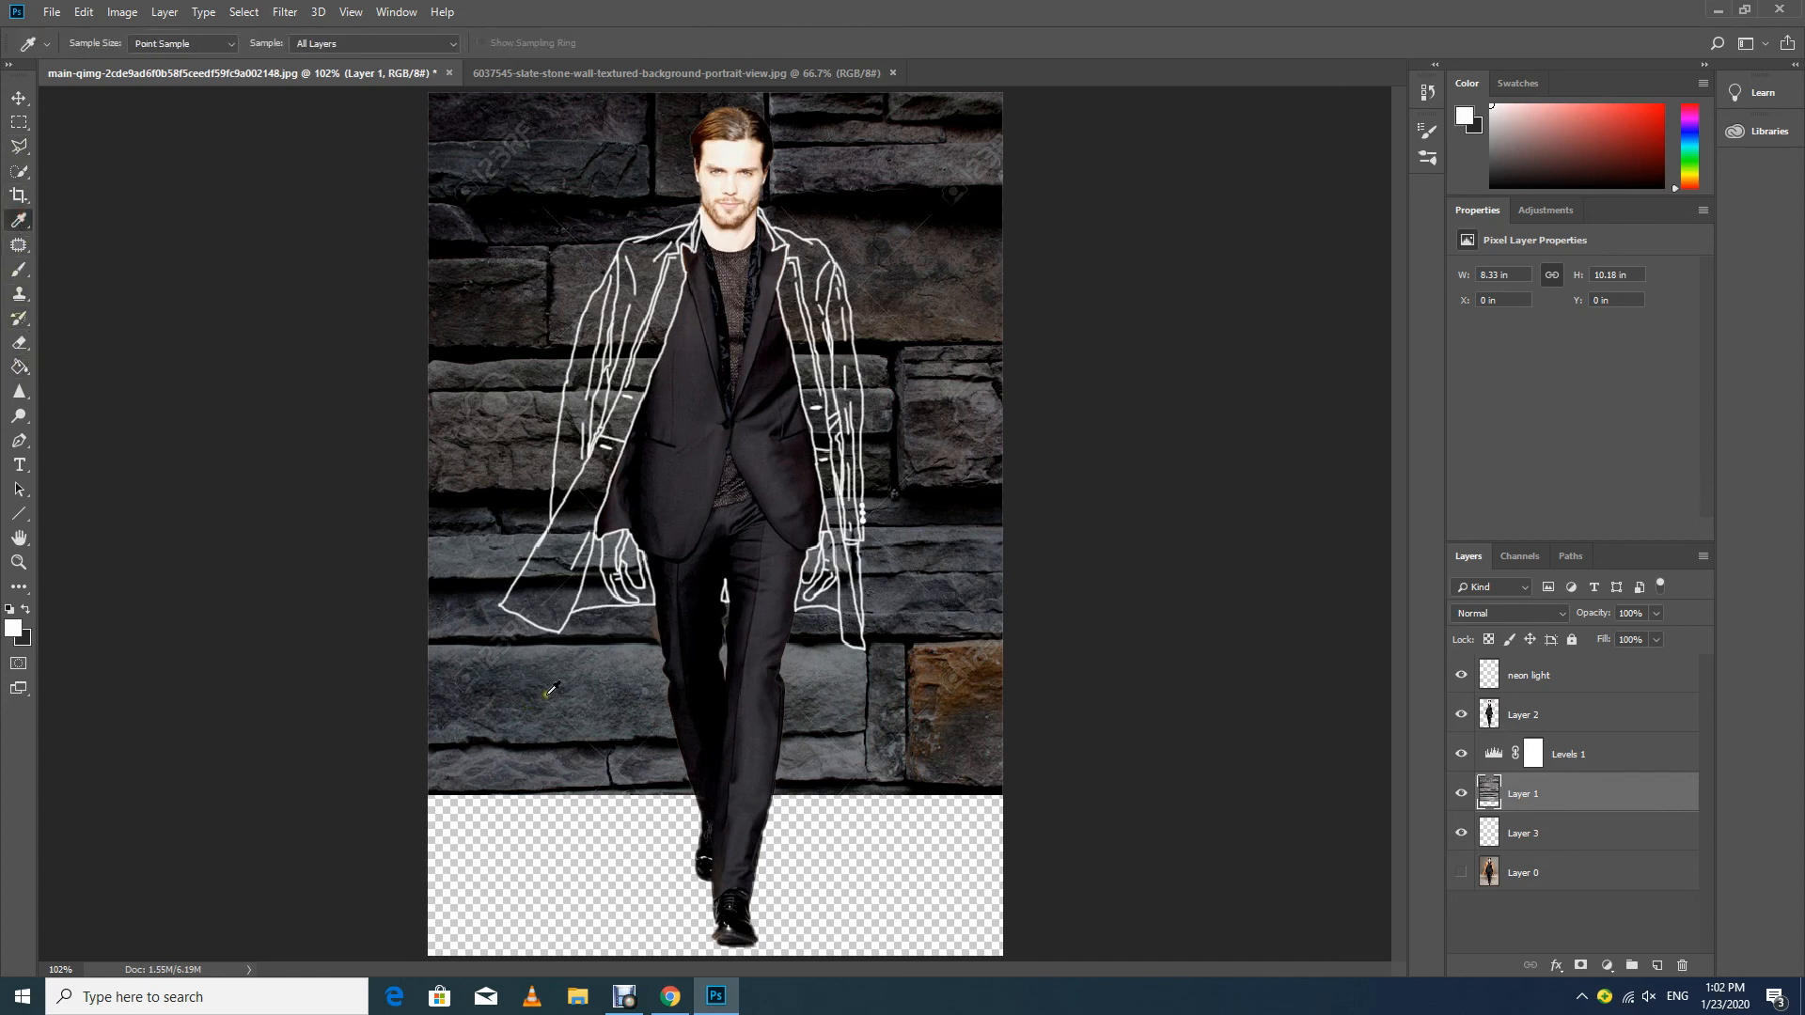
pyautogui.click(507, 671)
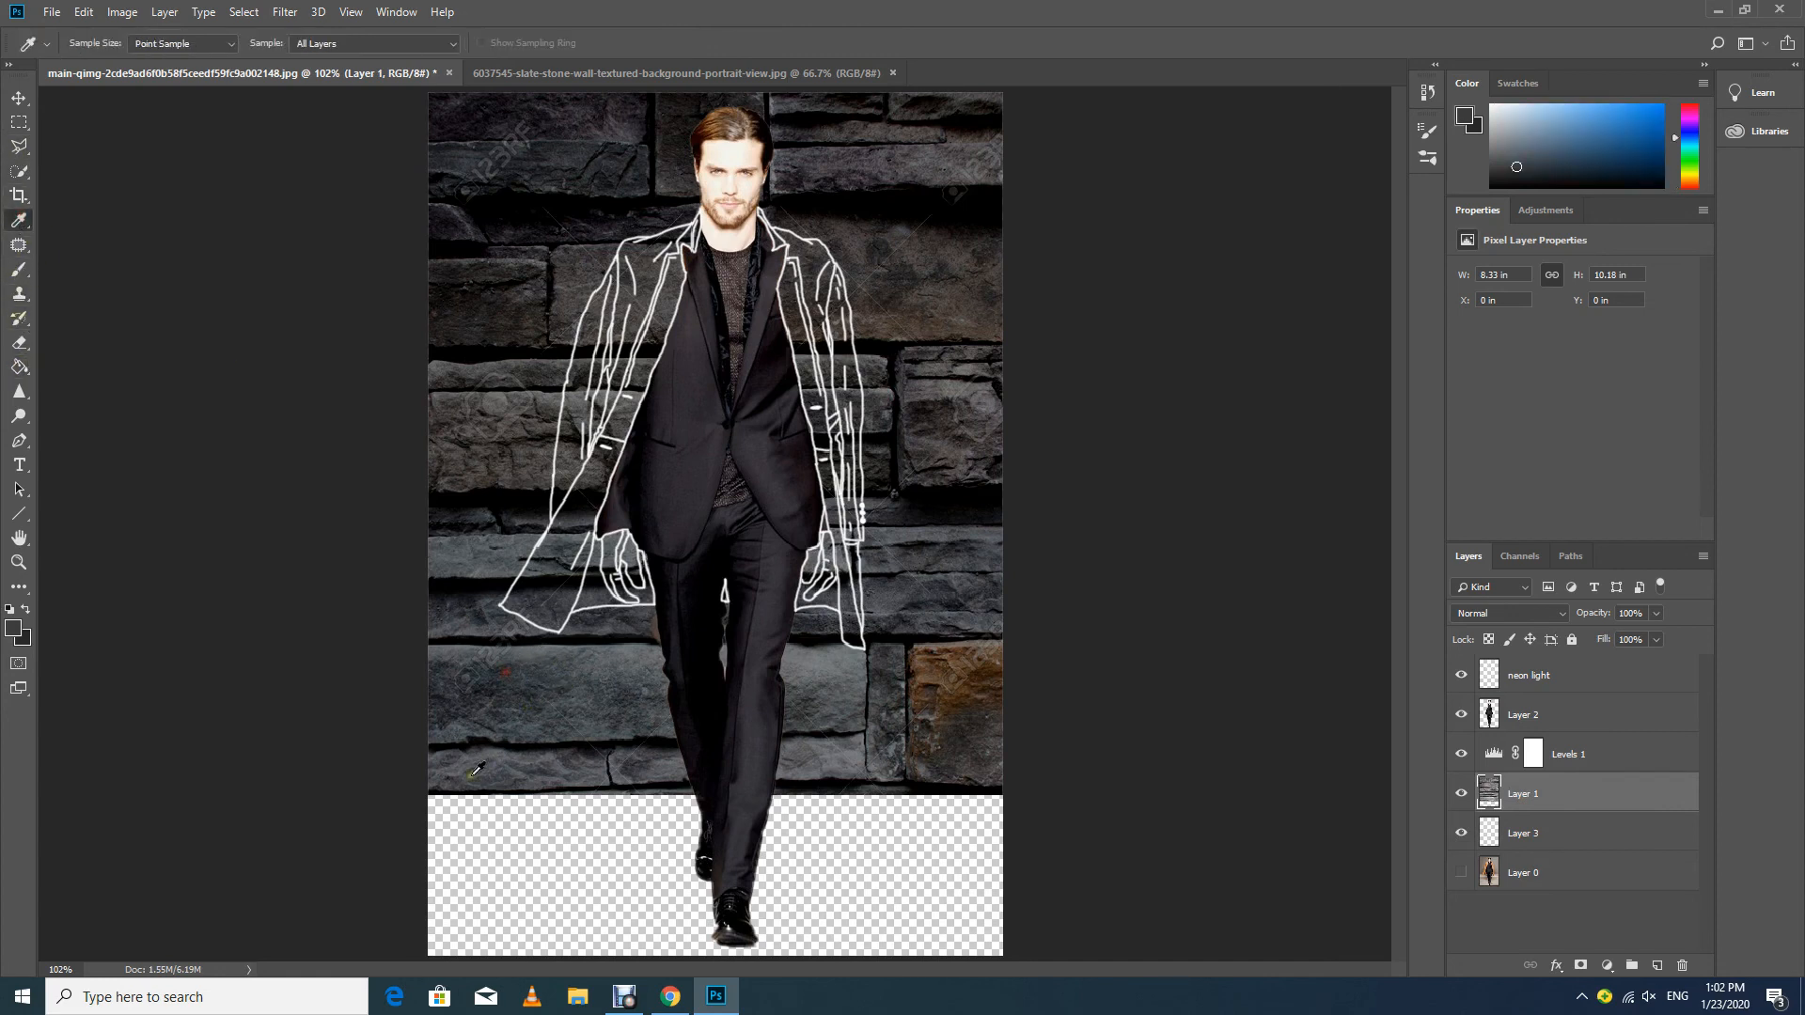
pyautogui.click(19, 364)
pyautogui.click(540, 848)
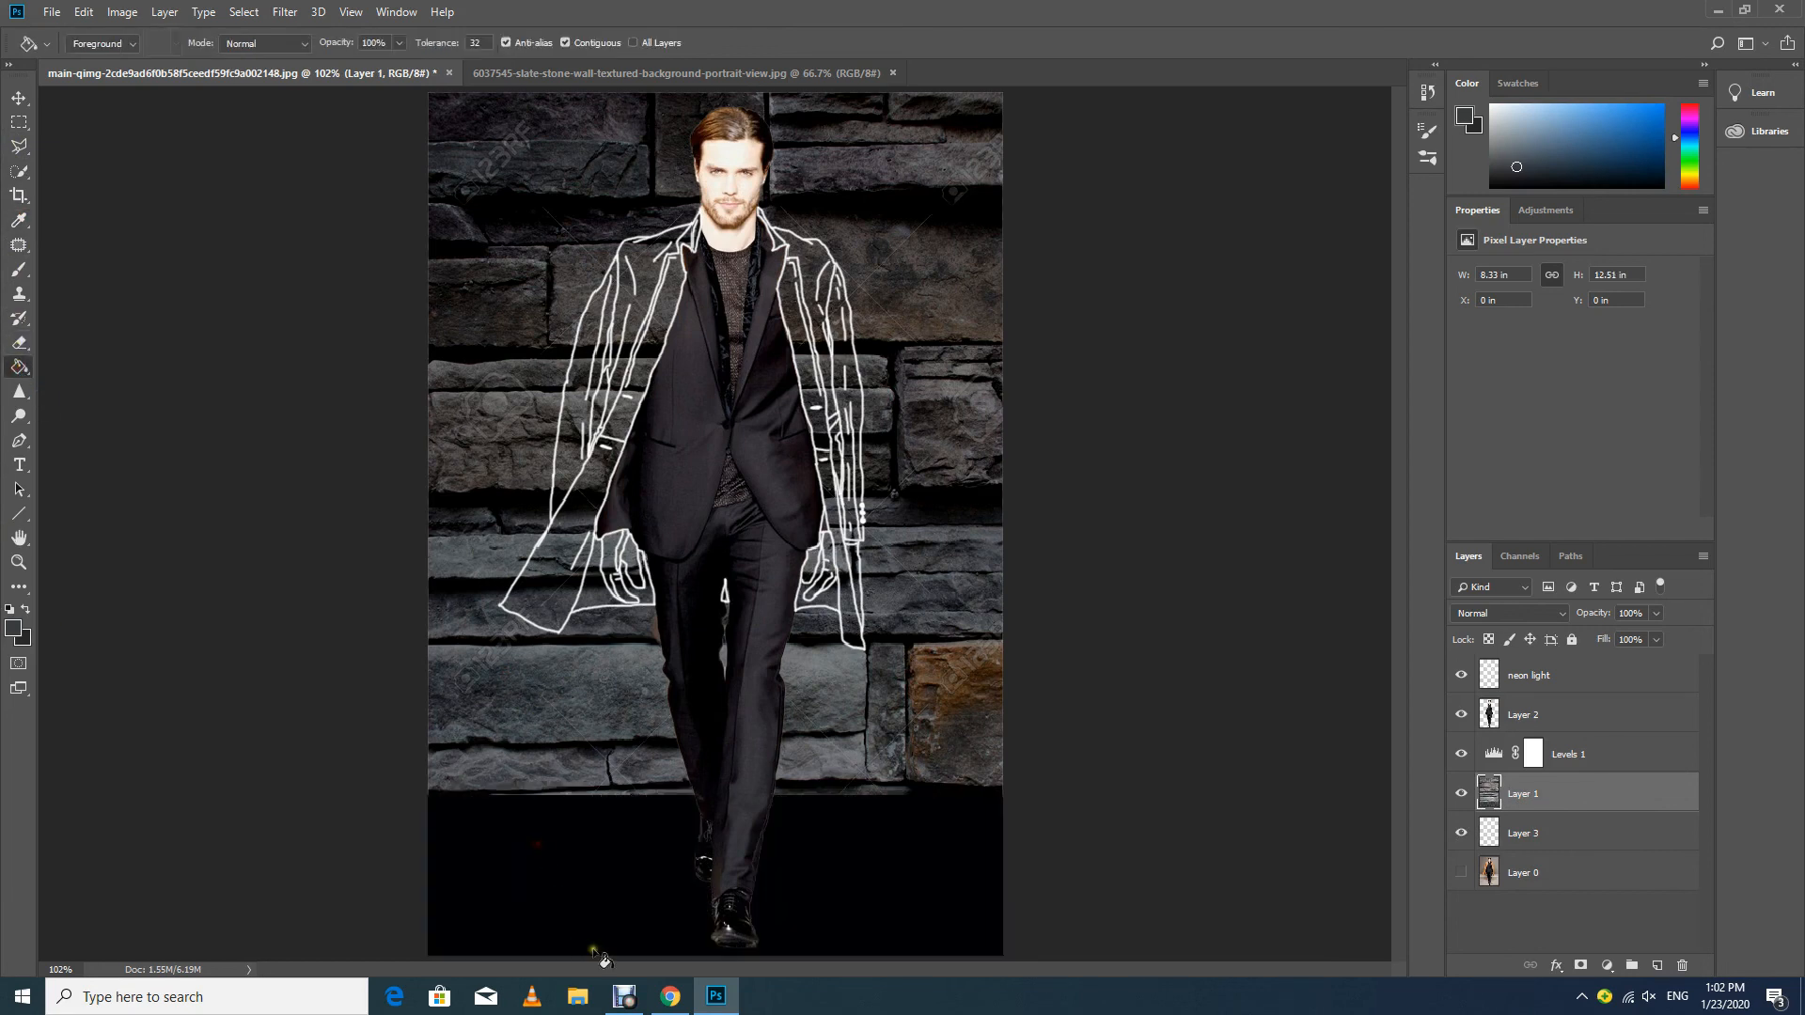
pyautogui.hotkey('ctrl', 'z')
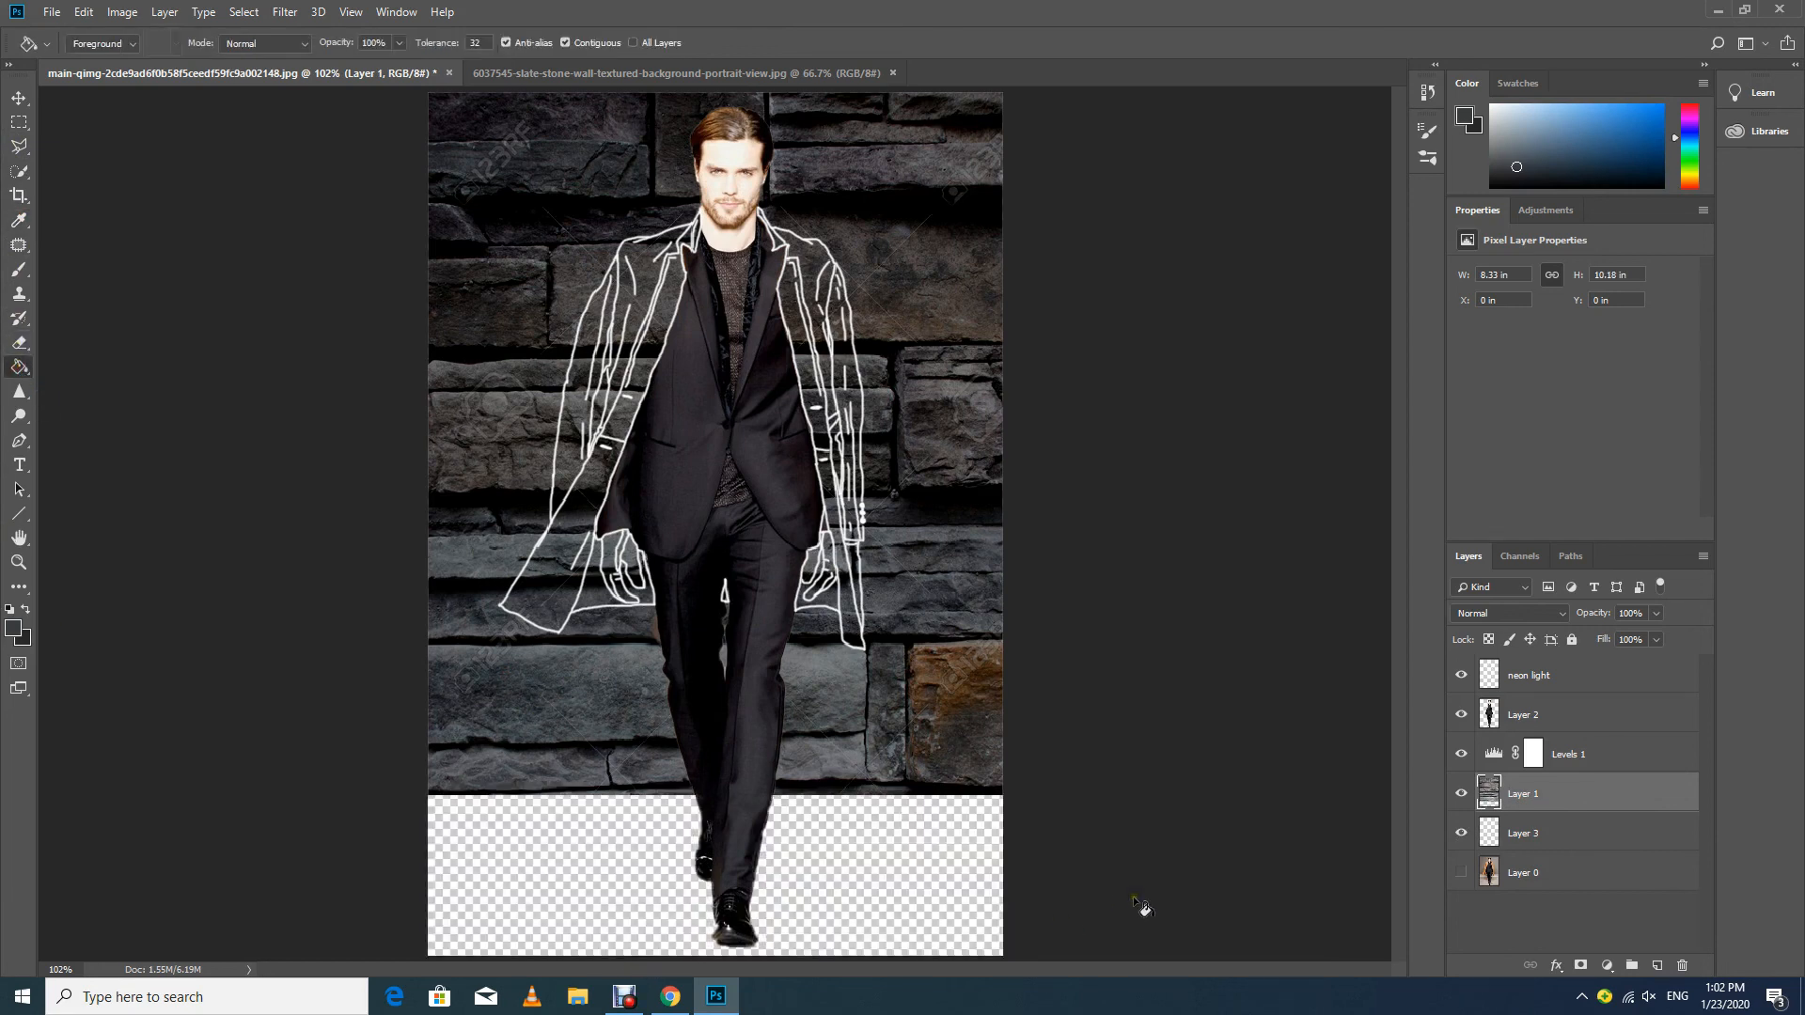
# Try filling Layer 3 with the sampled dark gray, and undo the fills.
pyautogui.click(1498, 836)
pyautogui.click(788, 877)
pyautogui.hotkey('ctrl', 'z')
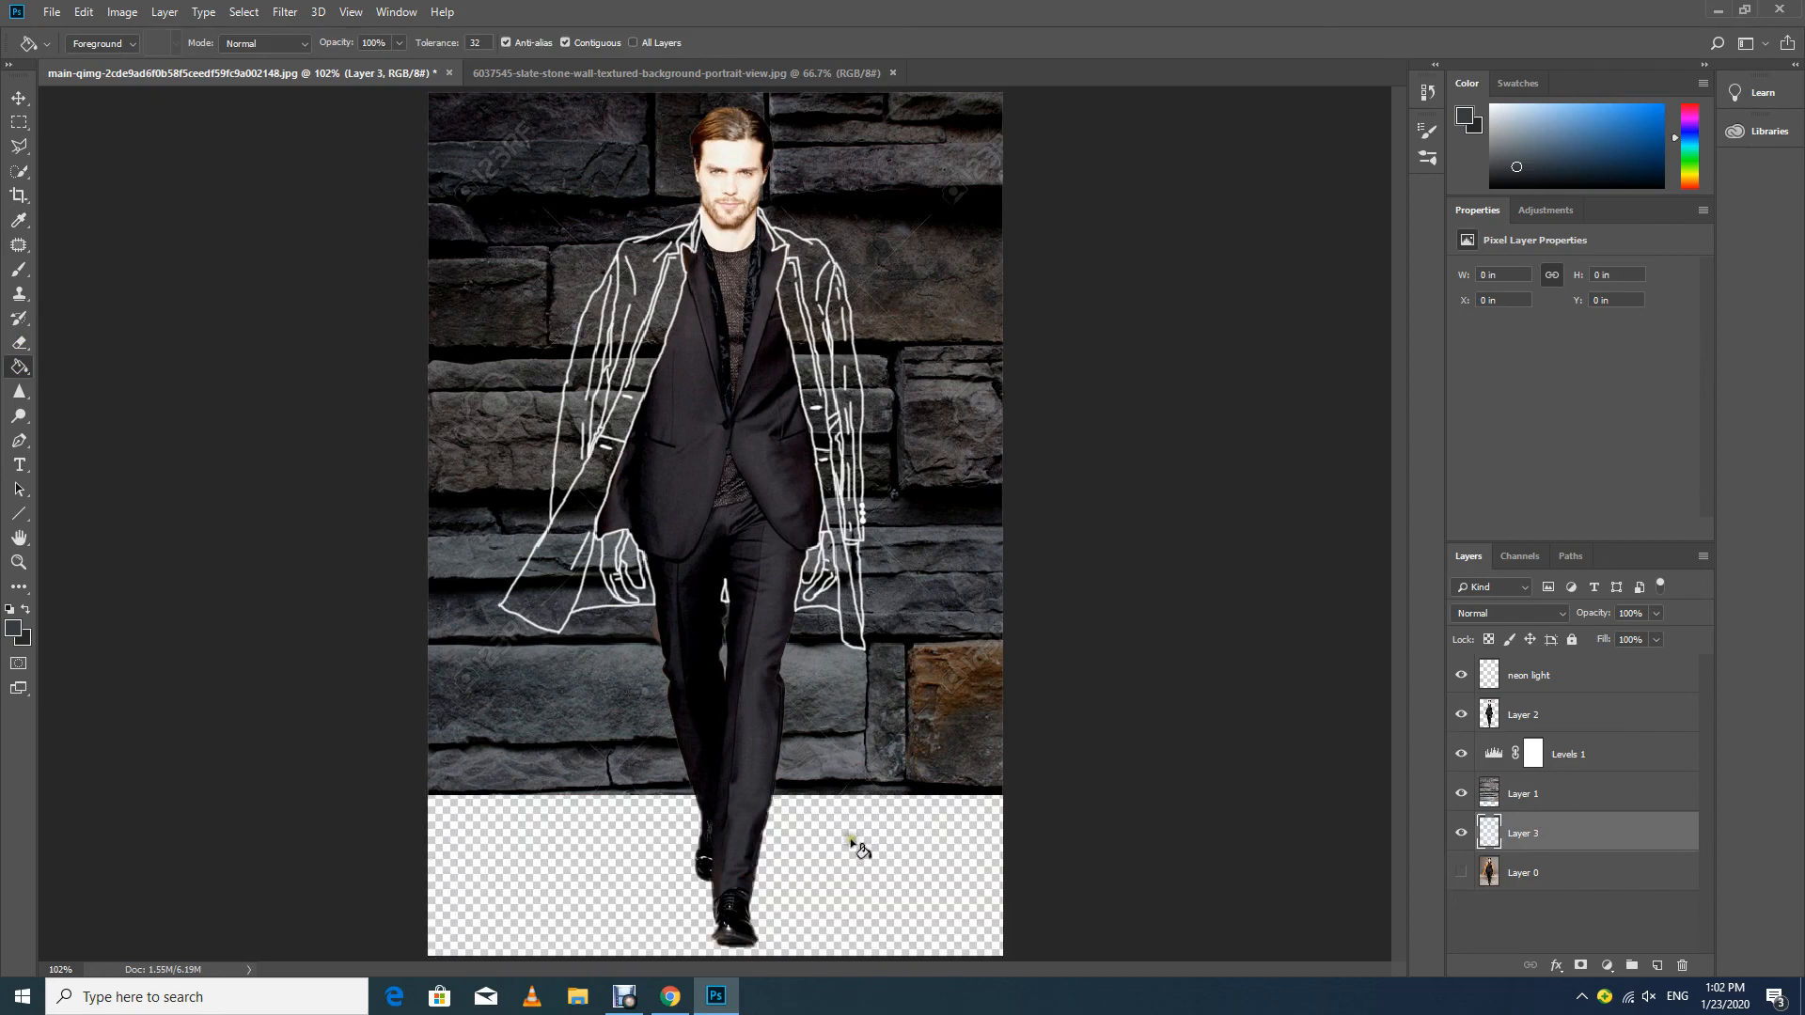
pyautogui.click(851, 842)
pyautogui.hotkey('ctrl', 'z')
# Sample a lighter blue-gray from the wall beside the trousers and fill Layer 3 with it using the Paint Bucket.
pyautogui.press('i')
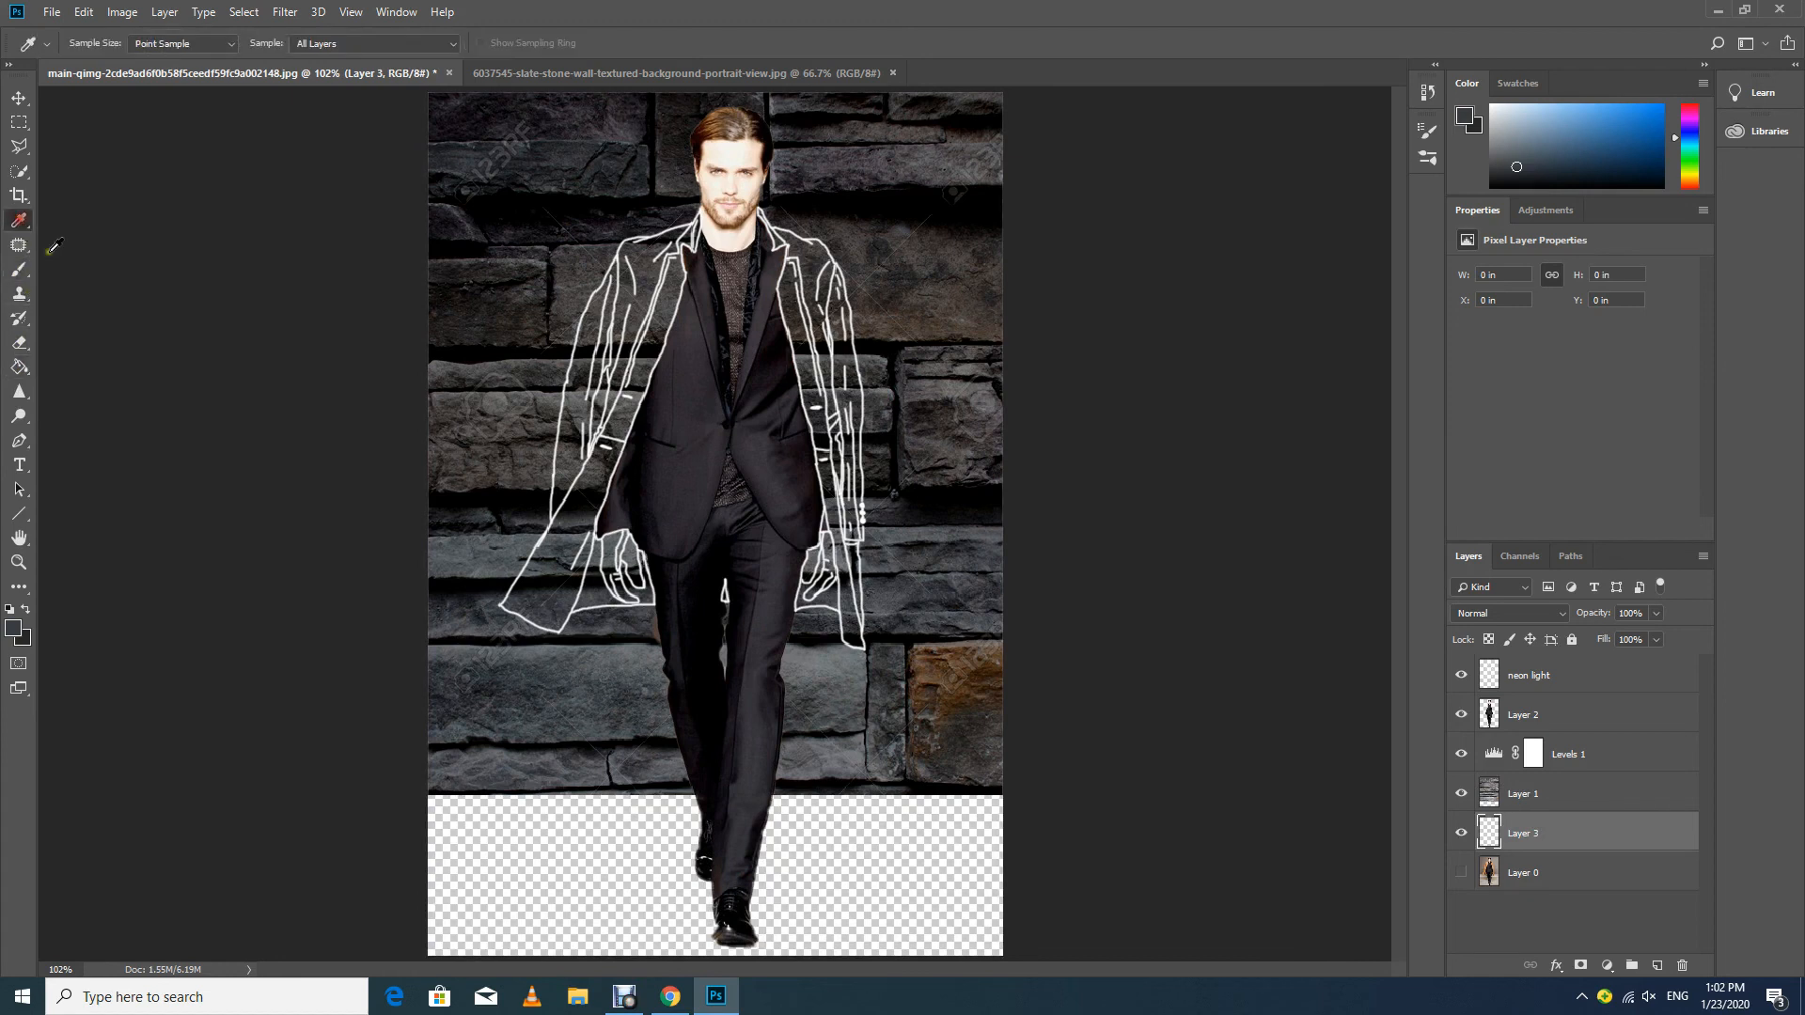
pyautogui.click(658, 663)
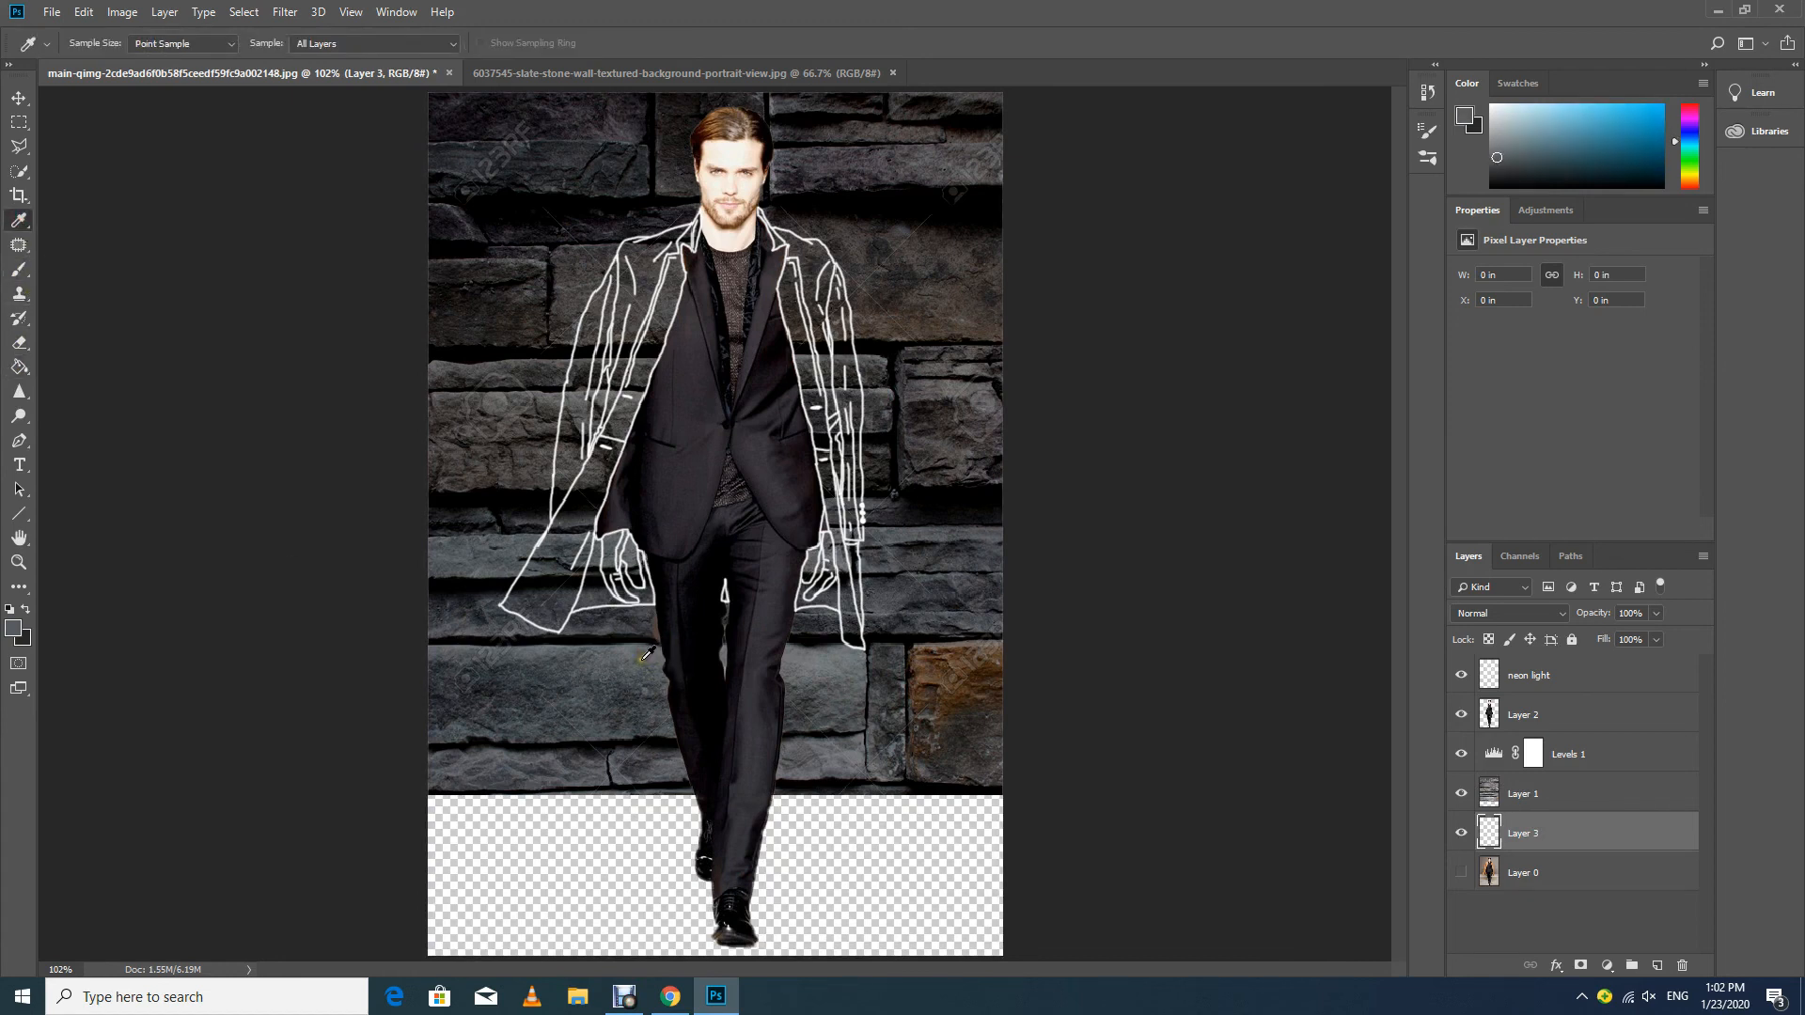
pyautogui.click(19, 366)
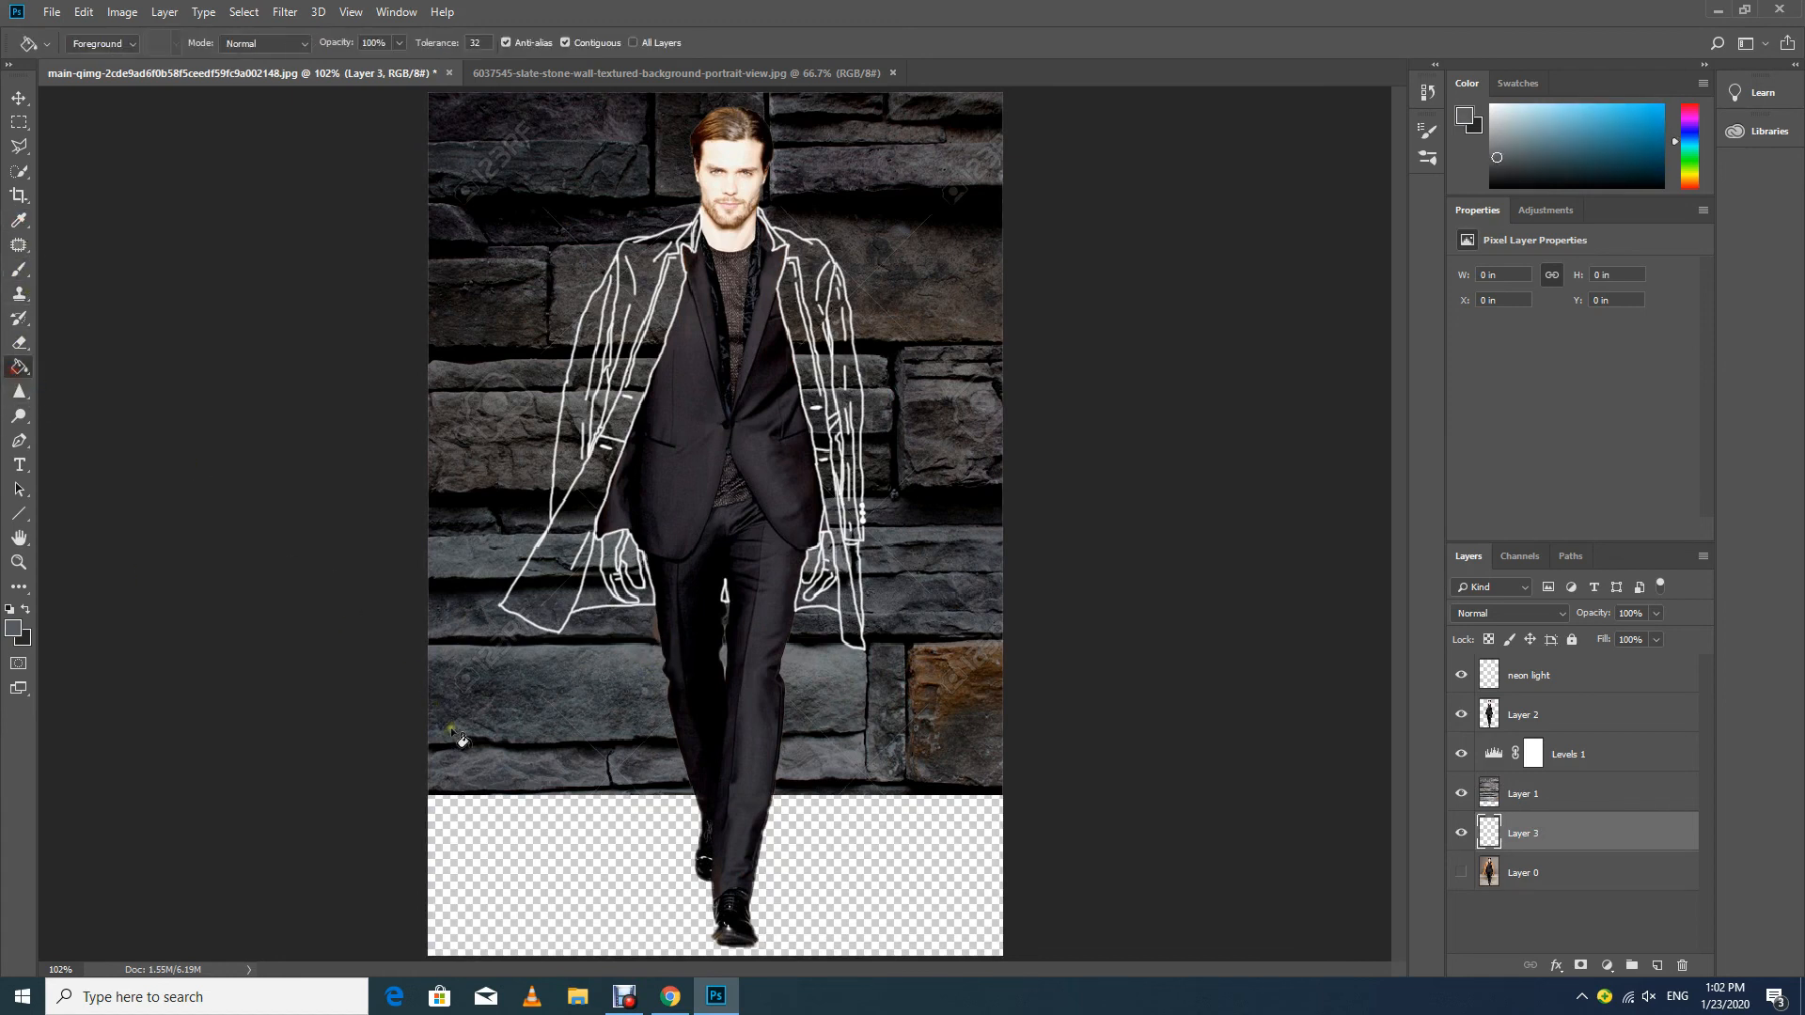
pyautogui.click(533, 845)
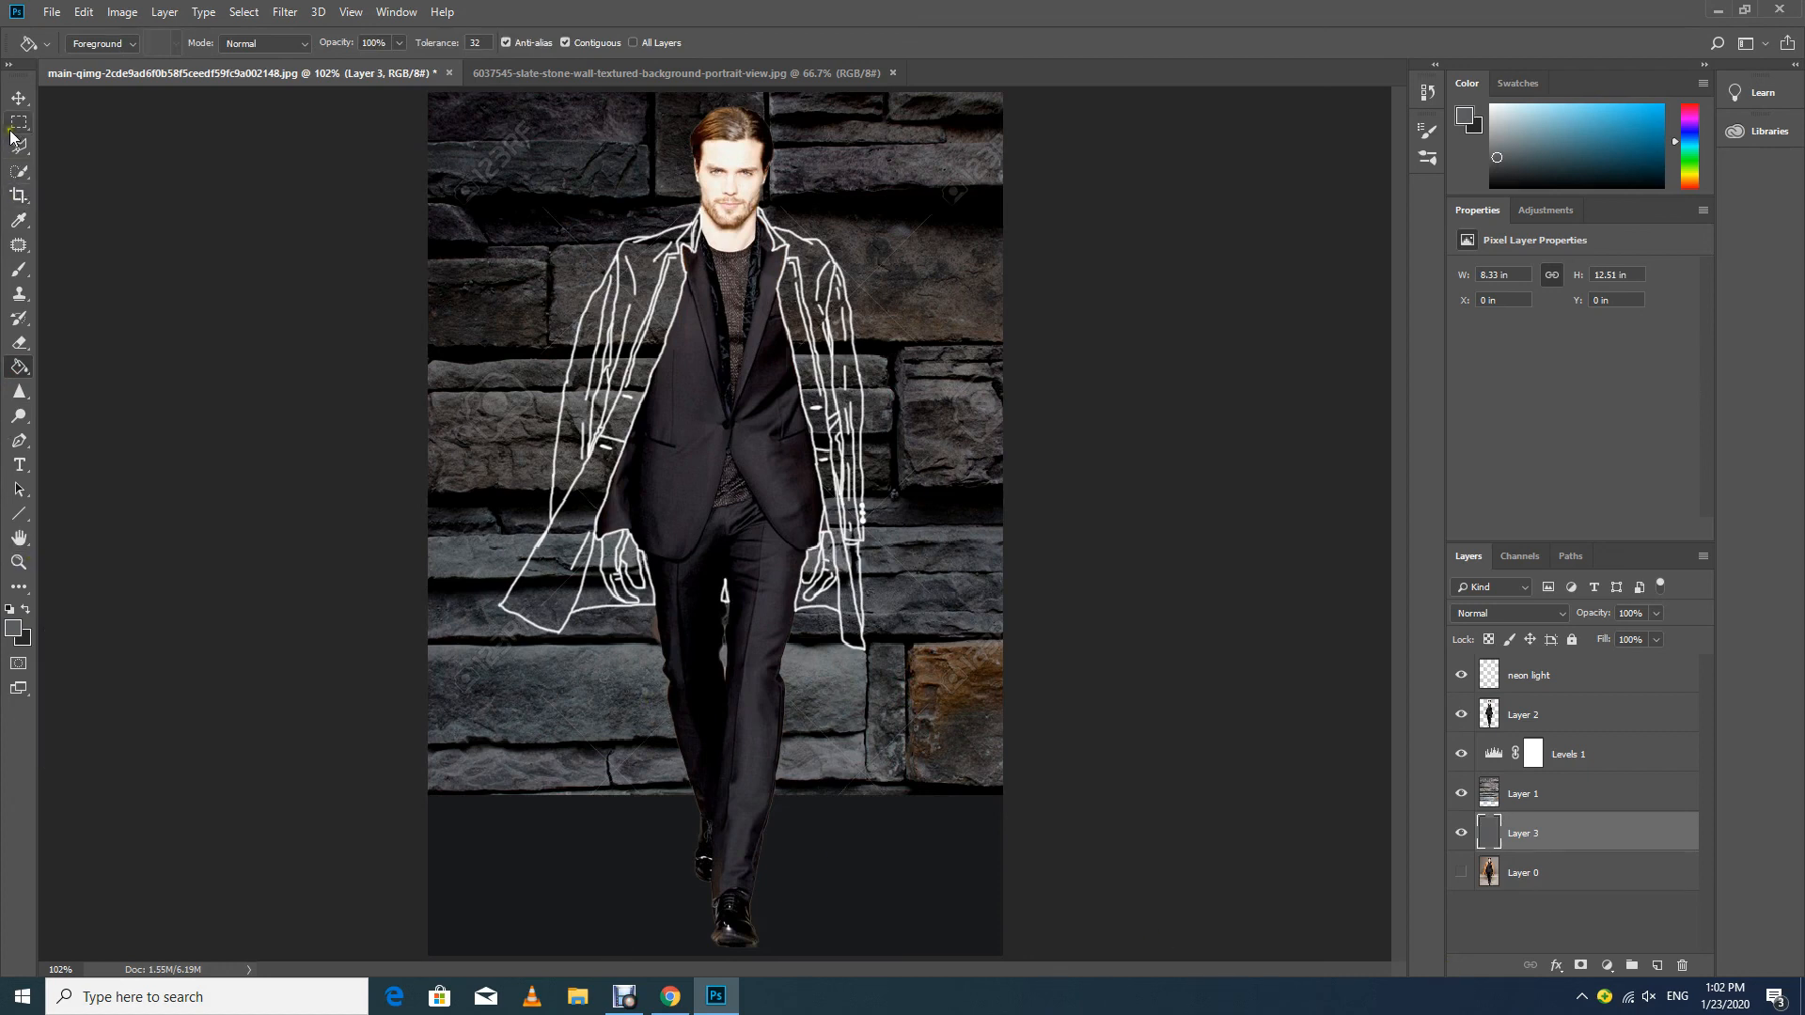
# Add a white Outer Glow to the neon light layer with 15% spread and 18 px size.
pyautogui.click(19, 97)
pyautogui.click(1529, 671)
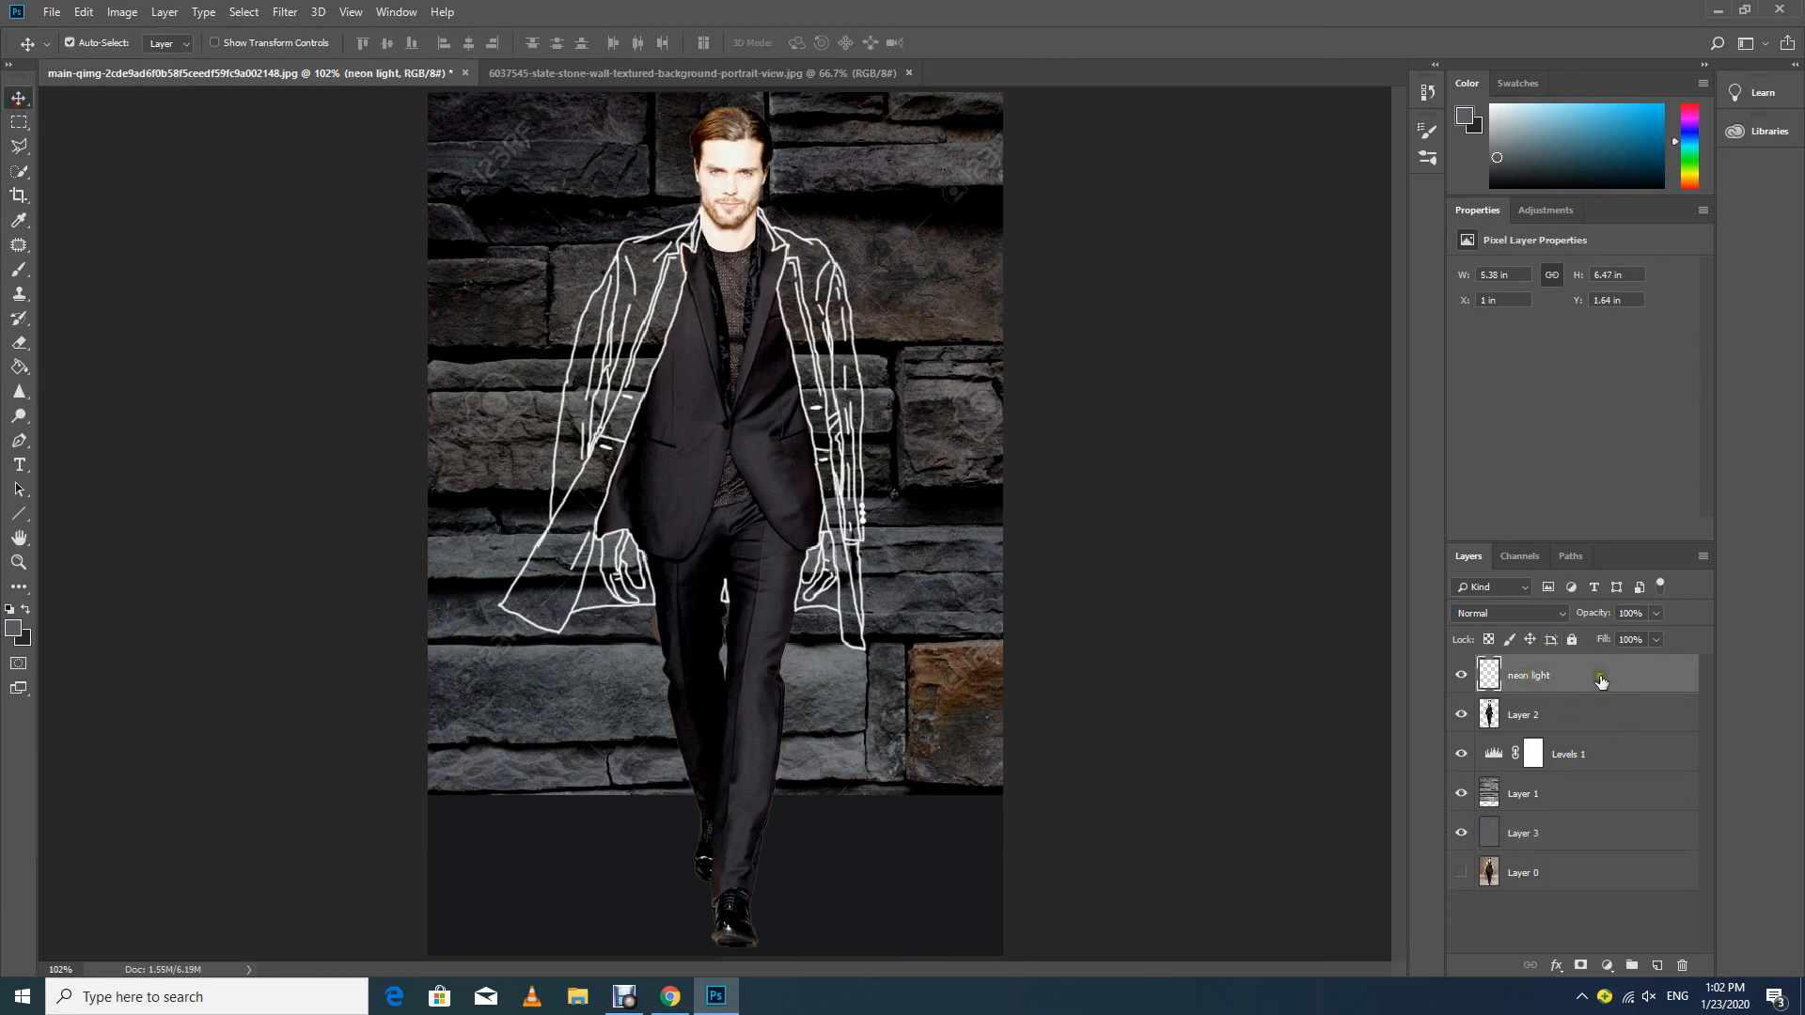
pyautogui.doubleClick(1608, 676)
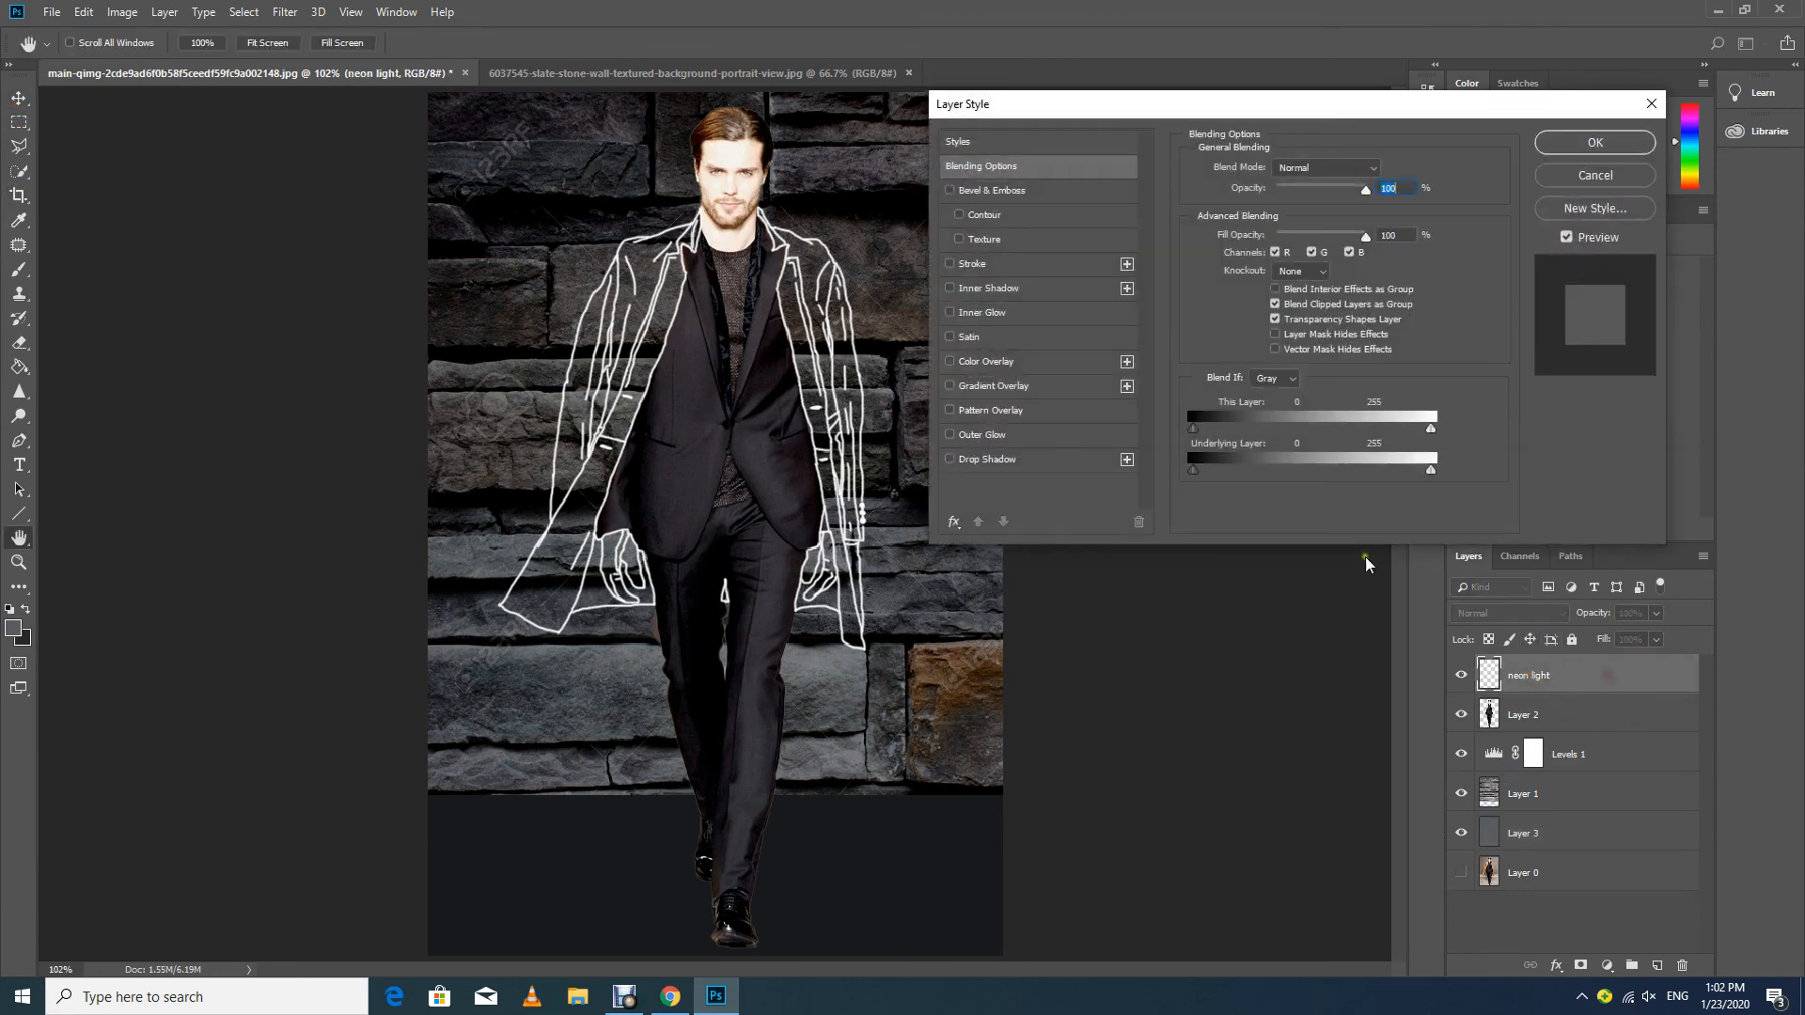
pyautogui.click(951, 435)
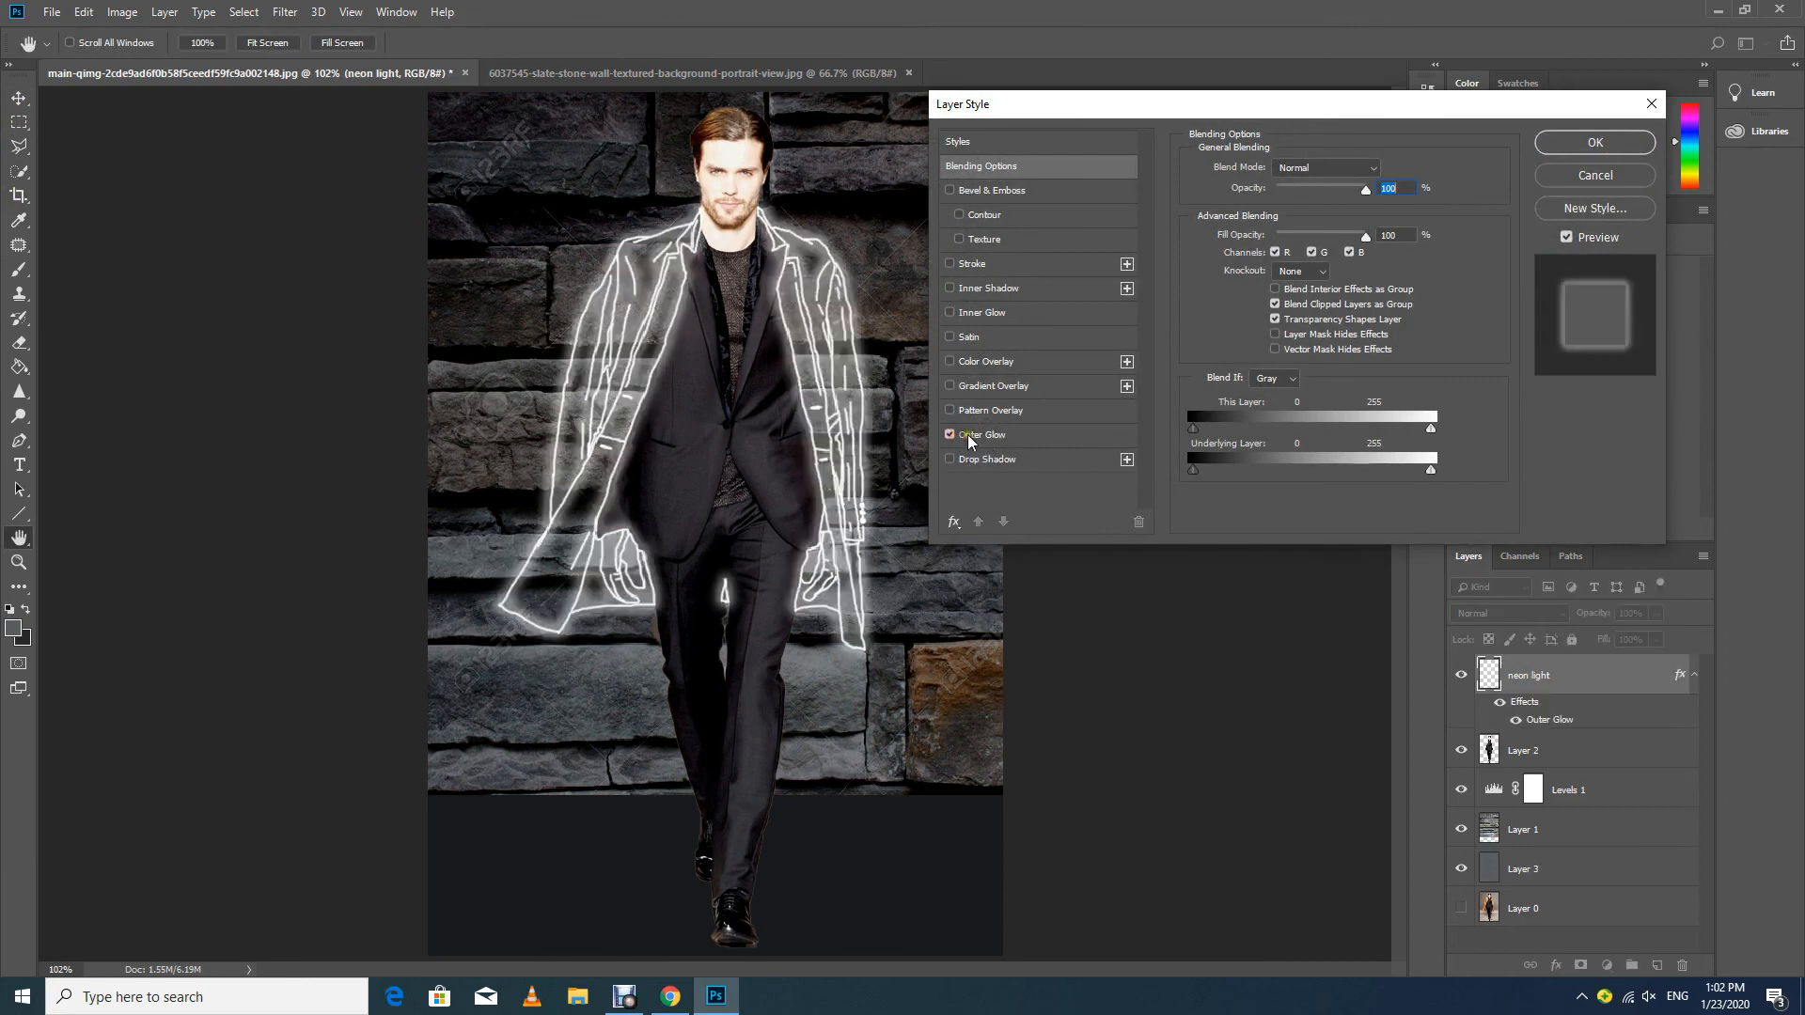
pyautogui.click(1015, 437)
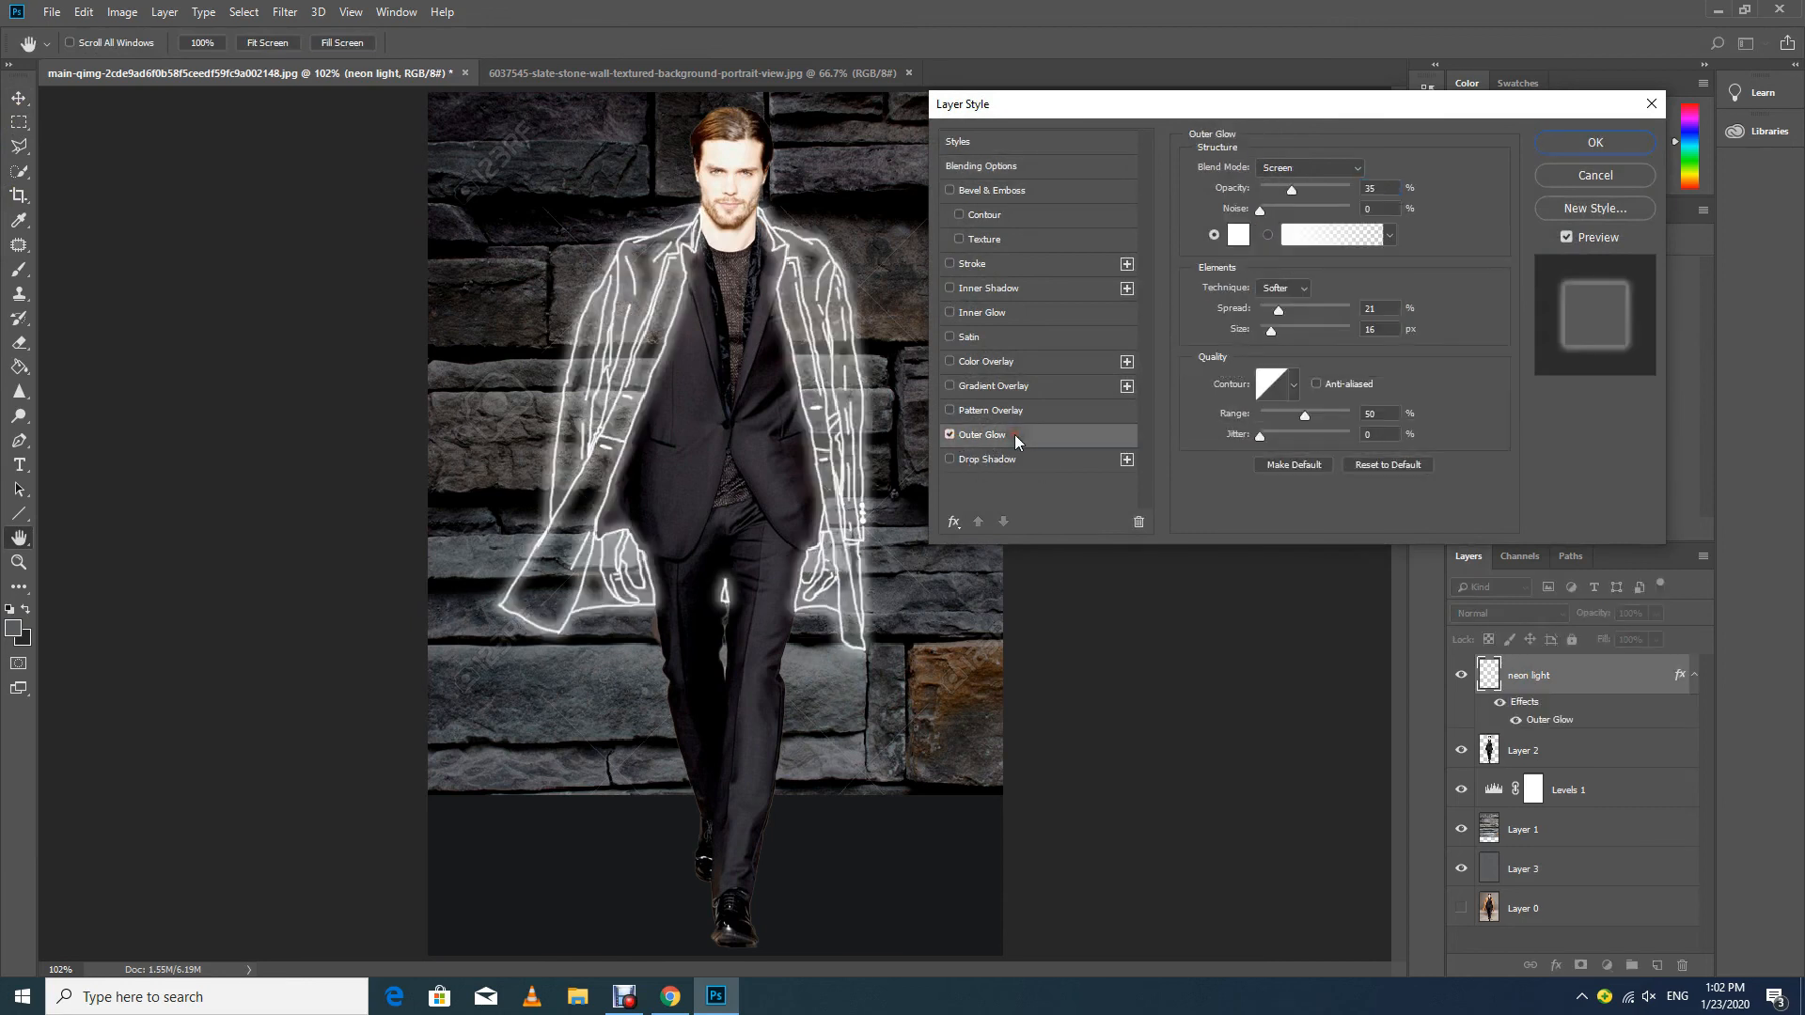
pyautogui.click(1239, 236)
pyautogui.moveTo(1278, 309)
pyautogui.mouseDown()
pyautogui.moveTo(1314, 315)
pyautogui.moveTo(1274, 314)
pyautogui.moveTo(1274, 336)
pyautogui.mouseUp()
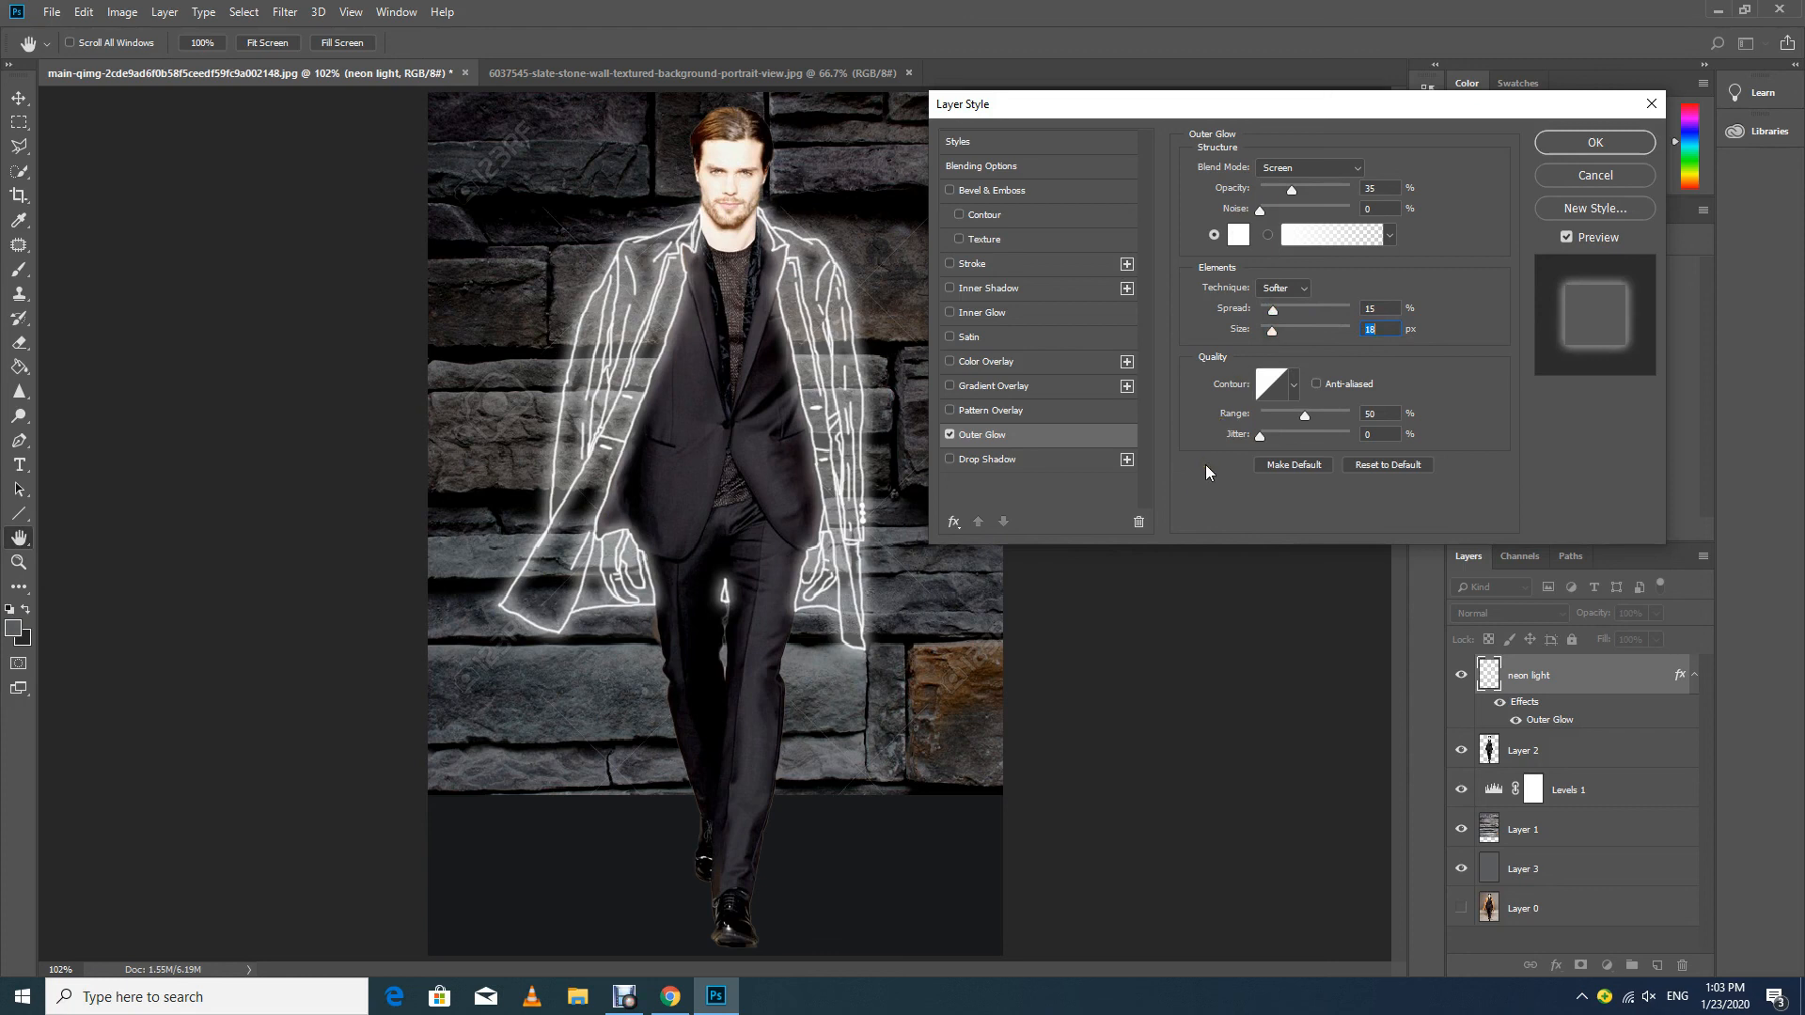
pyautogui.click(1595, 142)
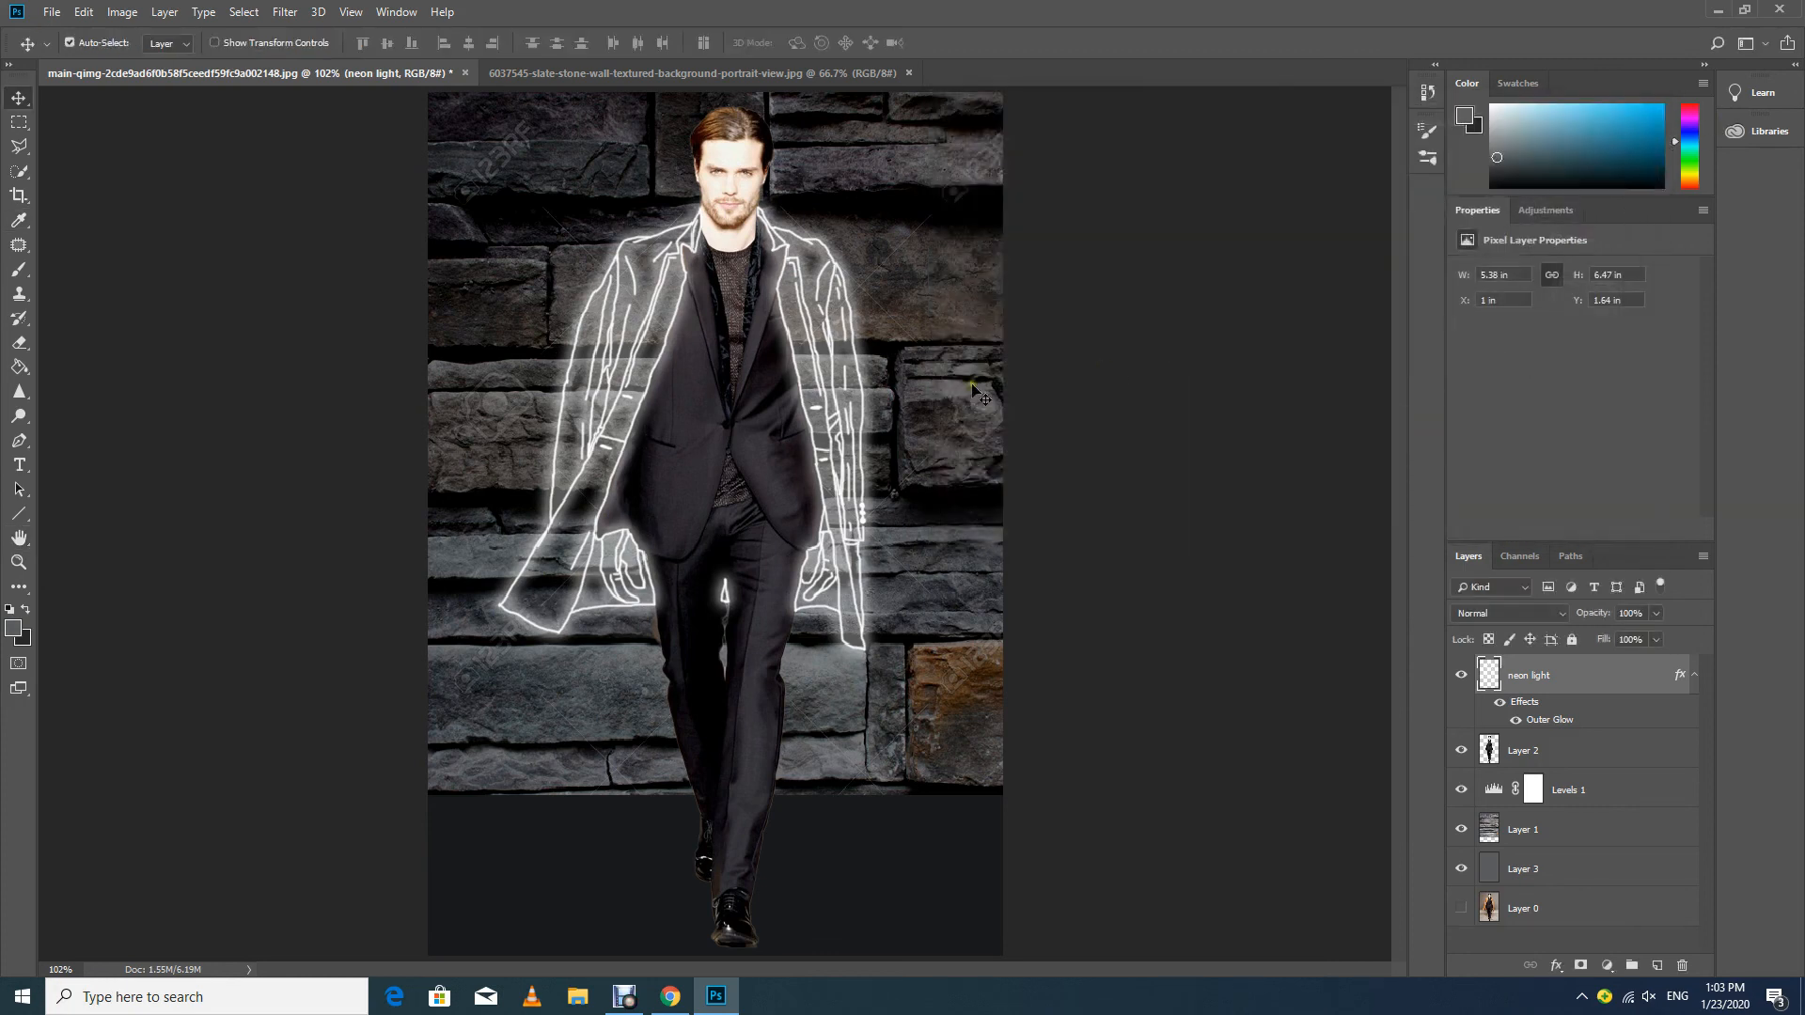
# Group all layers above Layer 0, and show Layer 0 to compare the original photo with the edit by hiding and reshowing the group.
pyautogui.keyDown('shift'); pyautogui.click(1532, 872); pyautogui.keyUp('shift')
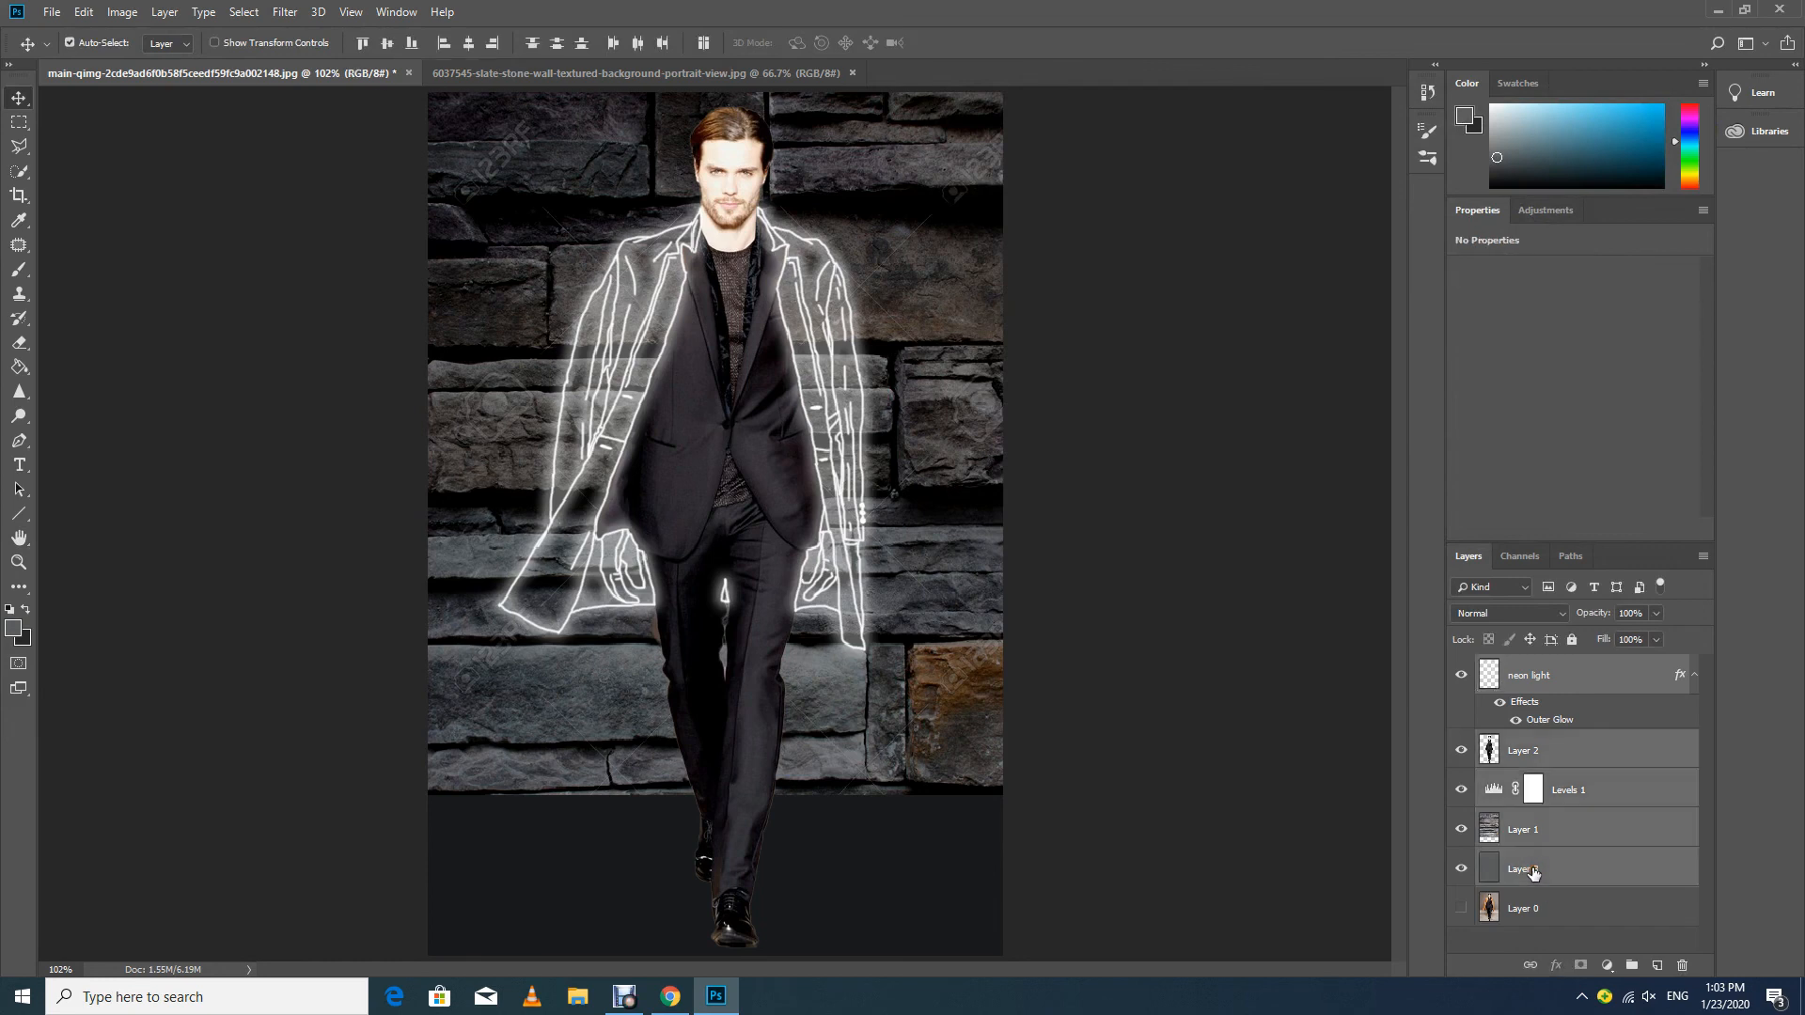
pyautogui.hotkey('ctrl', 'g')
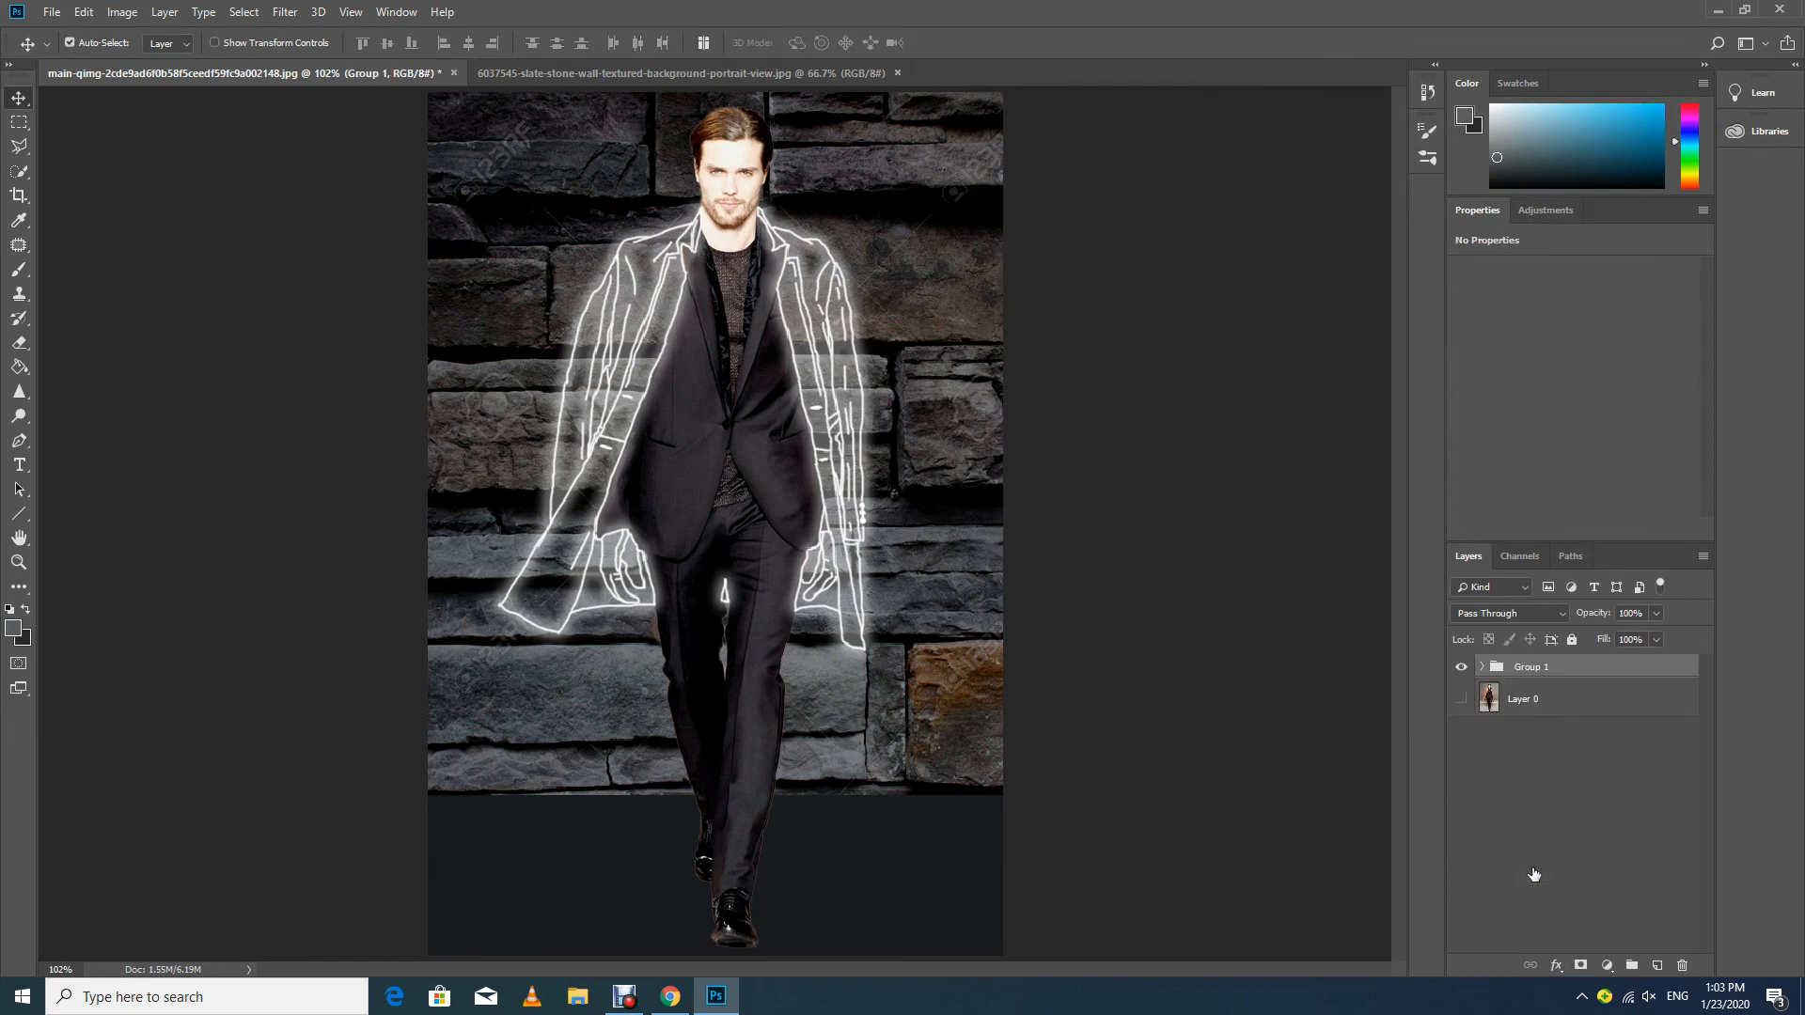
pyautogui.click(1461, 699)
pyautogui.click(1460, 667)
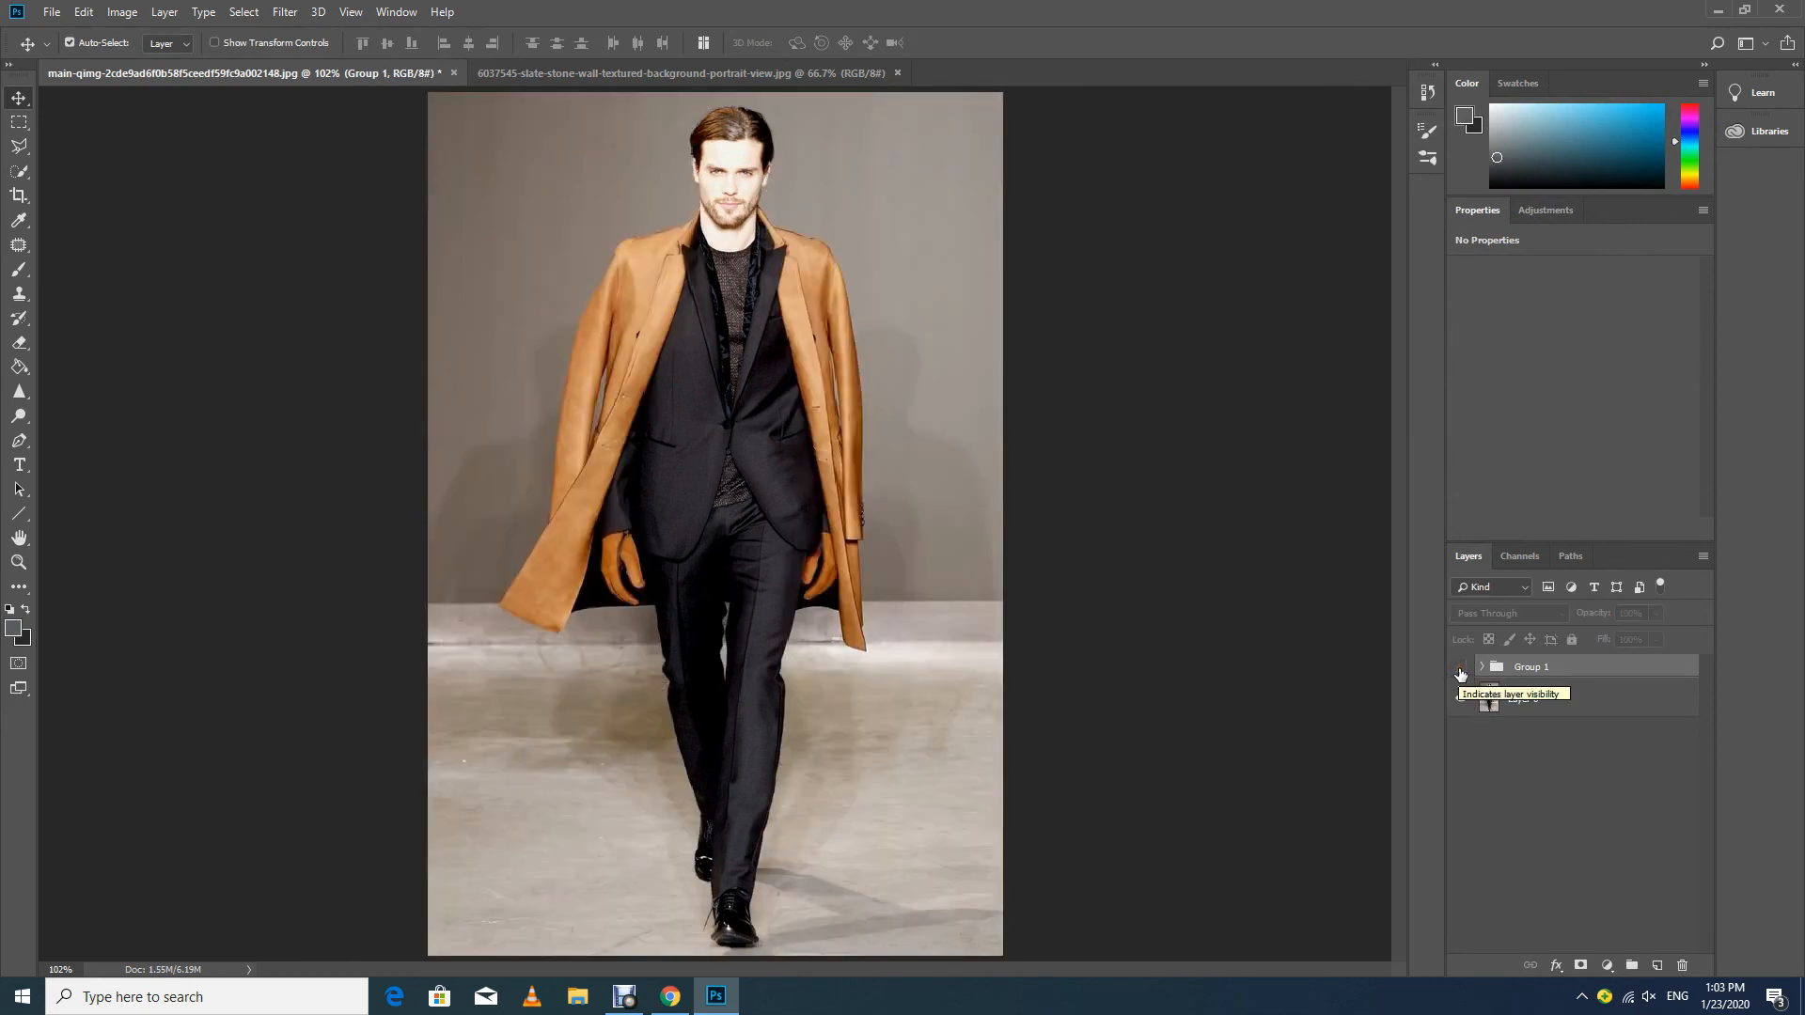
pyautogui.click(1460, 668)
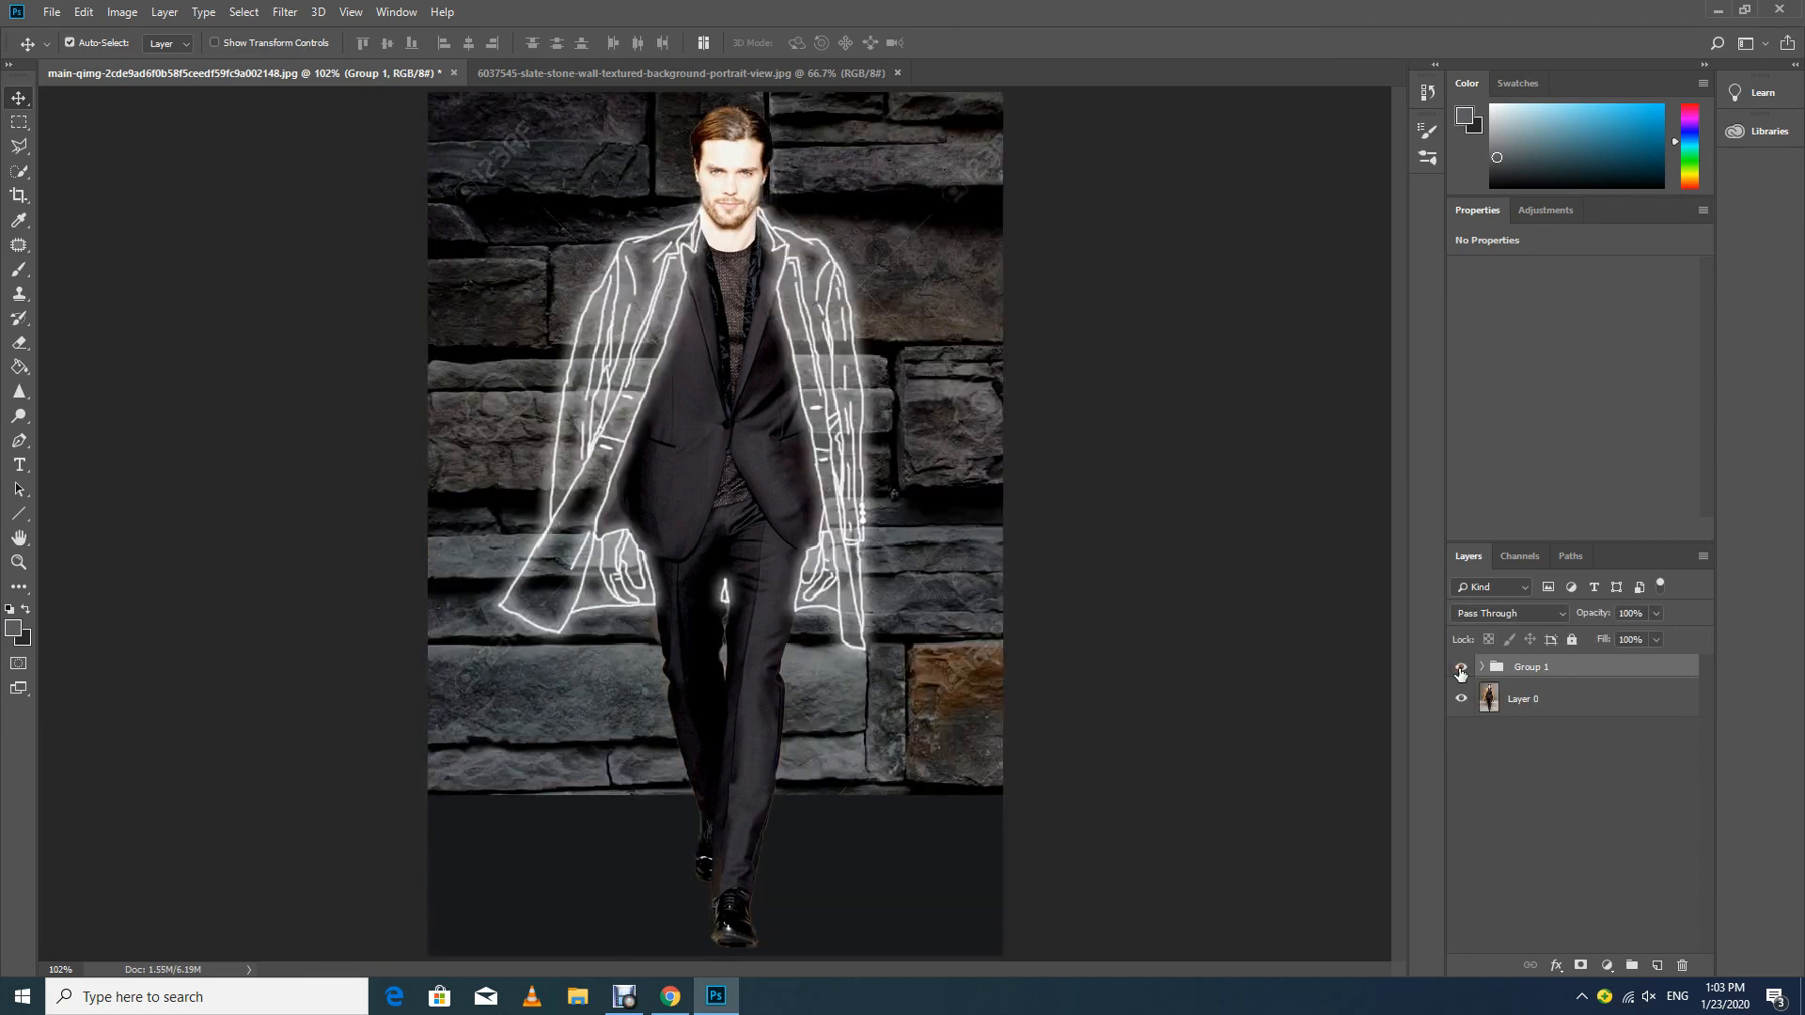